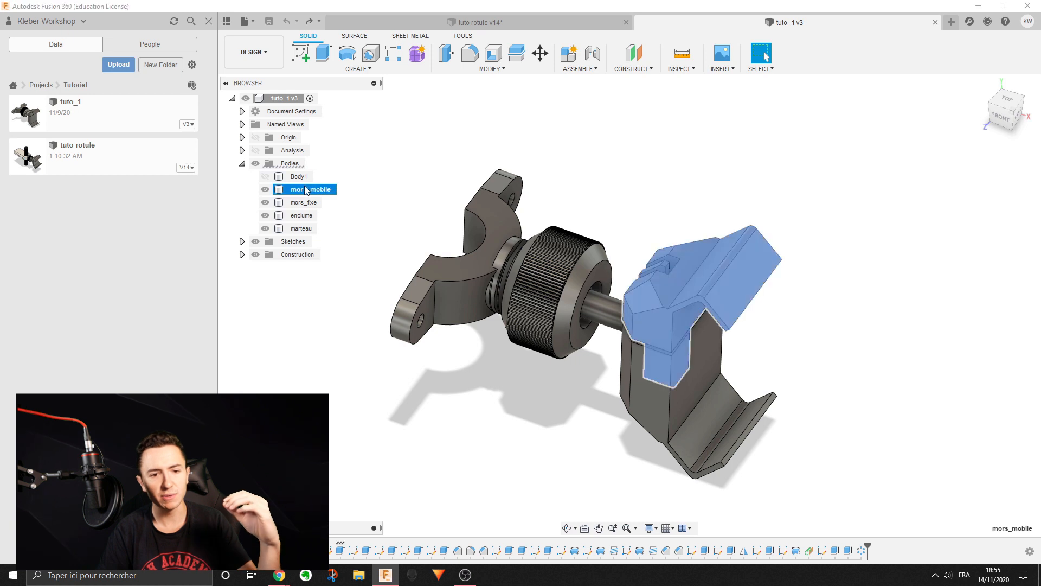
click(697, 363)
click(549, 302)
click(490, 249)
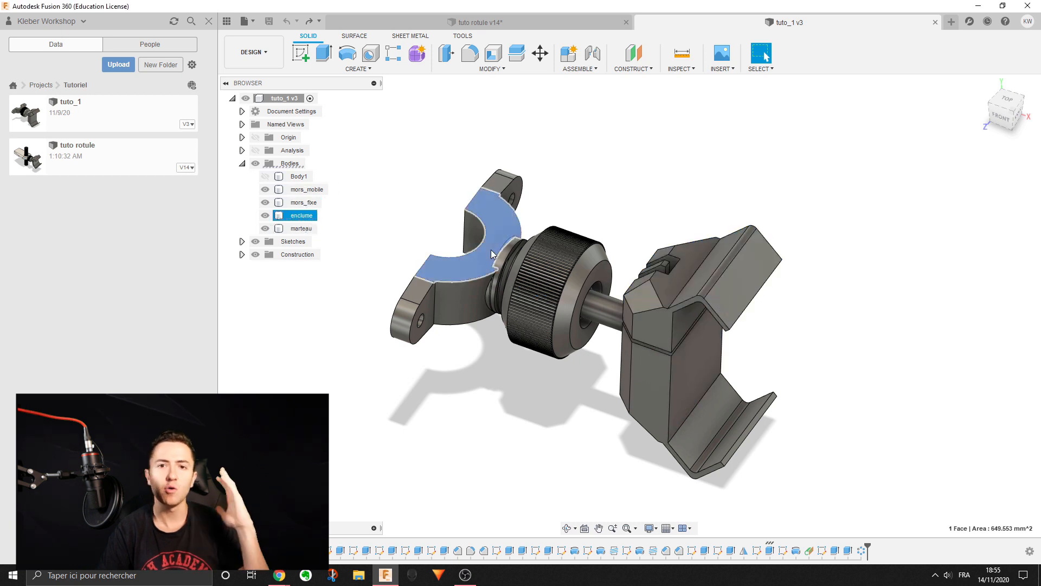
click(391, 179)
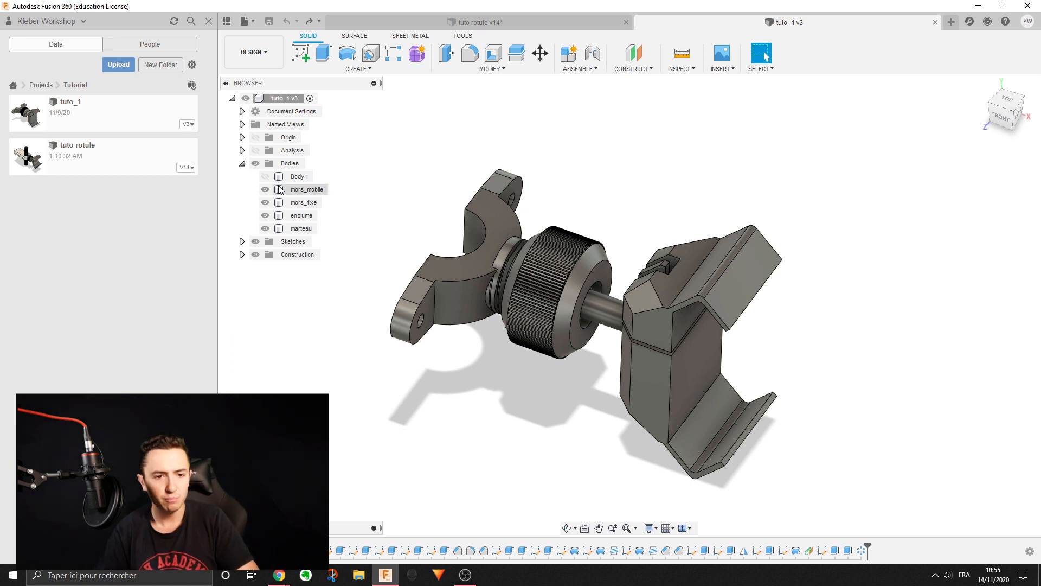
Create components from the mors_mobile, mors_fixe, enclume and marteau bodies, one at a time
right_click(296, 189)
click(353, 220)
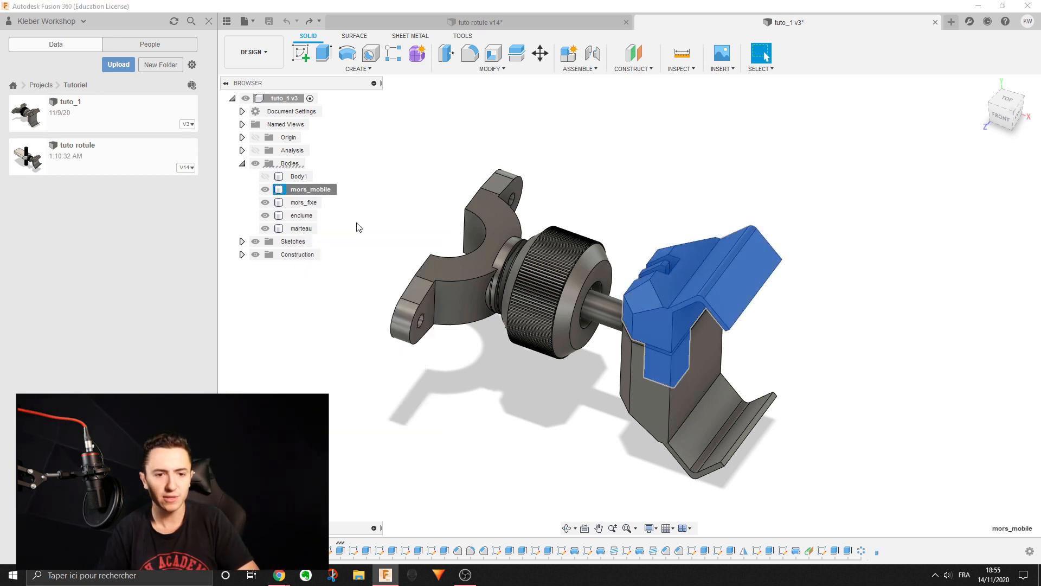
right_click(312, 191)
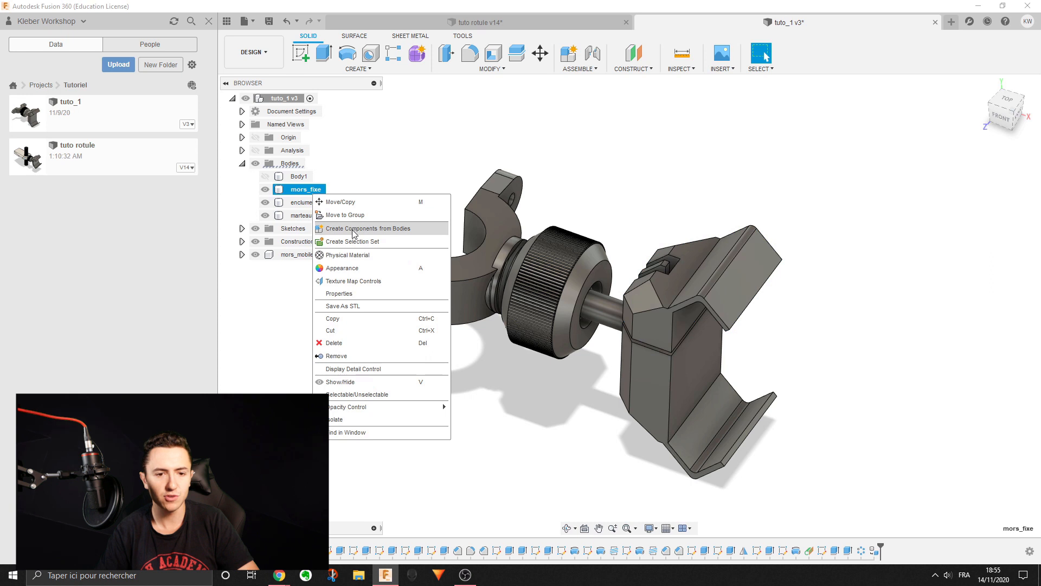
click(329, 229)
right_click(317, 190)
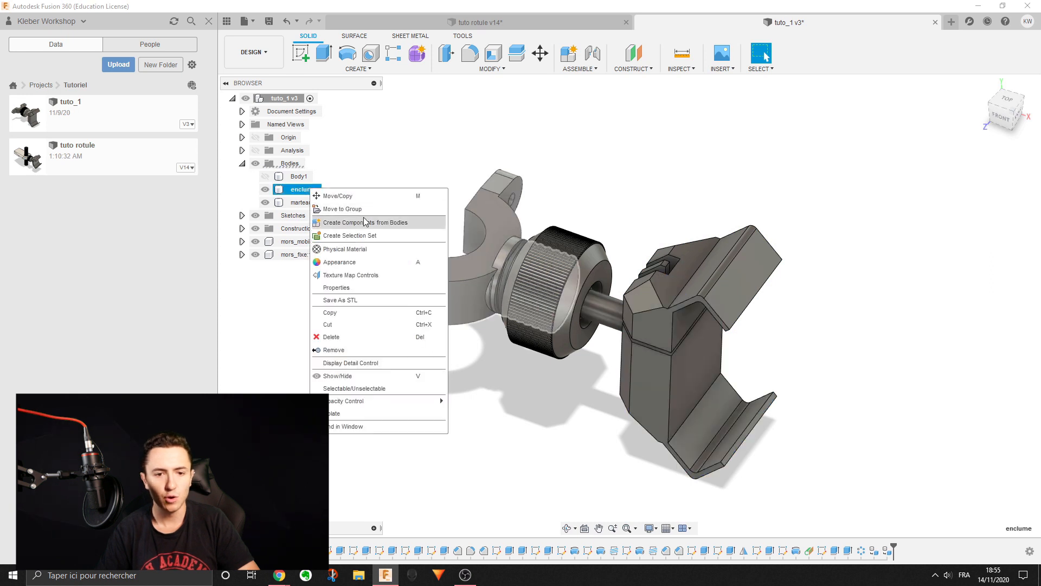
click(364, 225)
right_click(309, 193)
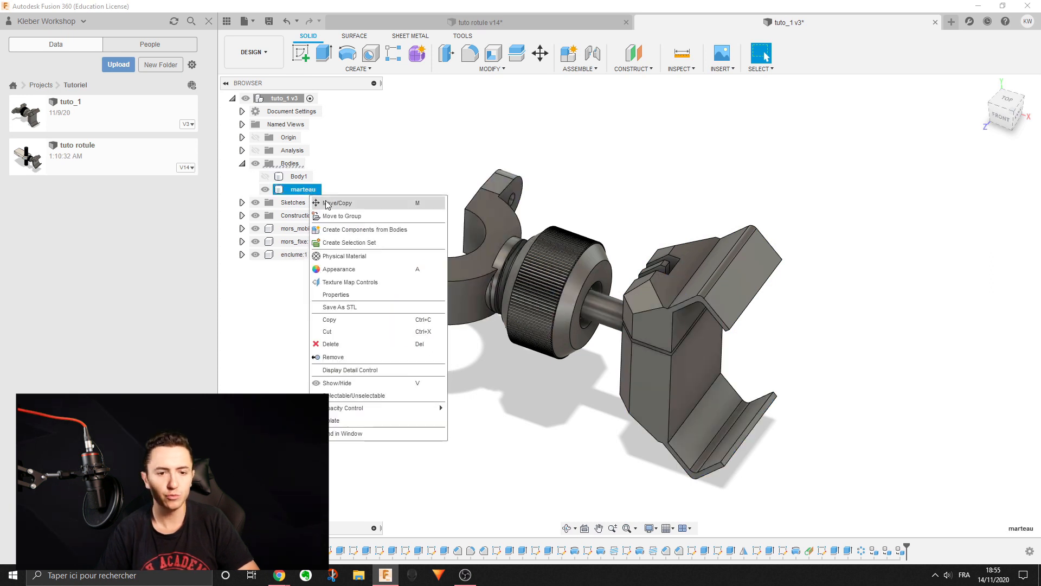
click(361, 231)
Pull the enclume, marteau, mors_fixe and mors_mobile components apart in the workspace
middle_drag(500, 255, 403, 247)
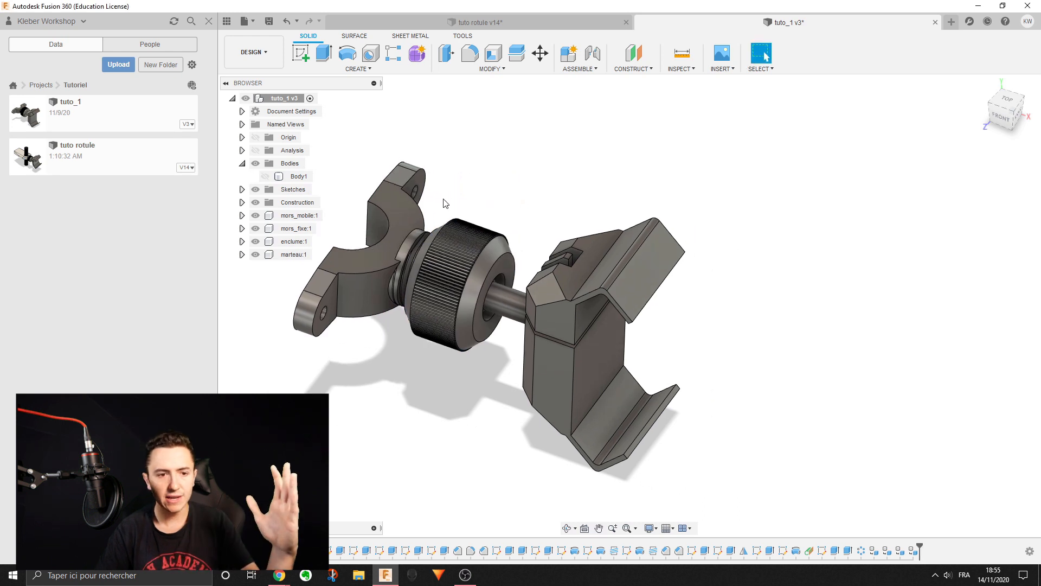
middle_drag(442, 198, 517, 237)
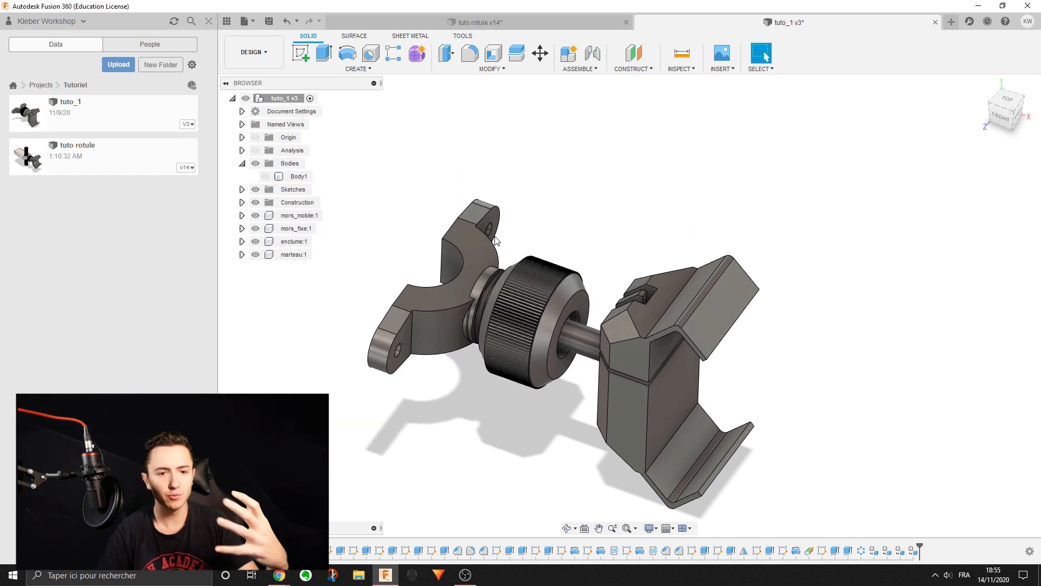
drag(481, 270, 378, 138)
drag(490, 311, 536, 145)
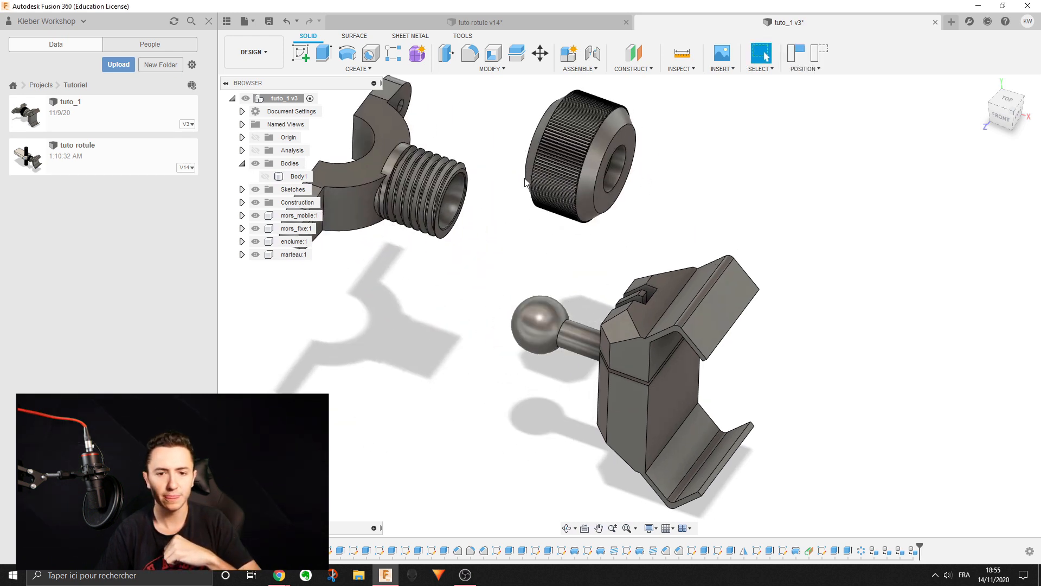
scroll(544, 243, down, 3)
click(538, 288)
drag(538, 288, 409, 215)
drag(657, 268, 779, 140)
drag(500, 233, 713, 365)
drag(570, 177, 523, 347)
drag(429, 207, 630, 278)
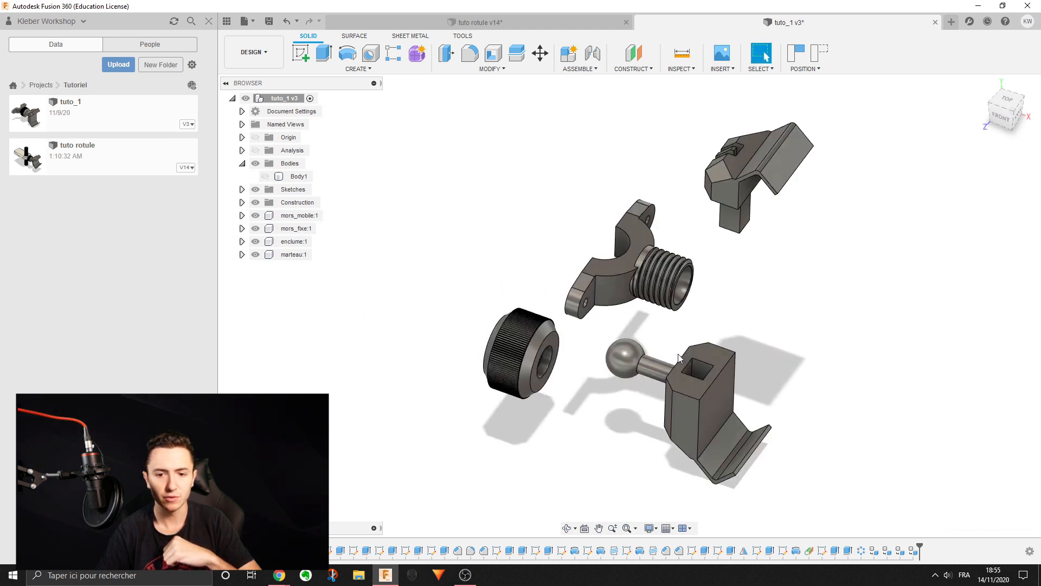
Rearrange the separated components, placing marteau and enclume on one side of mors_fixe
drag(700, 412, 415, 130)
drag(507, 312, 534, 114)
drag(429, 115, 710, 352)
drag(651, 269, 531, 296)
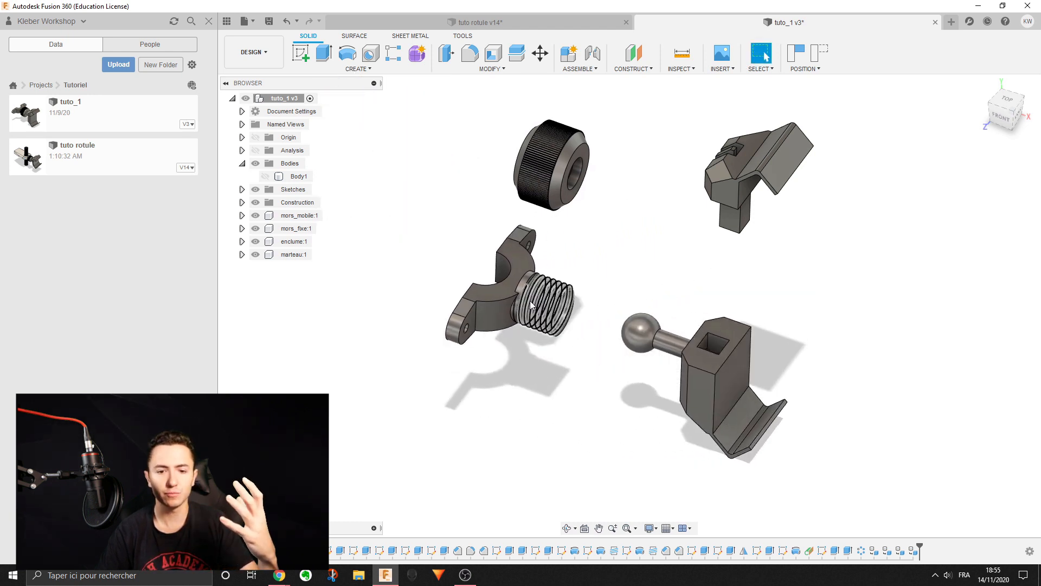
drag(548, 170, 367, 205)
drag(518, 284, 526, 249)
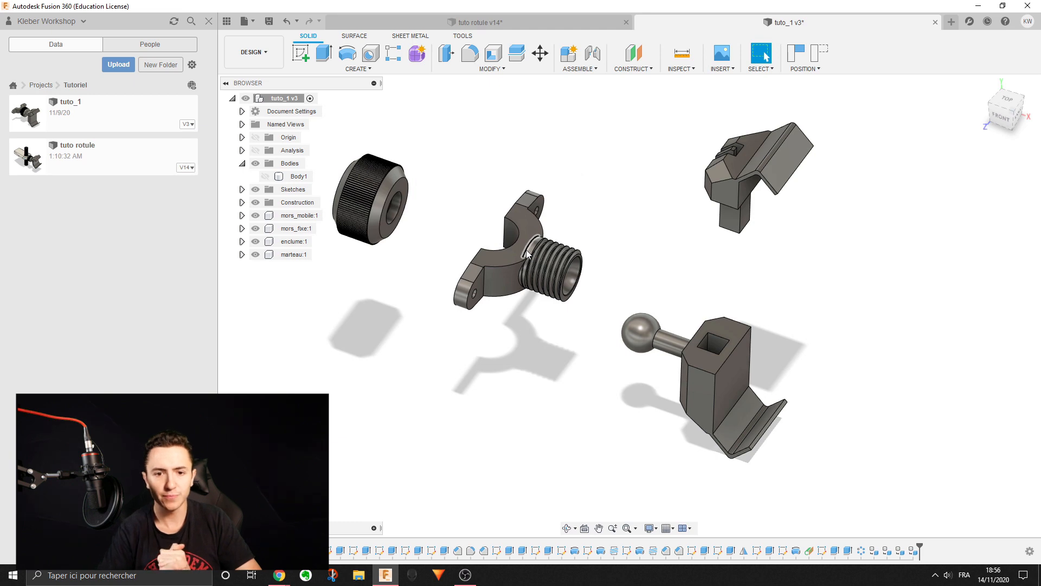
Place the knurled marteau ring over the enclume's thread and bring mors_mobile close to mors_fixe
scroll(526, 250, up, 5)
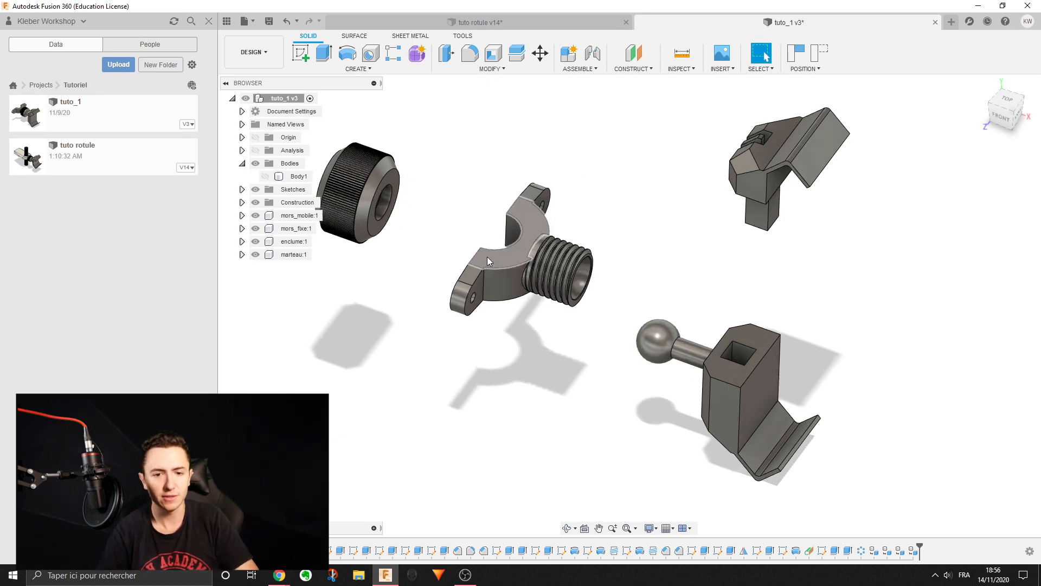
shift+middle_drag(592, 233, 600, 240)
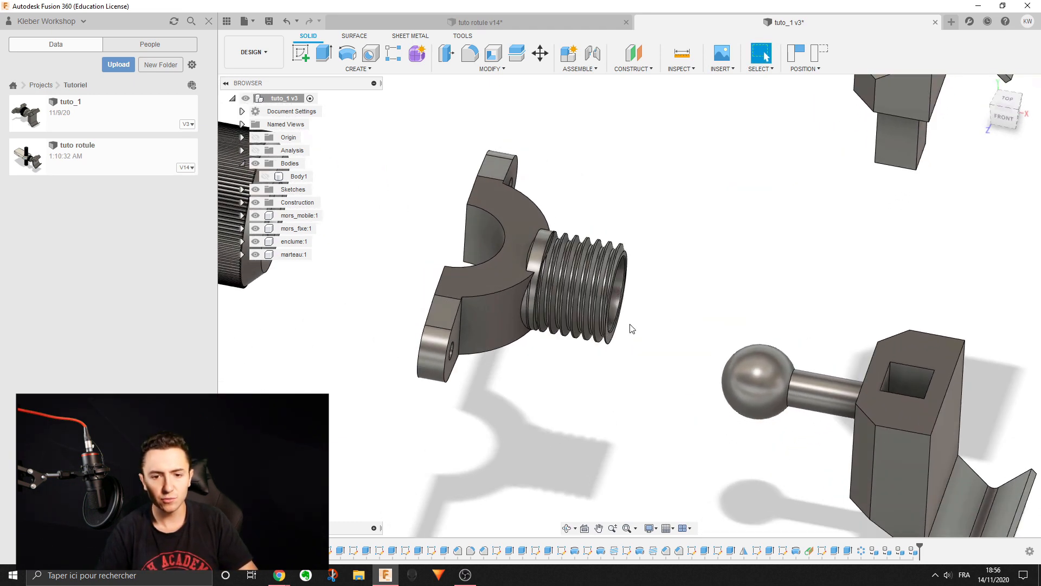
middle_drag(387, 322, 508, 347)
drag(366, 264, 748, 336)
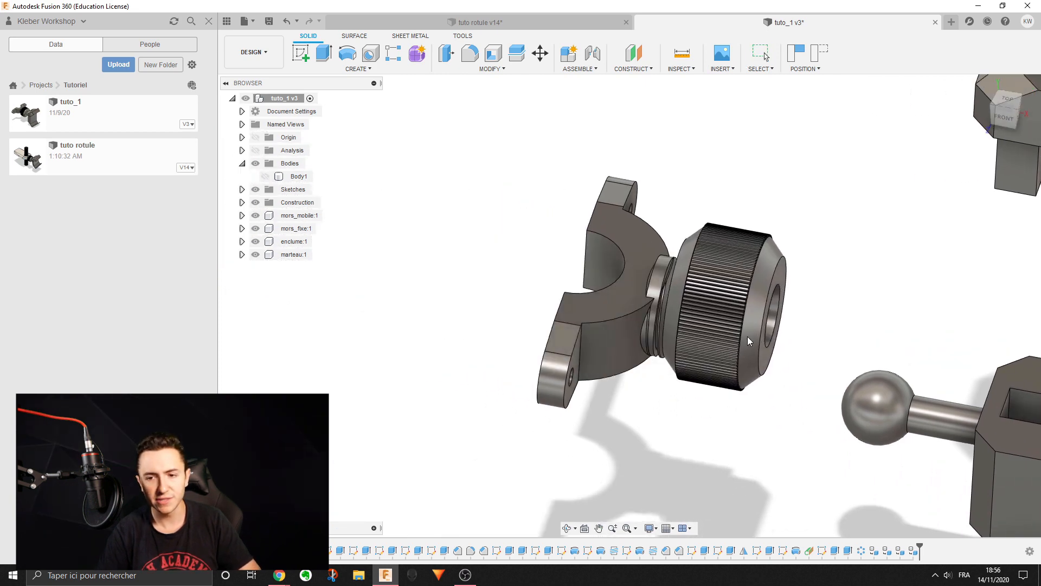
middle_drag(791, 294, 645, 318)
scroll(645, 318, down, 3)
drag(829, 173, 744, 291)
drag(815, 411, 767, 391)
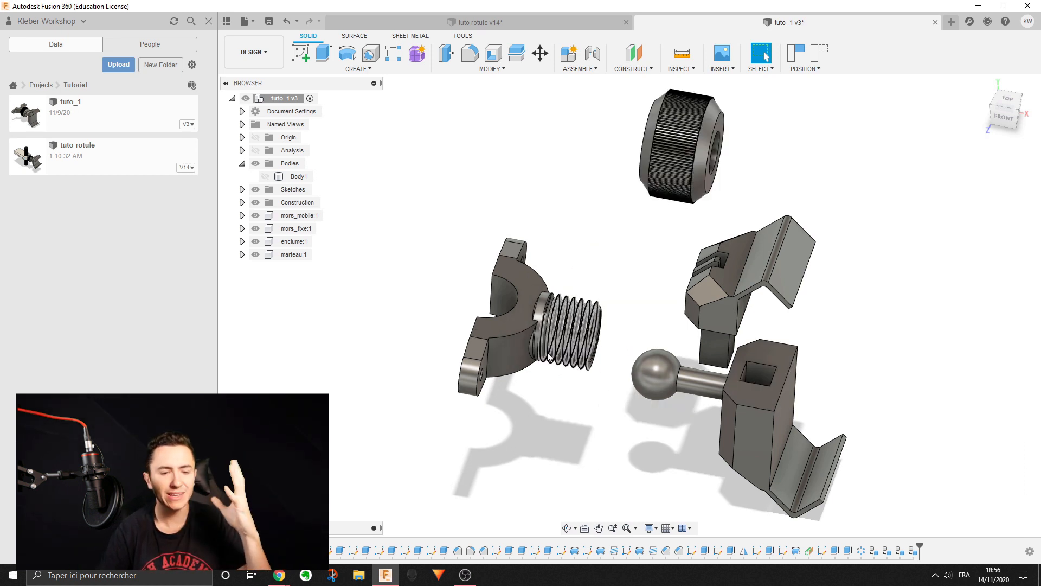
Shift the enclume component freely upward, away from the other parts
click(298, 242)
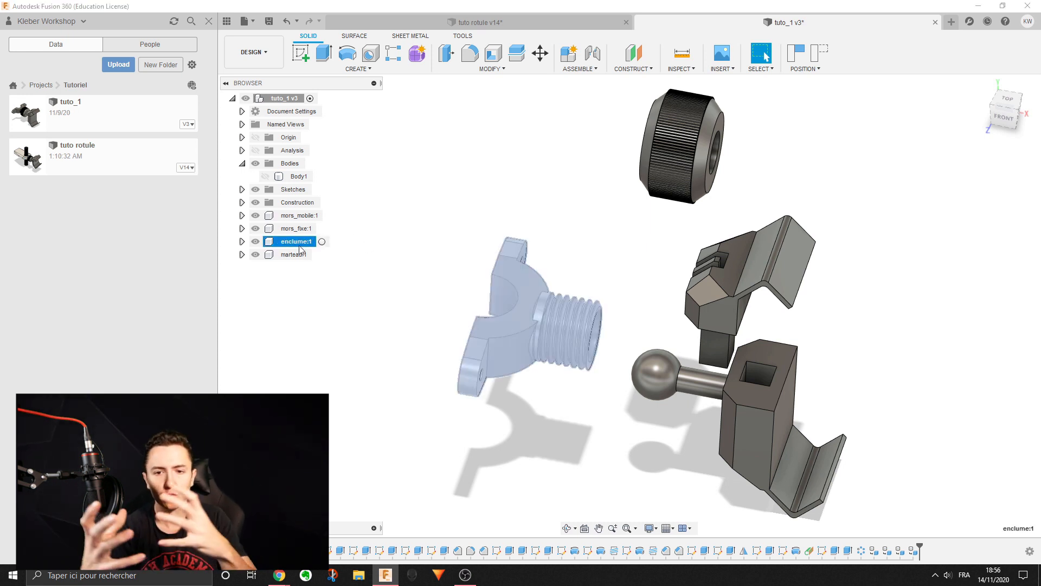
click(410, 227)
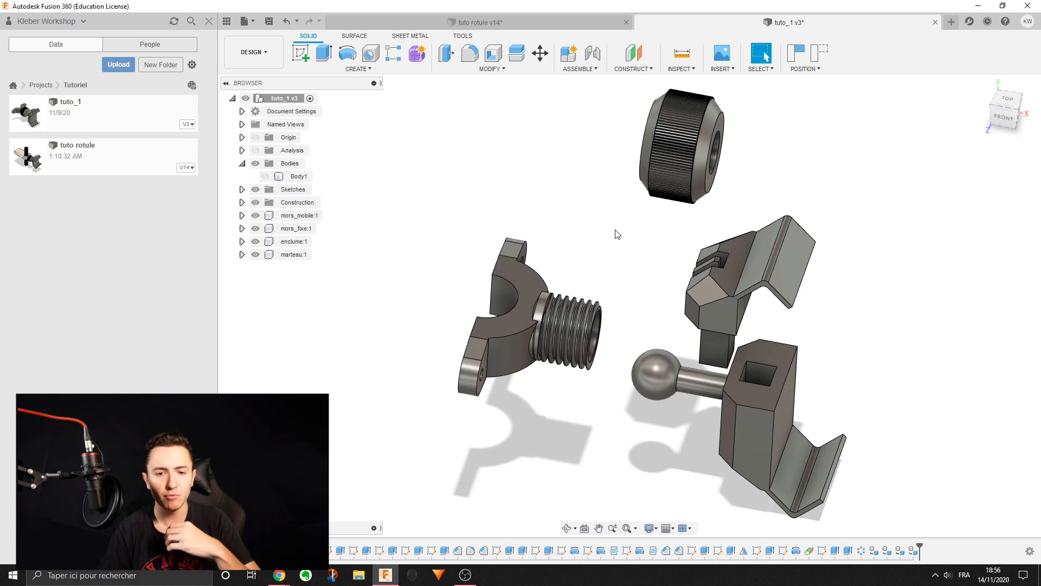
drag(535, 293, 541, 235)
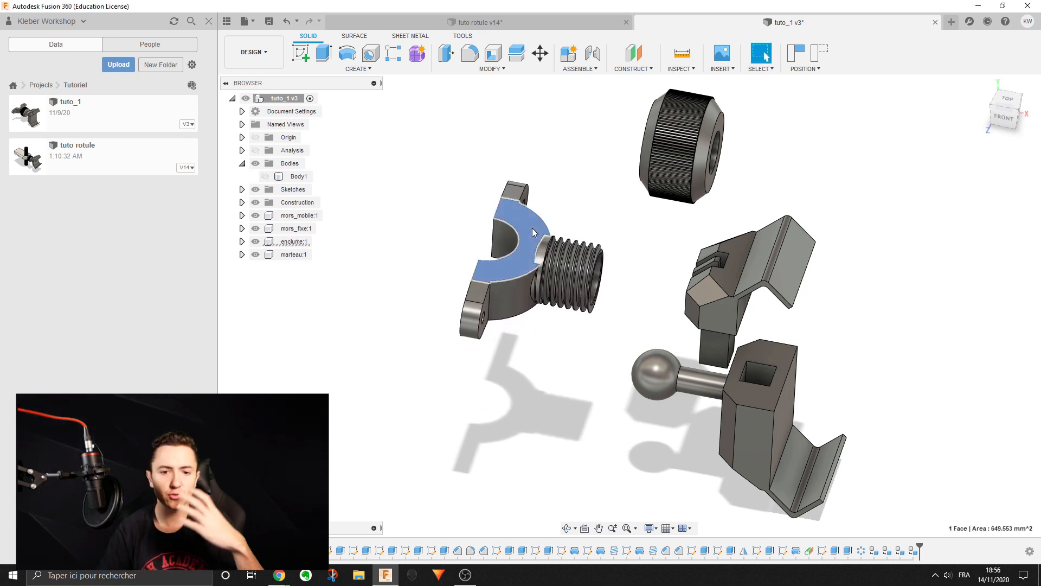
Ground the enclume component and continue with the components in their previous positions
scroll(527, 236, up, 2)
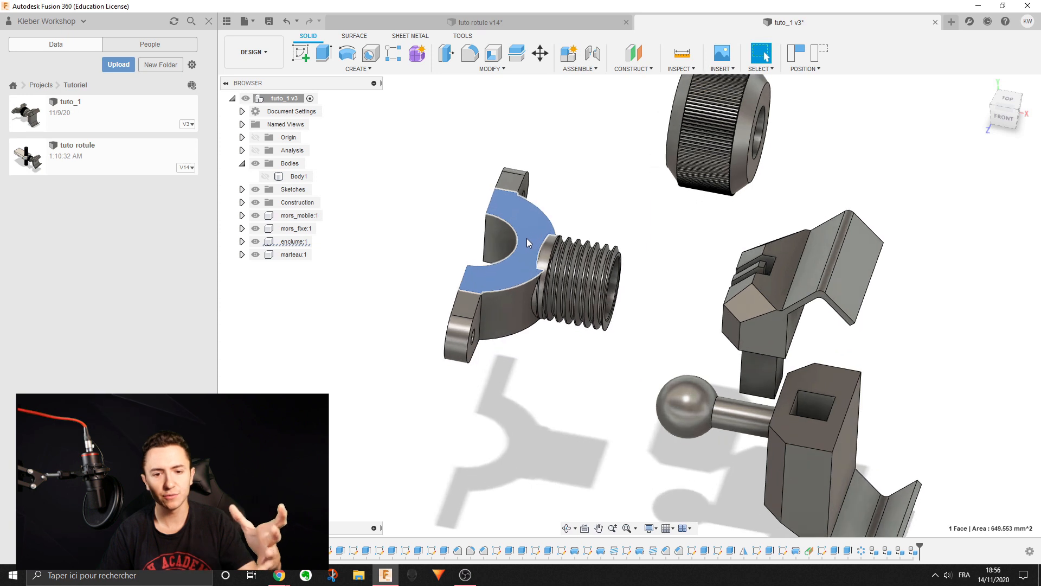
click(522, 236)
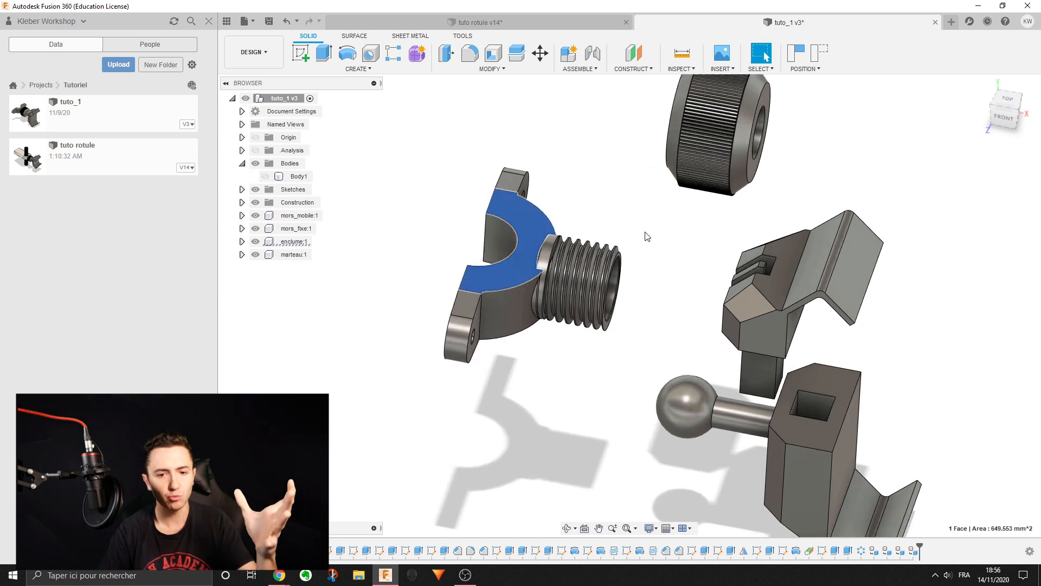
right_click(550, 224)
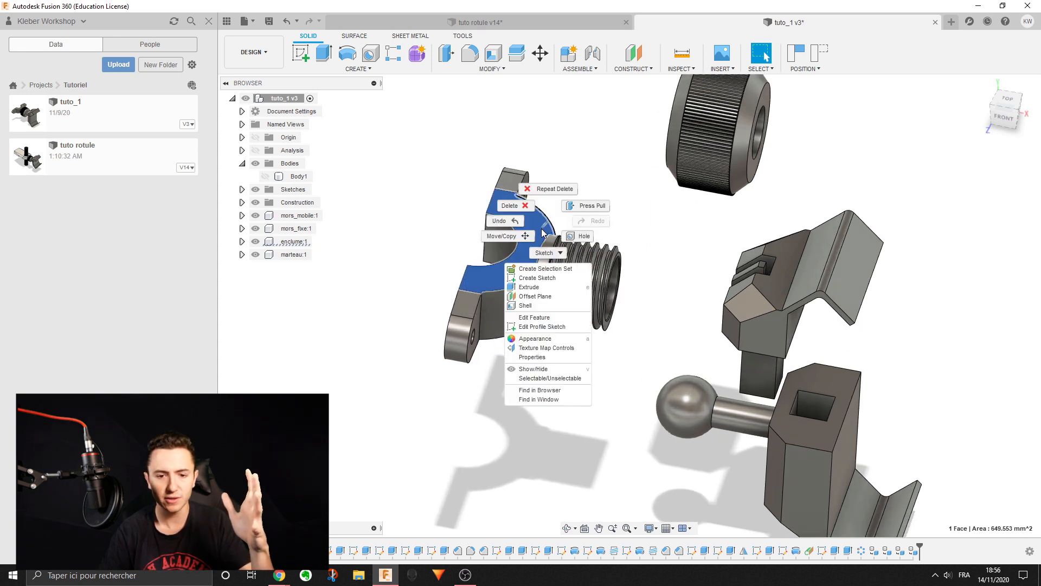
right_click(293, 244)
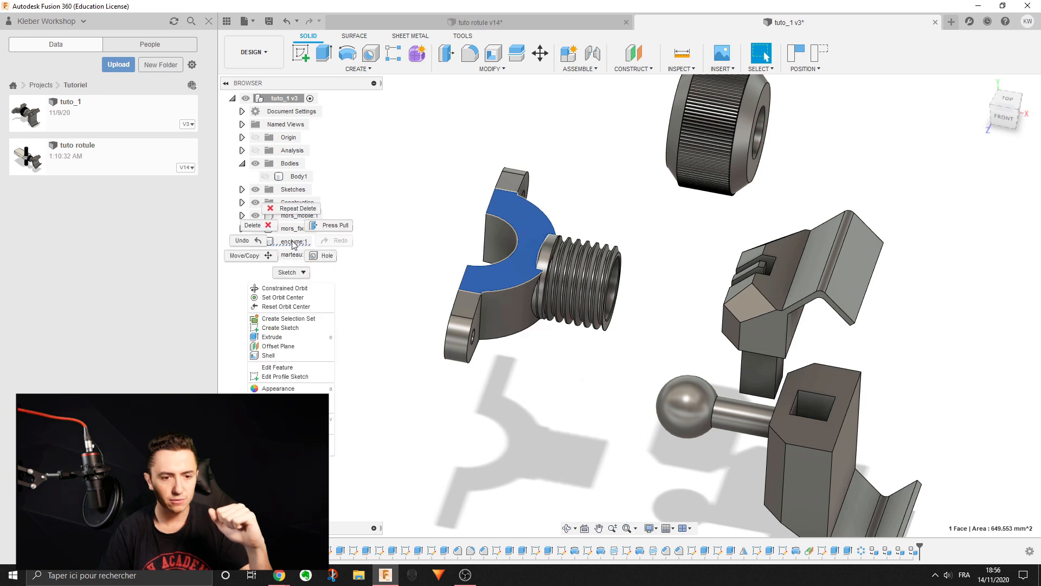
key(Escape)
key(Escape)
right_click(293, 244)
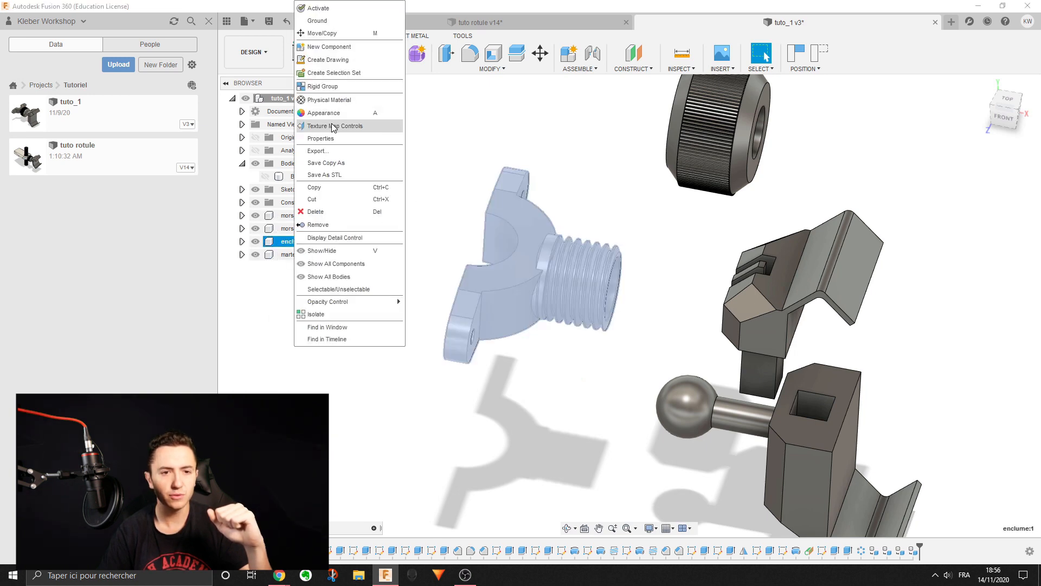
click(336, 21)
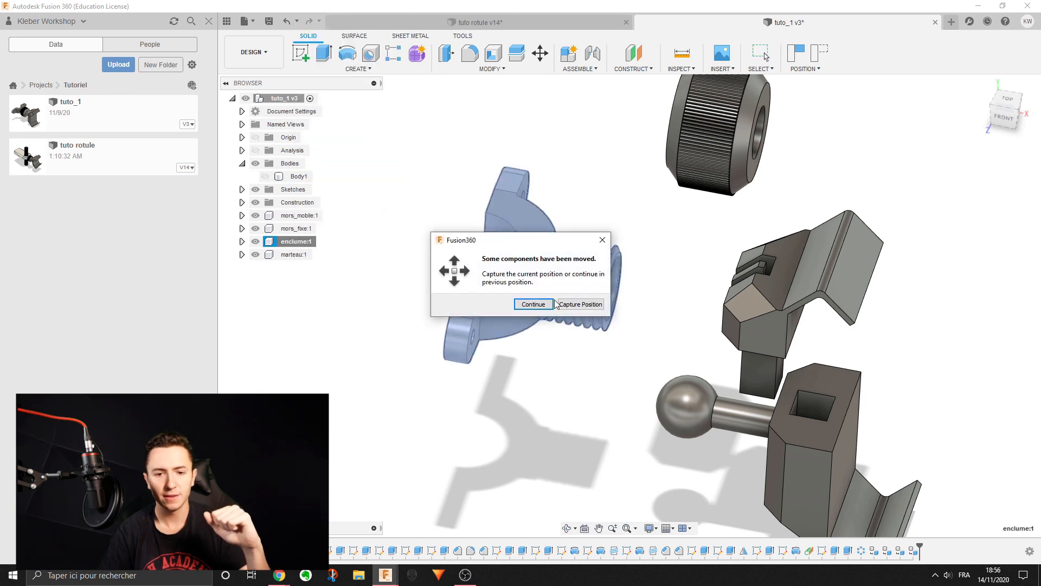
click(526, 304)
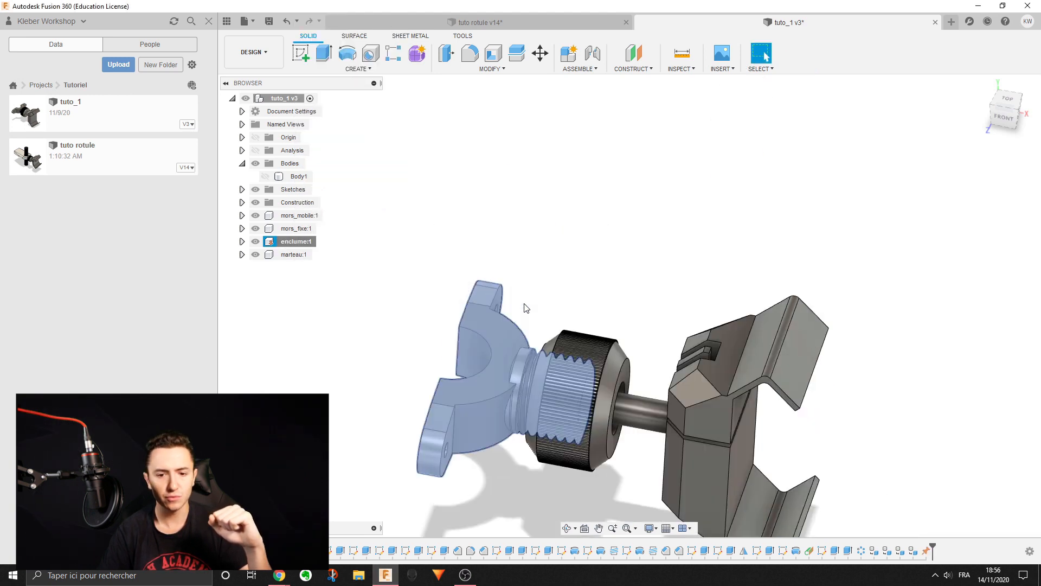
Move the marteau, mors_fixe and mors_mobile components away from the grounded enclume
click(574, 321)
drag(573, 362, 656, 196)
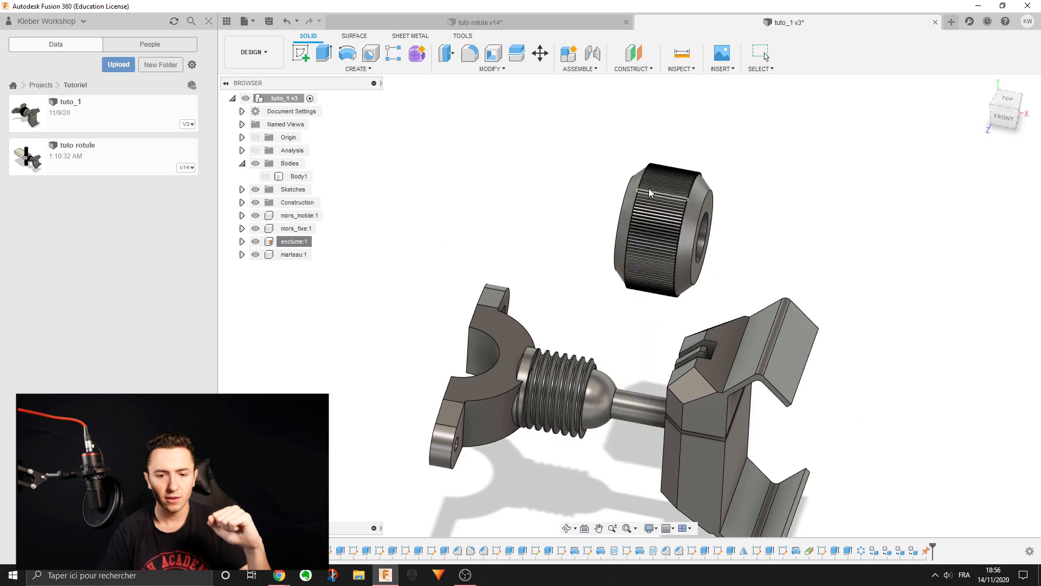
drag(620, 393, 811, 252)
drag(741, 368, 781, 418)
scroll(762, 370, up, 2)
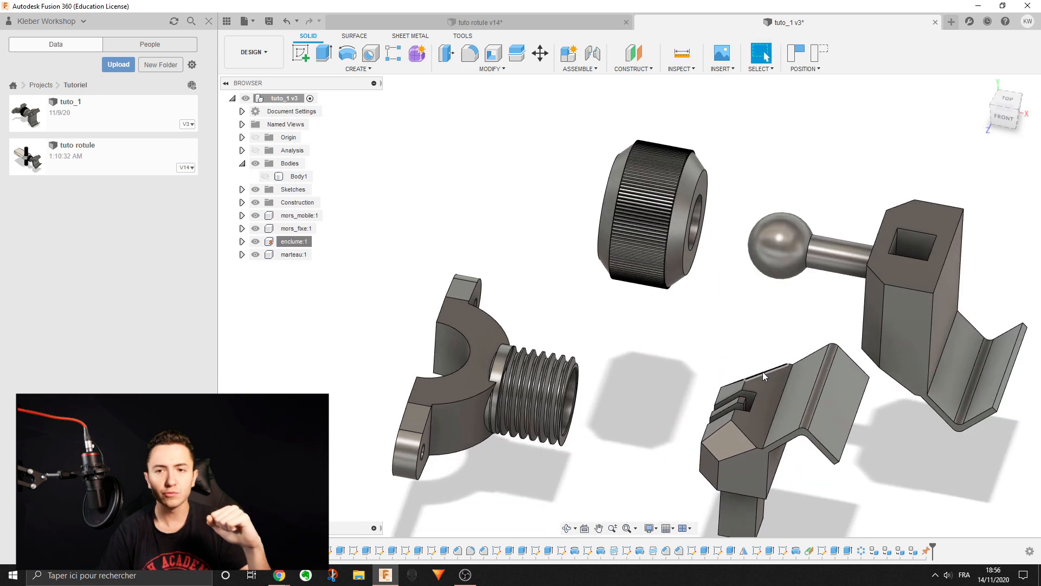
scroll(673, 365, down, 5)
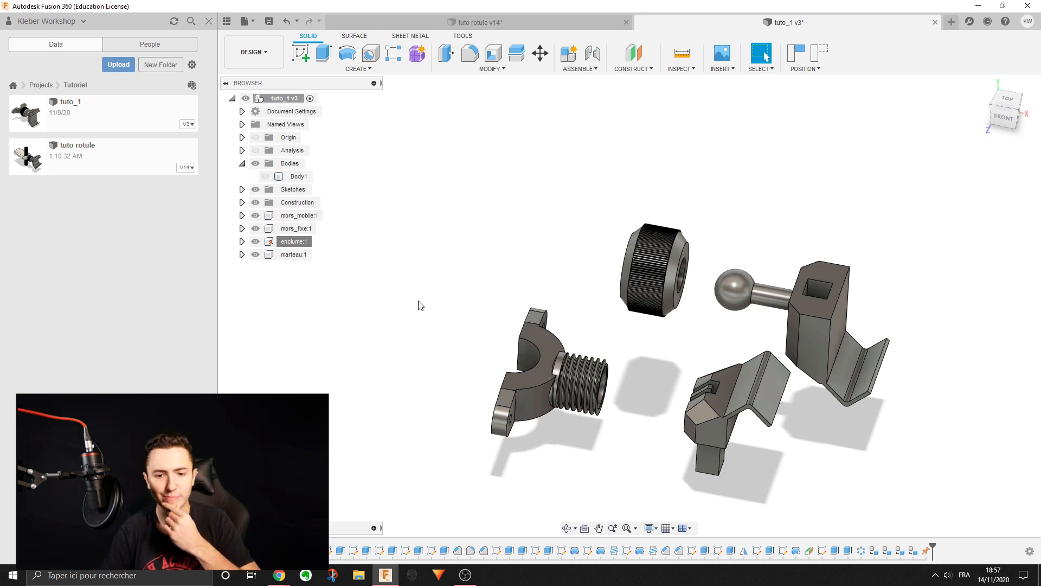
scroll(596, 347, up, 5)
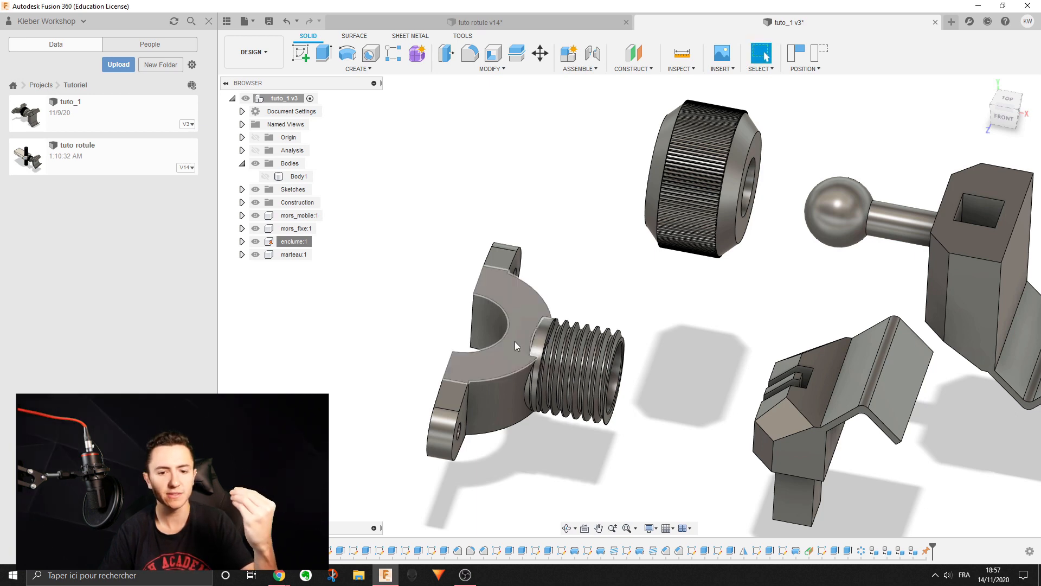
click(516, 342)
click(610, 230)
drag(661, 222, 677, 205)
middle_drag(686, 244, 619, 249)
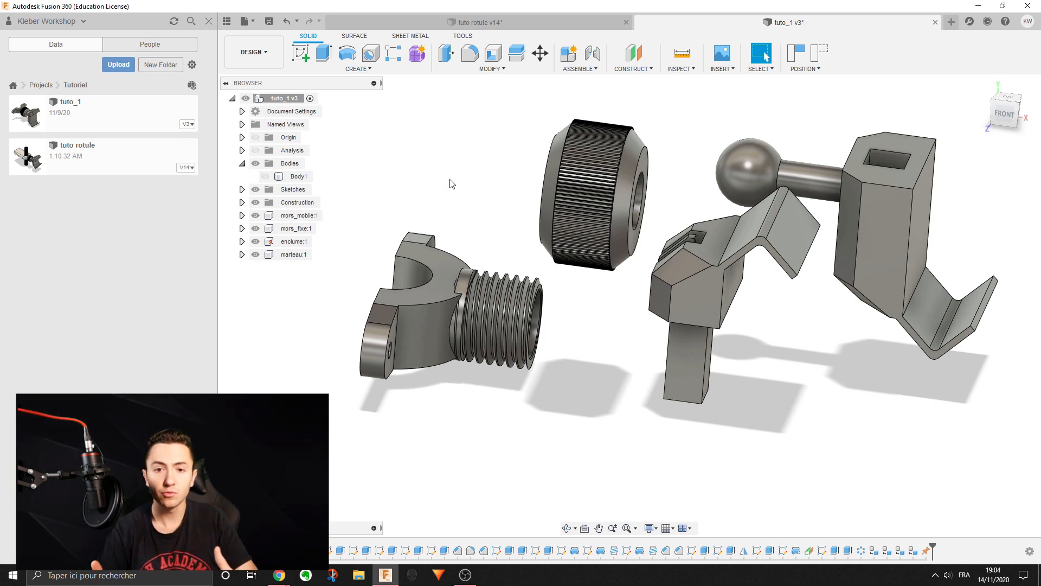
Line up the marteau with the enclume's threaded end and capture the components' current positions for a new joint
drag(588, 166, 587, 250)
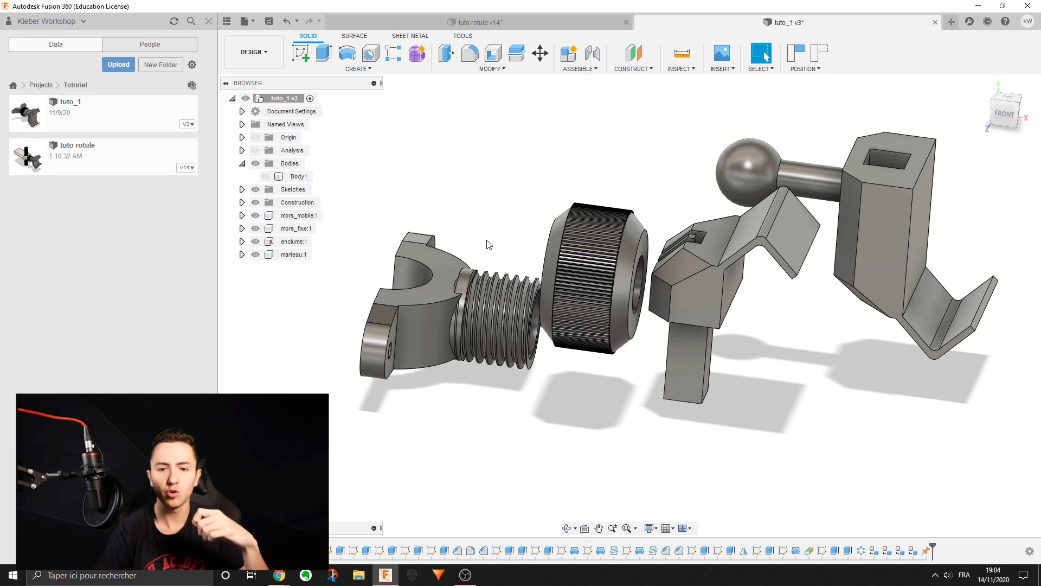
scroll(488, 244, up, 5)
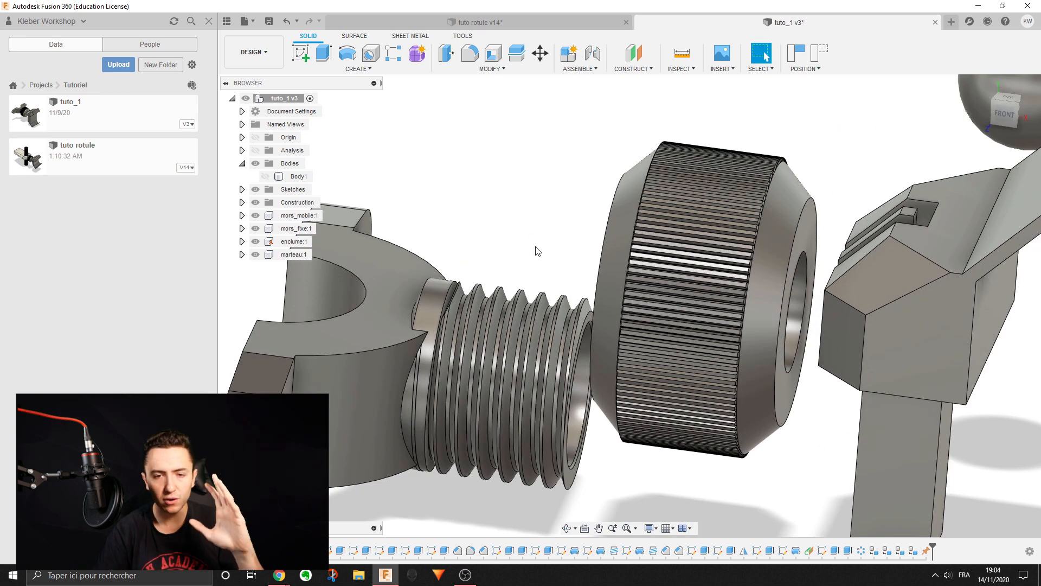
click(575, 71)
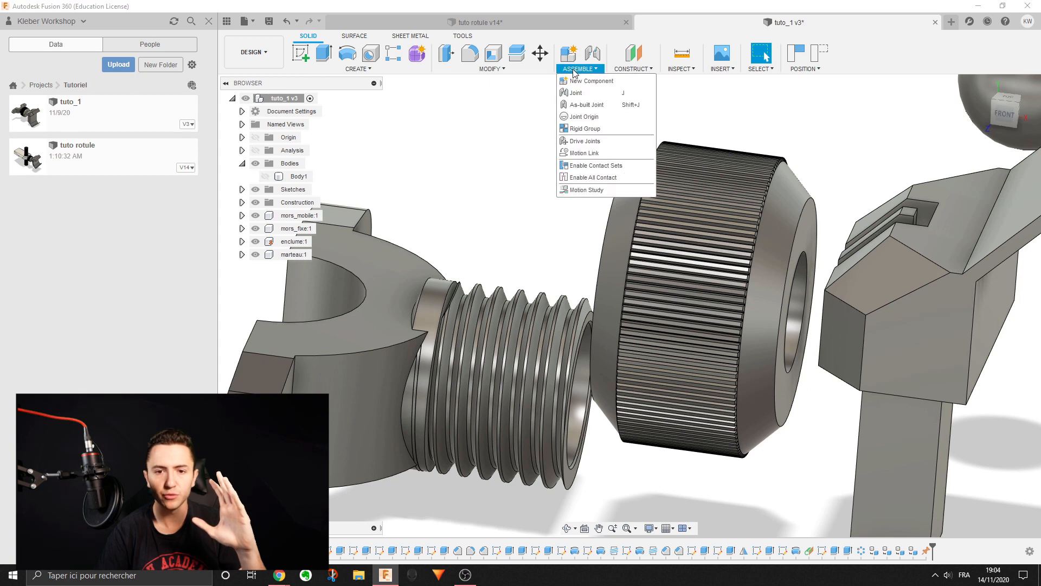
click(597, 92)
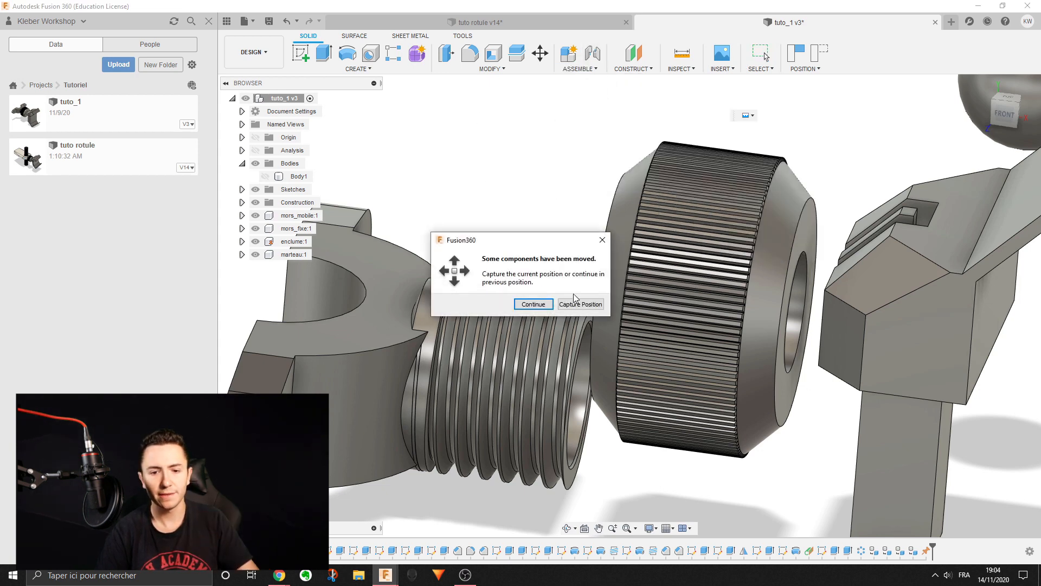
click(589, 305)
Place the first joint origin at the centre of the marteau's ring-shaped end face that faces the enclume
shift+middle_drag(597, 167, 631, 170)
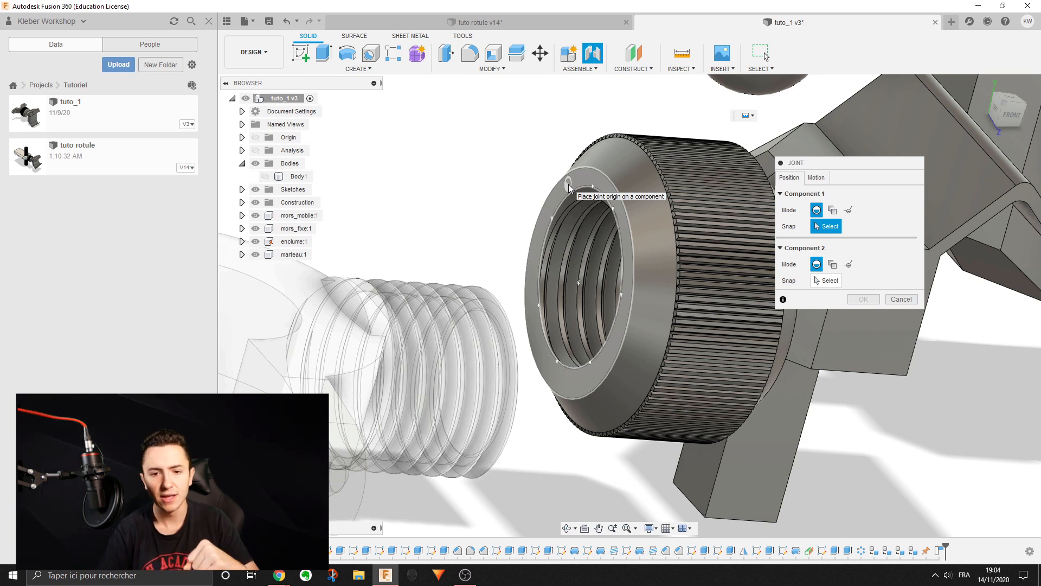
click(565, 194)
shift+middle_drag(646, 244, 697, 251)
scroll(630, 260, up, 4)
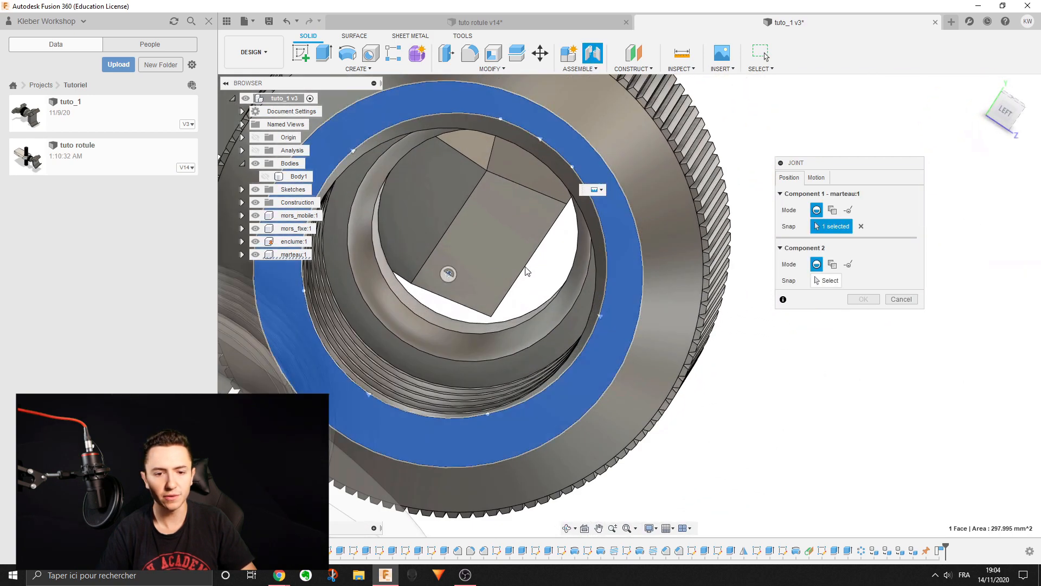
click(449, 275)
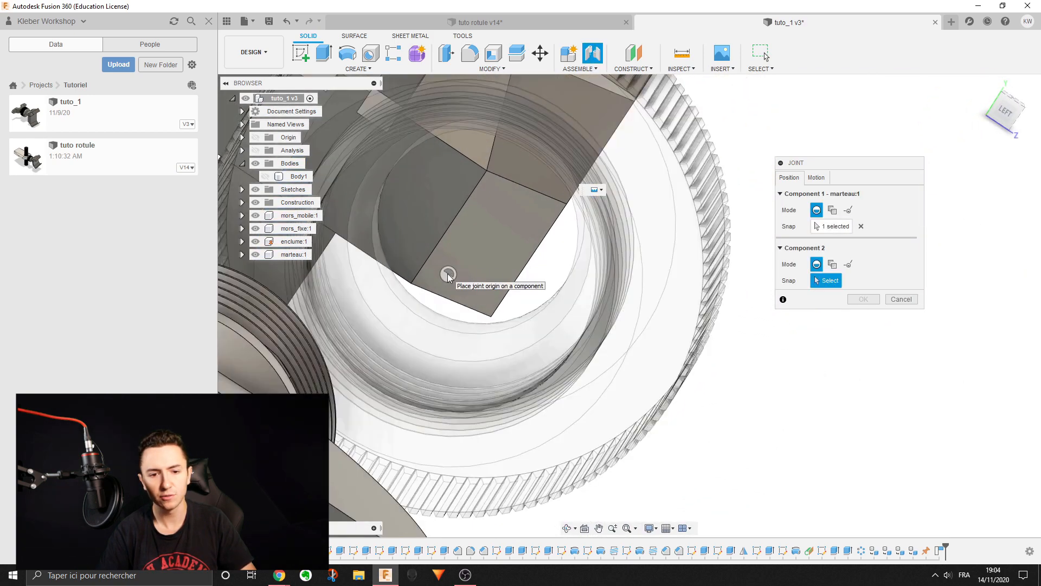
Place the second joint origin at the centre of the ring-shaped end face of the enclume's thread
scroll(573, 350, down, 5)
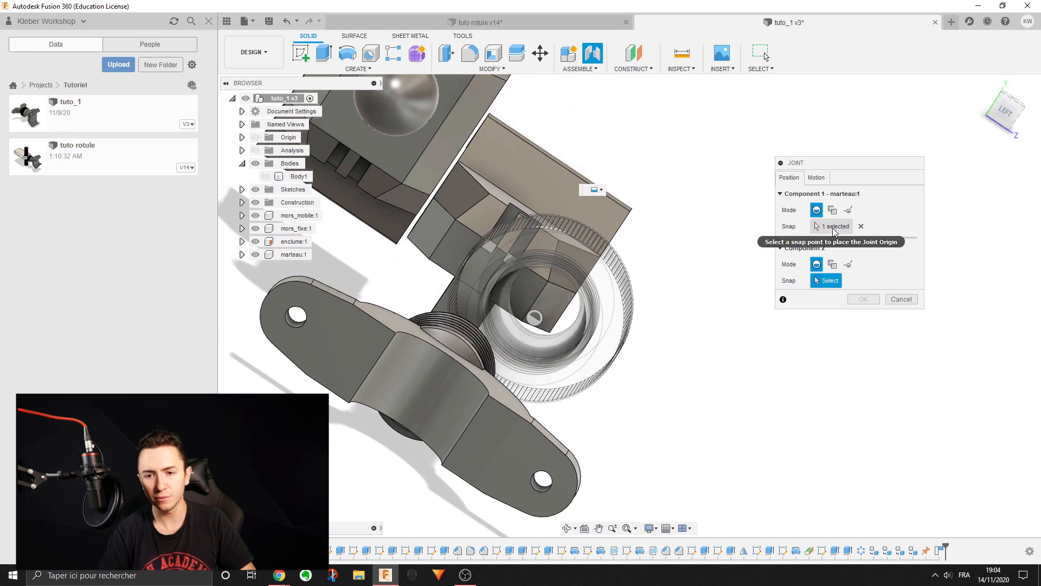
shift+middle_drag(610, 232, 484, 232)
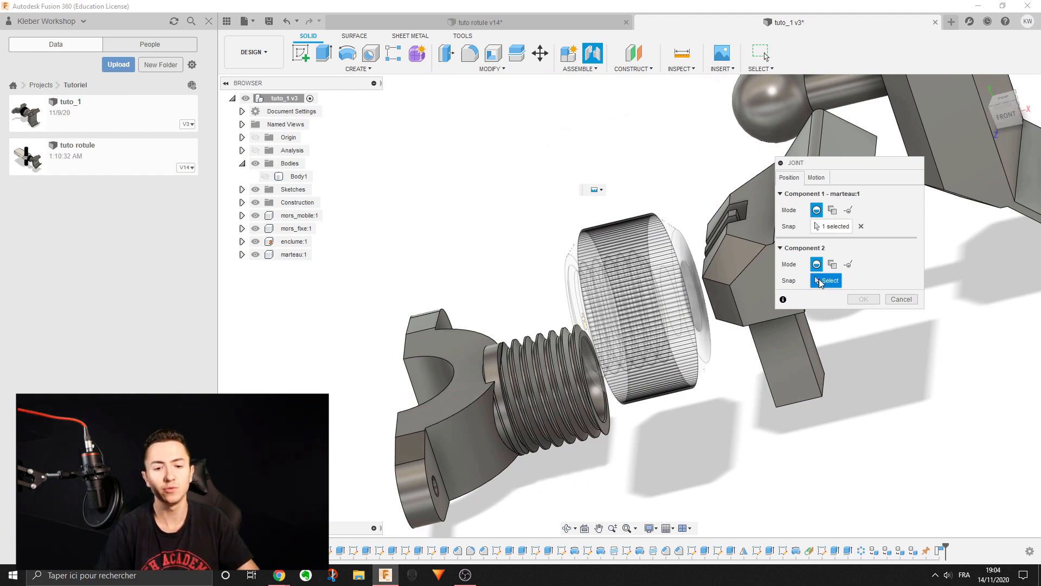
scroll(588, 404, down, 3)
scroll(593, 406, up, 7)
shift+middle_drag(594, 406, 700, 428)
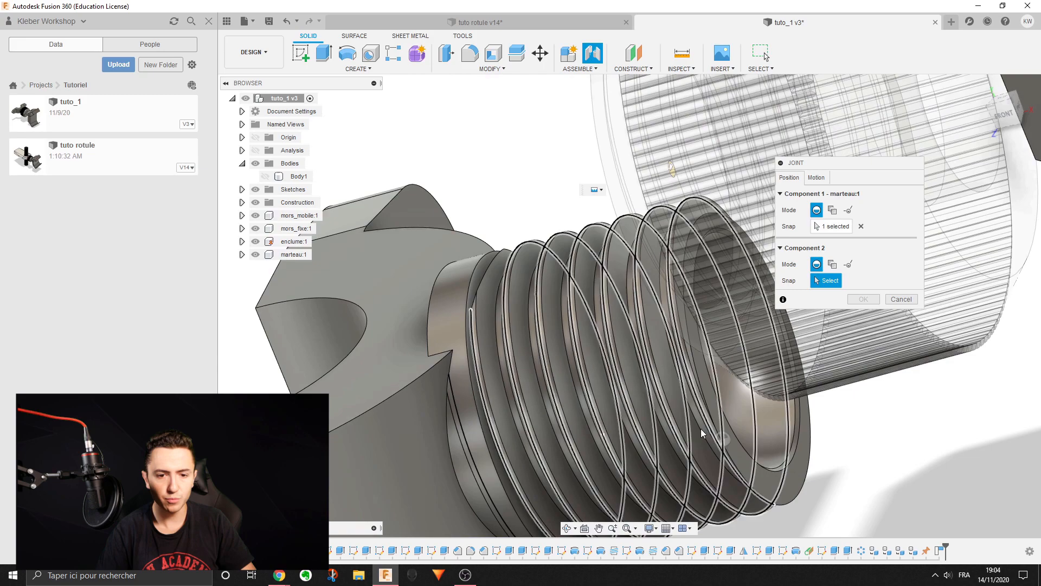
click(798, 468)
shift+middle_drag(793, 461, 753, 428)
scroll(756, 402, up, 5)
scroll(754, 363, down, 6)
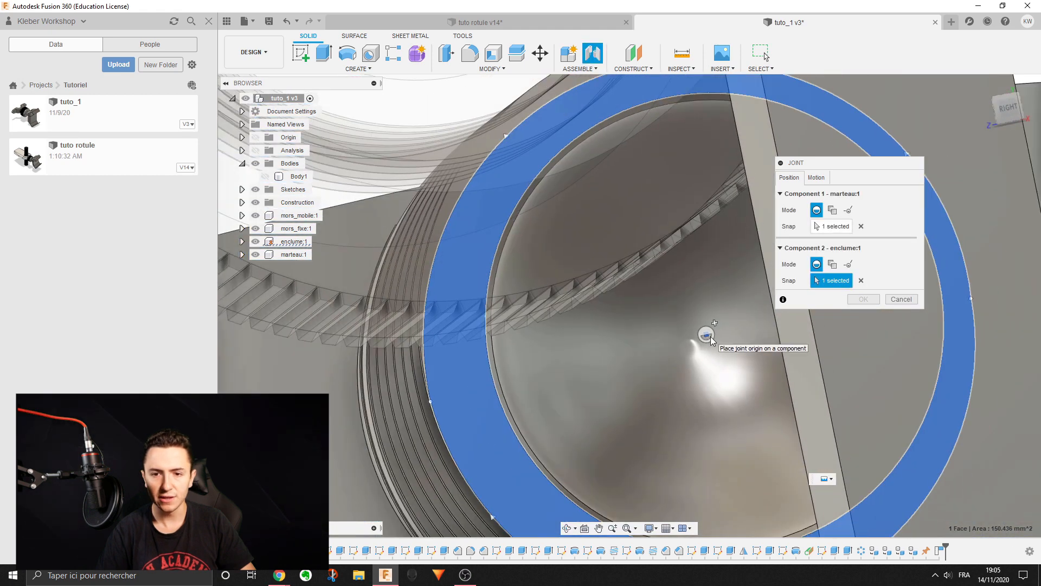
scroll(684, 360, down, 3)
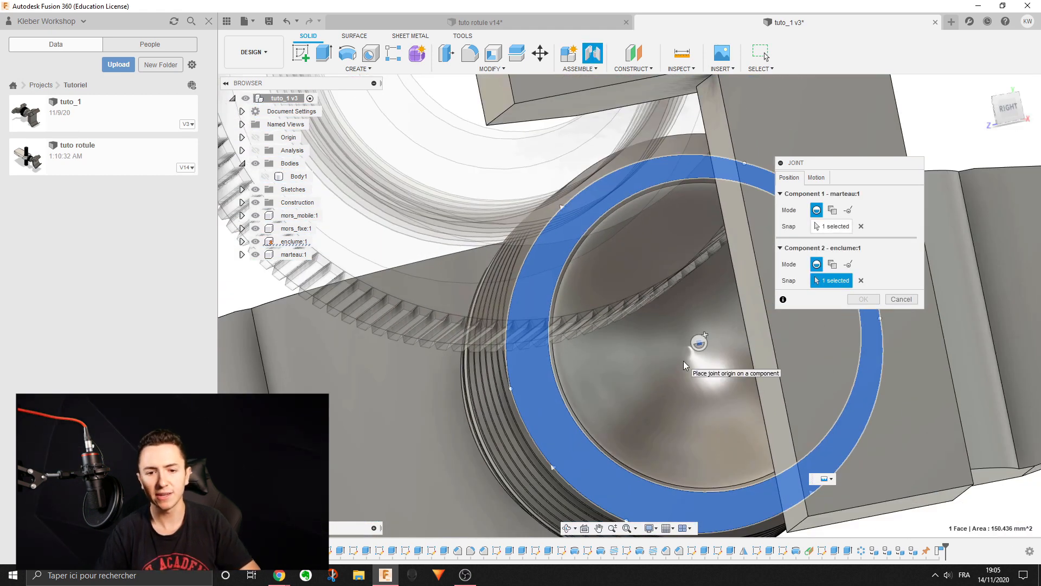
scroll(688, 342, up, 2)
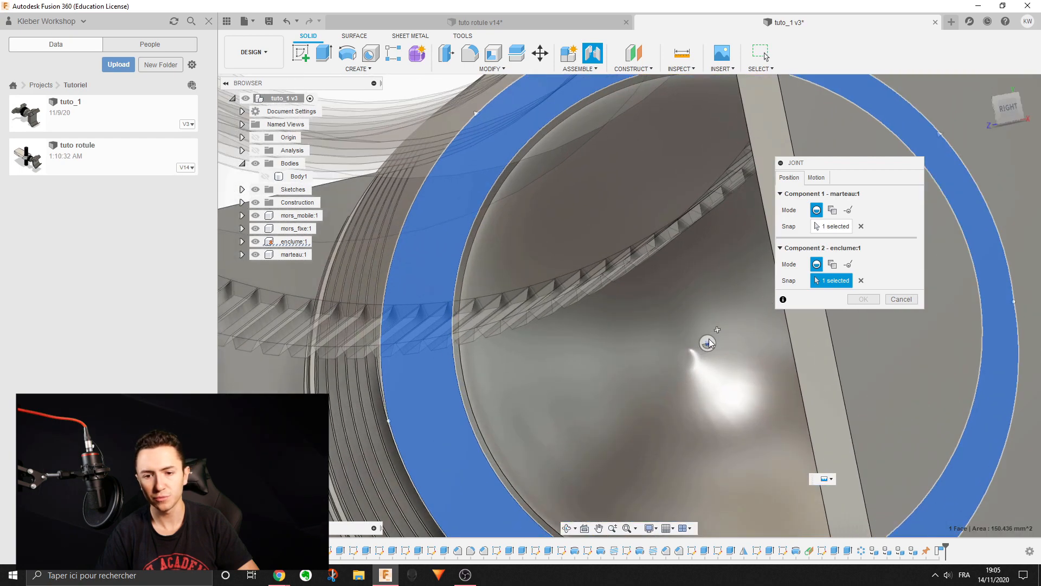
click(708, 340)
Try the Revolute motion about the Z axis for the joint and preview its animation
scroll(696, 358, down, 3)
middle_drag(698, 358, 751, 381)
middle_drag(715, 328, 460, 259)
shift+middle_drag(496, 310, 537, 270)
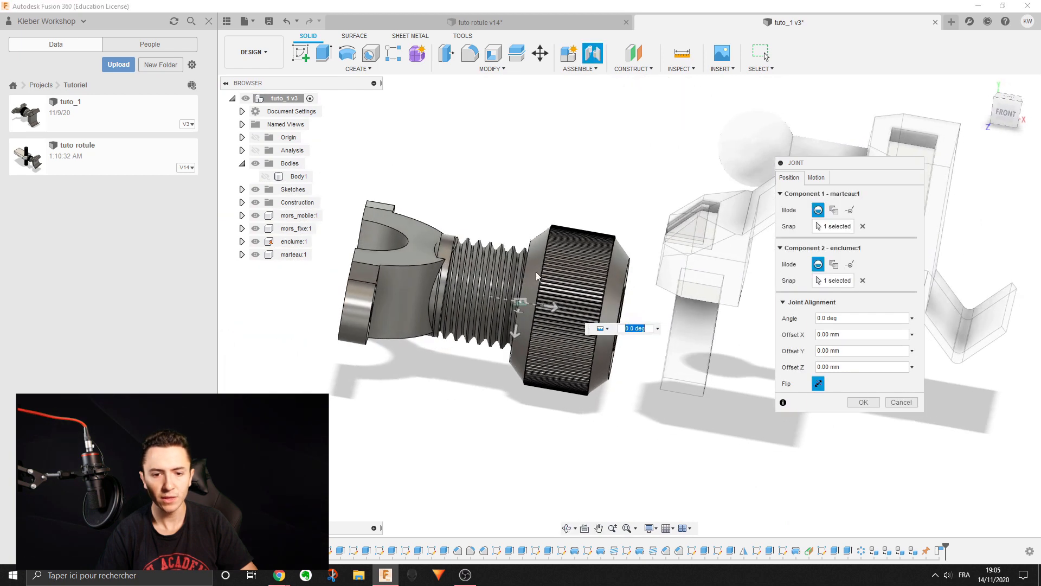
scroll(531, 273, up, 3)
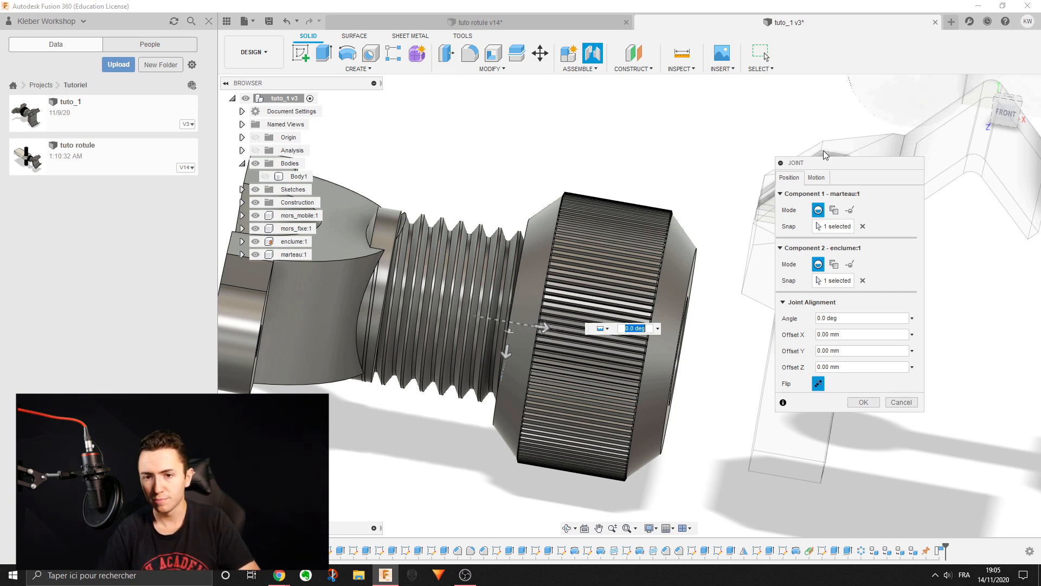
click(816, 178)
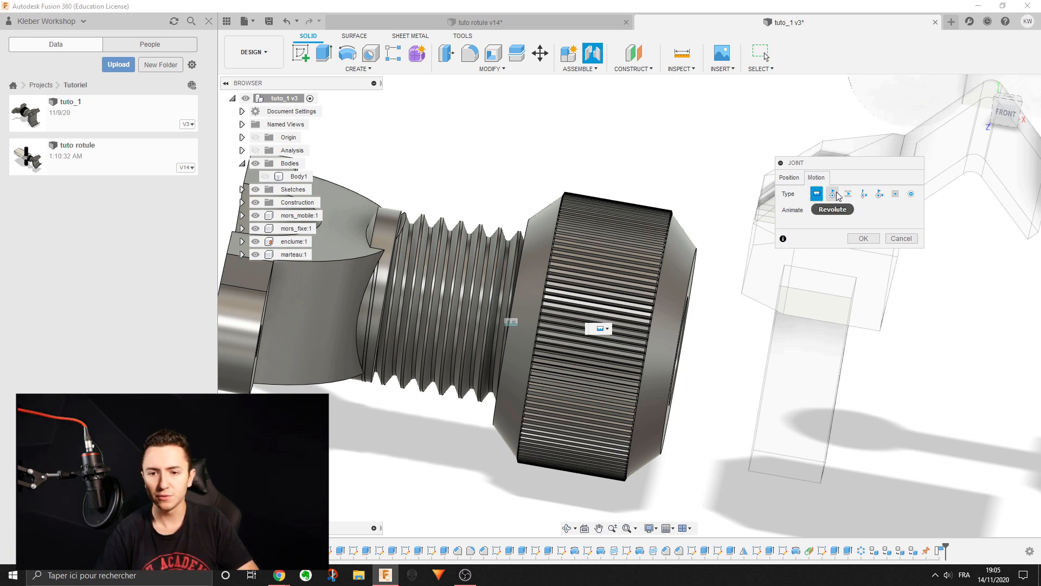
click(833, 195)
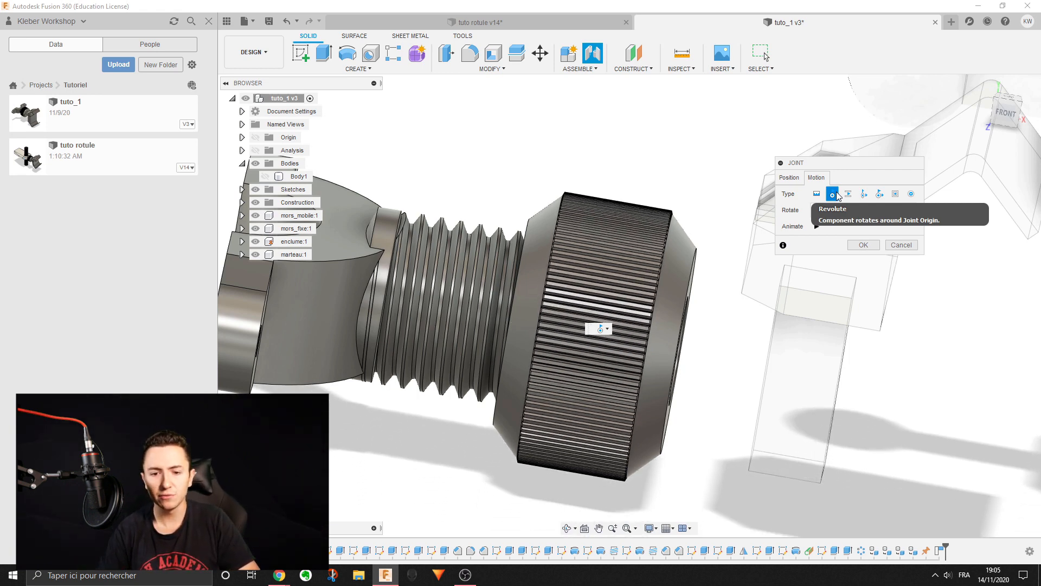
click(817, 227)
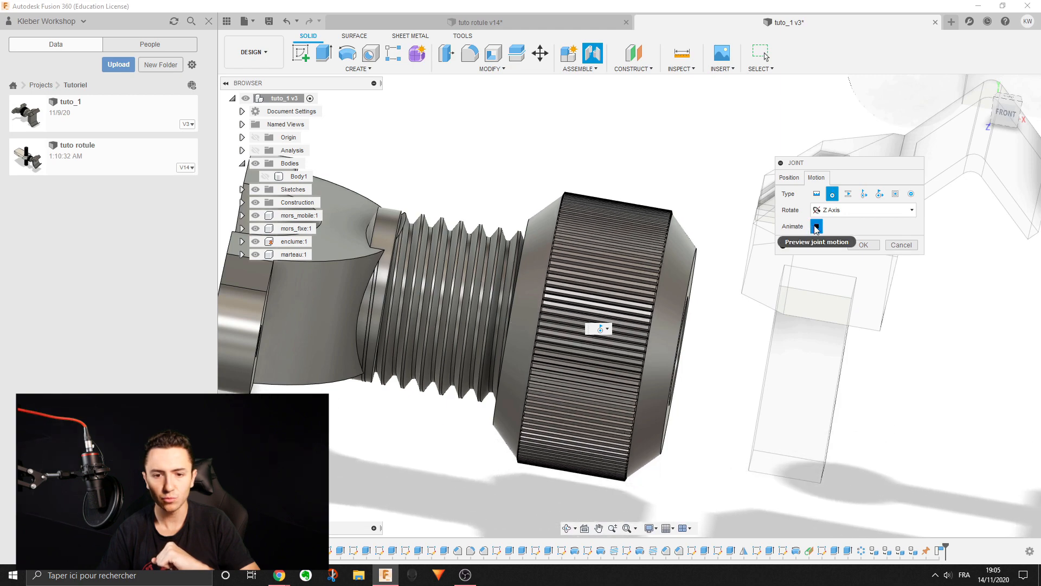
click(817, 228)
Try the Slider motion for the joint, and preview the animation of the Cylindrical motion about the Z axis
scroll(583, 301, down, 3)
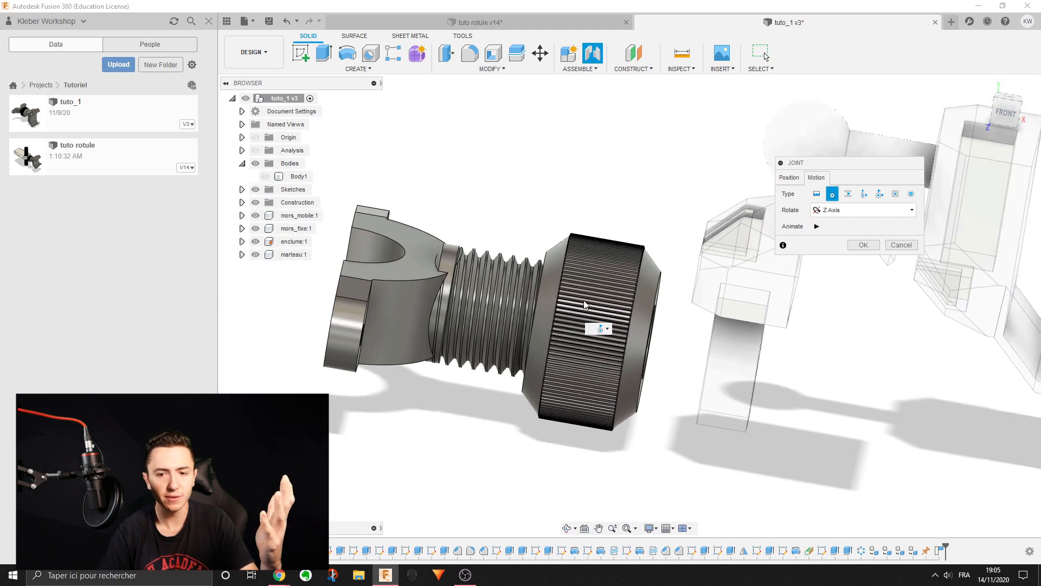
scroll(583, 303, up, 5)
scroll(583, 307, down, 4)
middle_drag(584, 307, 637, 340)
click(847, 194)
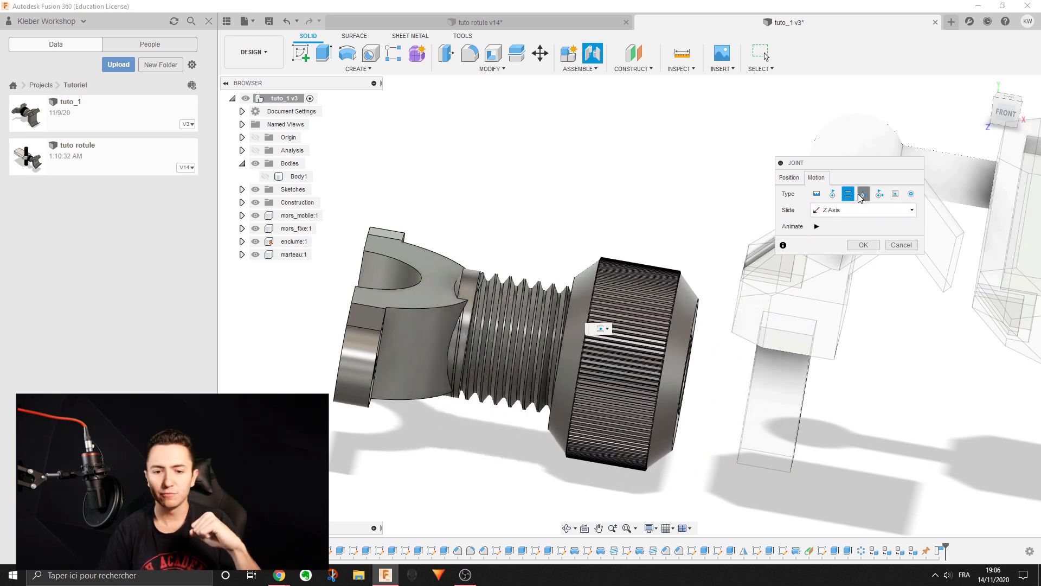
click(863, 195)
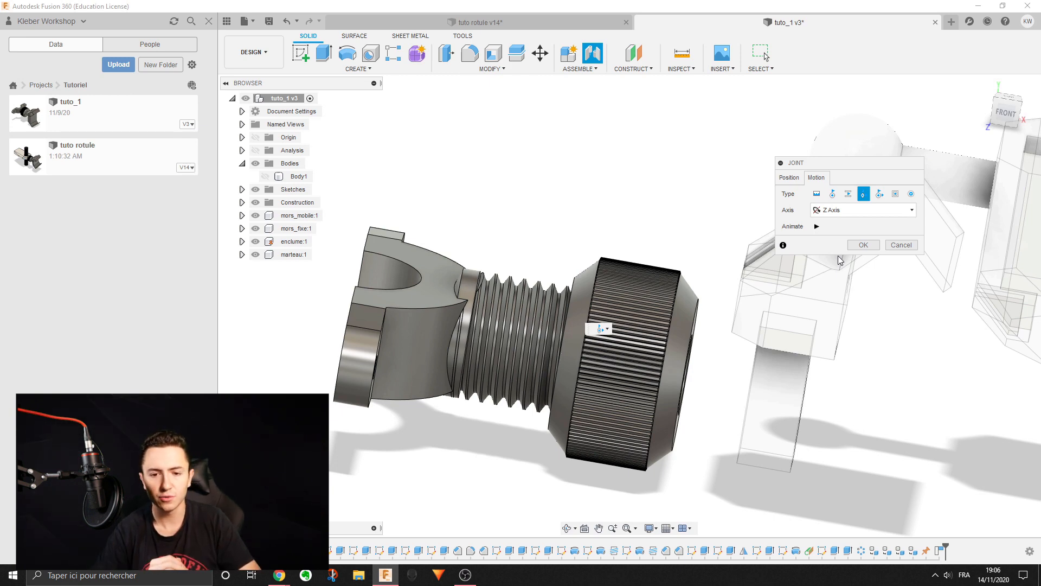
click(817, 227)
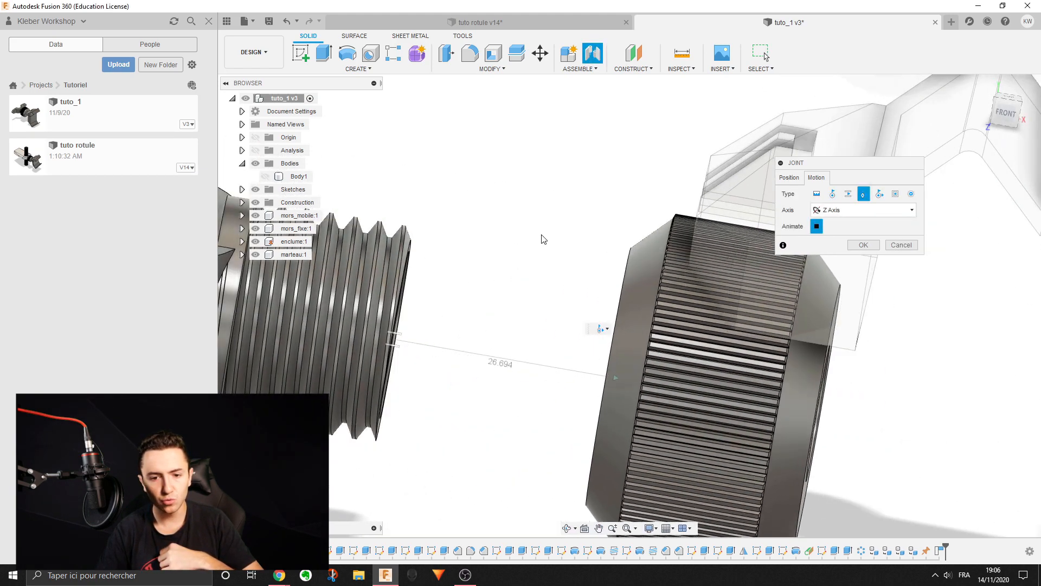
click(817, 226)
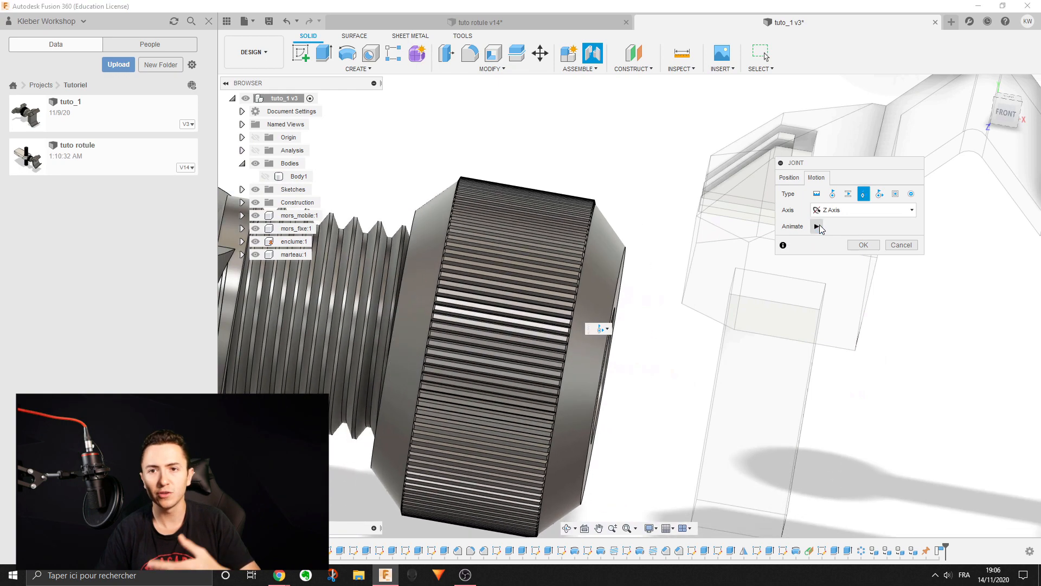
Try the Pin-slot, Planar and Ball motion types on the marteau to compare how each one moves
click(879, 195)
scroll(730, 260, down, 5)
shift+middle_drag(734, 266, 676, 245)
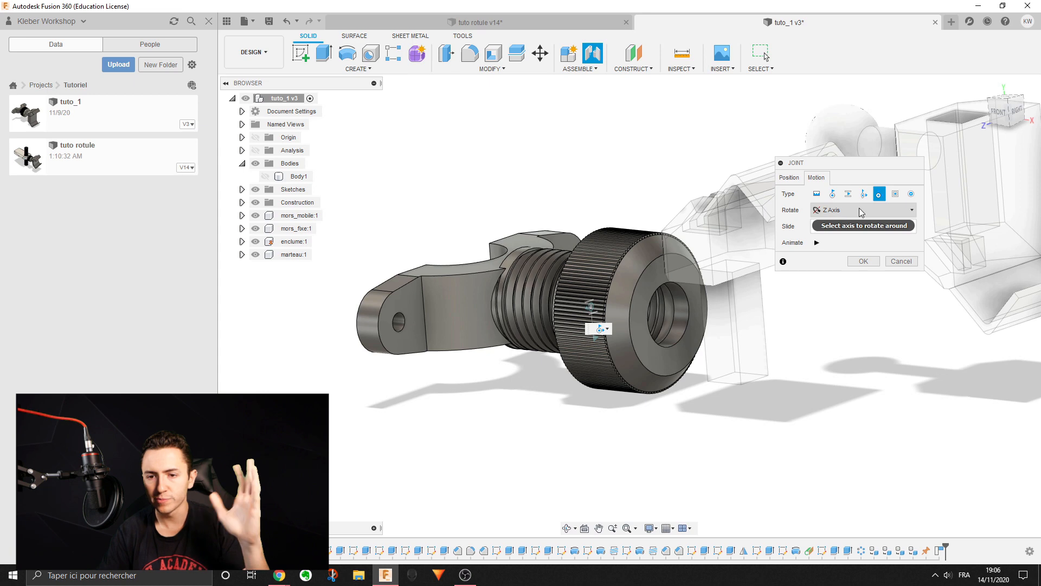
click(896, 194)
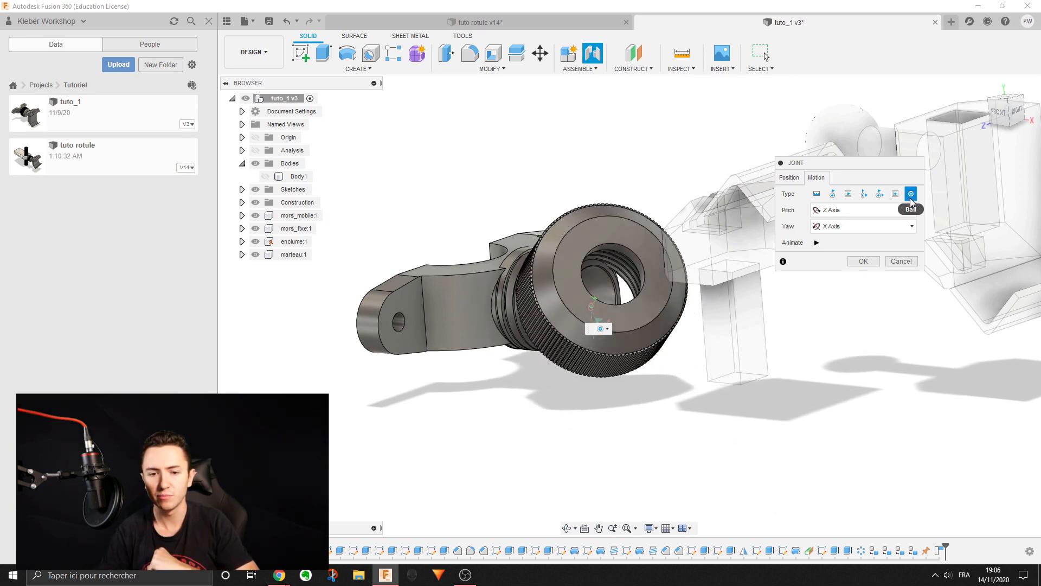
click(911, 194)
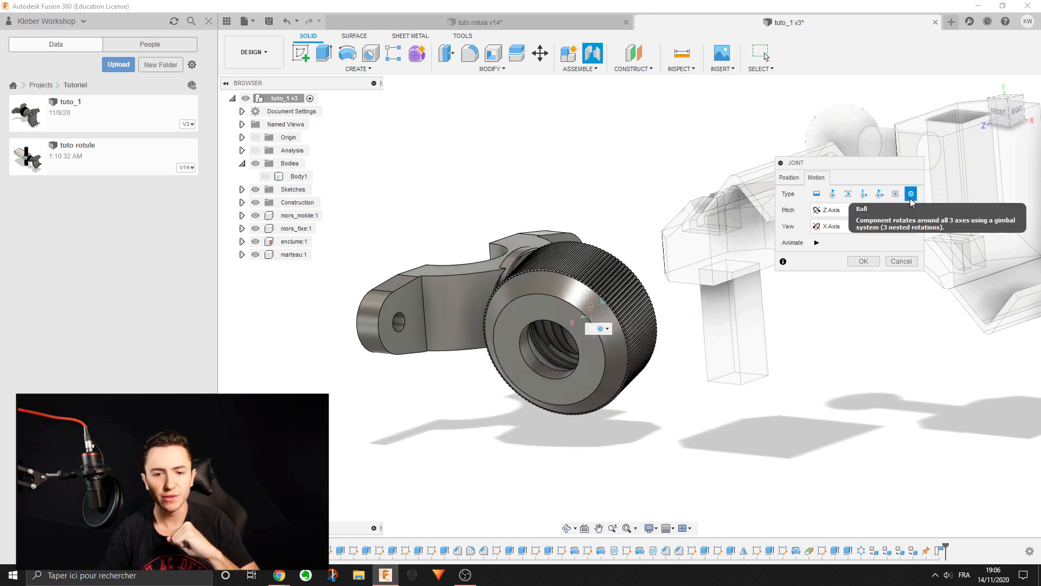
Create the joint with Cylindrical motion about the Z axis and slide the marteau along the thread towards the enclume's base
click(863, 195)
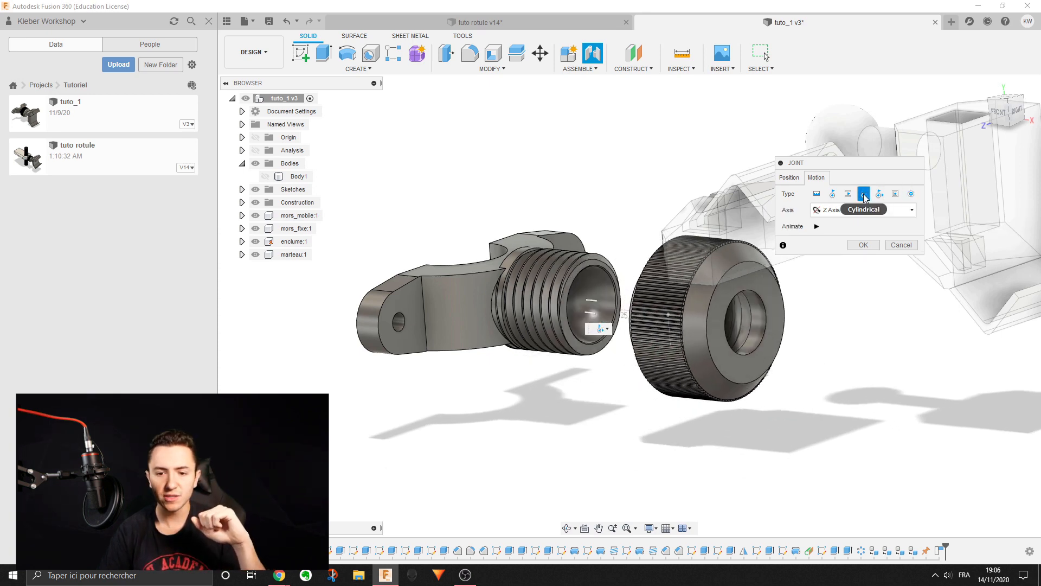
click(864, 245)
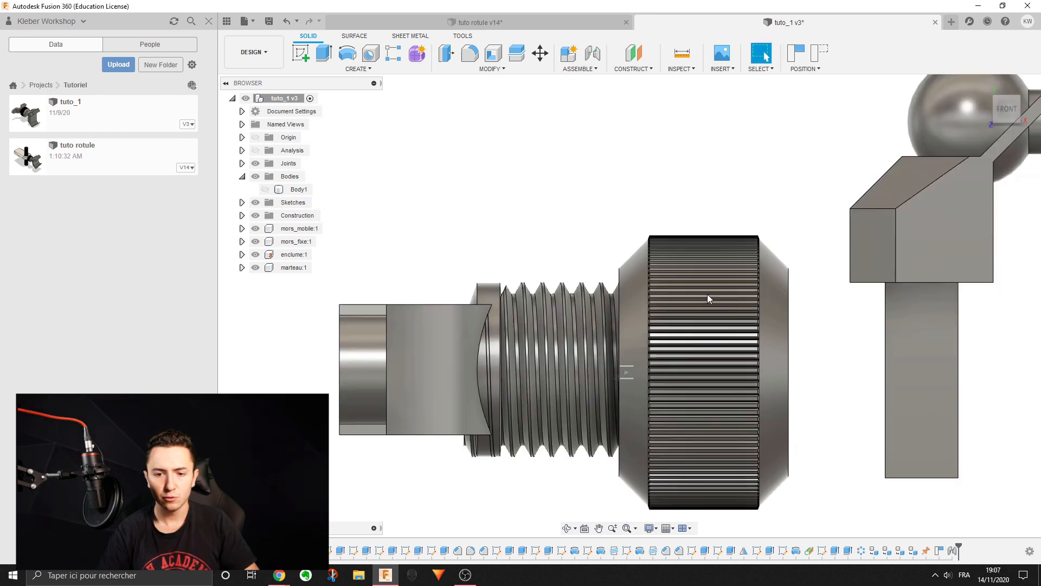
drag(707, 294, 660, 314)
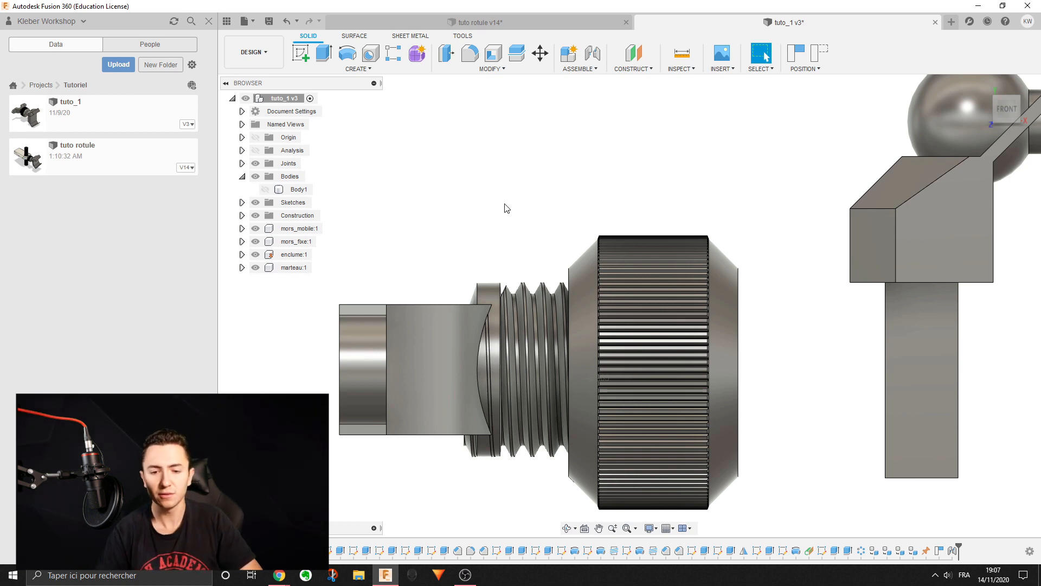
shift+middle_drag(604, 229, 639, 236)
drag(639, 235, 577, 322)
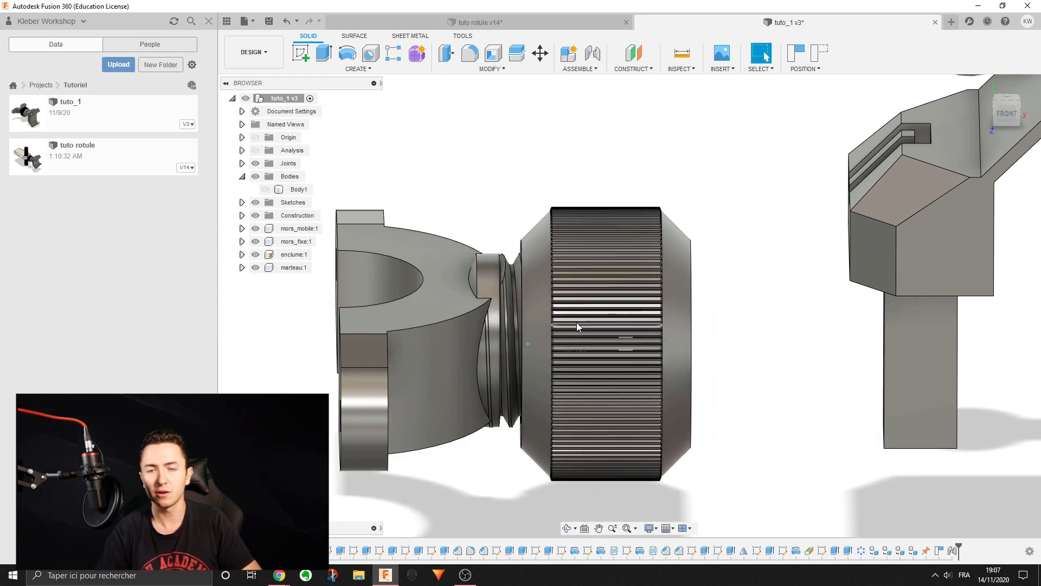
Hide the marteau component to expose the enclume's threaded socket
scroll(545, 287, down, 3)
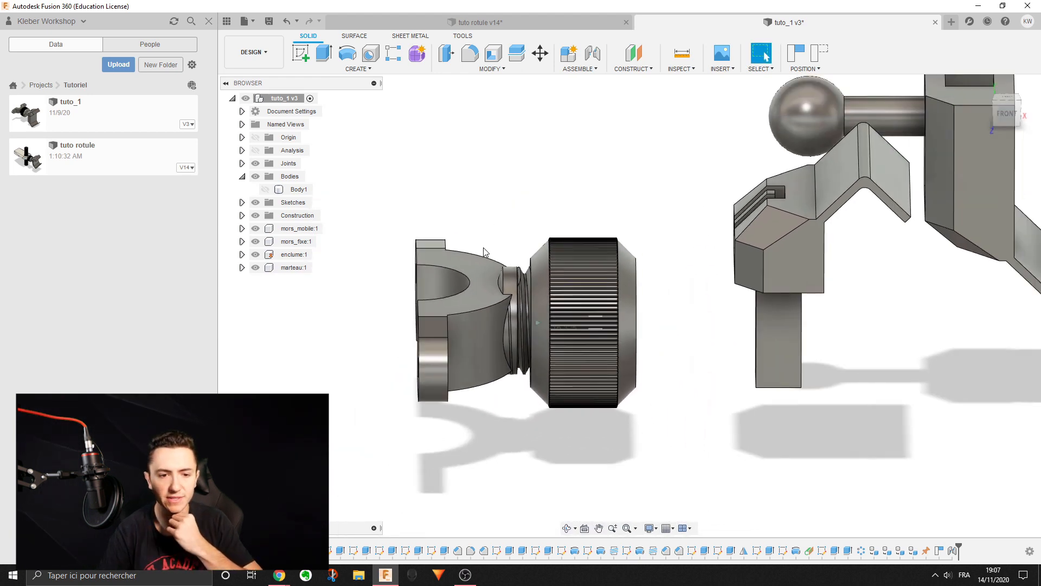
click(569, 275)
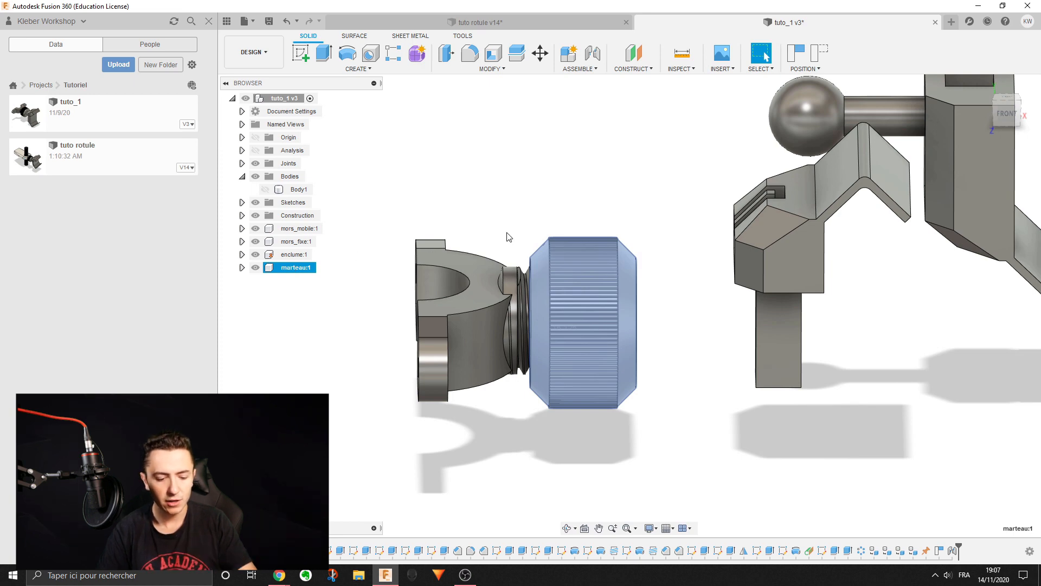
key(v)
click(578, 233)
Move the mors_fixe so that its ball end sits in front of the enclume's threaded socket
middle_drag(698, 195, 693, 236)
drag(792, 160, 770, 337)
shift+middle_drag(770, 336, 709, 302)
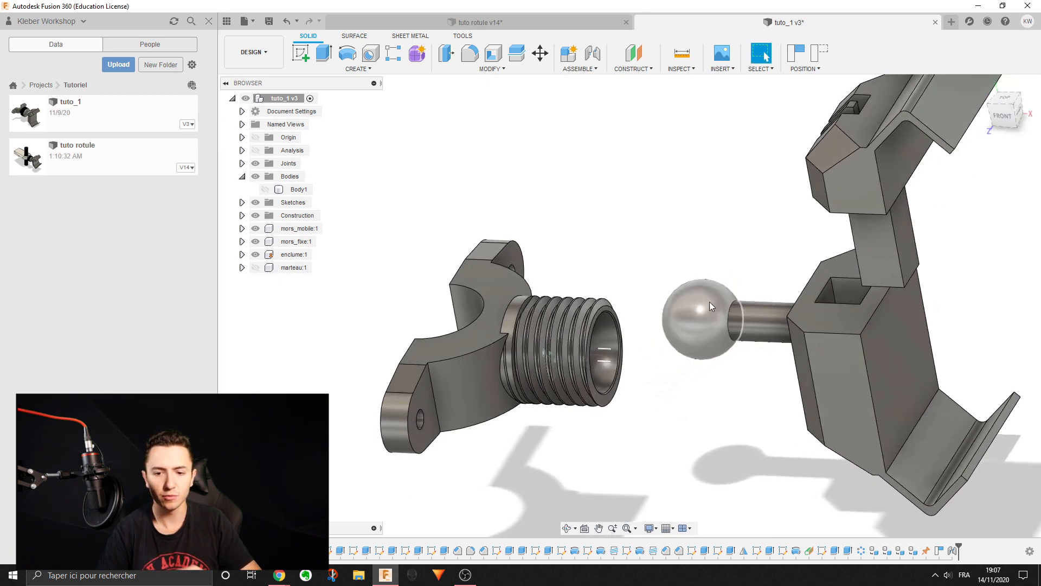
drag(710, 301, 688, 327)
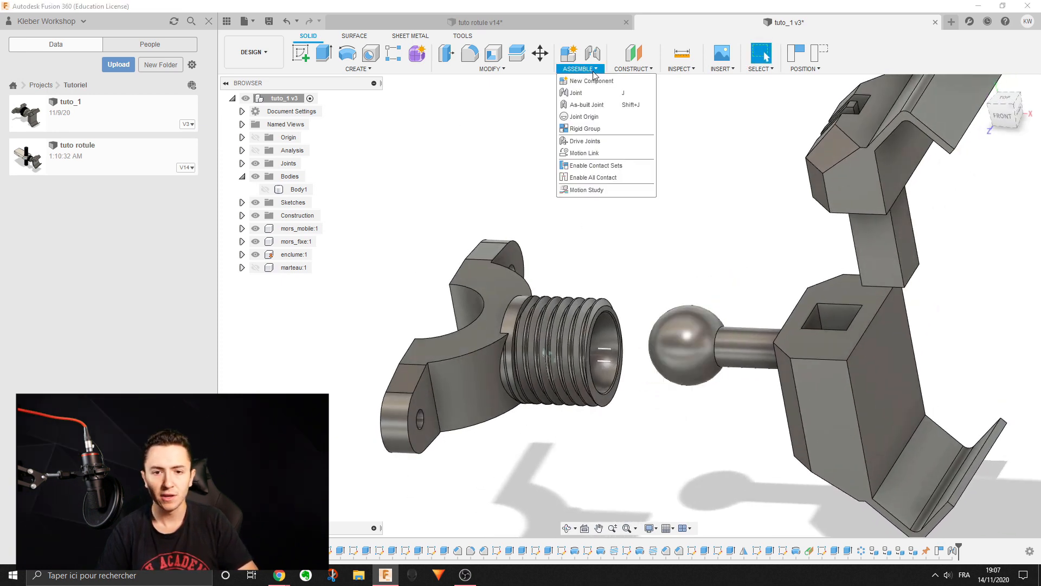
Capture the moved position and create a Ball joint between the mors_fixe's ball centre and the enclume's spherical socket
click(591, 94)
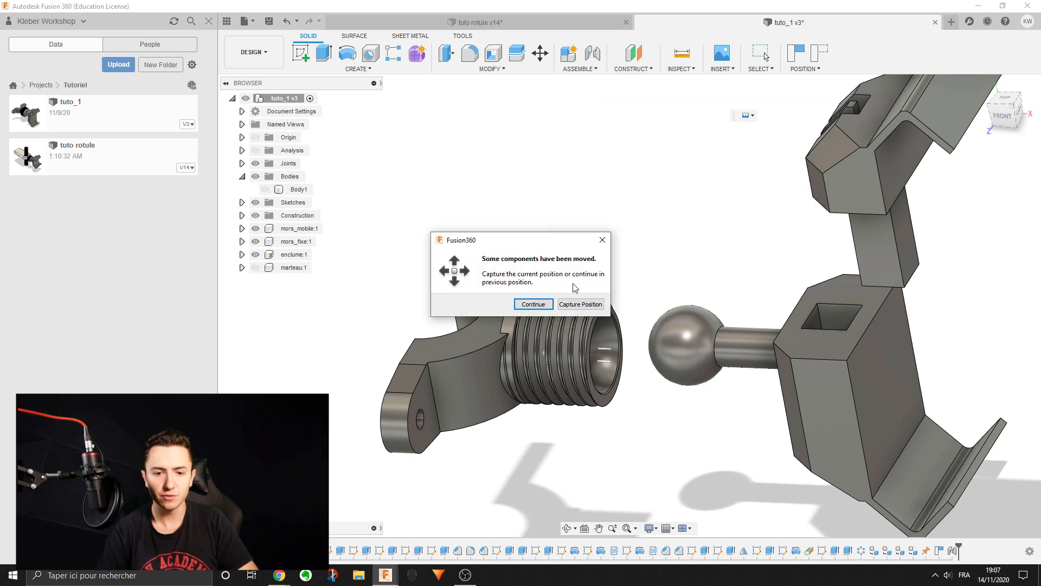
click(575, 304)
mouse_move(675, 184)
shift+middle_down()
mouse_move(700, 186)
mouse_move(682, 185)
shift+middle_up()
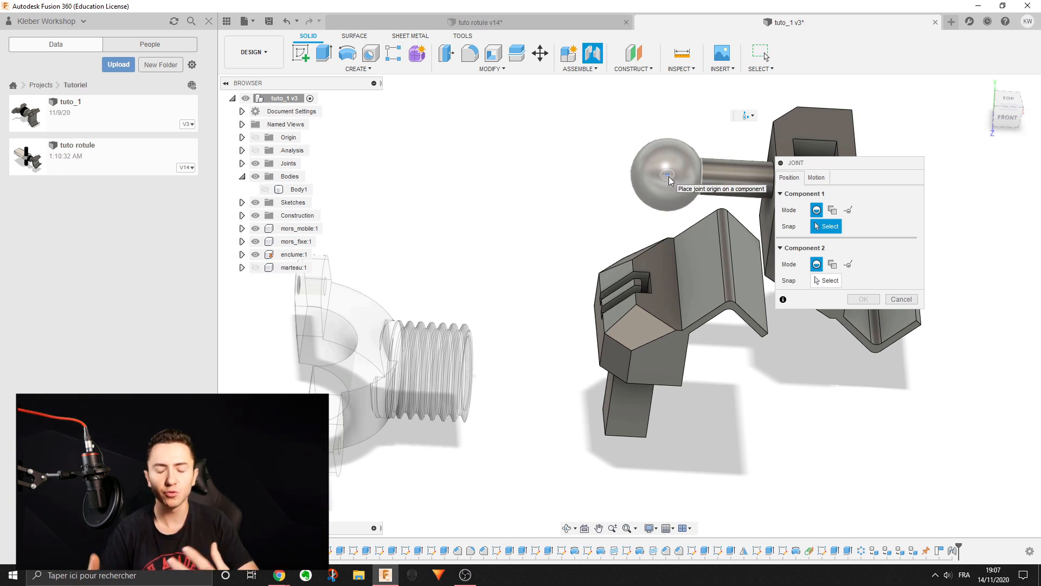
click(670, 177)
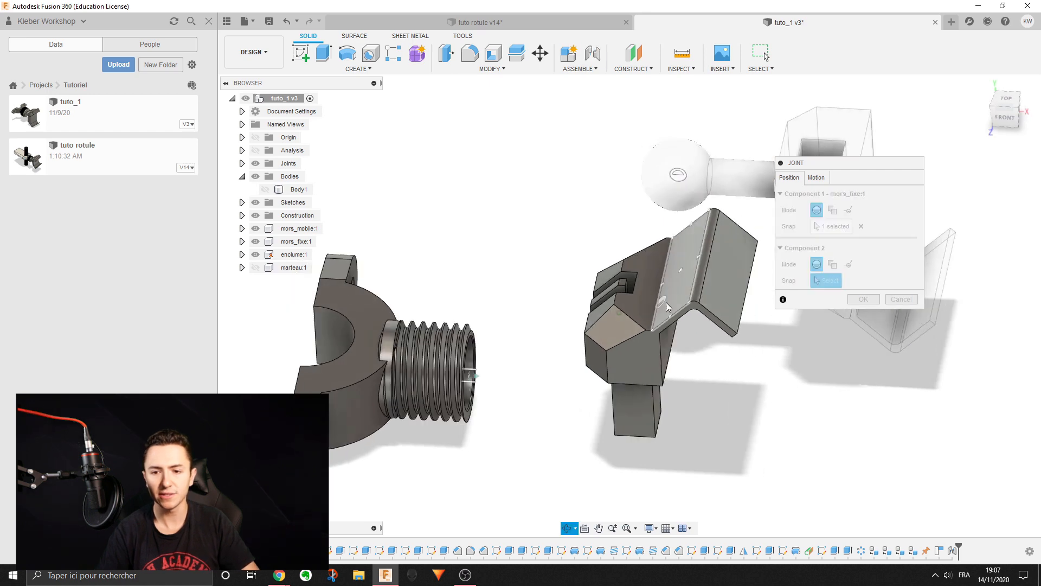
scroll(508, 278, up, 3)
shift+middle_drag(509, 278, 571, 274)
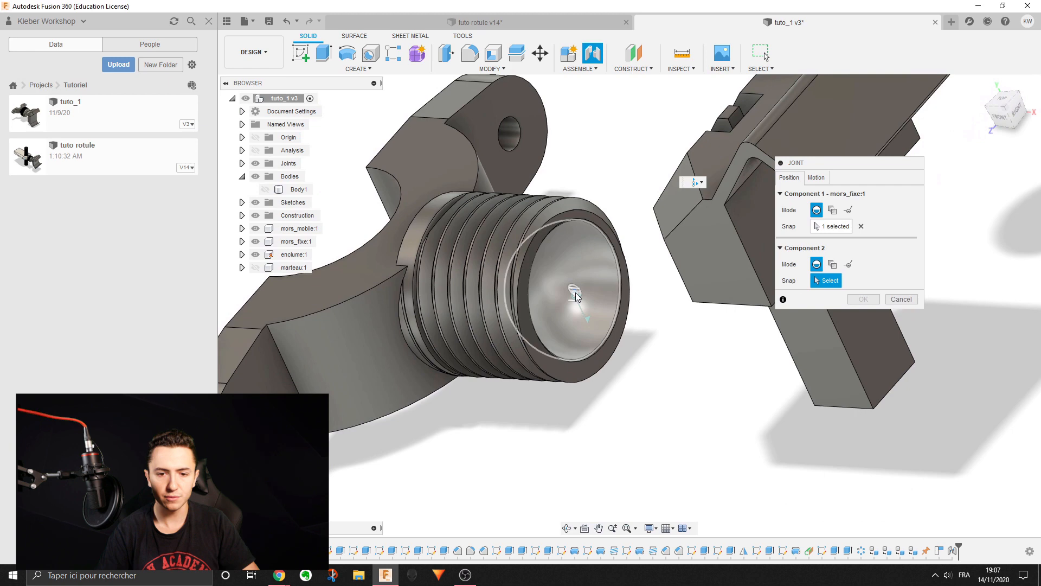
click(568, 266)
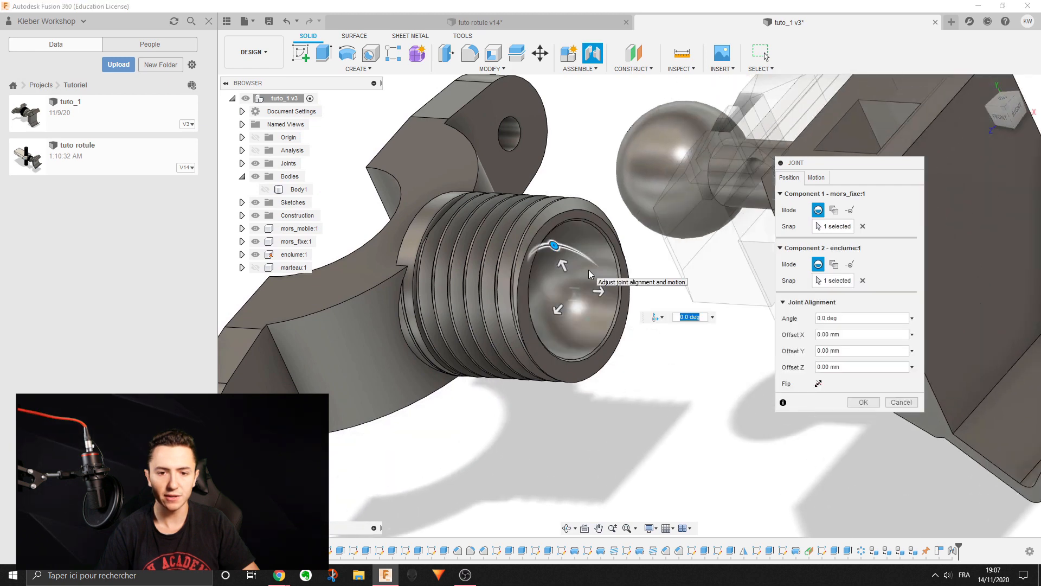
click(816, 178)
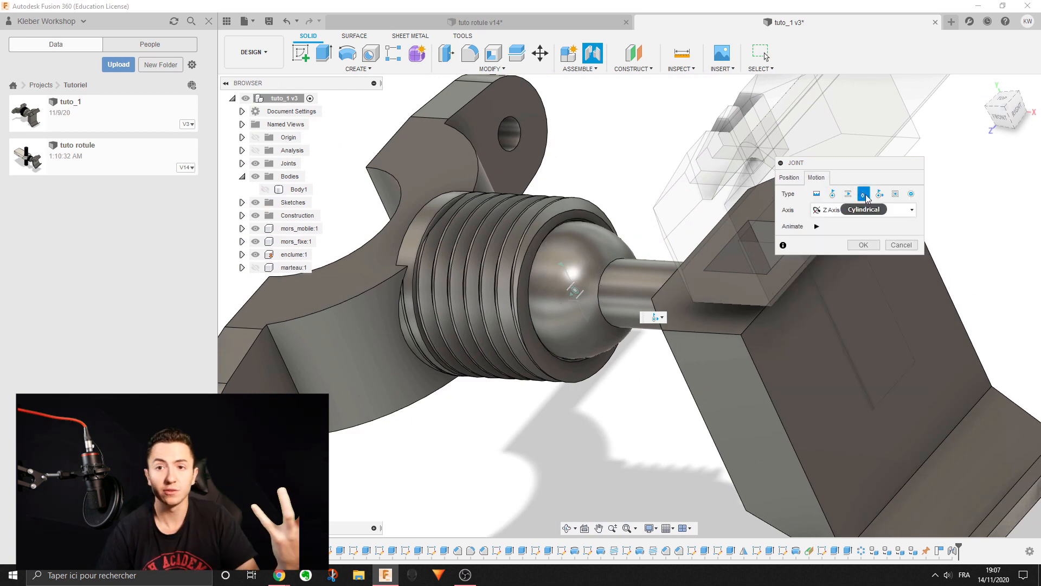
click(911, 194)
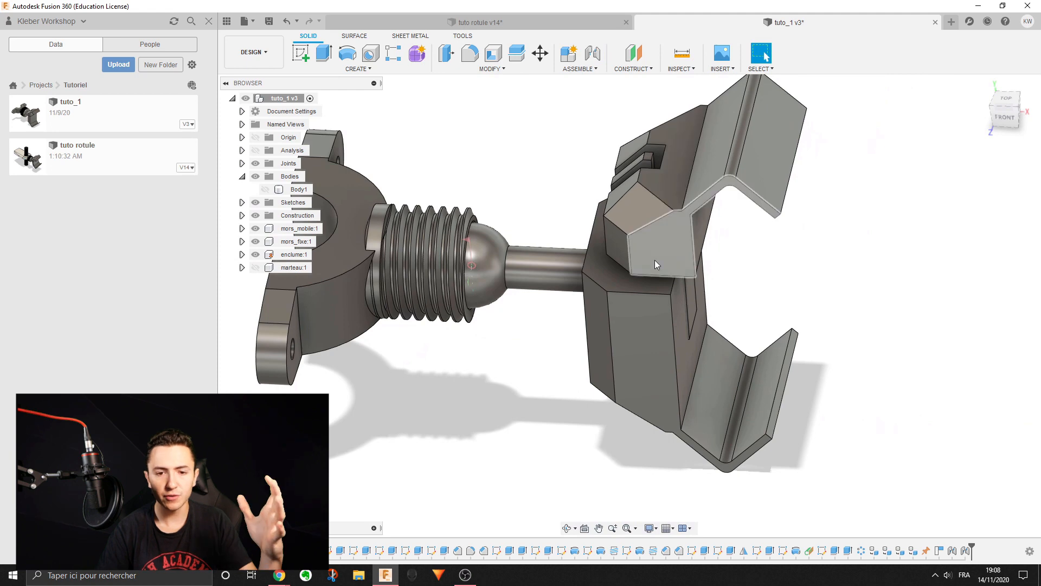
Swing the mors_fixe about its ball in the socket and show the marteau component again
drag(655, 264, 760, 304)
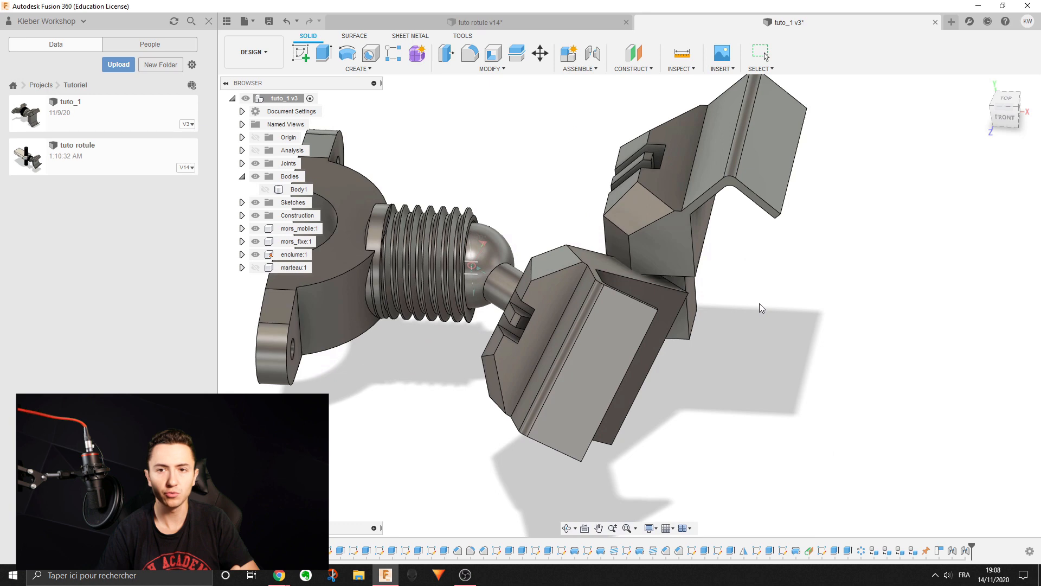
drag(692, 249, 419, 269)
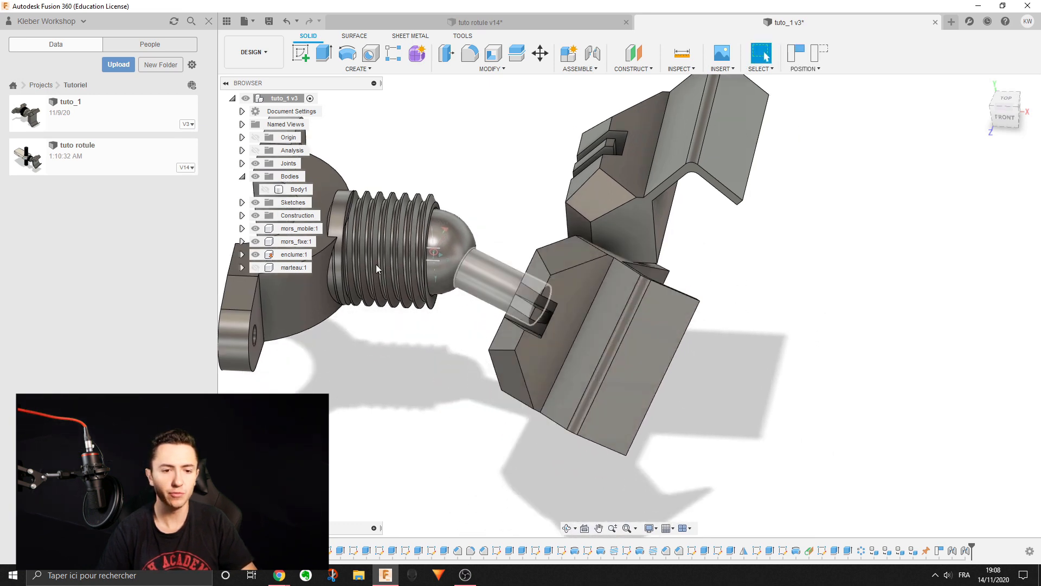
click(256, 267)
drag(534, 313, 631, 221)
shift+middle_drag(672, 236, 636, 246)
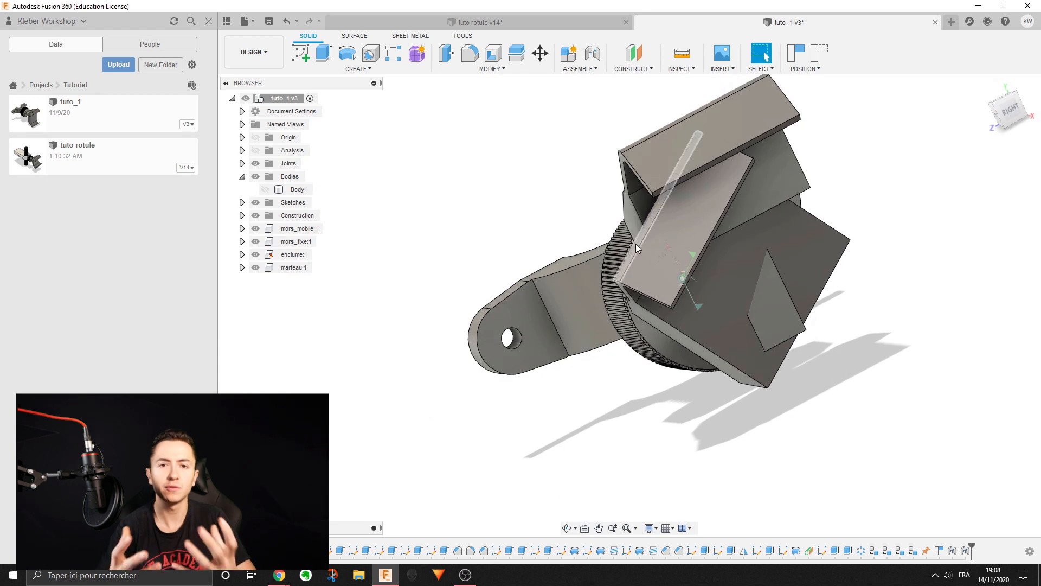
Swing the mors_fixe in front of the marteau and slide the marteau along the thread towards the enclume
drag(636, 243, 781, 401)
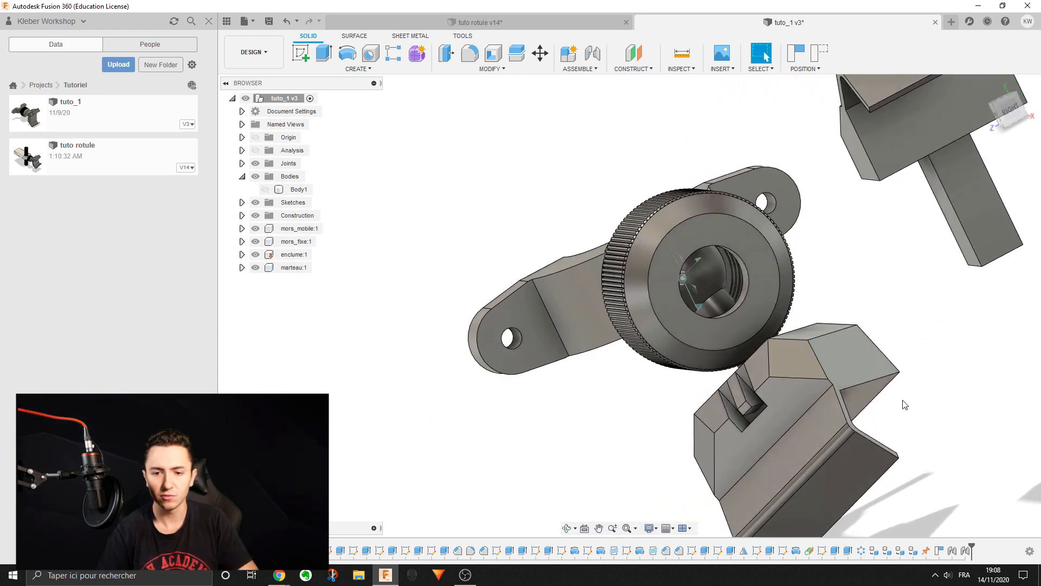
drag(797, 366, 721, 313)
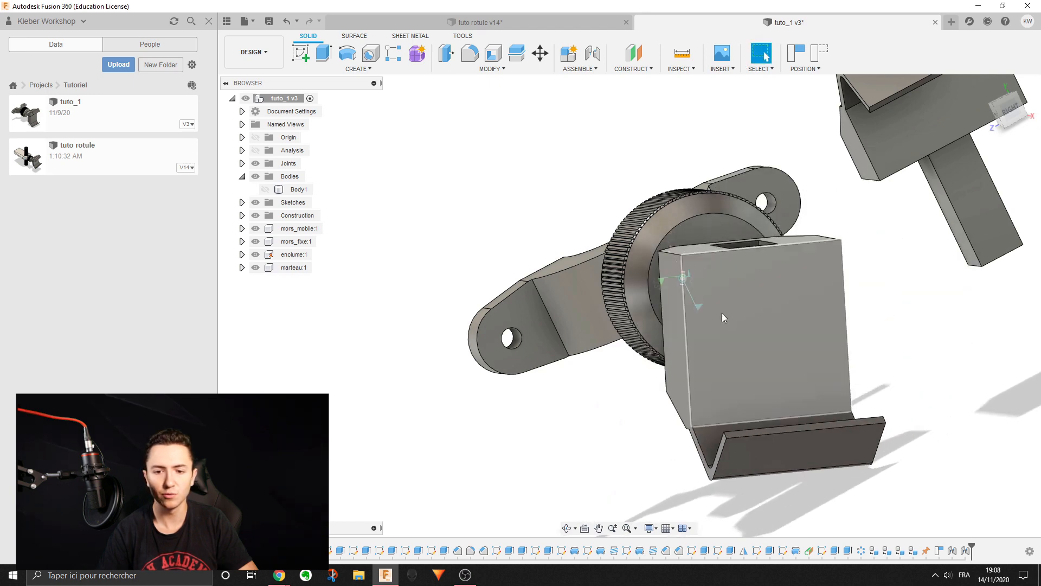
mouse_move(744, 304)
shift+middle_down()
mouse_move(699, 285)
mouse_move(736, 297)
shift+middle_up()
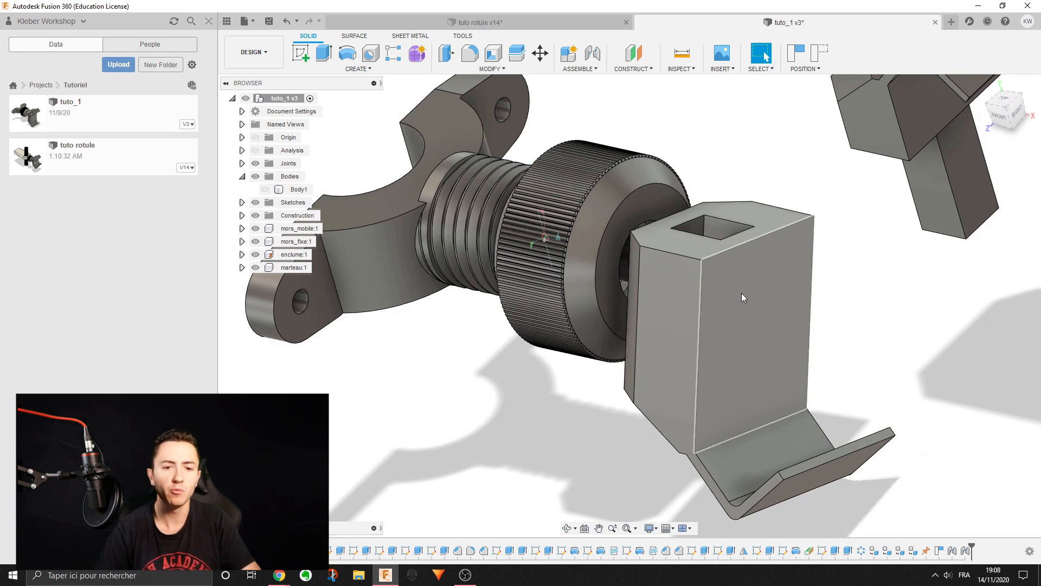
drag(616, 226, 546, 197)
drag(720, 260, 678, 226)
drag(740, 410, 838, 483)
key(j)
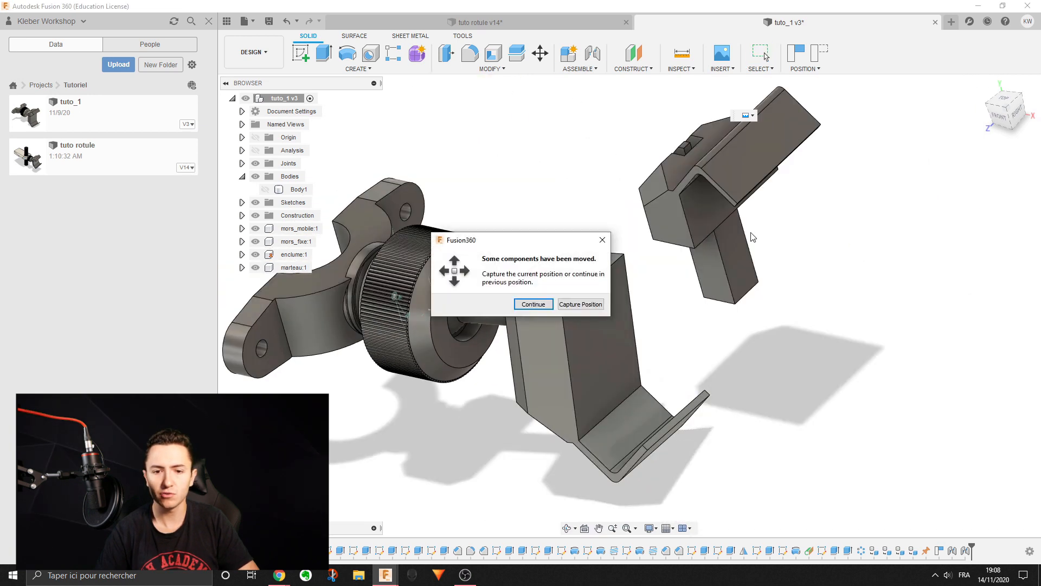
click(550, 304)
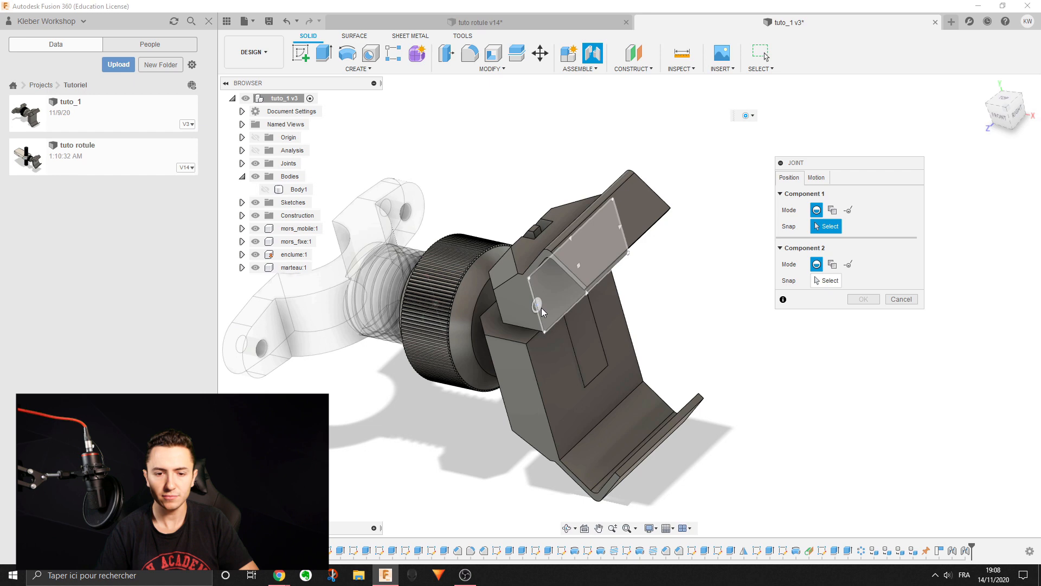
click(541, 308)
key(Escape)
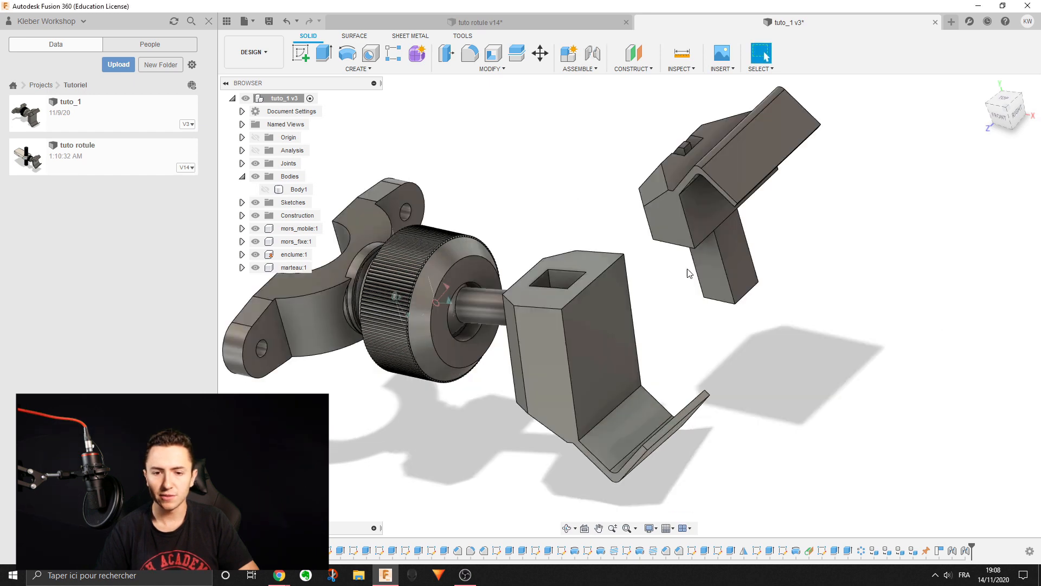
Move the mors_mobile clear of the mors_fixe, then start a joint with the positions captured and Slider motion
drag(696, 221, 743, 165)
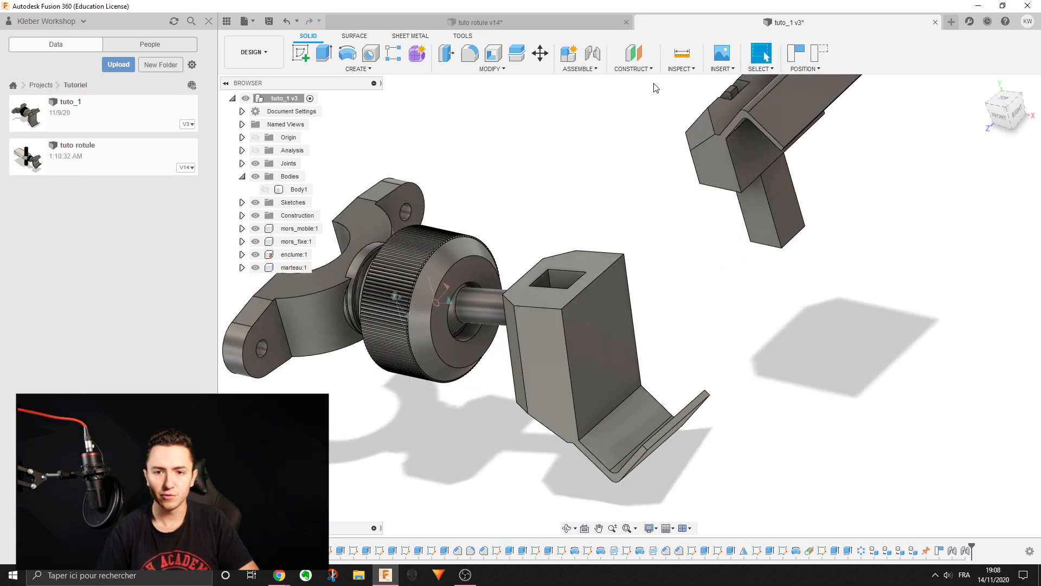
click(596, 67)
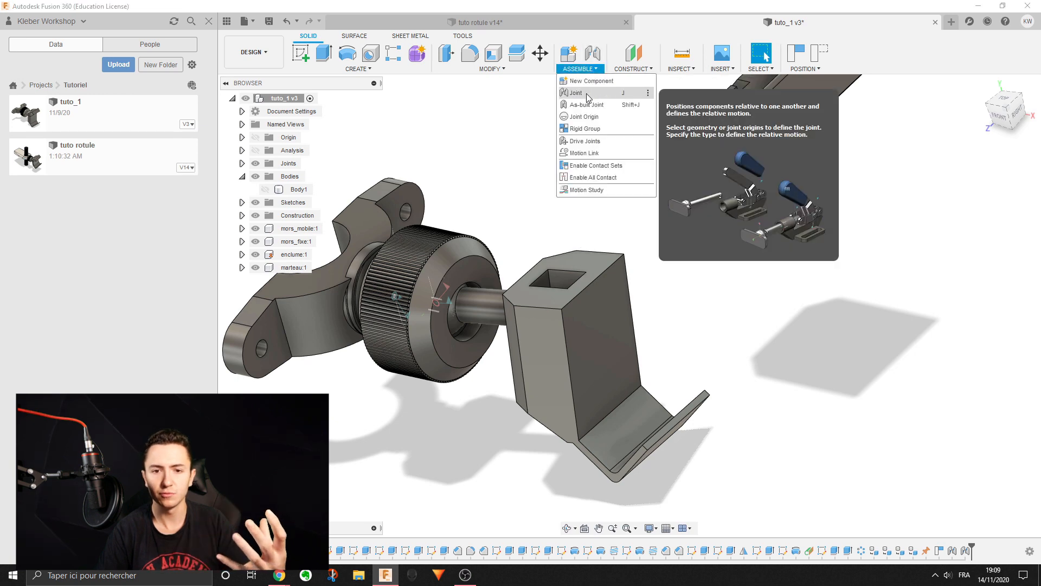
click(587, 93)
click(580, 304)
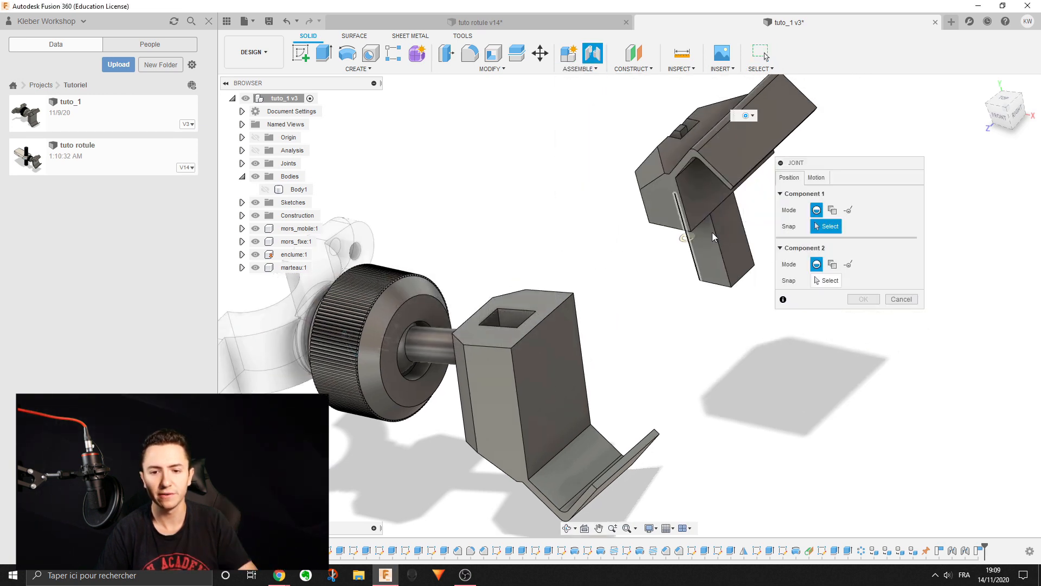
shift+middle_drag(692, 248, 709, 245)
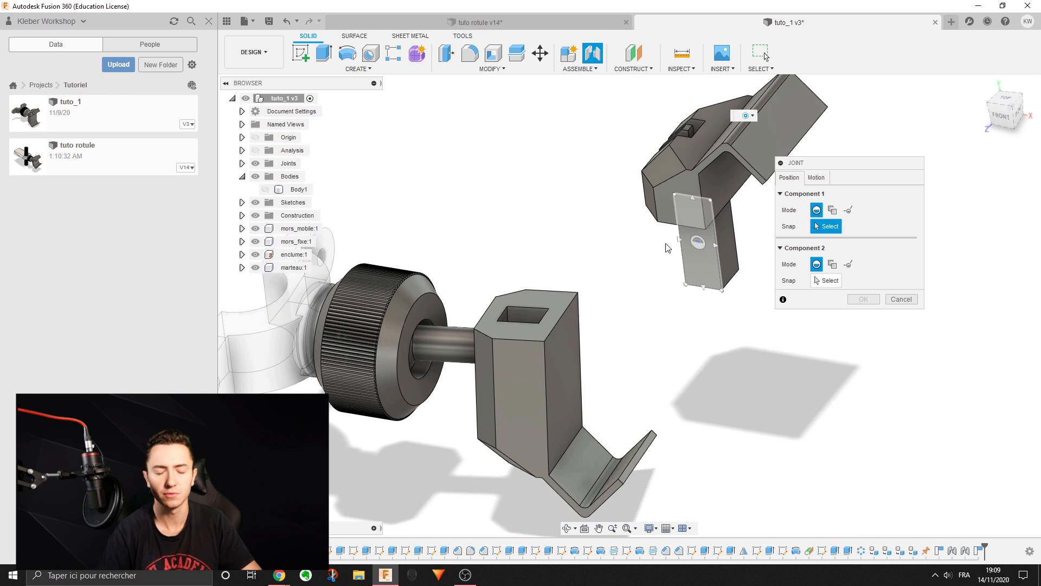
shift+middle_drag(644, 239, 641, 319)
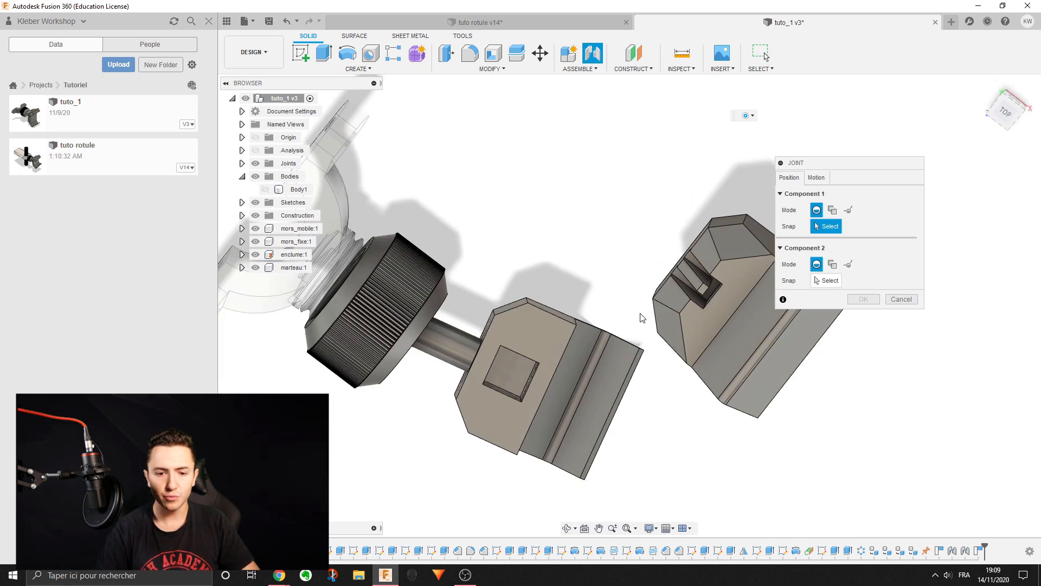
click(816, 178)
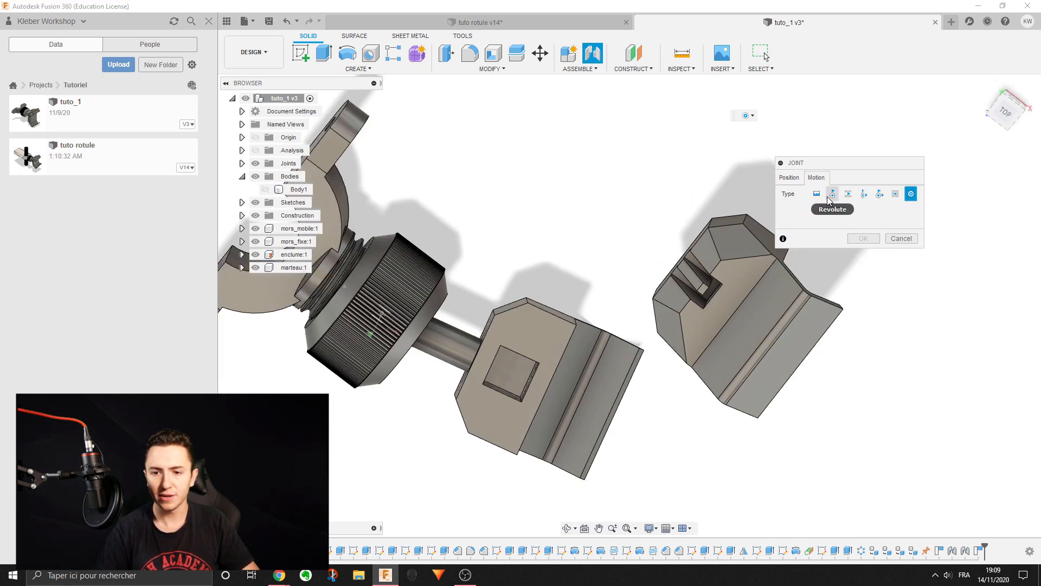
click(792, 178)
Snap the joint's first component to the centre of the end face of the mors_mobile's square stem
shift+middle_drag(730, 377, 710, 208)
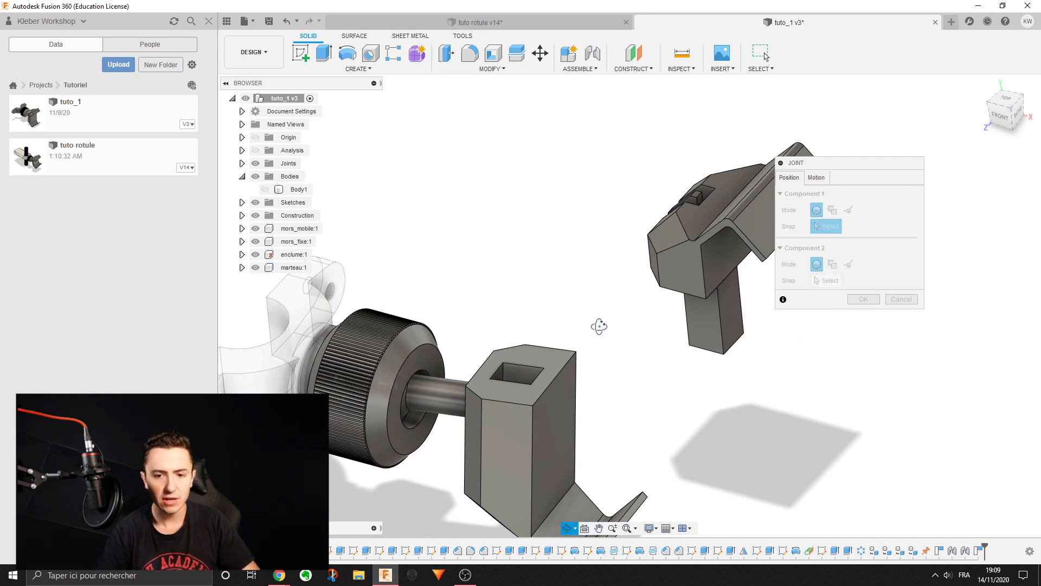
shift+middle_drag(601, 332, 564, 379)
shift+middle_drag(624, 392, 732, 374)
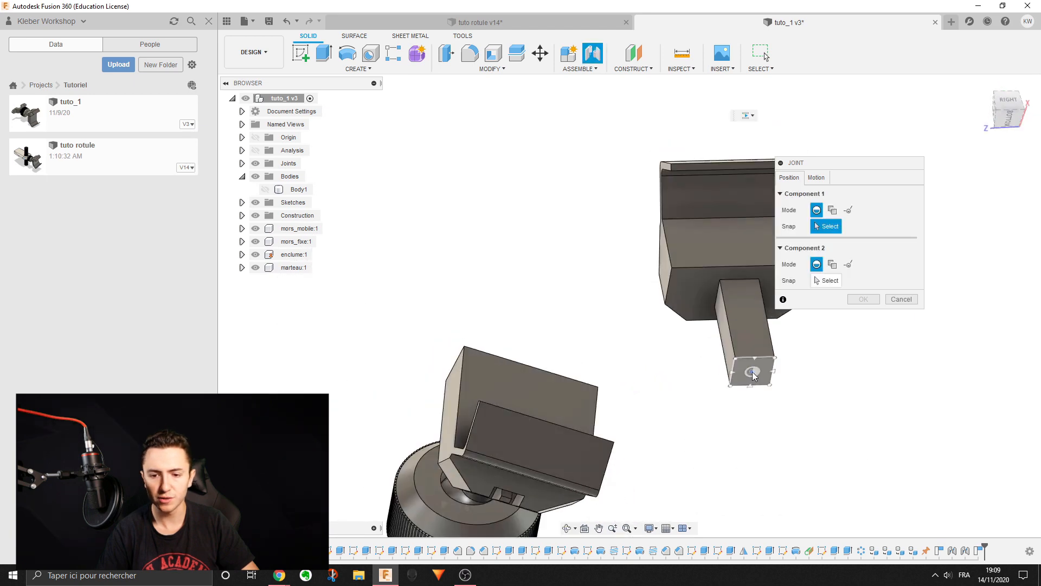
click(752, 373)
shift+middle_drag(678, 330, 690, 412)
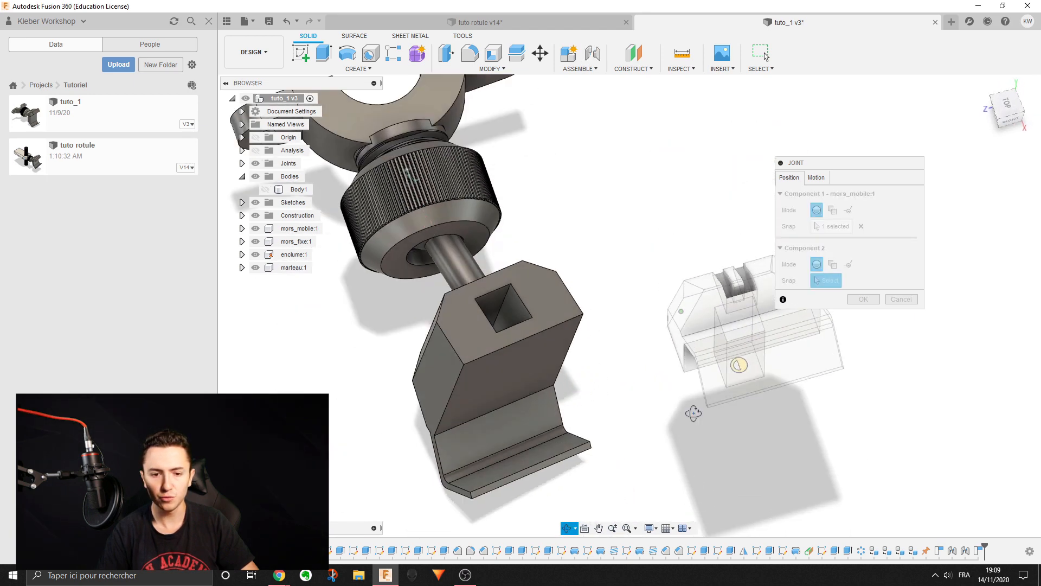
Try snapping the second component to off-centre points around the mors_fixe's square opening, and clear those selections
click(522, 300)
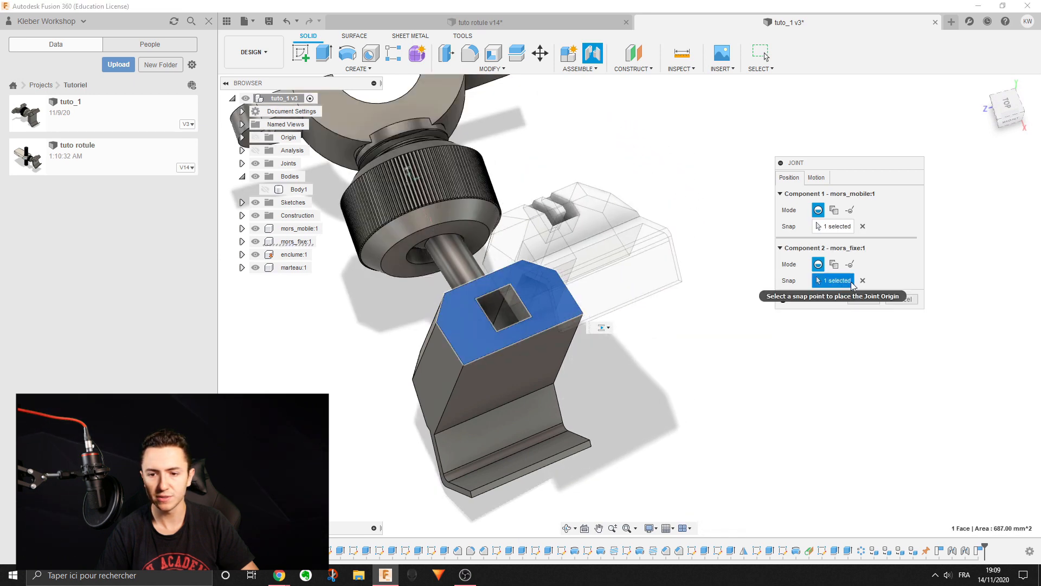
click(862, 281)
shift+middle_drag(499, 301, 501, 274)
scroll(529, 283, up, 4)
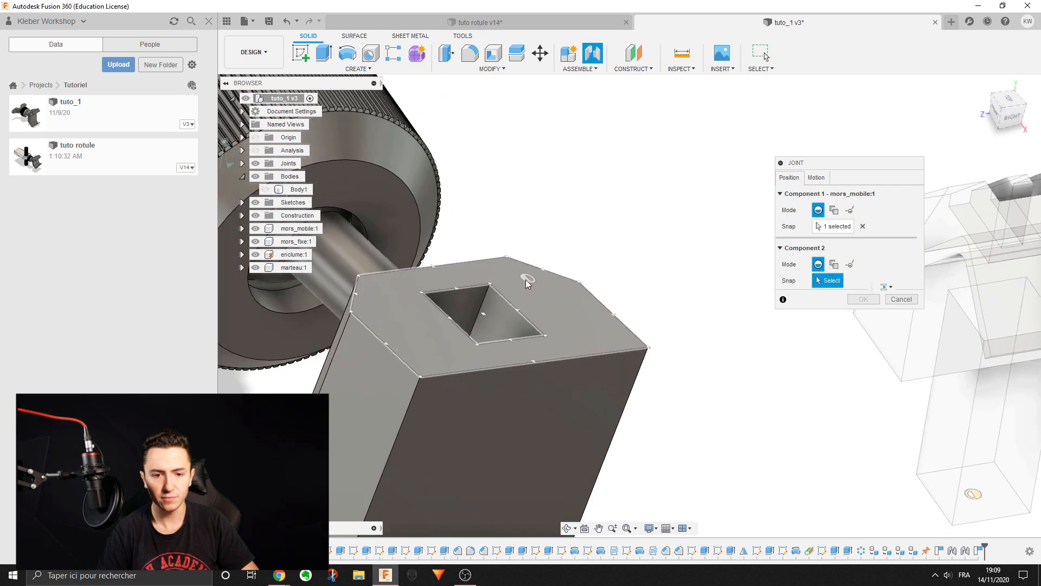
scroll(461, 312, up, 3)
click(527, 308)
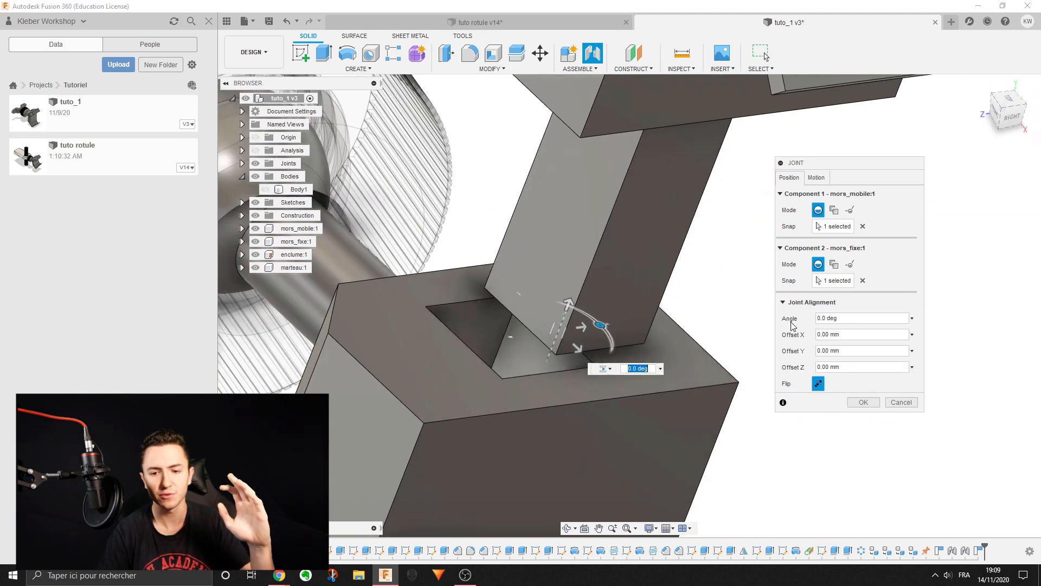
click(863, 280)
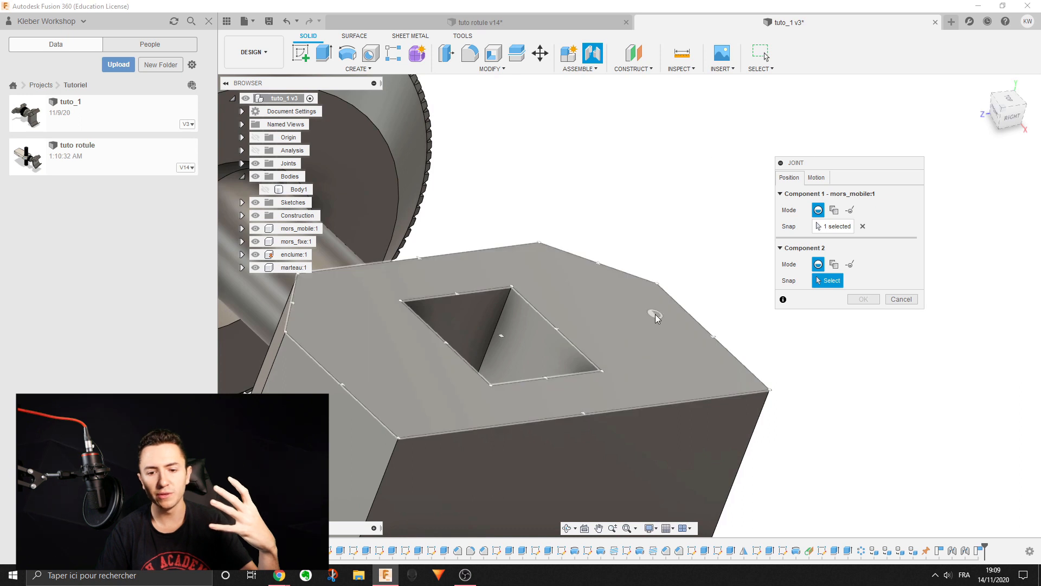
Create the joint at the centre of the mors_fixe's square opening and slide the mors_mobile down into it
click(633, 340)
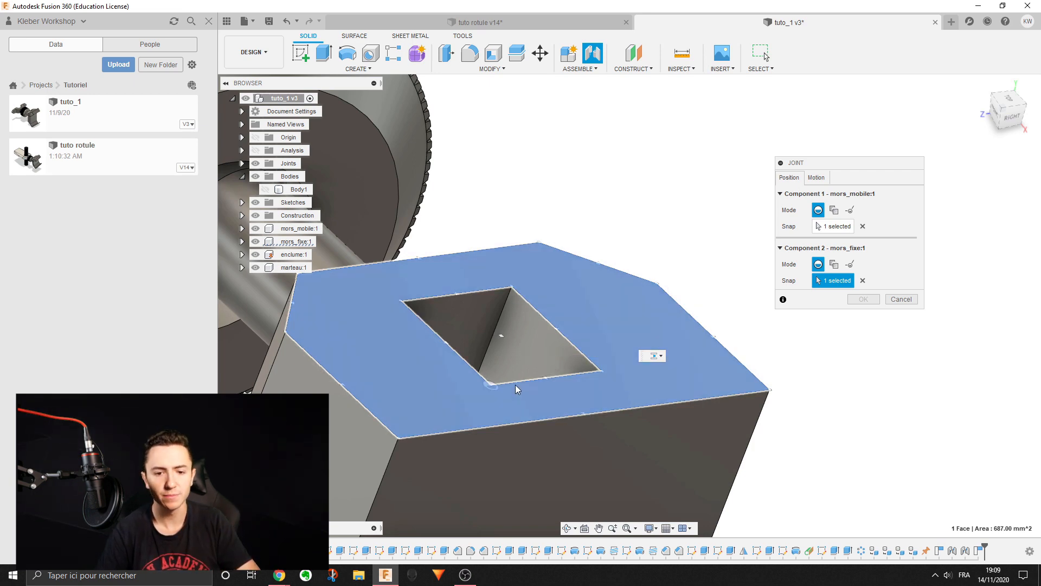
click(503, 338)
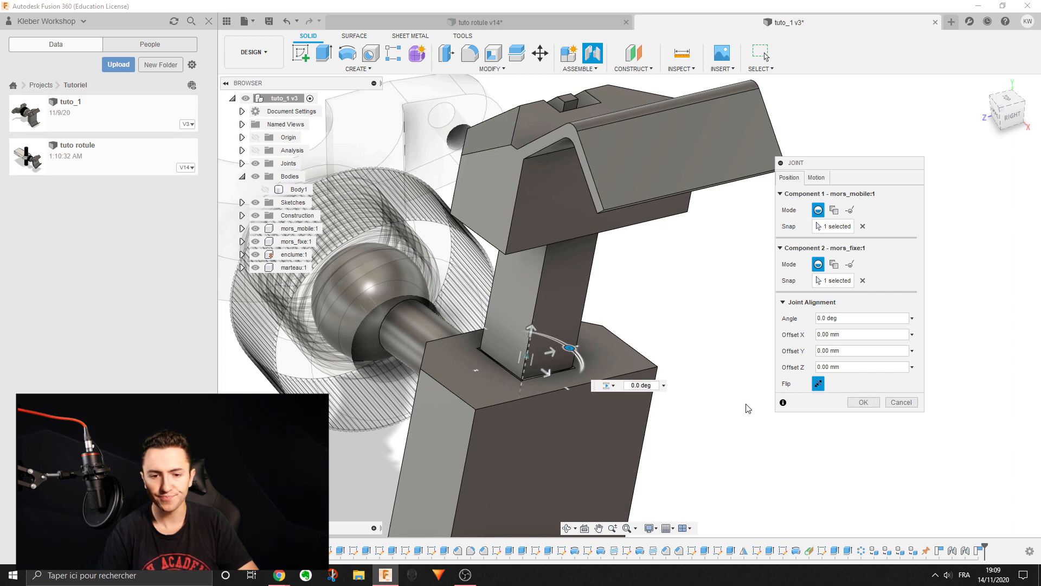
click(863, 402)
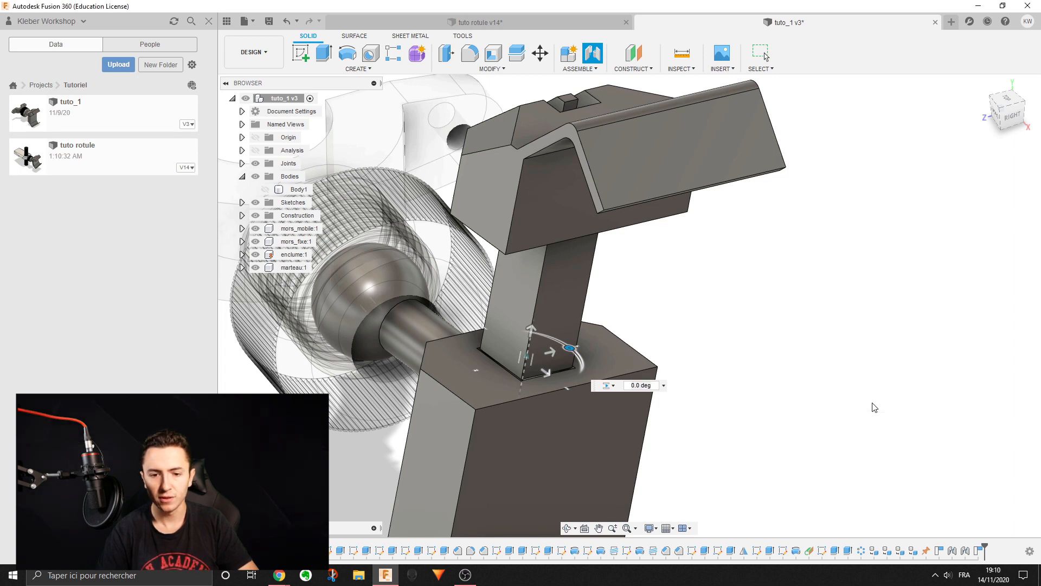
drag(672, 299, 665, 399)
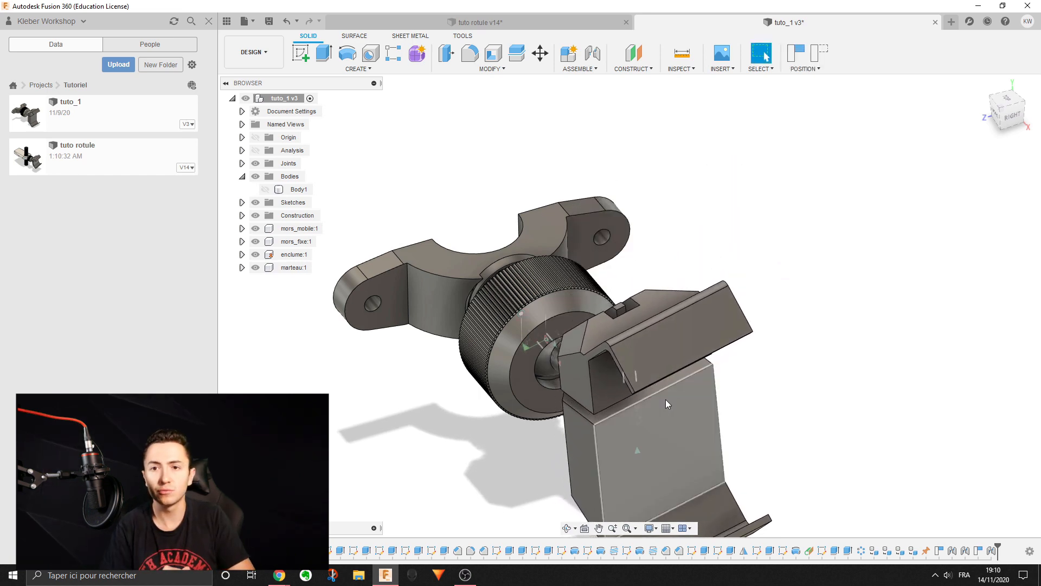
Swing the jaw assembly about its ball joint and move the knurled ring to check how the jointed parts travel
shift+middle_drag(666, 399, 656, 379)
drag(655, 379, 569, 429)
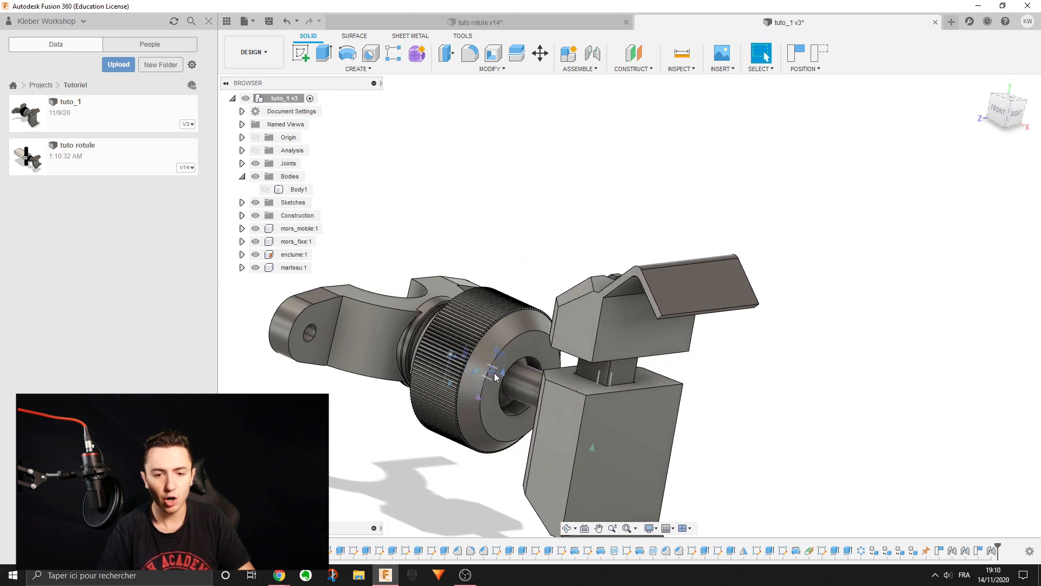
mouse_move(512, 341)
mouse_down()
mouse_move(504, 314)
mouse_move(492, 334)
mouse_up()
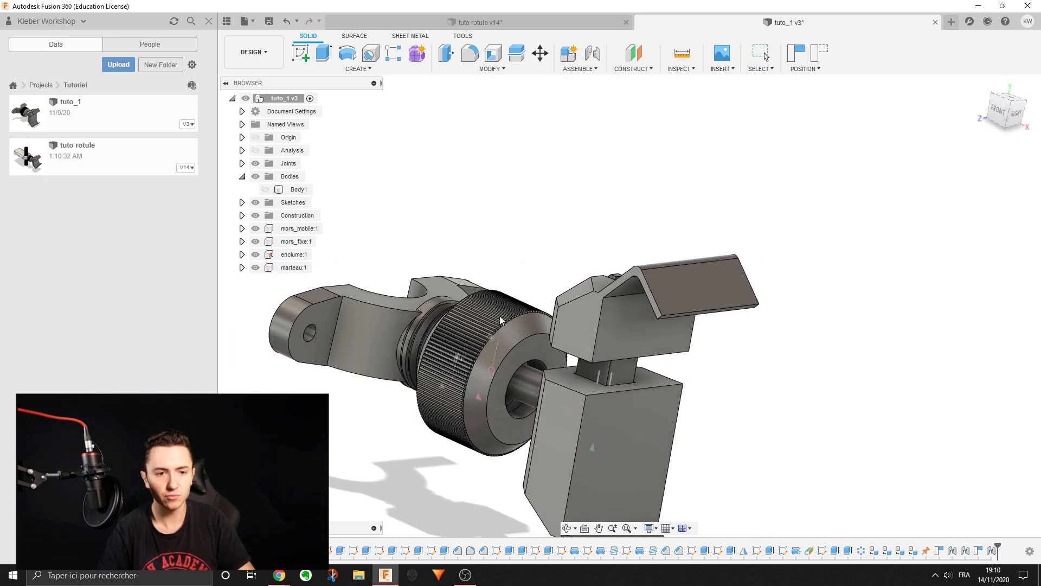
shift+middle_drag(429, 229, 460, 328)
drag(459, 327, 462, 295)
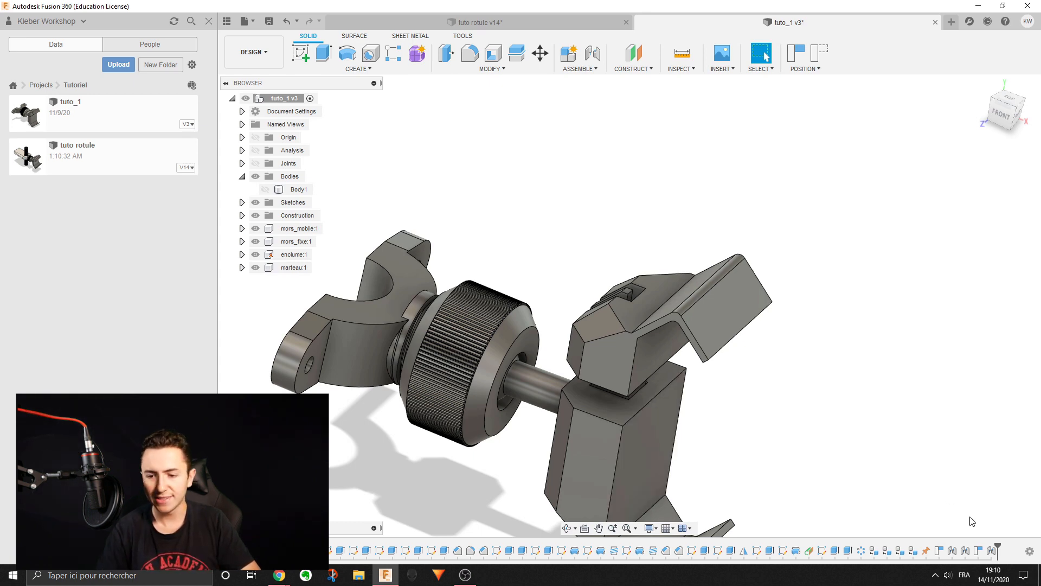
From the front, slide the mors_mobile far out of the mors_fixe and back to the closed position to test the slider joint
scroll(906, 367, up, 3)
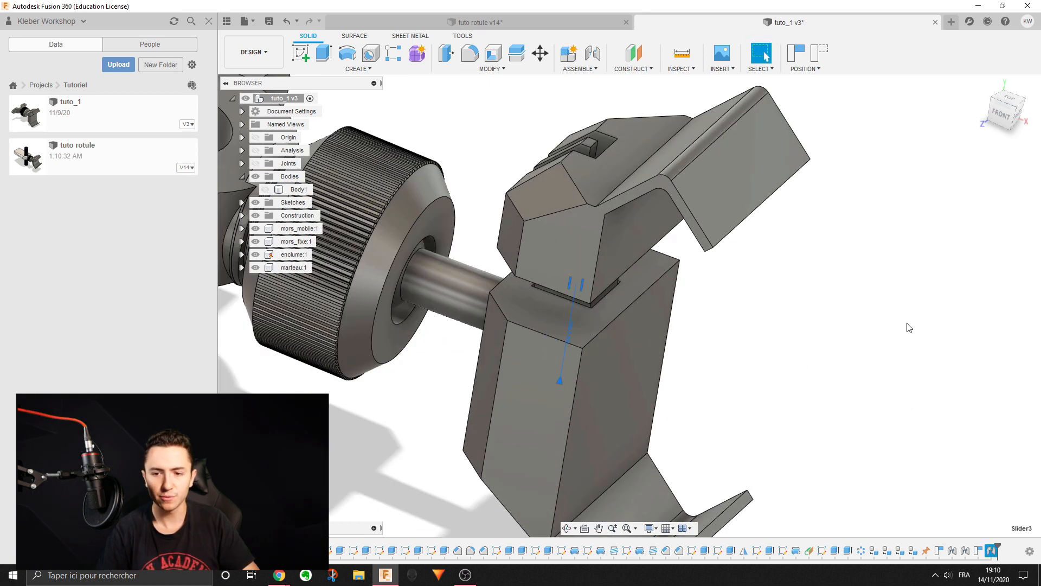
click(1002, 114)
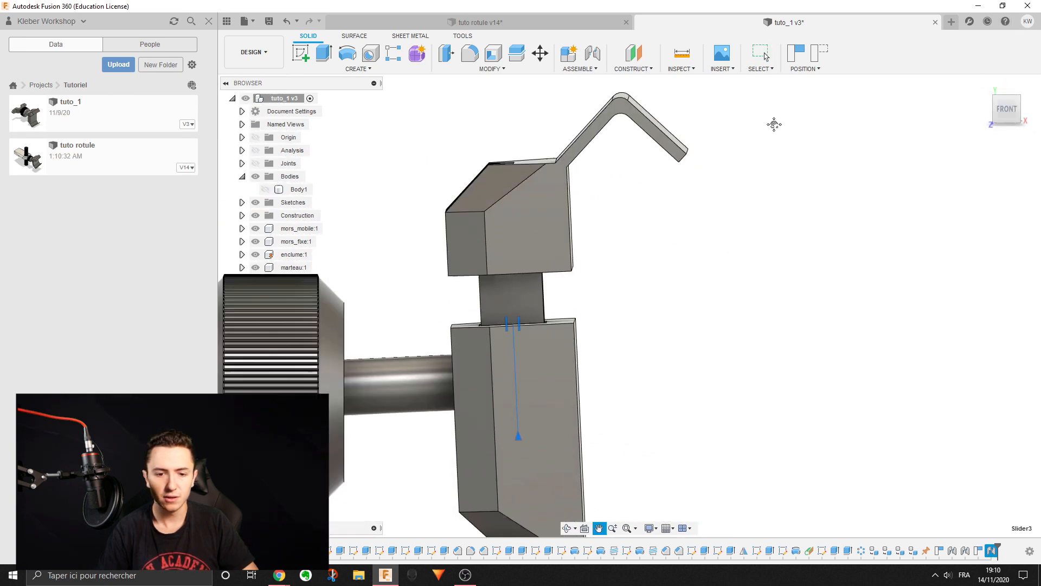
drag(557, 234, 551, 168)
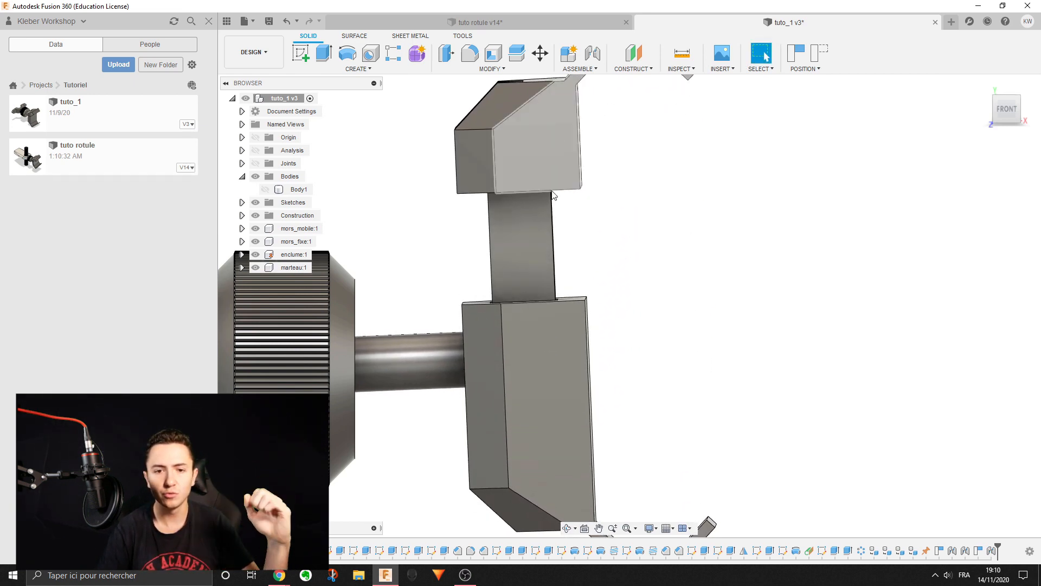
scroll(563, 239, down, 3)
scroll(563, 239, down, 5)
middle_drag(562, 239, 568, 362)
drag(563, 346, 588, 33)
scroll(629, 217, down, 5)
middle_drag(629, 198, 622, 315)
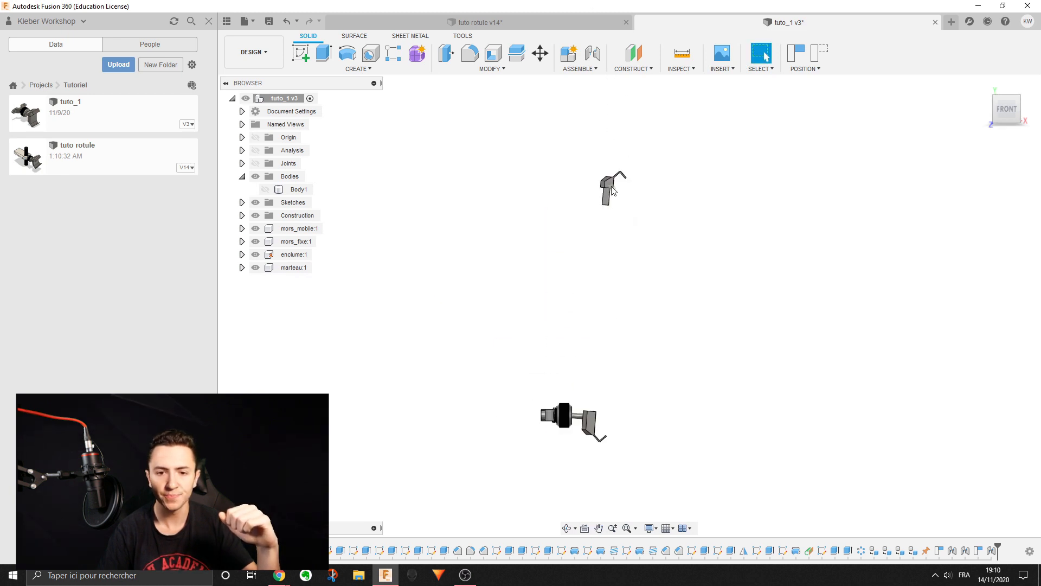
drag(611, 187, 597, 410)
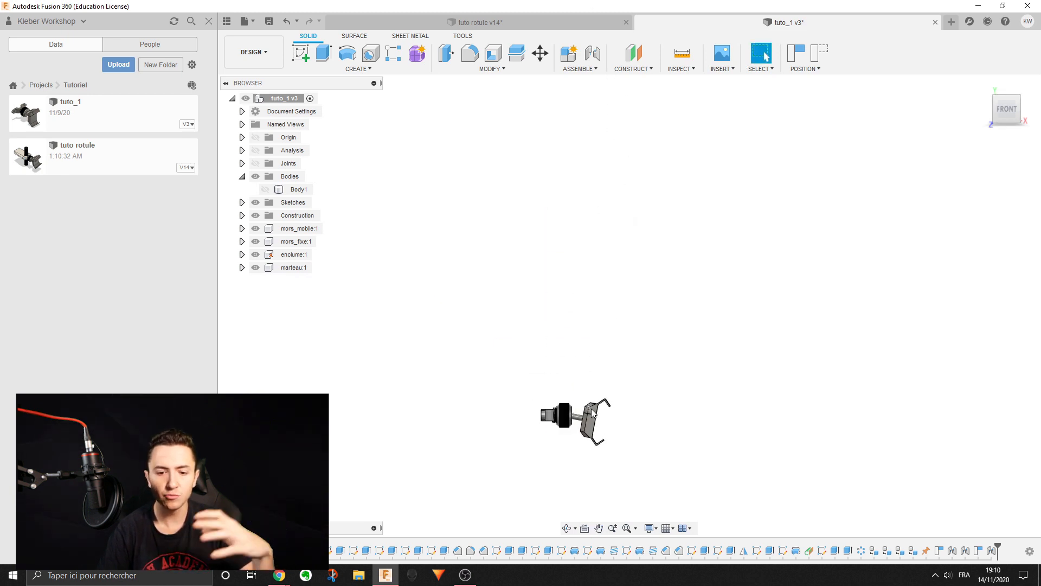
scroll(584, 426, up, 9)
drag(595, 423, 594, 379)
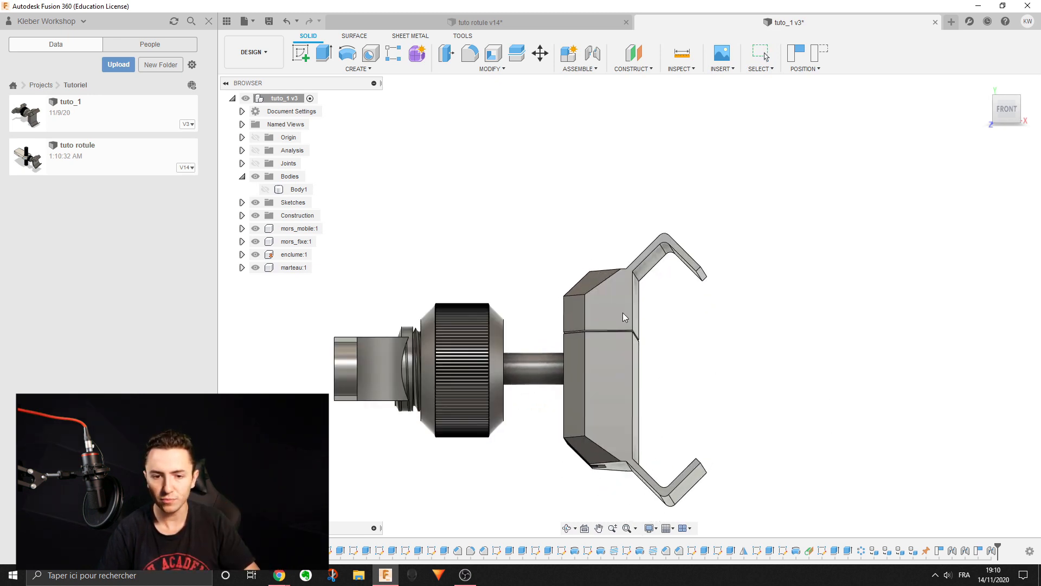
Slide the mors_mobile clear of the mors_fixe and measure the length of its stem's long edge
scroll(619, 320, up, 7)
scroll(608, 327, down, 8)
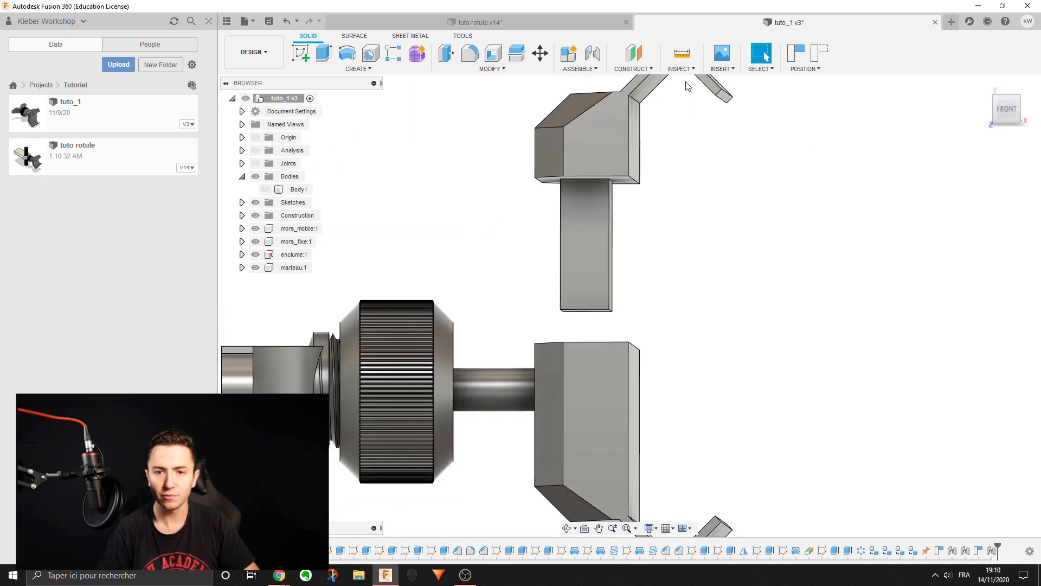
click(681, 52)
click(564, 227)
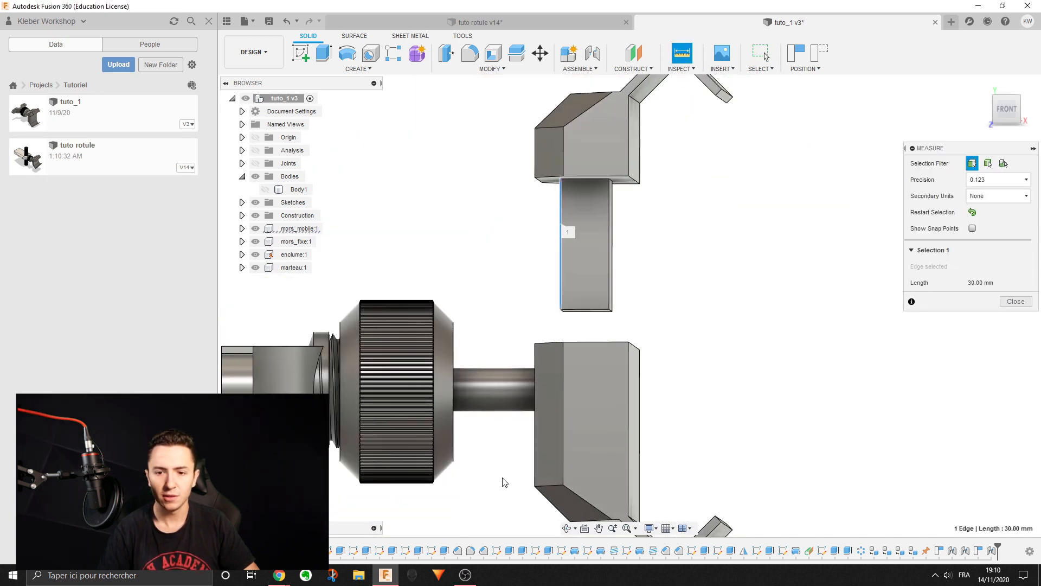
click(1015, 302)
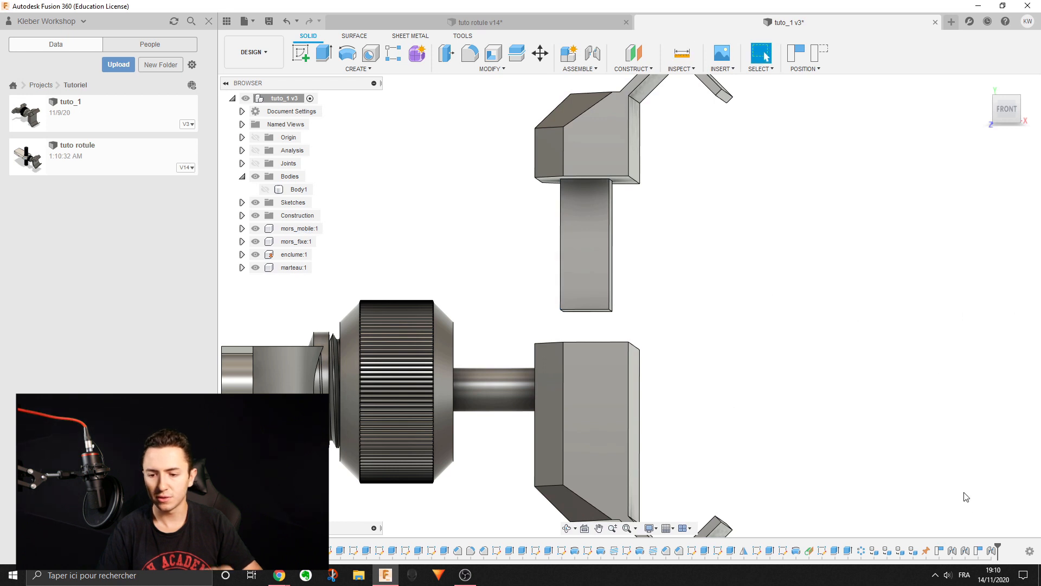
Open the joint limits of the mors_mobile's slider joint and enable both the minimum and maximum for the Slide motion
right_click(990, 551)
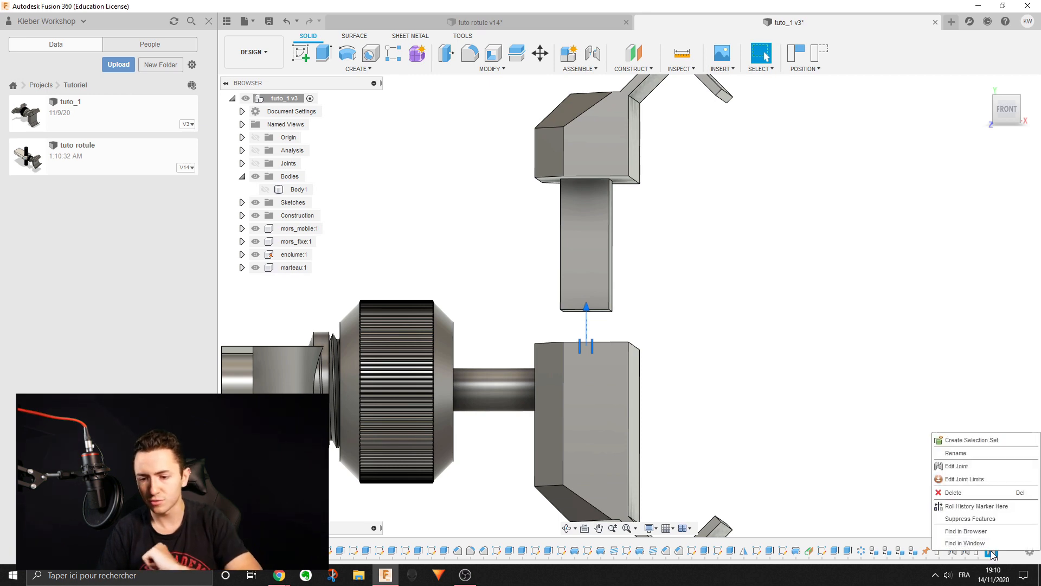
click(973, 480)
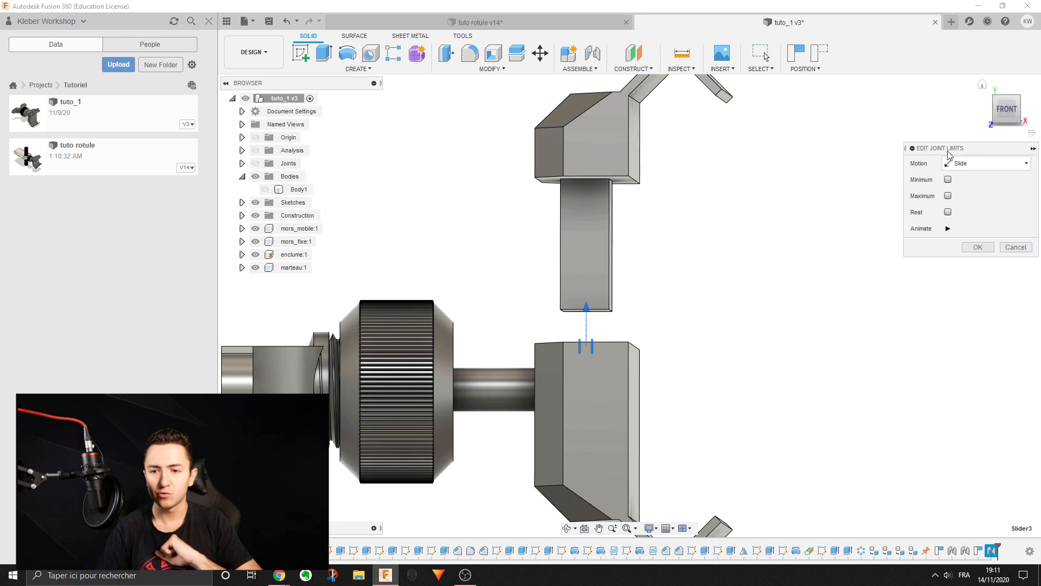
drag(949, 152, 815, 193)
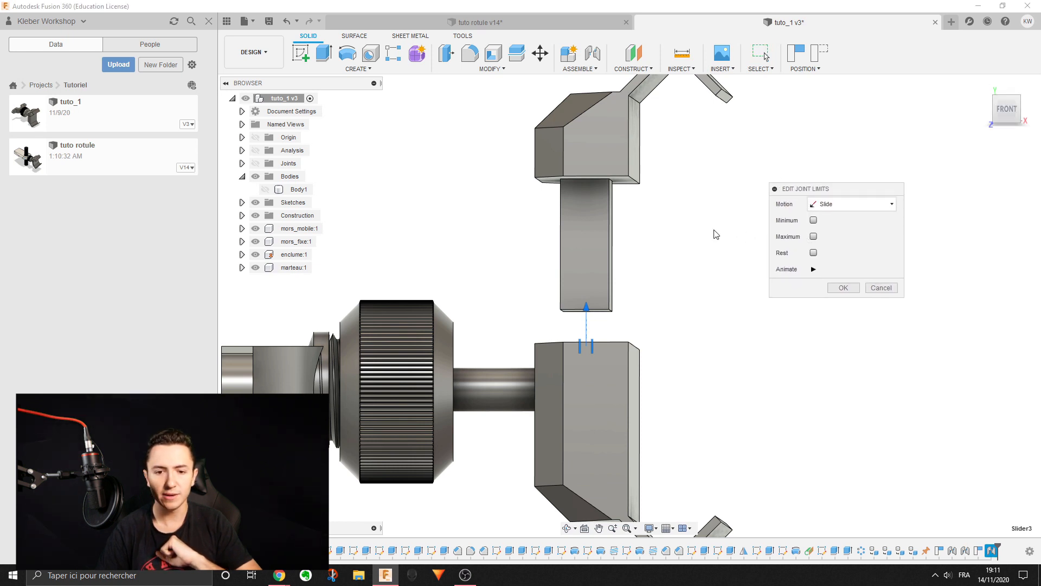
scroll(714, 235, up, 2)
click(813, 236)
click(813, 220)
drag(550, 388, 770, 240)
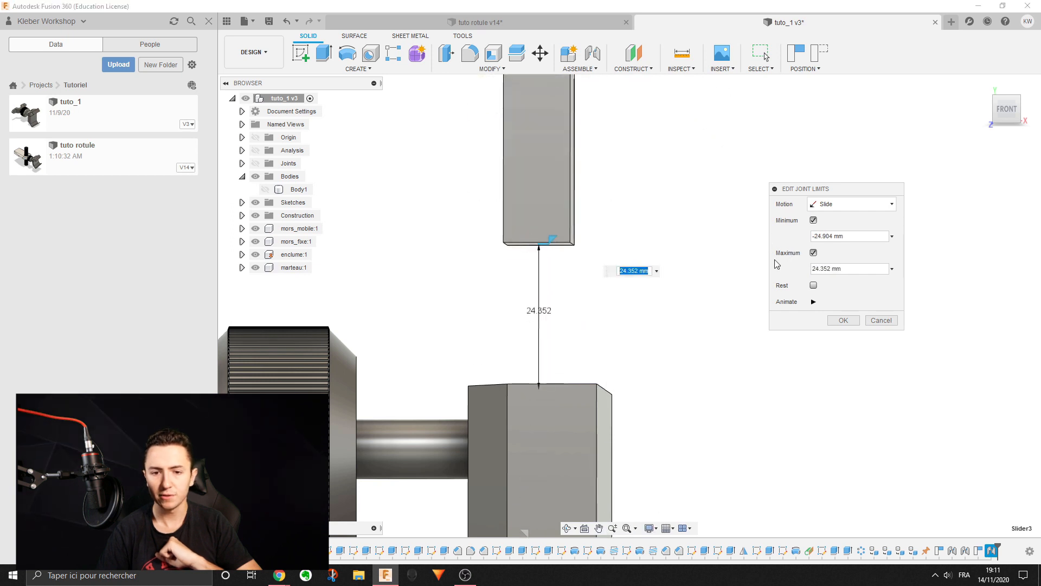
Set the slider joint's minimum limit to -30 mm, disable its maximum limit and apply the limits
scroll(712, 278, down, 5)
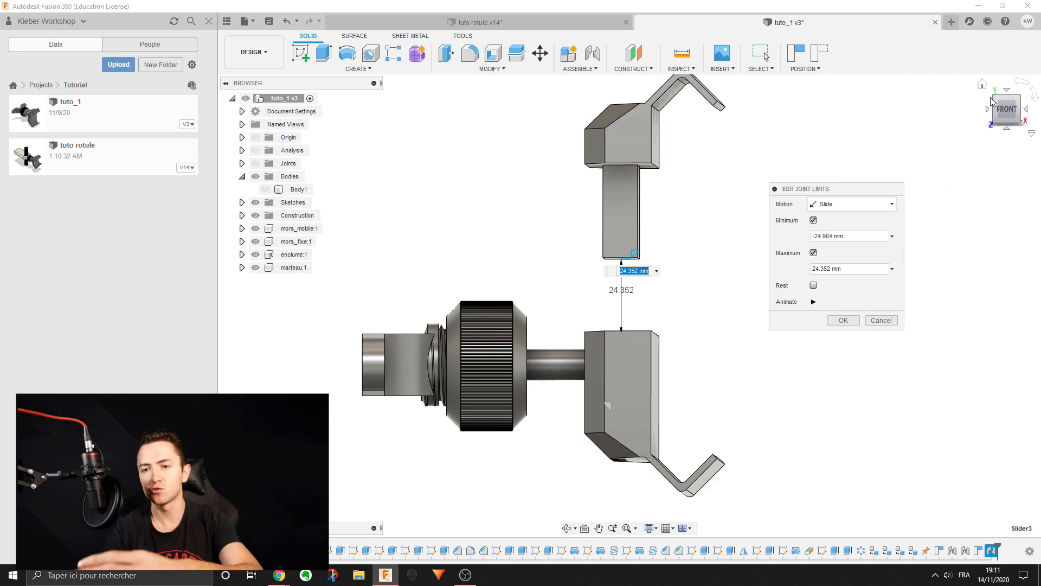
scroll(625, 268, down, 1)
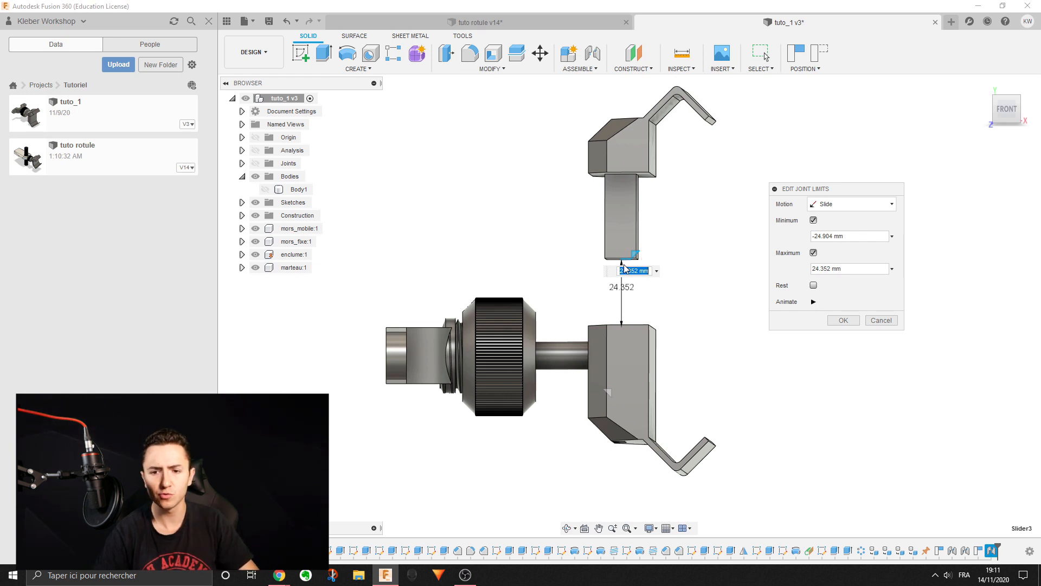
middle_drag(675, 224, 690, 181)
shift+middle_drag(690, 181, 692, 225)
scroll(688, 235, up, 3)
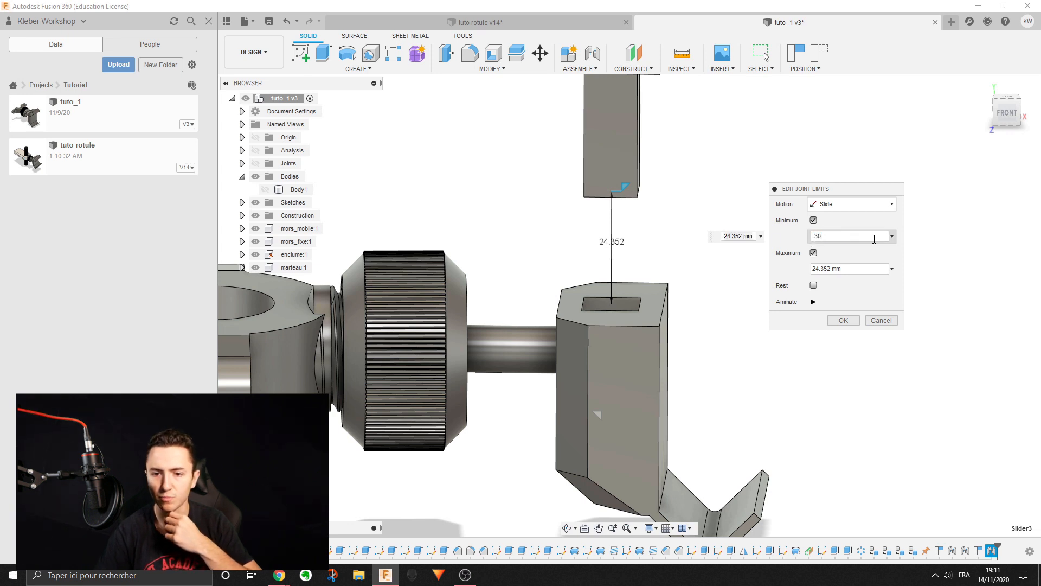
click(815, 252)
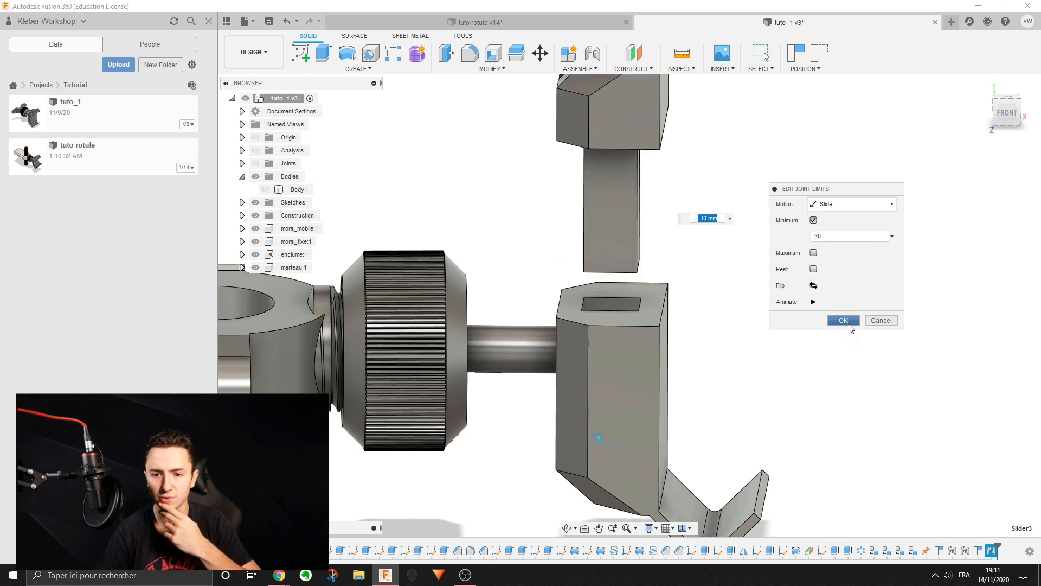
click(842, 320)
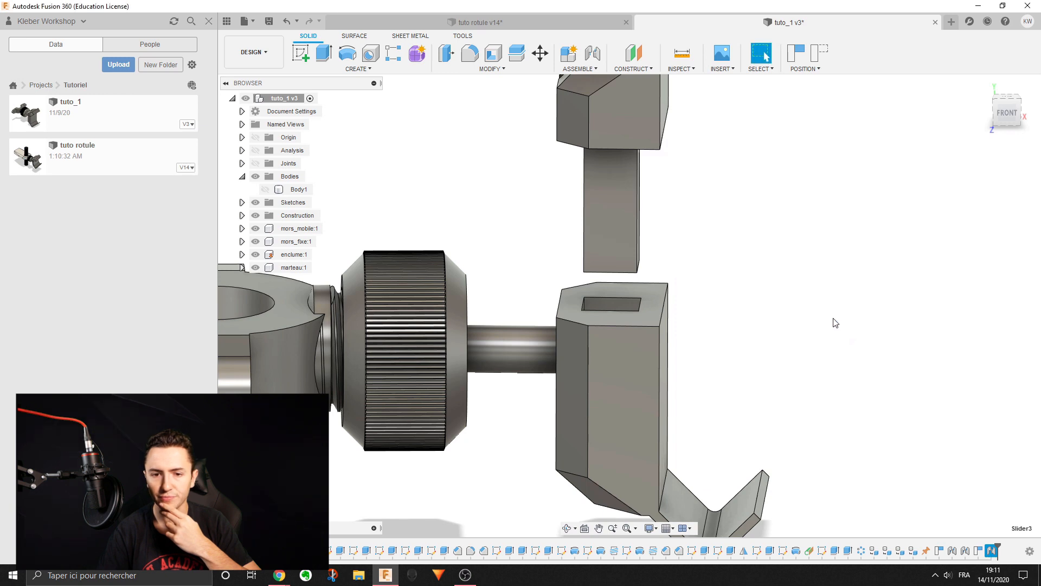
Slide the mors_mobile's stem partly into the mors_fixe and measure the distance between the two facing jaw faces
drag(617, 122, 620, 190)
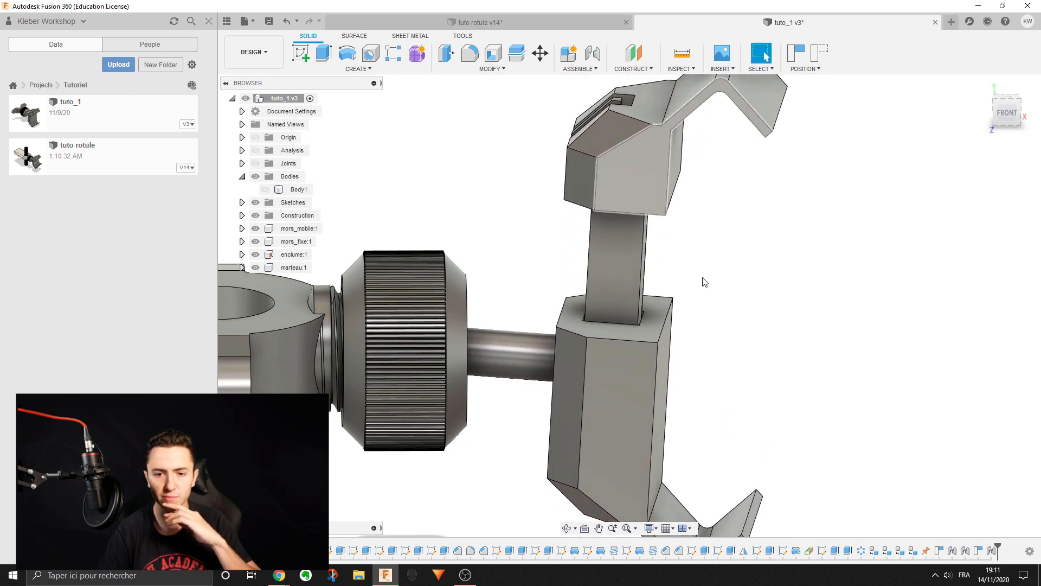
scroll(598, 327, up, 1)
click(596, 328)
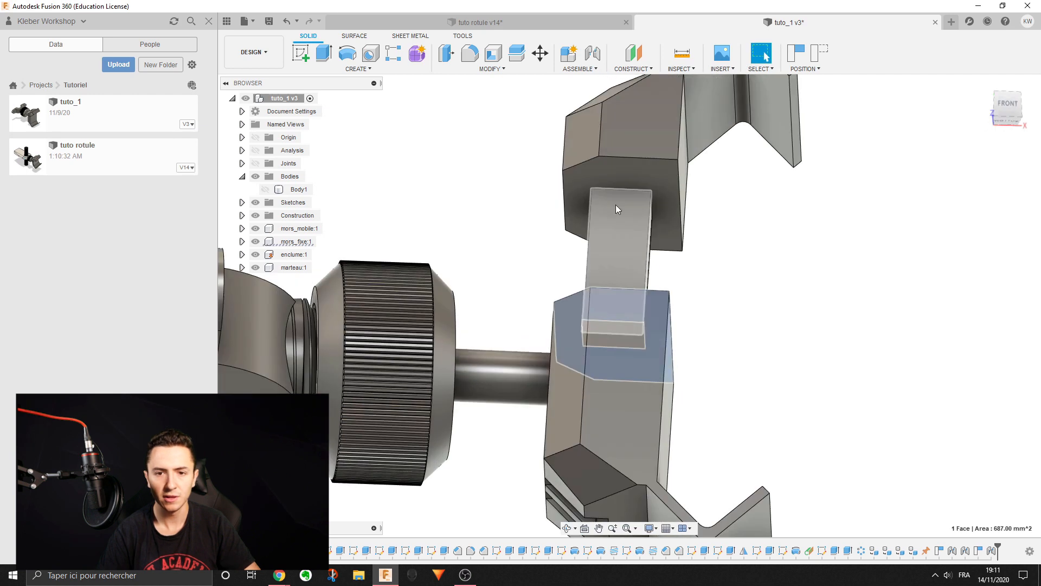
click(678, 58)
click(631, 174)
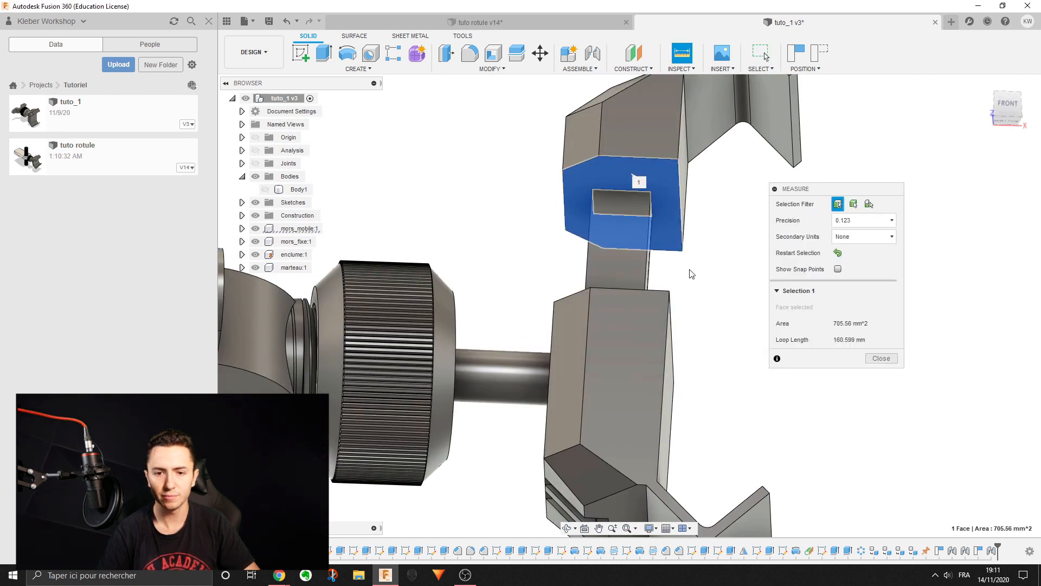
shift+middle_drag(633, 231, 646, 317)
click(653, 324)
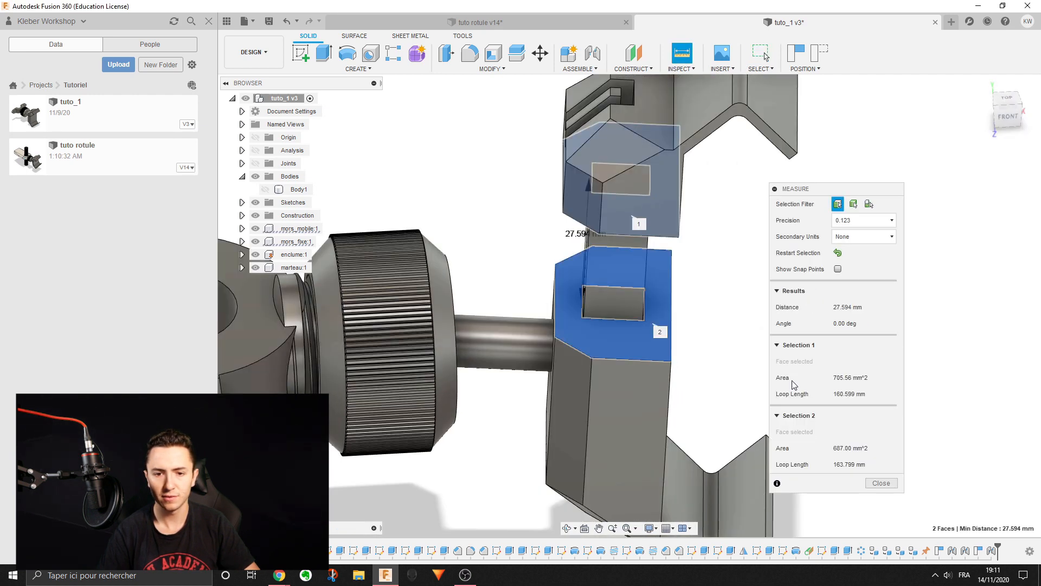
click(879, 483)
Edit the slider joint's limits again, enabling the maximum and setting it to -2 mm
right_click(991, 552)
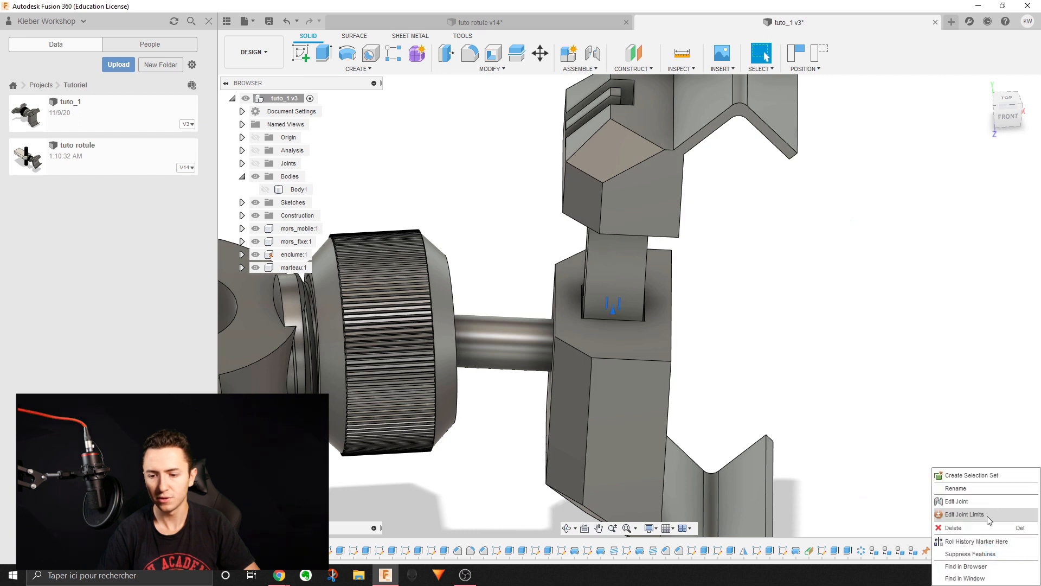
click(965, 515)
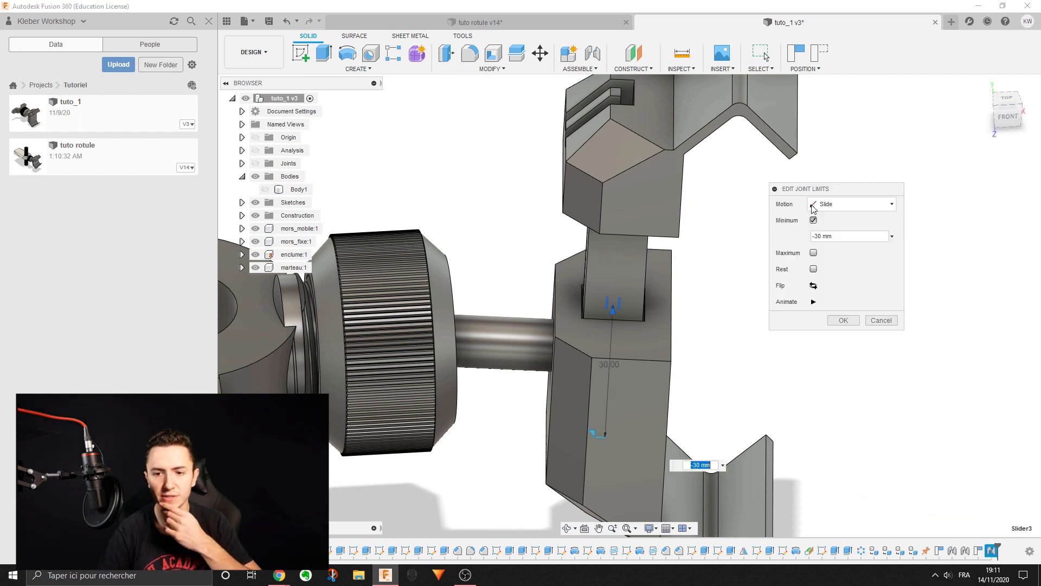
click(813, 253)
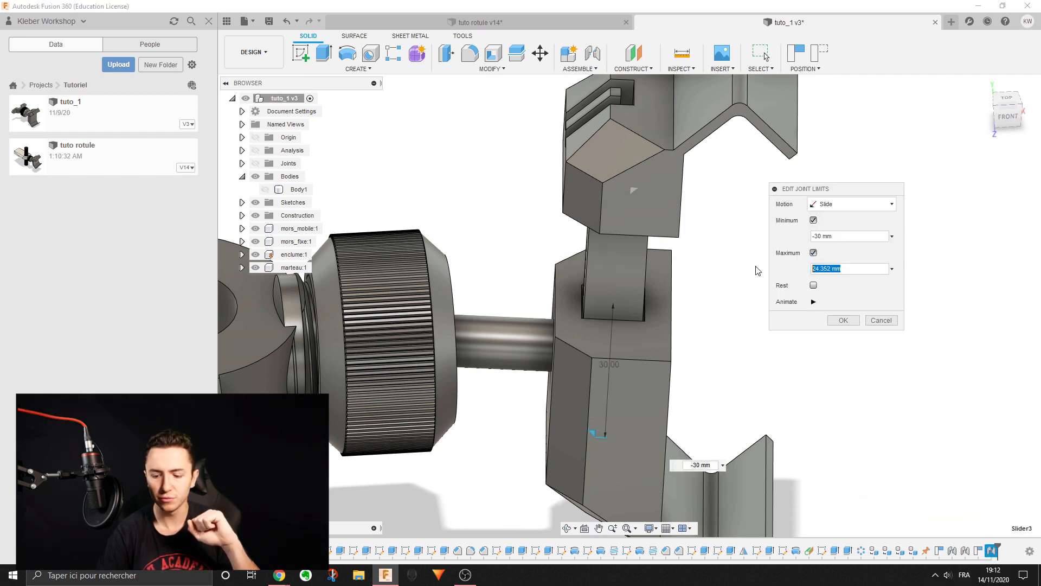
click(848, 267)
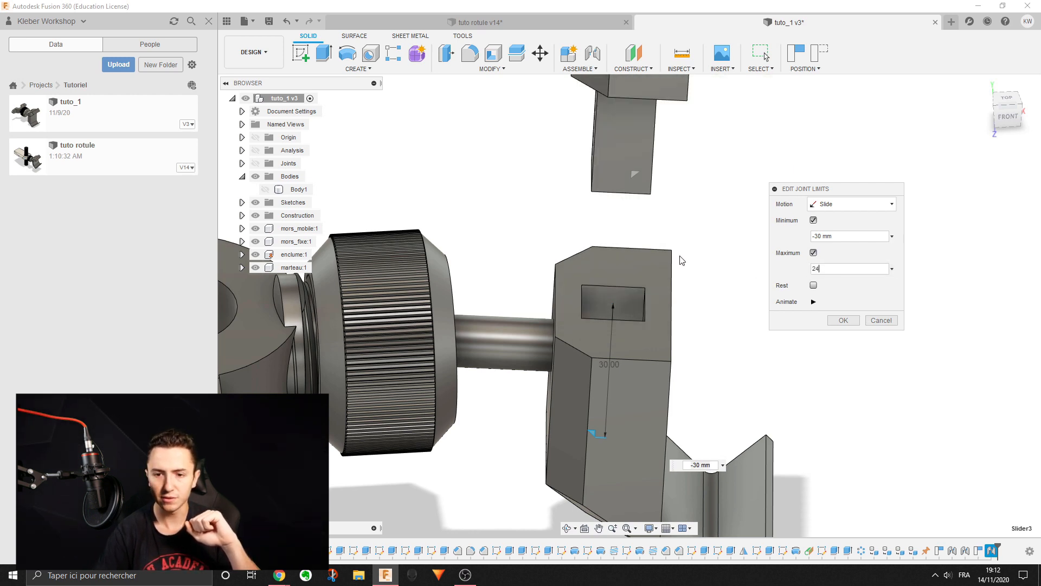
mouse_move(698, 252)
shift+middle_down()
mouse_move(689, 226)
mouse_move(692, 270)
shift+middle_up()
scroll(689, 226, down, 3)
scroll(688, 228, up, 2)
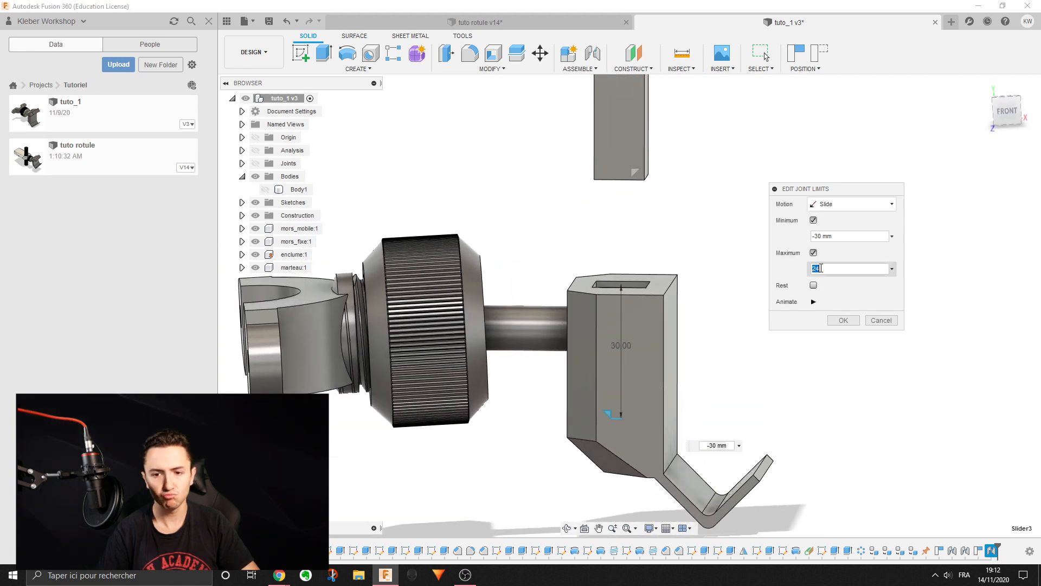
text(0)
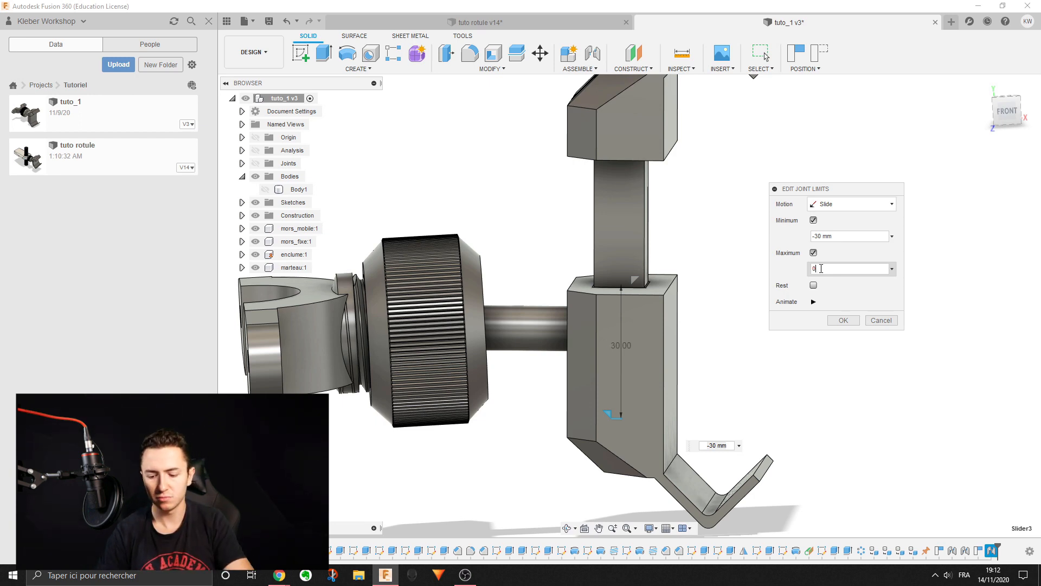
click(843, 321)
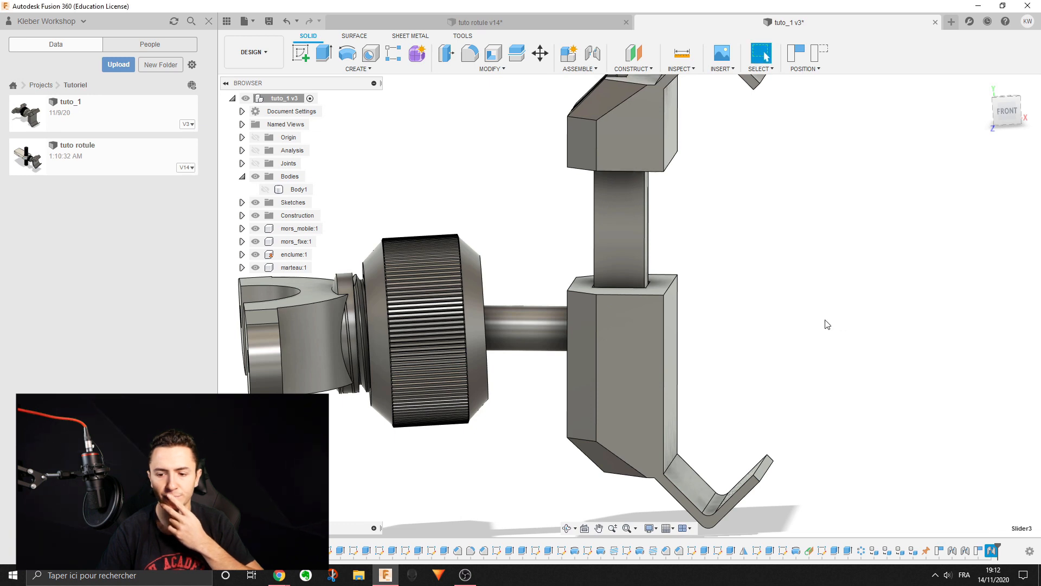
Test the mors_mobile's travel against its limits and reopen the slider joint's limits for review
scroll(715, 218, down, 3)
scroll(675, 181, up, 4)
drag(663, 173, 609, 150)
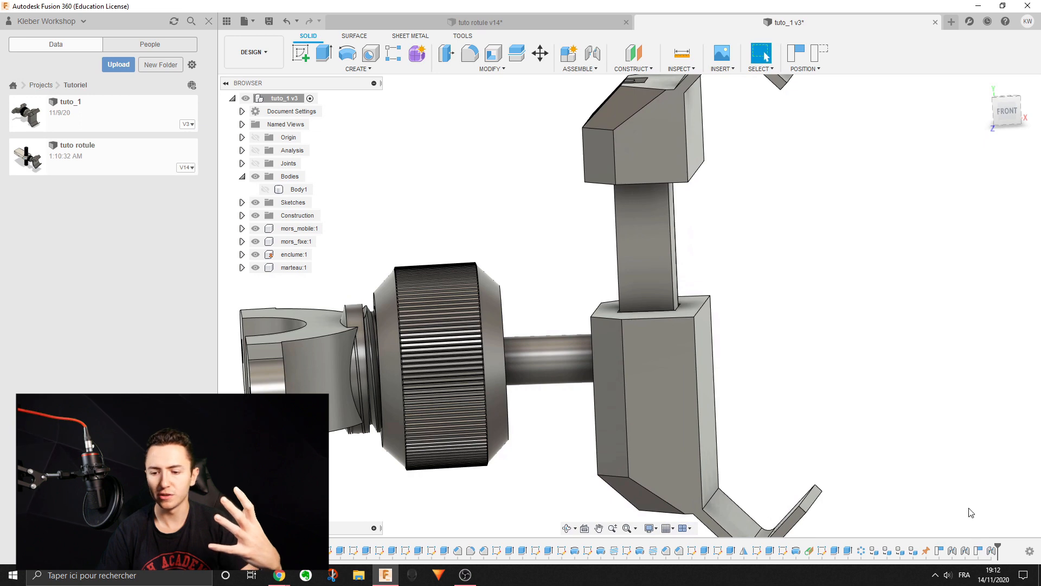
right_click(985, 547)
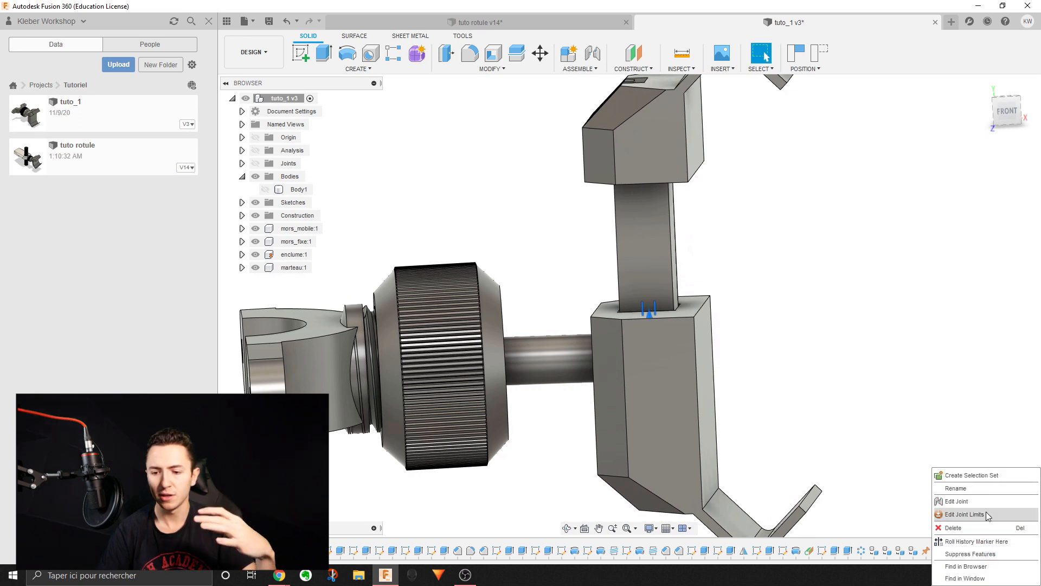
click(987, 516)
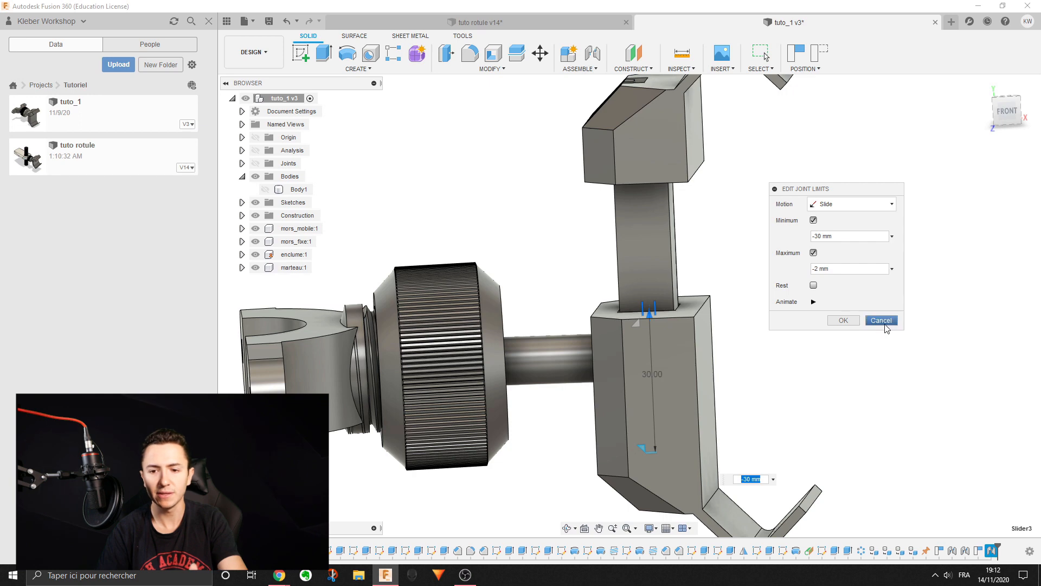
Confirm the slider joint's limits and slide the mors_mobile fully down onto the mors_fixe
click(843, 320)
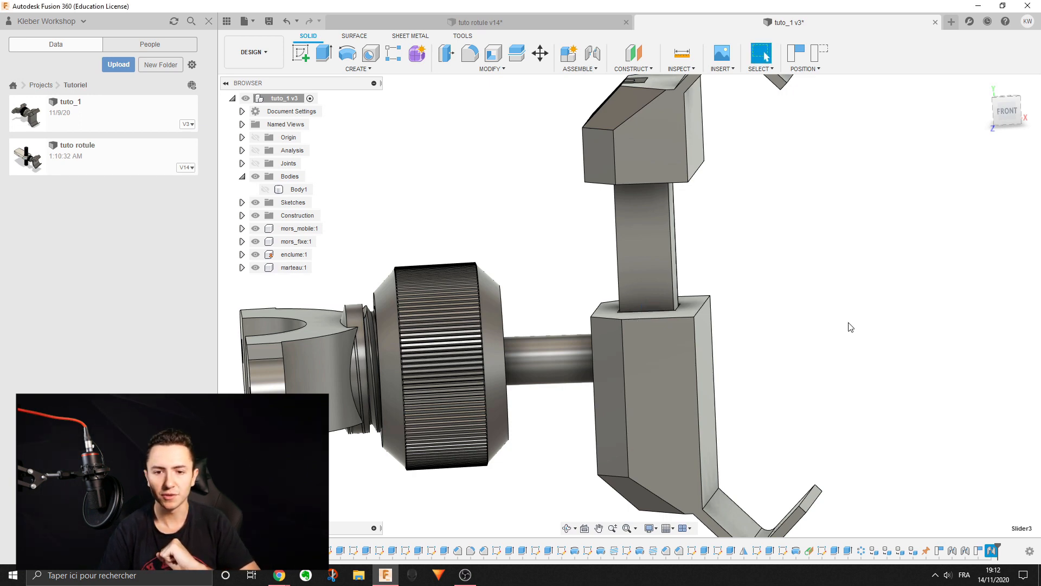
scroll(834, 298, up, 2)
middle_drag(834, 297, 844, 262)
drag(625, 83, 704, 335)
middle_drag(681, 307, 591, 302)
scroll(632, 291, down, 3)
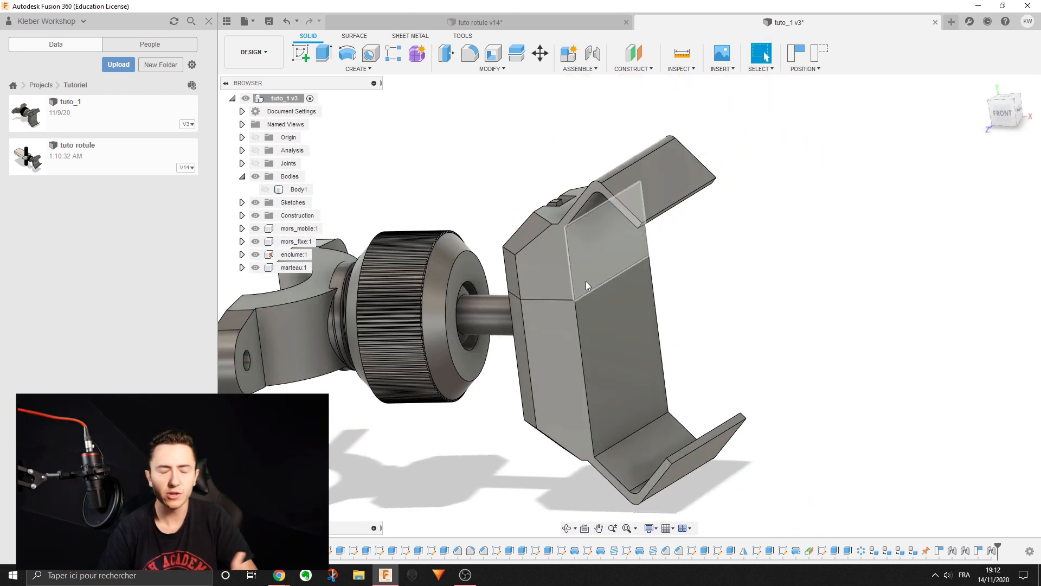
Test the assembly's motion by swinging the phone clamp on its ball joint and moving the marteau along the enclume
drag(586, 281, 578, 248)
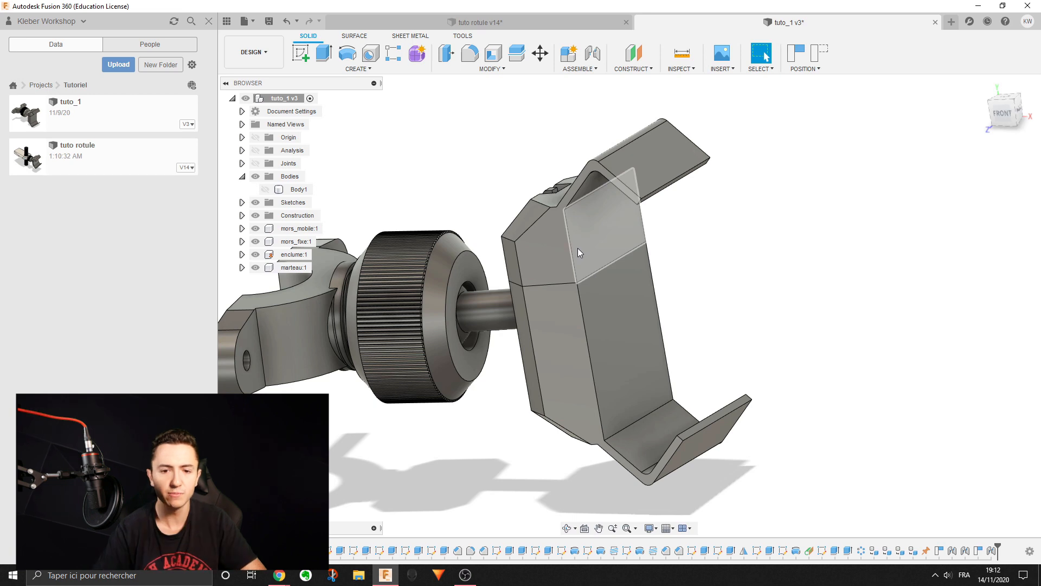
drag(578, 249, 649, 310)
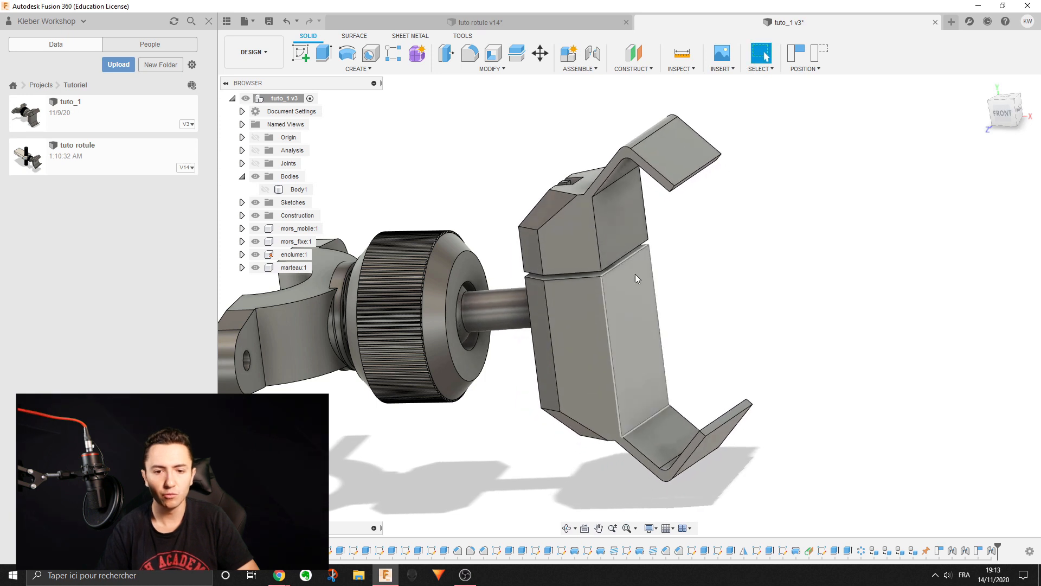
middle_drag(629, 261, 680, 270)
drag(650, 278, 650, 302)
middle_drag(818, 392, 892, 397)
drag(529, 292, 569, 298)
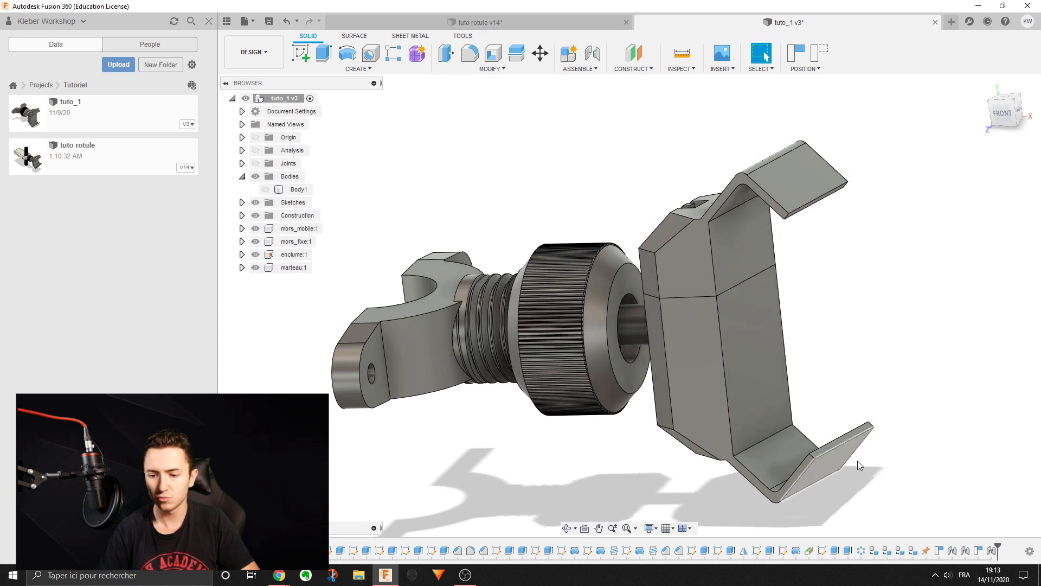
right_click(953, 550)
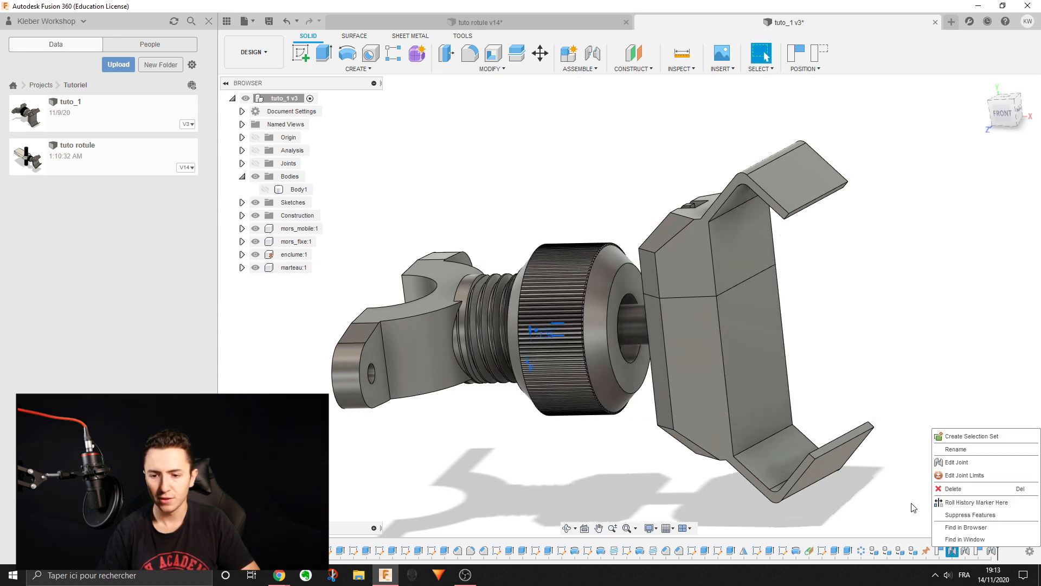
click(954, 476)
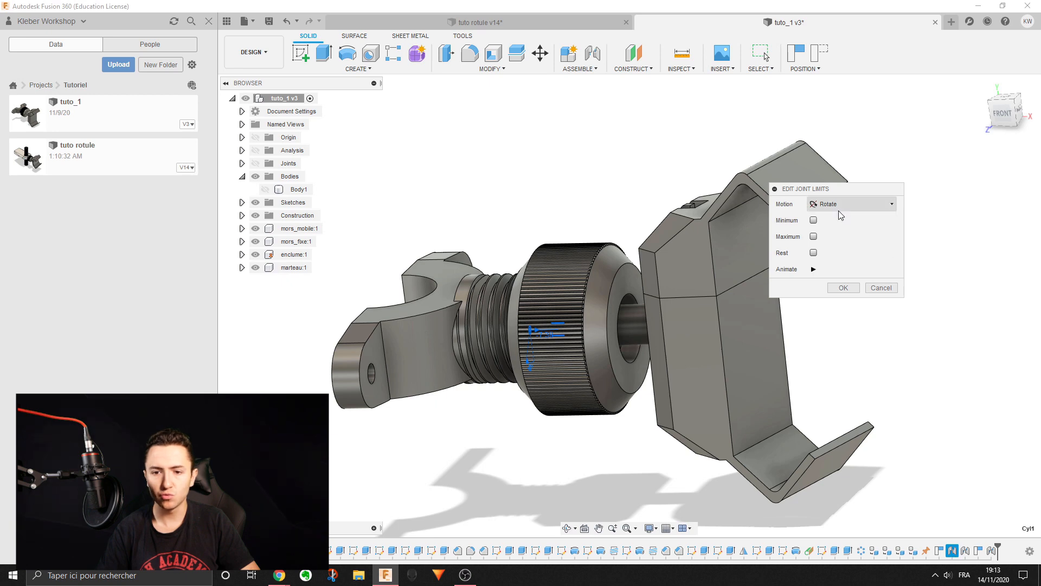
shift+middle_drag(609, 226, 656, 238)
click(851, 204)
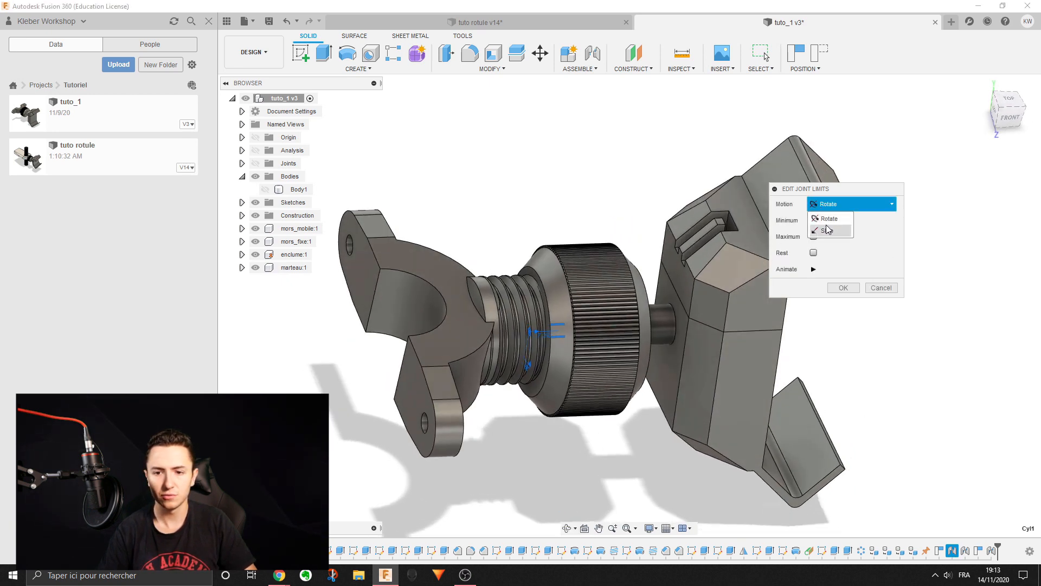
click(828, 218)
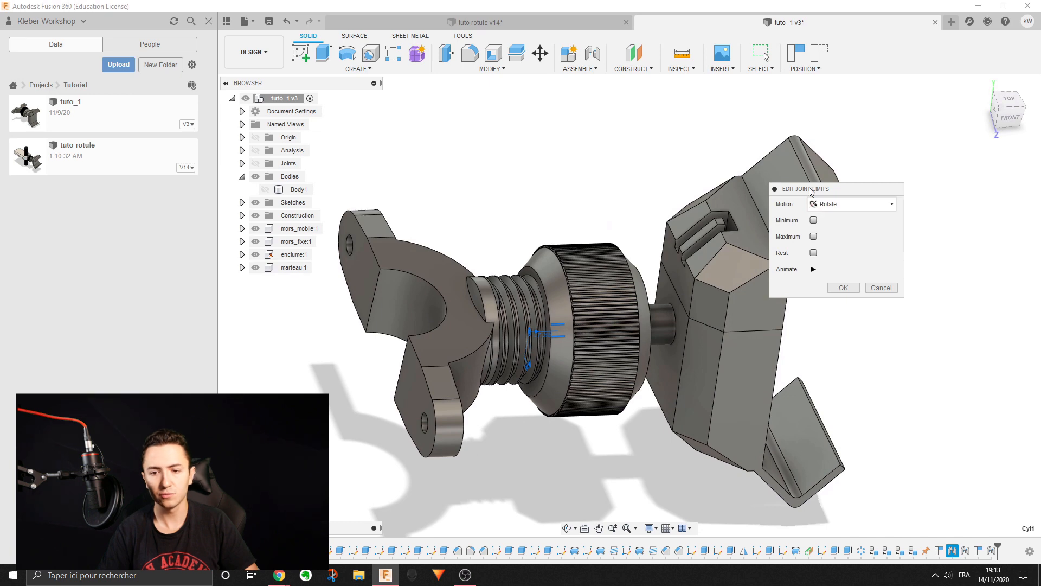
click(890, 286)
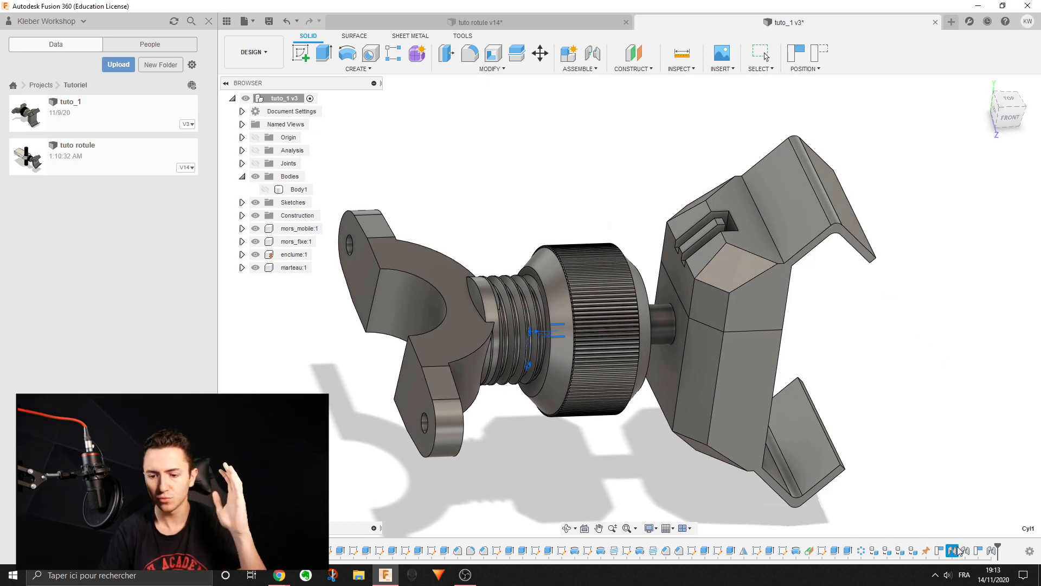
Hide the mors_fixe and mors_mobile components to leave only the marteau and enclume in view
middle_drag(741, 363, 579, 317)
mouse_move(578, 311)
mouse_down()
mouse_move(647, 308)
mouse_move(565, 301)
mouse_up()
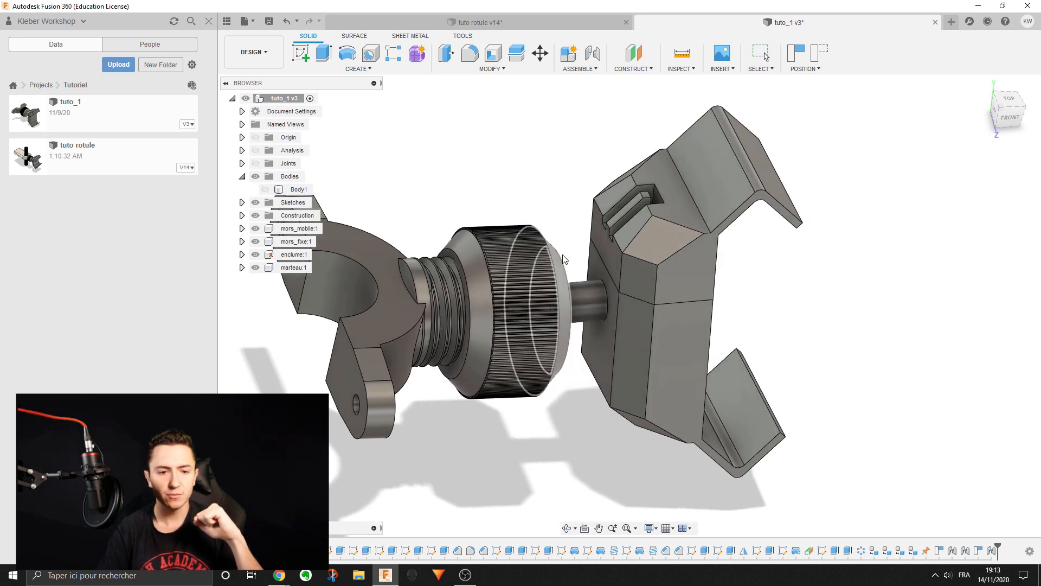
click(637, 350)
key(v)
click(668, 294)
key(v)
middle_drag(658, 297, 705, 299)
click(613, 204)
shift+middle_drag(616, 210, 587, 211)
Edit the cylindrical joint's limits for the Slide motion, enabling the minimum and placing it at about -10.9 mm
drag(564, 274, 639, 357)
scroll(529, 266, up, 3)
scroll(545, 276, down, 2)
scroll(573, 284, up, 4)
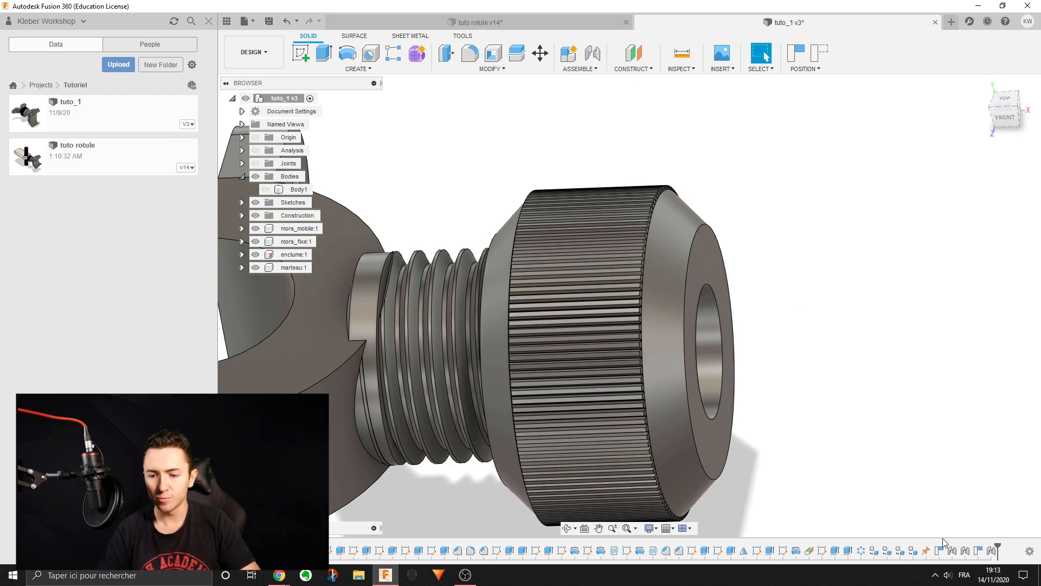
right_click(952, 551)
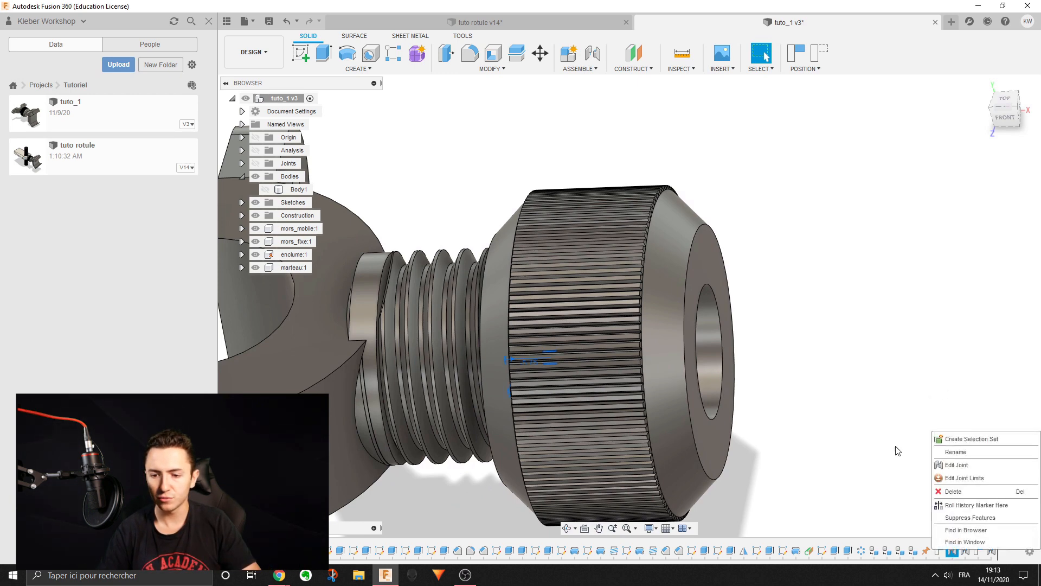
click(958, 479)
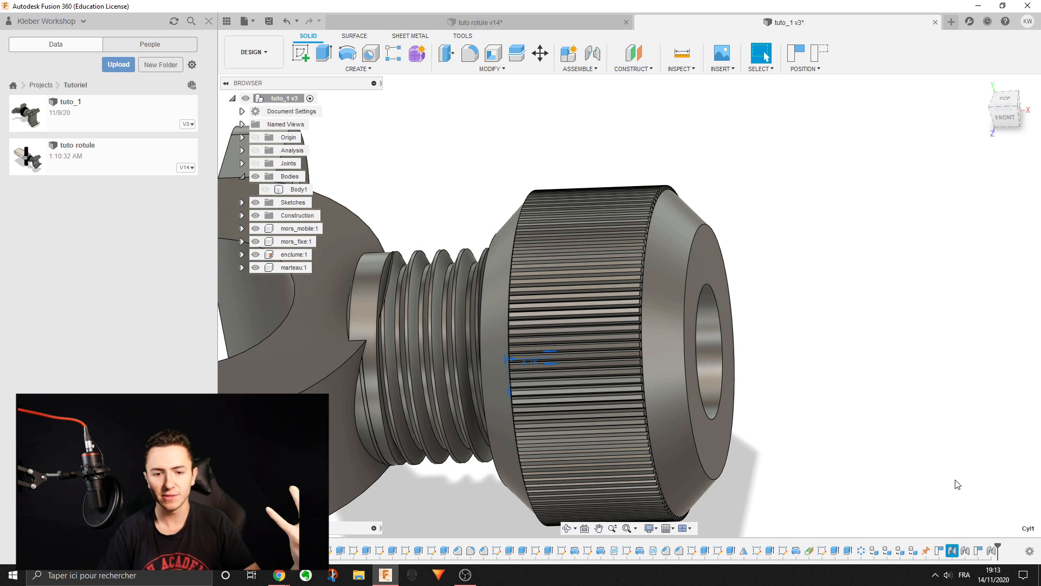
click(812, 205)
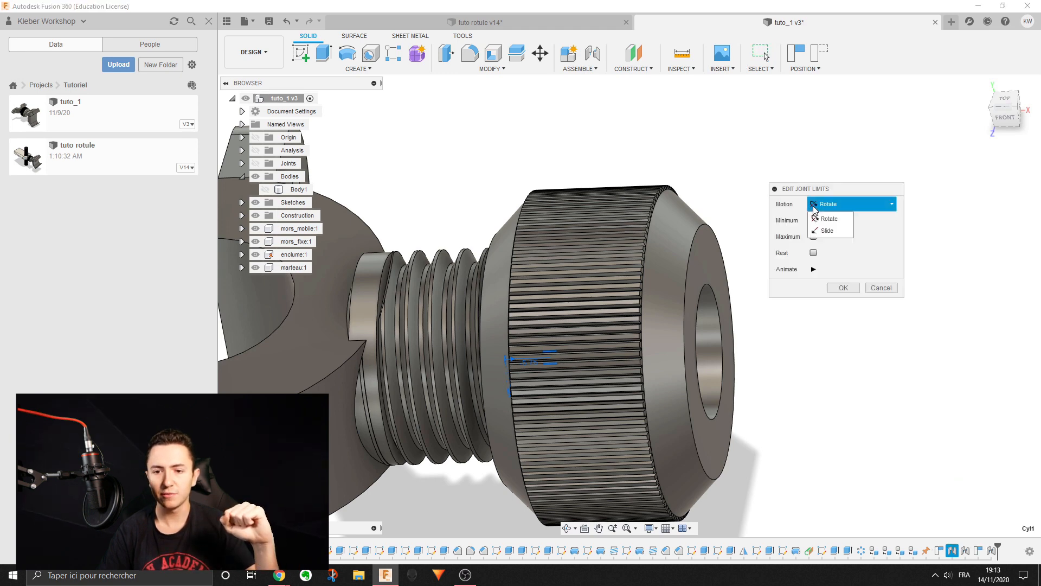
click(834, 231)
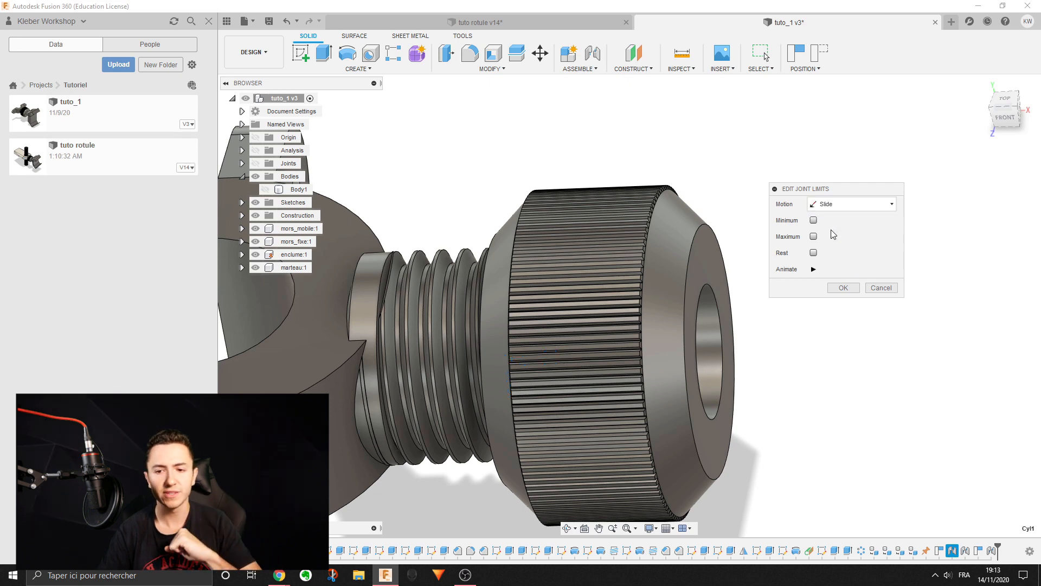
click(814, 220)
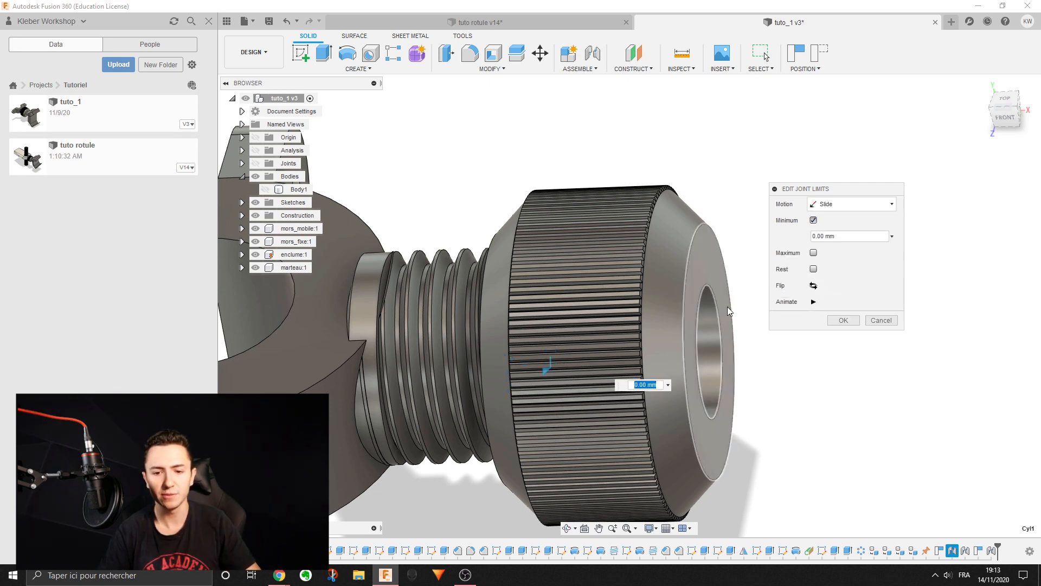
mouse_move(731, 266)
shift+middle_down()
mouse_move(755, 258)
mouse_move(736, 262)
shift+middle_up()
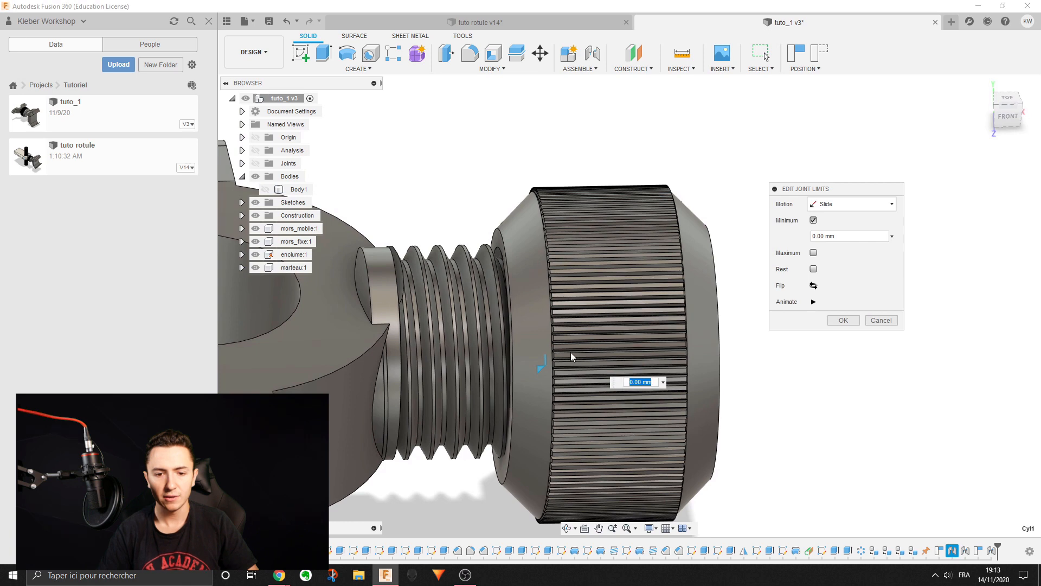
drag(542, 360, 454, 362)
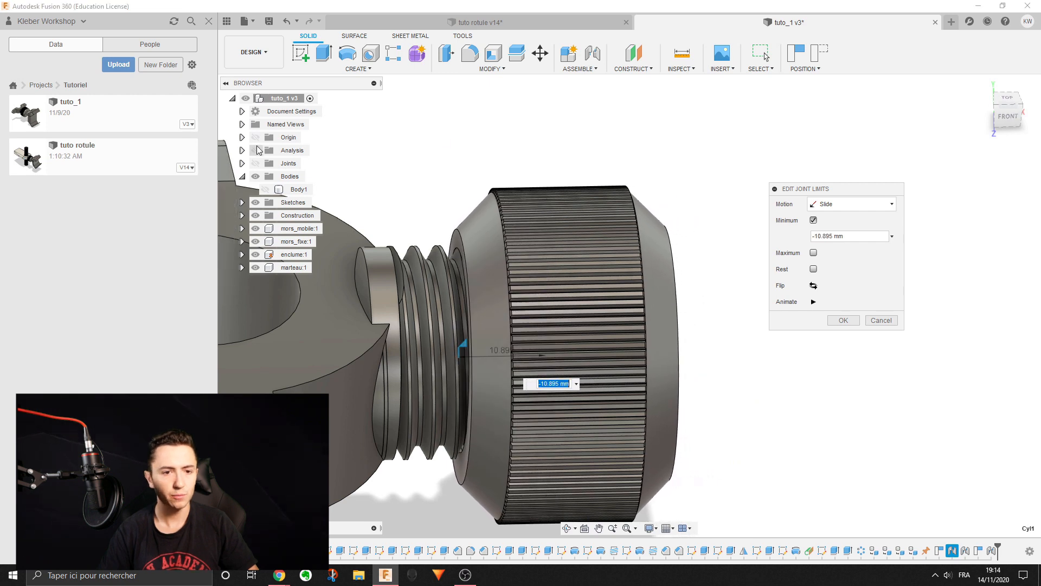
Show the section analysis from the front and set the cylindrical joint's minimum slide limit to -16 mm
click(255, 150)
click(1030, 116)
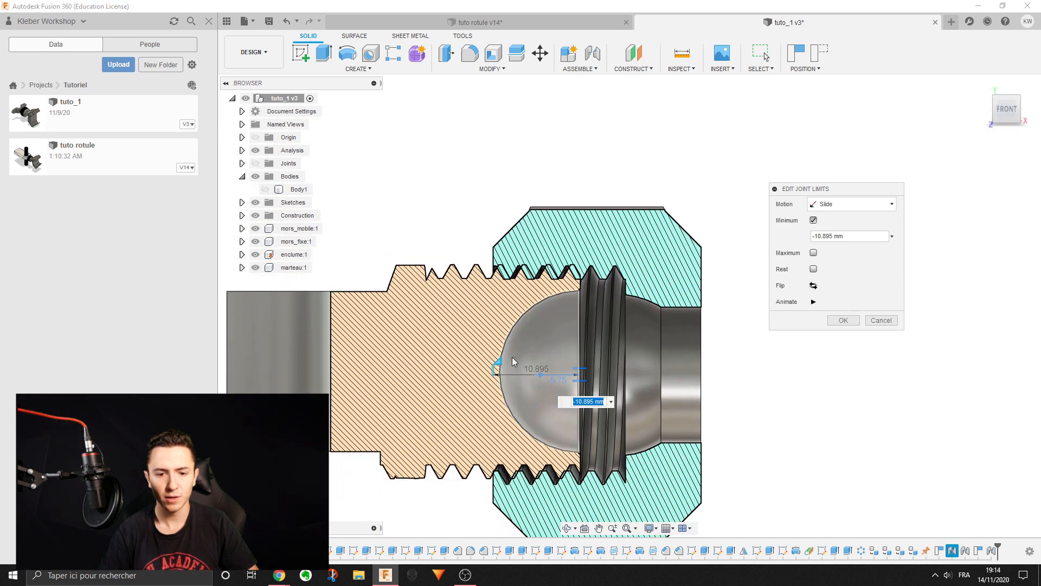
drag(498, 360, 454, 345)
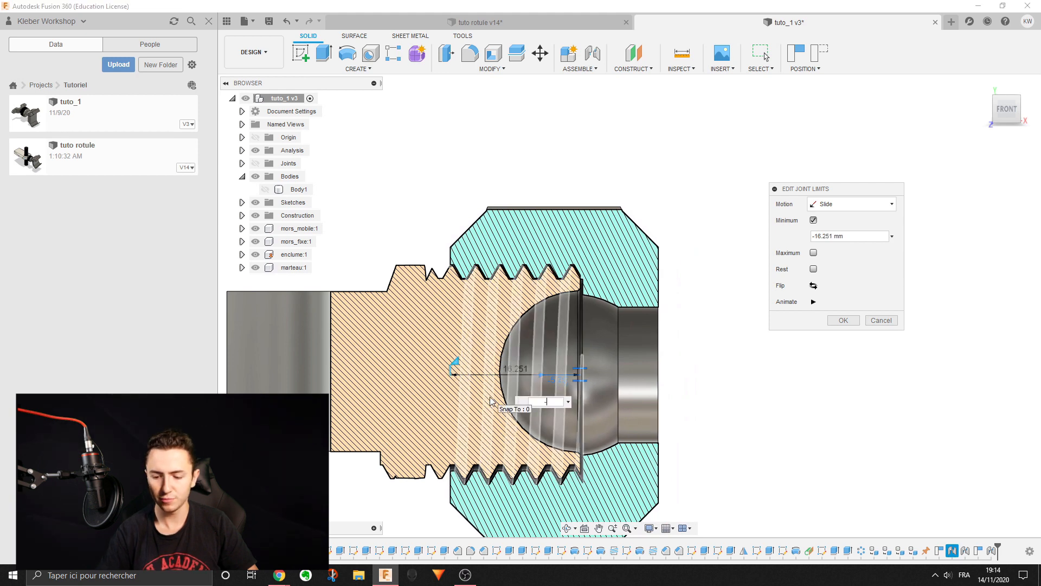
text(-16)
key(Return)
scroll(535, 374, up, 5)
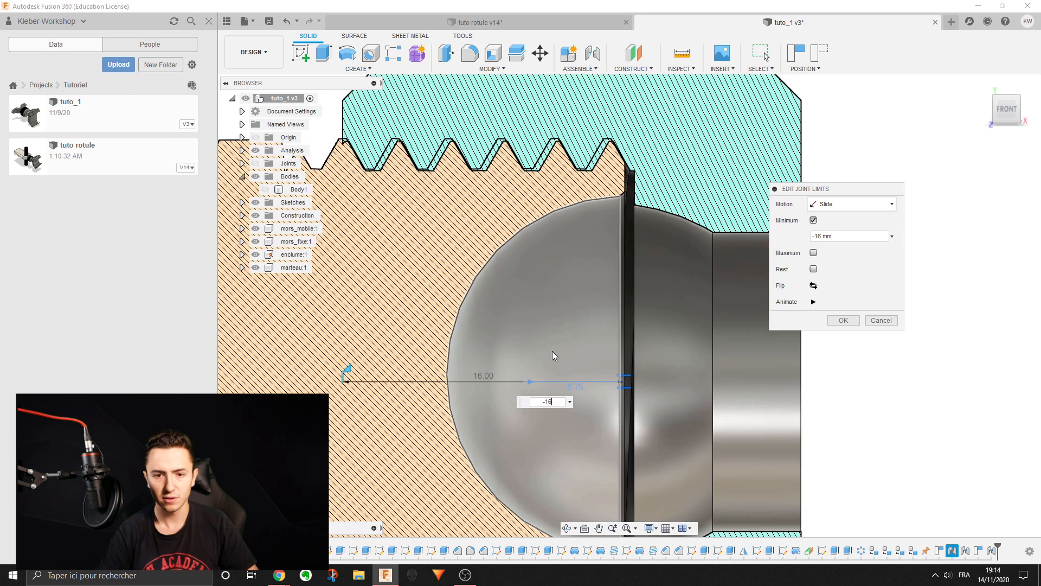
Enable the cylindrical joint's maximum slide limit at about 11.25 mm and apply the limits
scroll(562, 346, down, 3)
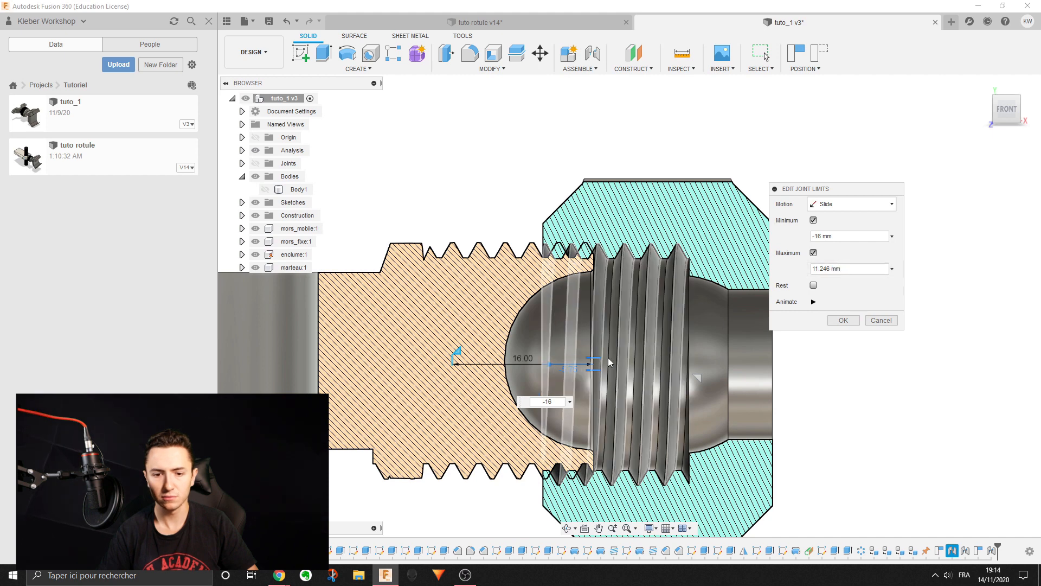
shift+middle_drag(625, 363, 596, 399)
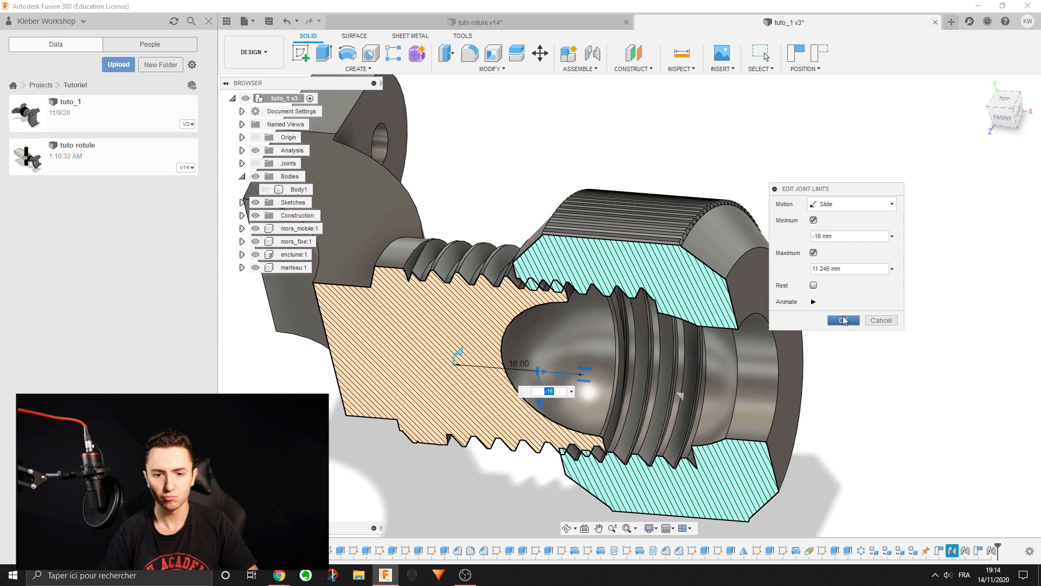
click(843, 320)
scroll(833, 314, down, 3)
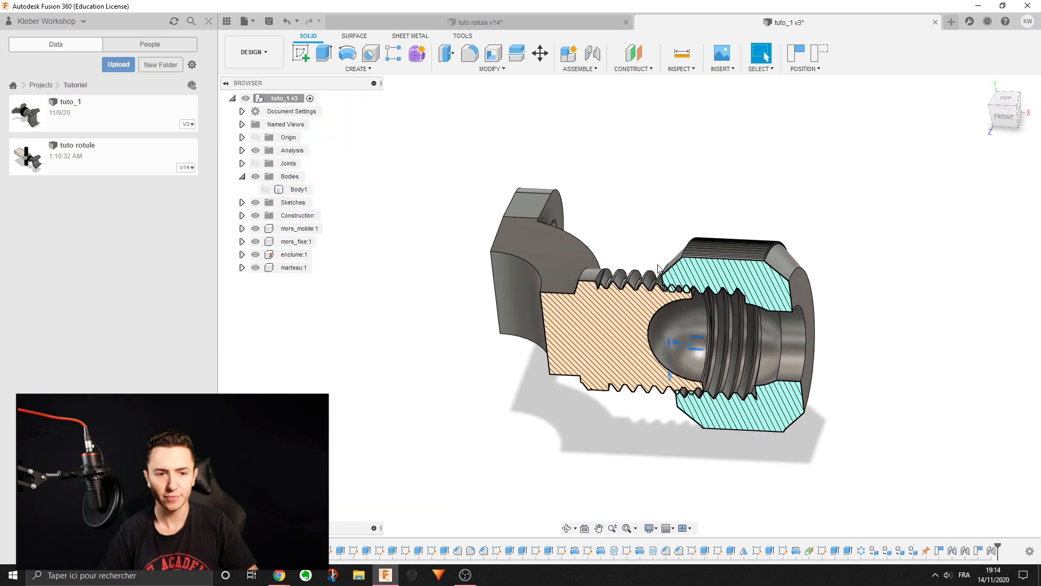
Hide the section analysis and slide the marteau along the enclume's thread up to its stop
click(255, 151)
middle_drag(637, 288, 613, 318)
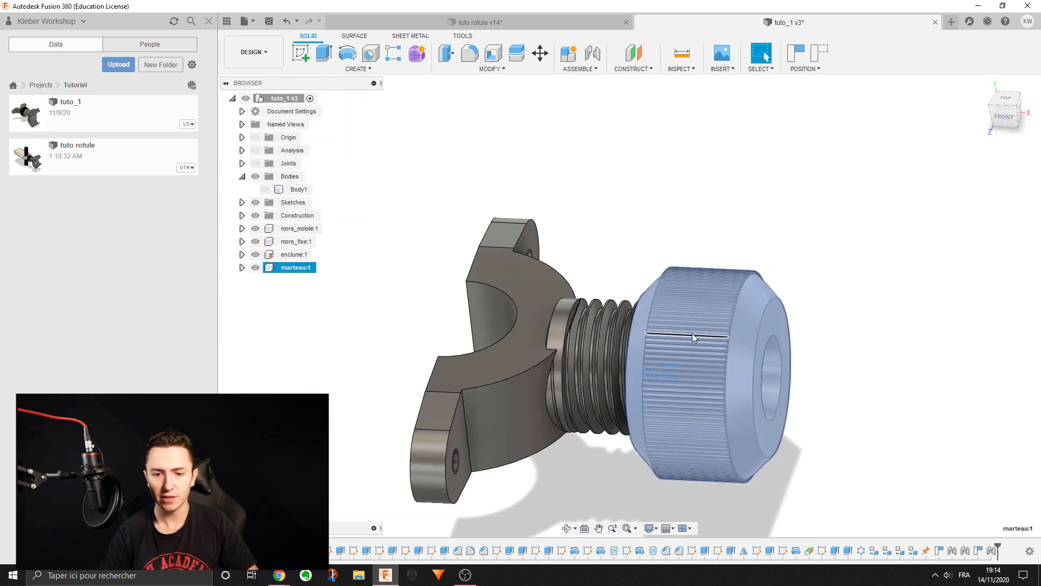
mouse_move(634, 310)
mouse_down()
mouse_move(741, 299)
mouse_move(630, 305)
mouse_move(773, 315)
mouse_move(645, 306)
mouse_move(760, 301)
mouse_move(635, 306)
mouse_move(651, 306)
mouse_up()
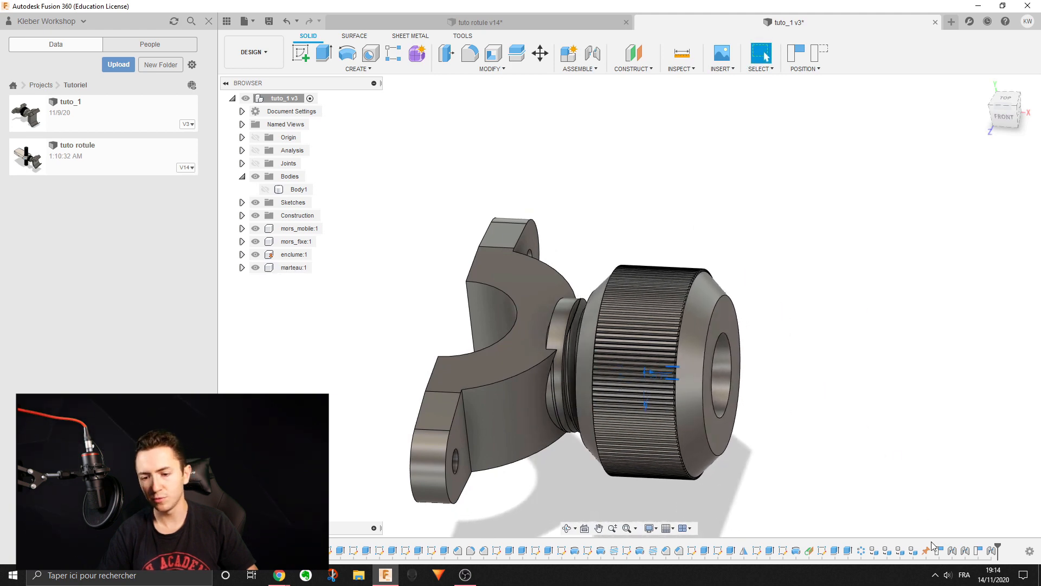
Edit the cylindrical joint's Slide limits again, set the maximum to -2 mm and apply it
right_click(952, 550)
click(963, 512)
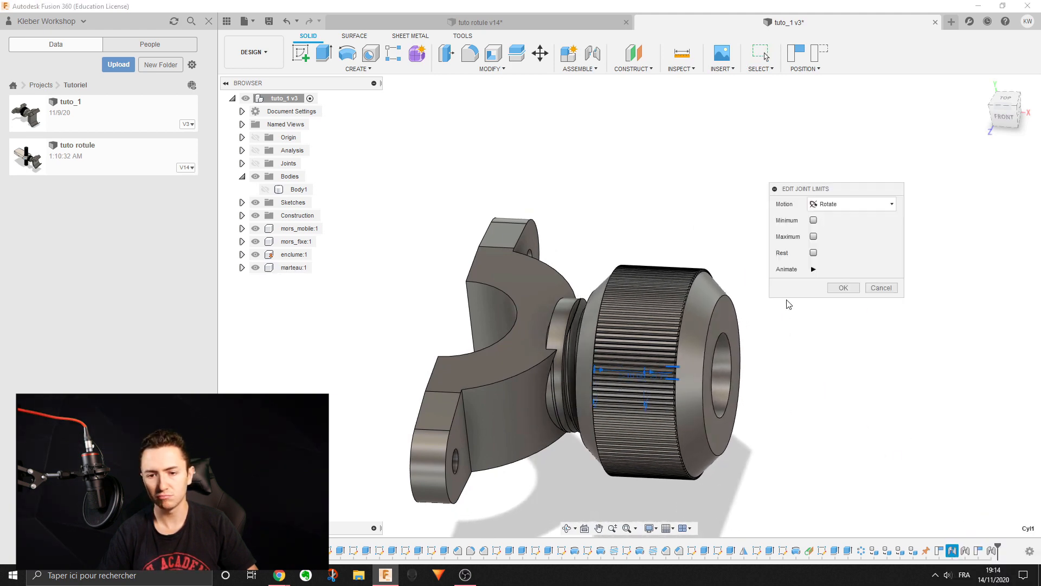
click(851, 204)
click(829, 224)
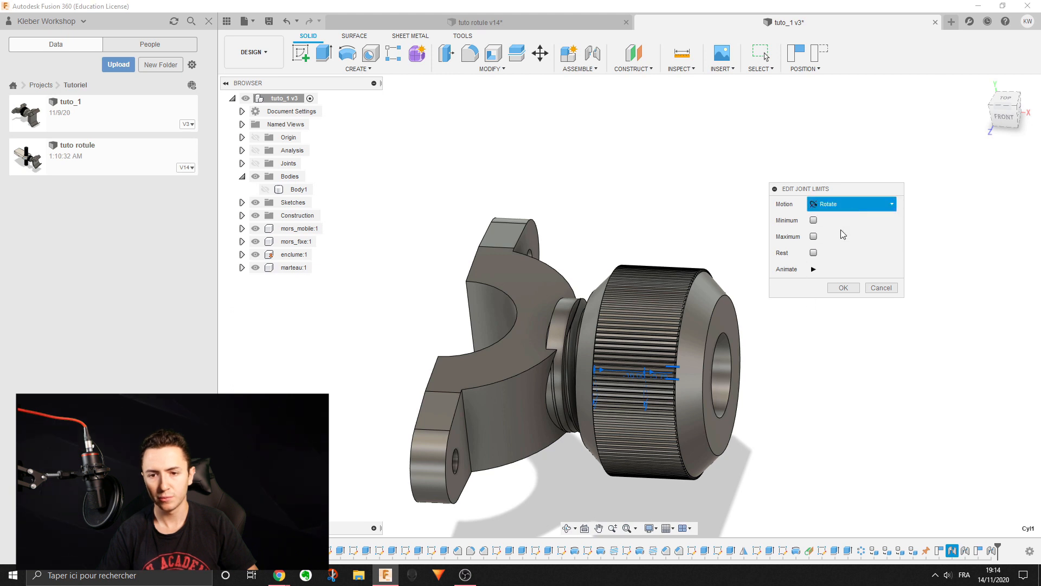
click(813, 220)
click(814, 252)
key(ctrl+a)
text(-2)
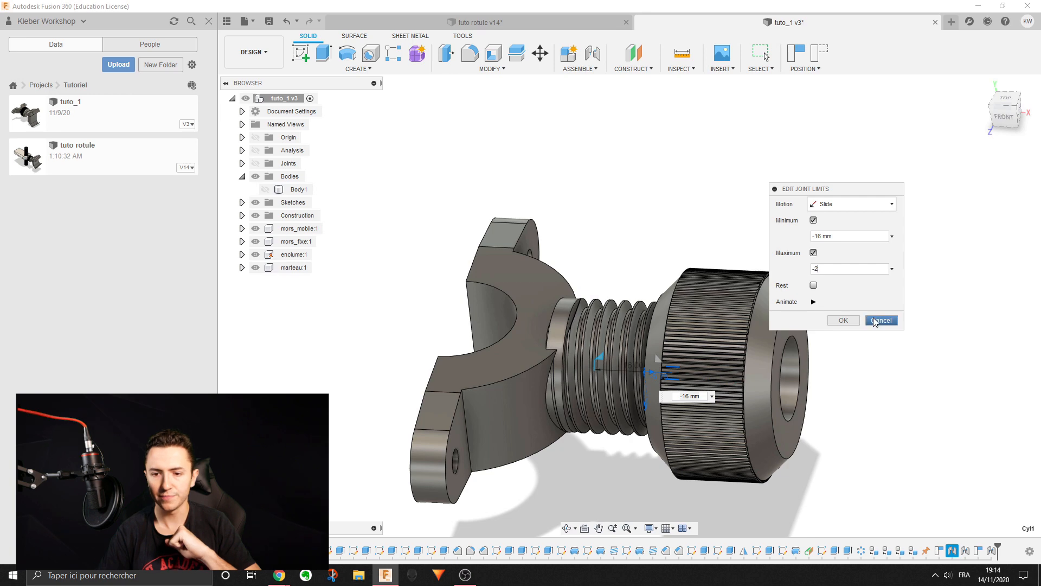
click(858, 323)
Test the marteau's travel along the enclume against the slide limits and inspect its bore side
scroll(785, 329, down, 3)
drag(700, 325, 711, 304)
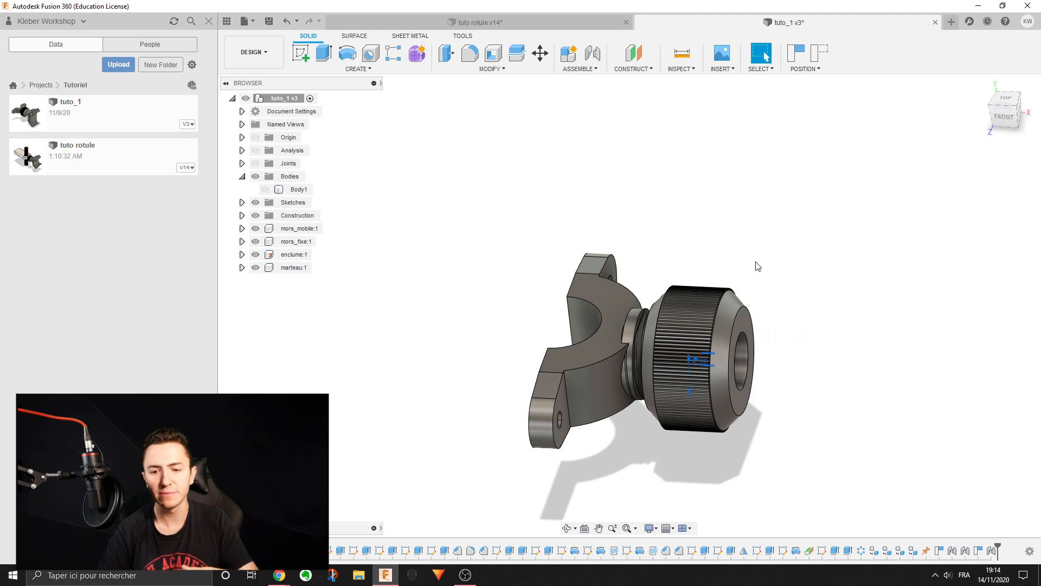
scroll(757, 266, up, 5)
click(684, 265)
shift+middle_drag(829, 255, 769, 248)
click(769, 247)
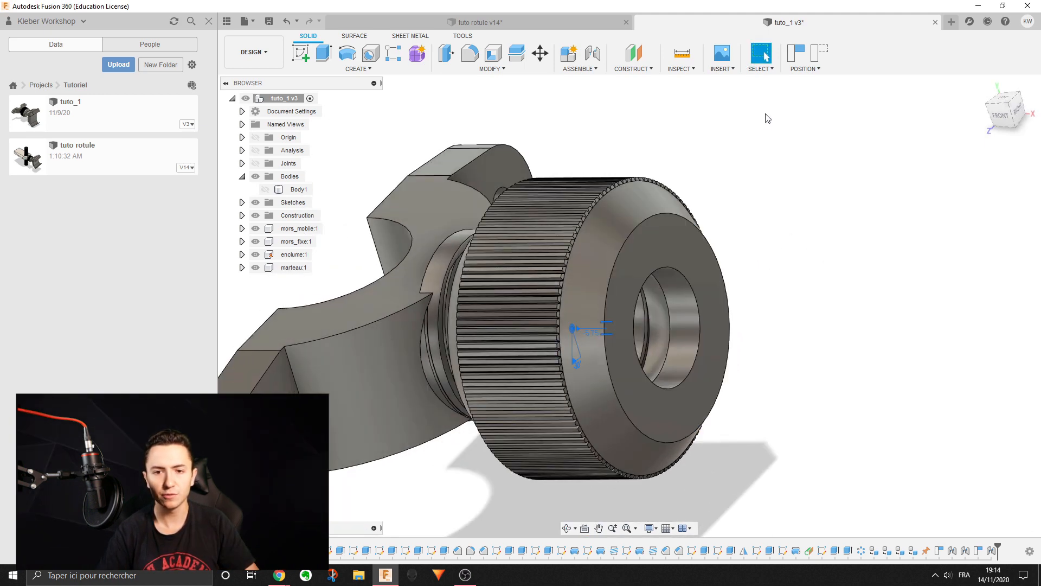
click(599, 69)
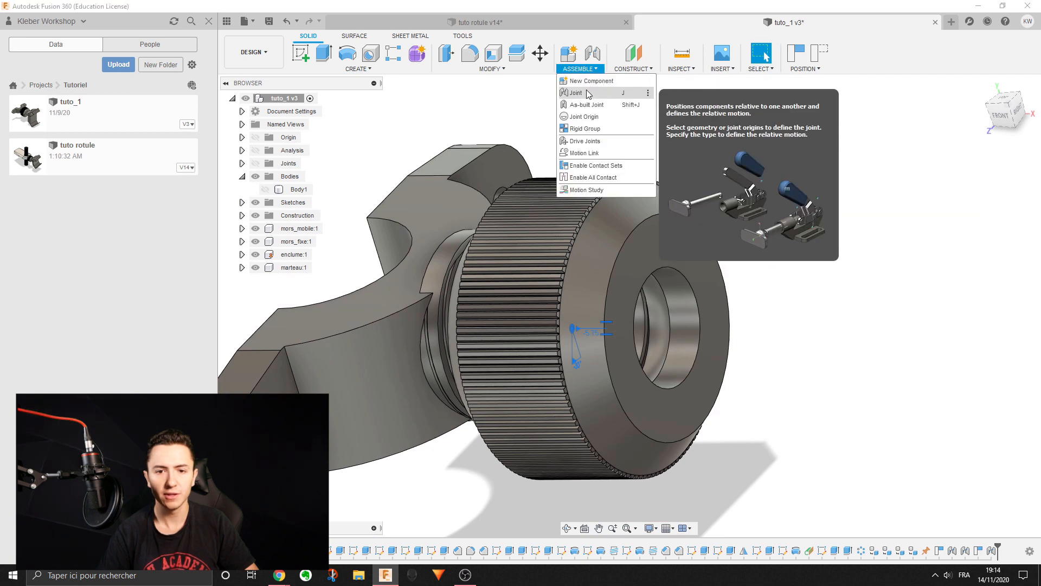
click(580, 95)
click(533, 304)
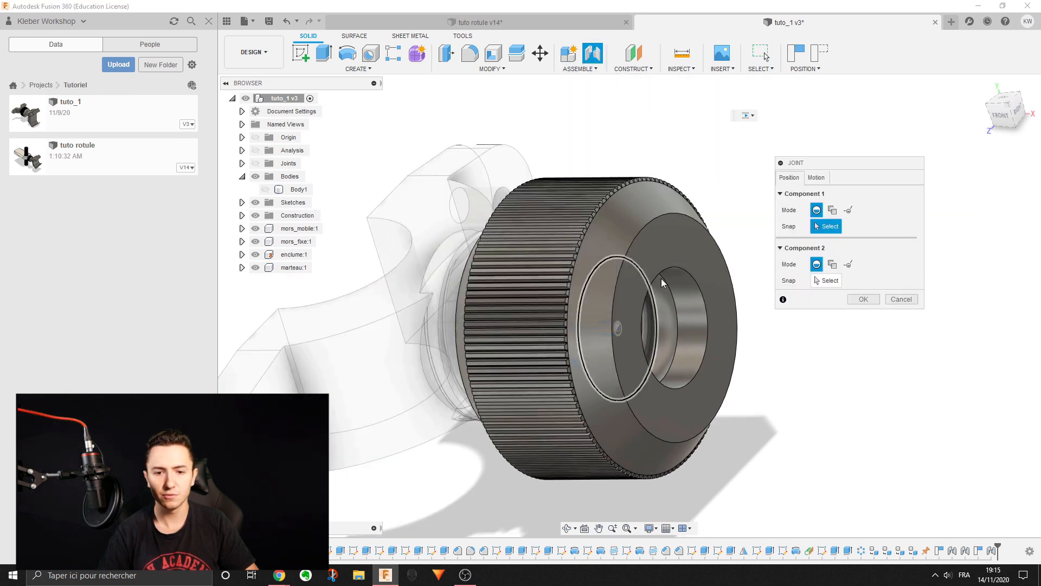
click(678, 328)
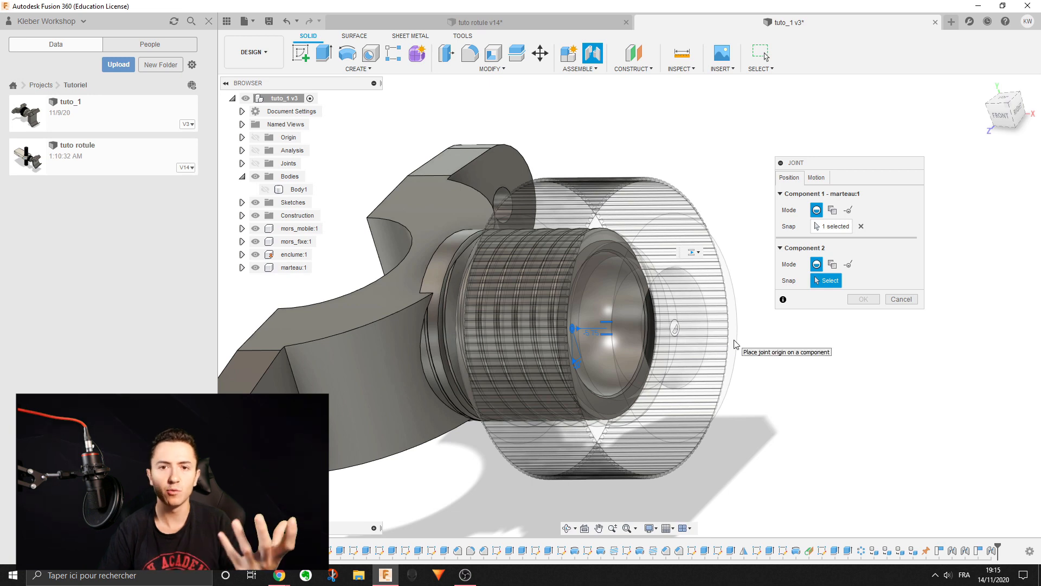
click(897, 302)
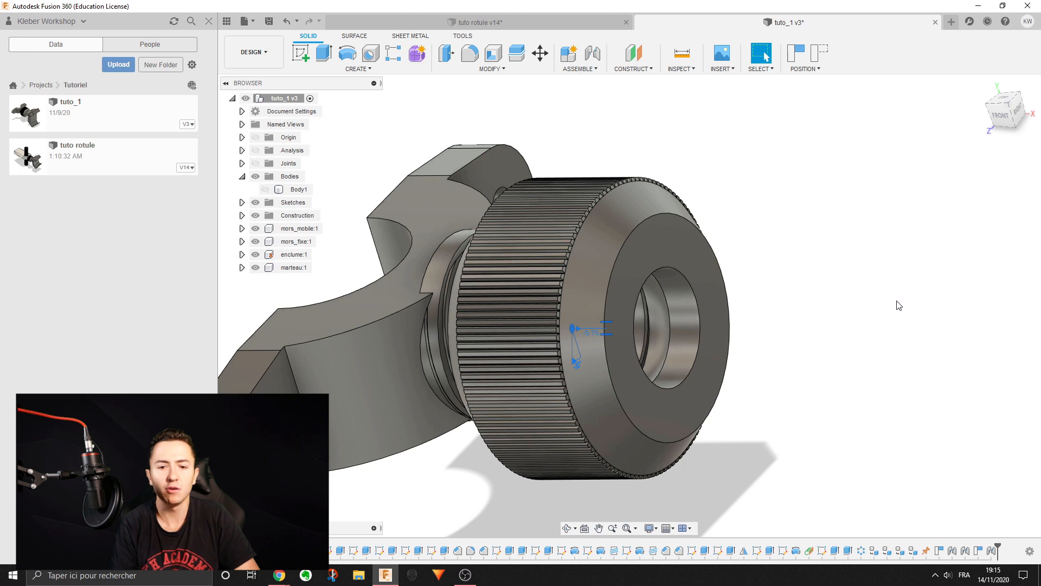
shift+middle_drag(899, 306, 726, 250)
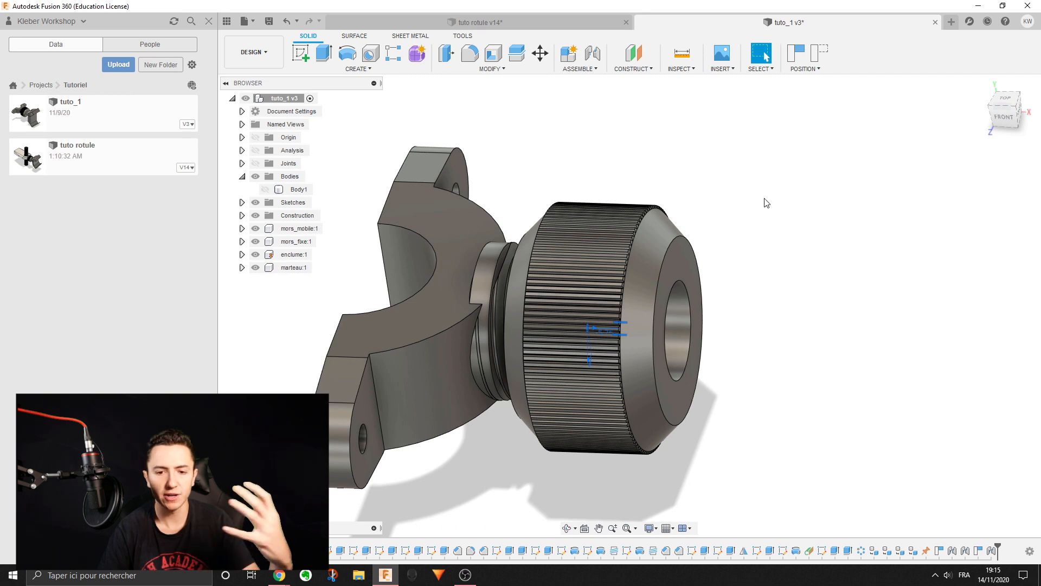
click(639, 263)
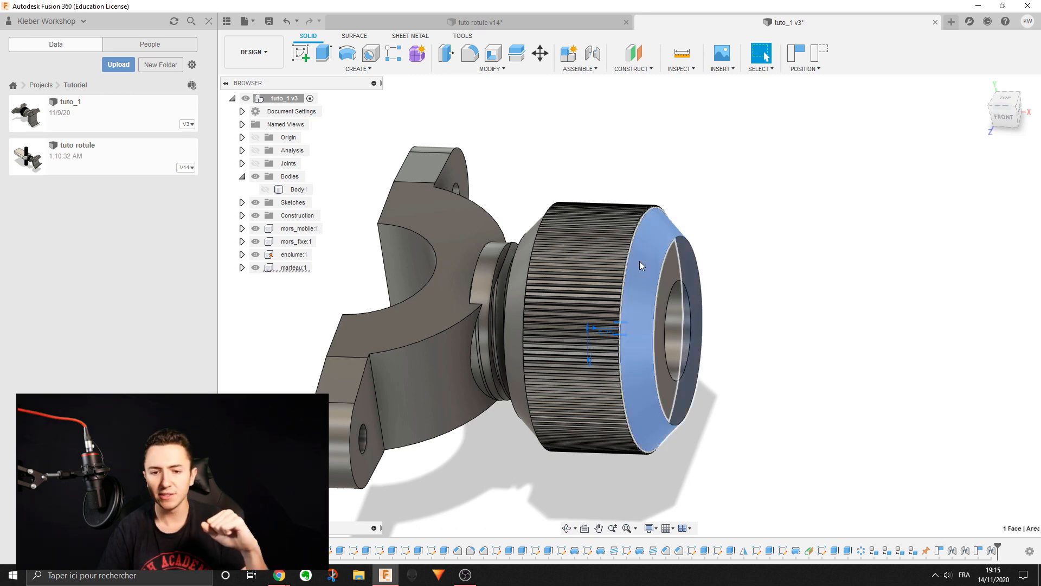
click(639, 262)
right_click(639, 262)
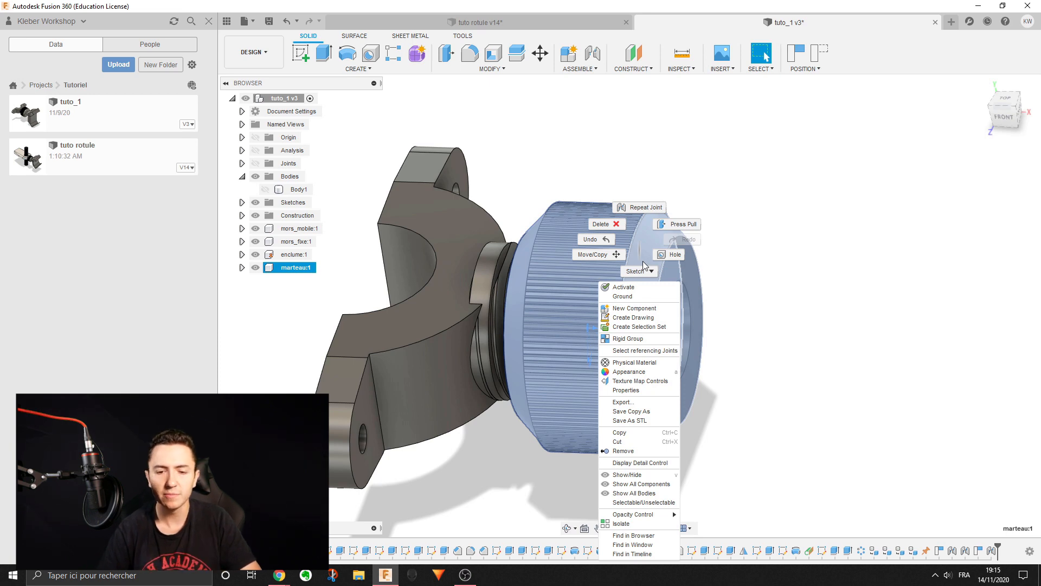
click(900, 300)
click(889, 302)
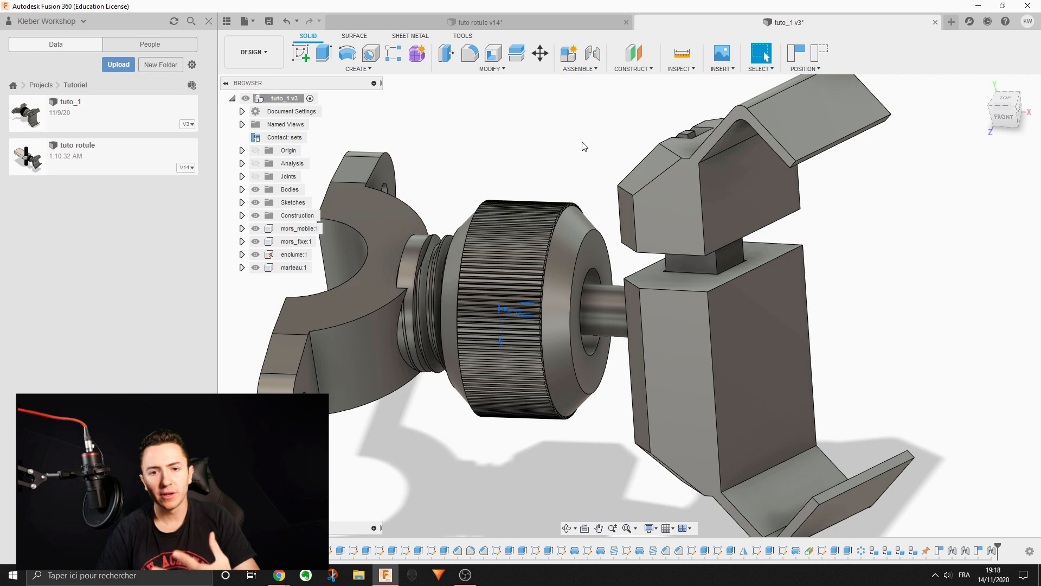
Create a new contact set between the mors_fixe and the marteau
click(594, 70)
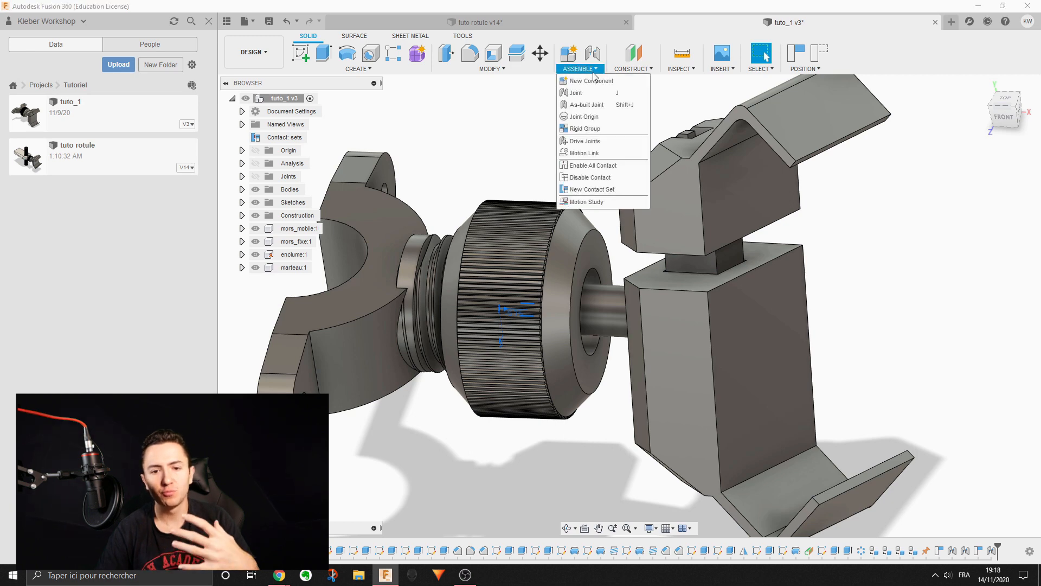
click(602, 190)
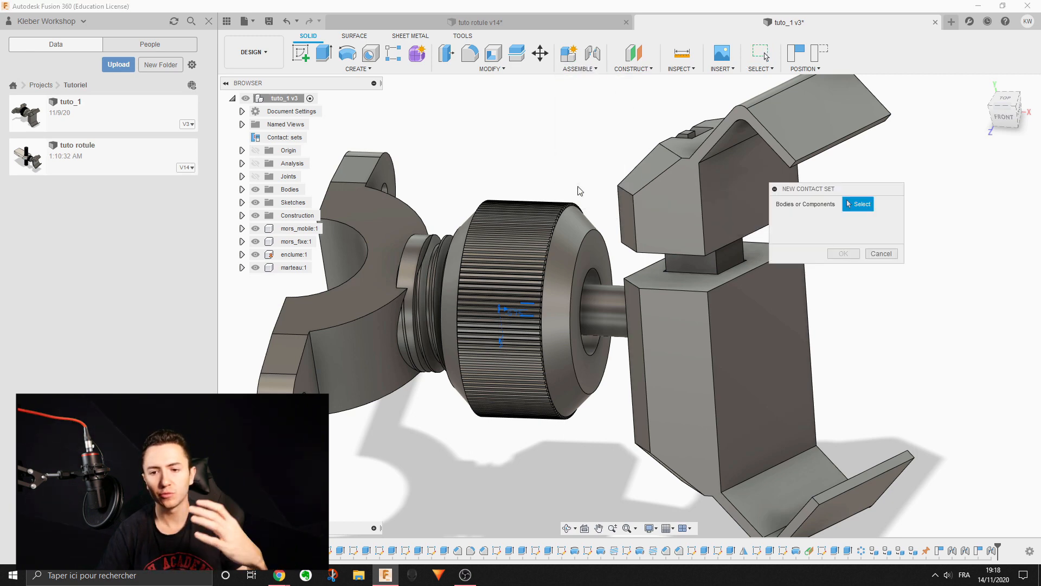
click(579, 69)
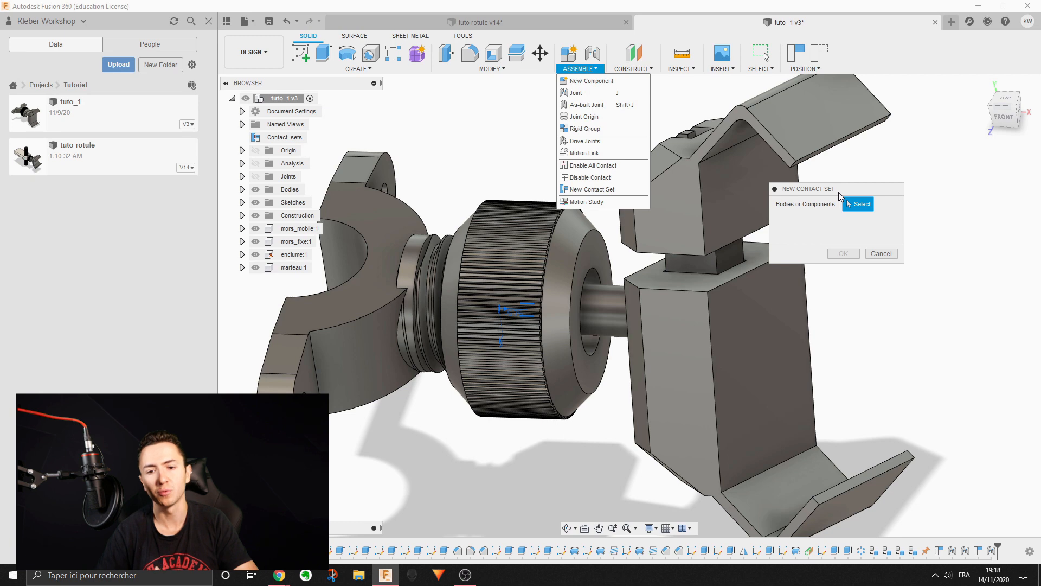
click(709, 313)
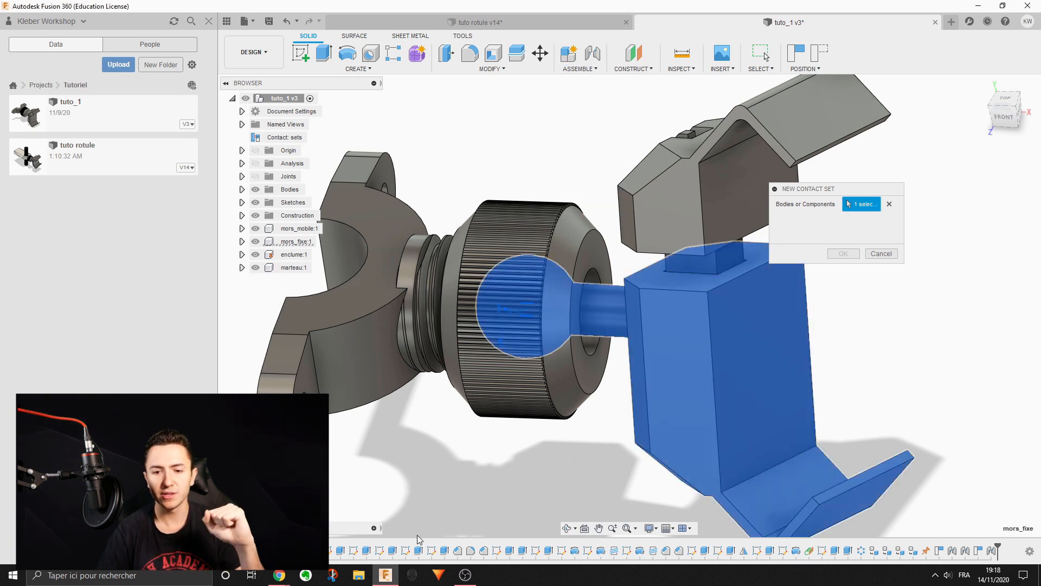
click(519, 210)
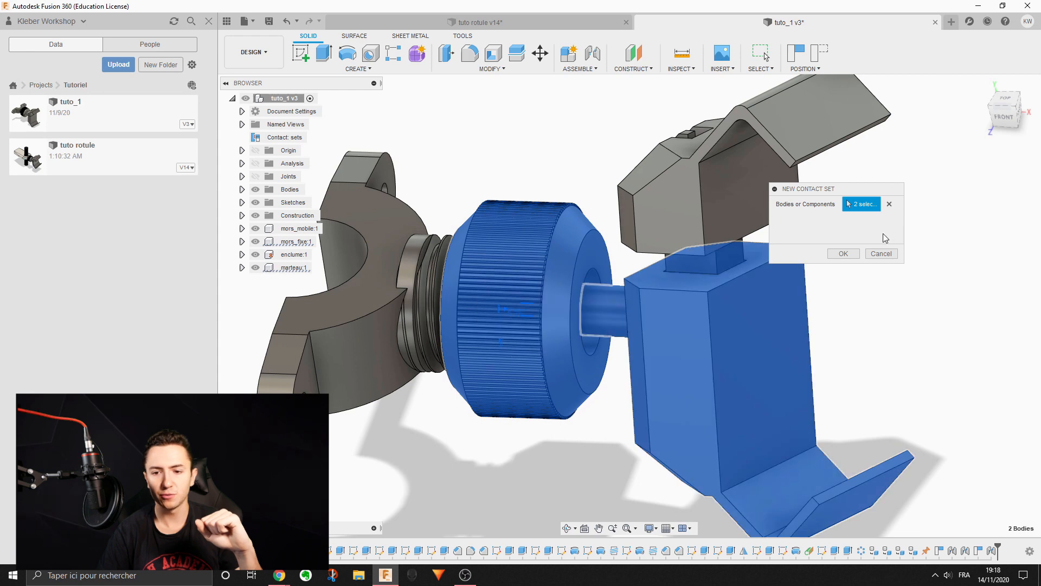
click(843, 254)
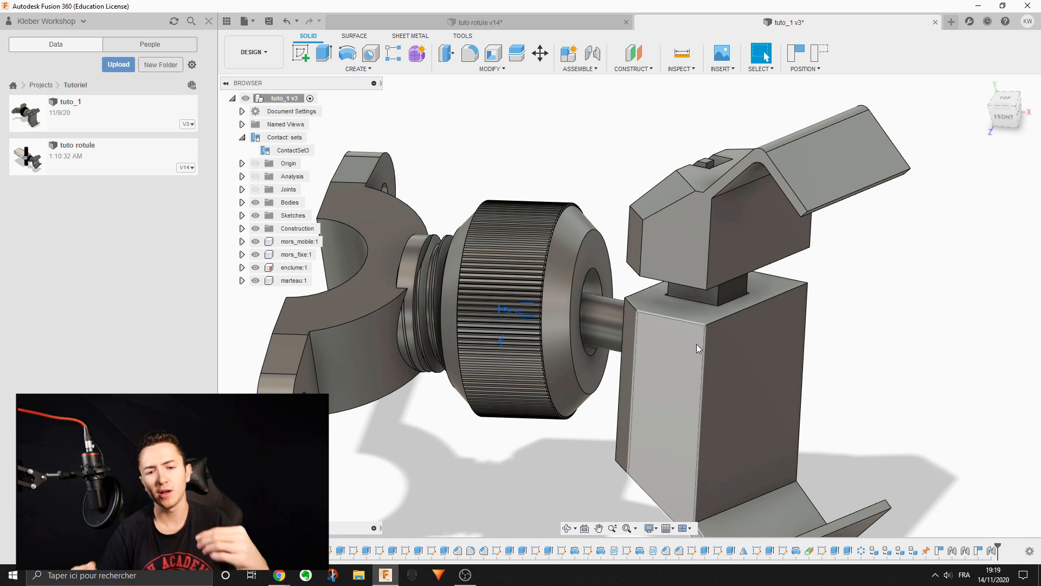
Swing the mors_fixe around its ball joint in several directions to test its contact with the marteau's bore
drag(696, 344, 654, 279)
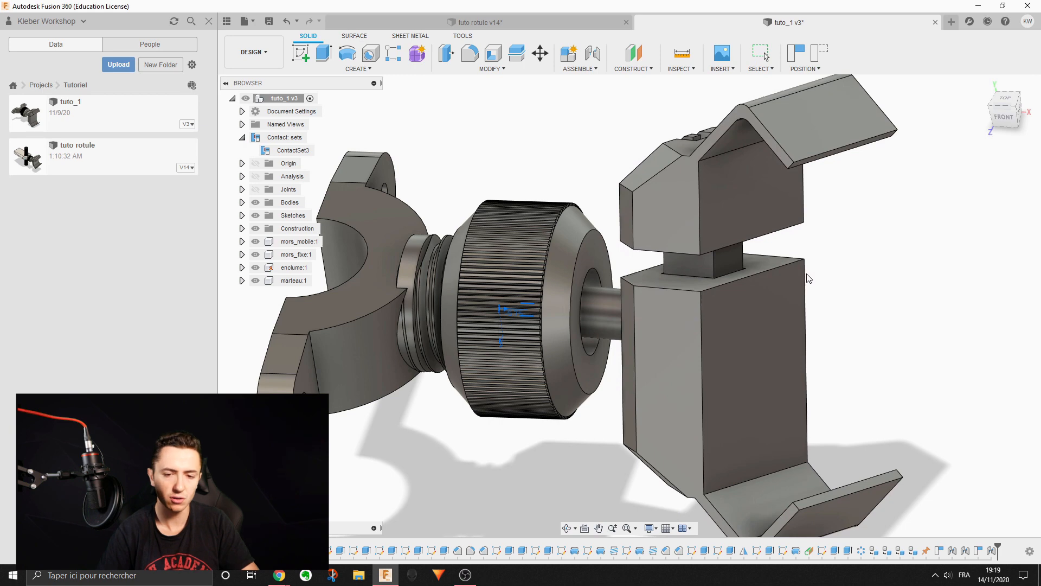
scroll(770, 258, up, 5)
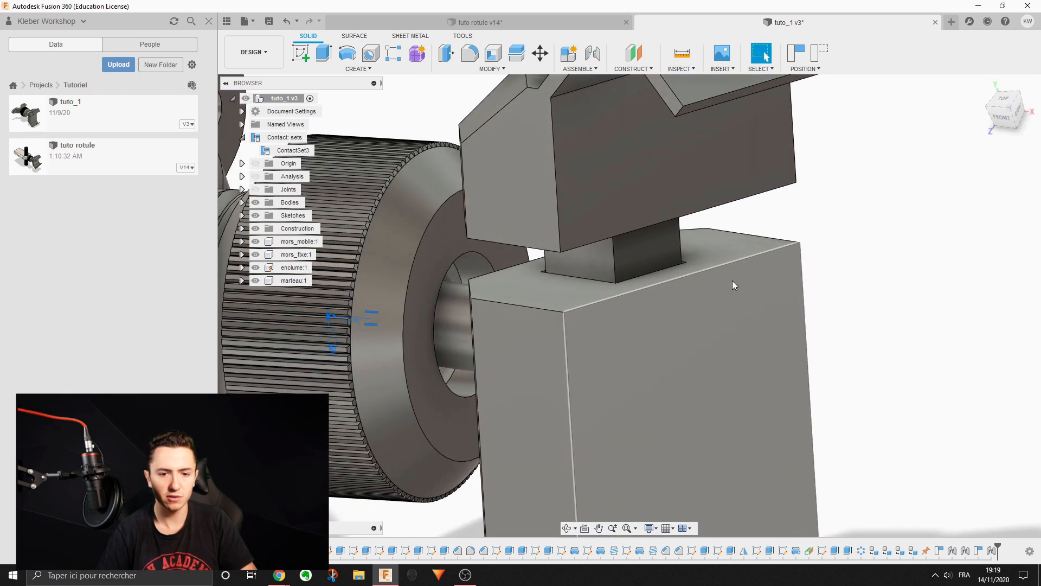
drag(664, 362, 728, 352)
shift+middle_drag(727, 352, 717, 265)
drag(675, 226, 638, 245)
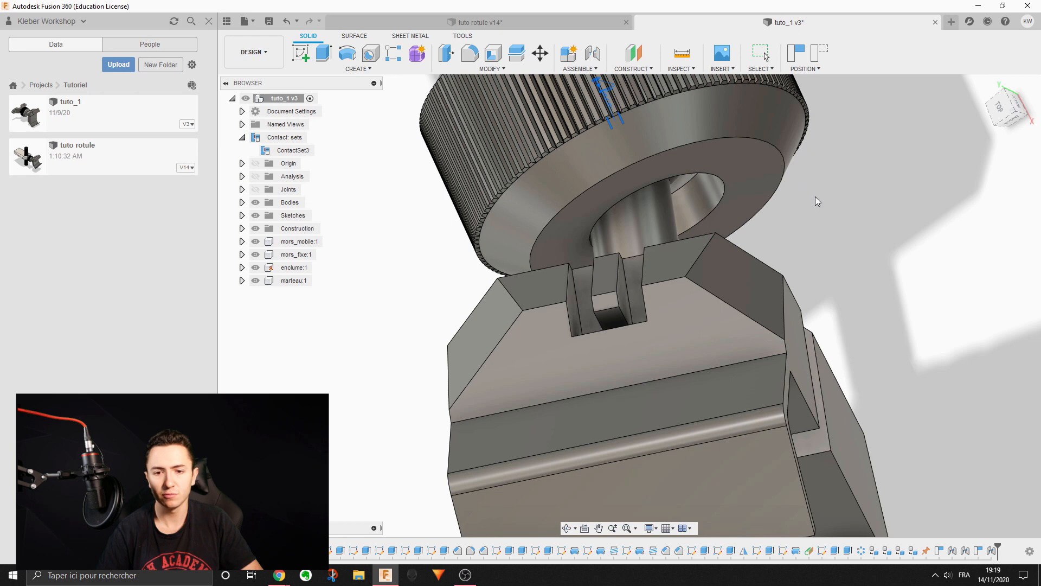
Slide the mors_mobile along the mors_fixe and tilt the phone holder to test their combined motion with contact active
scroll(815, 197, down, 3)
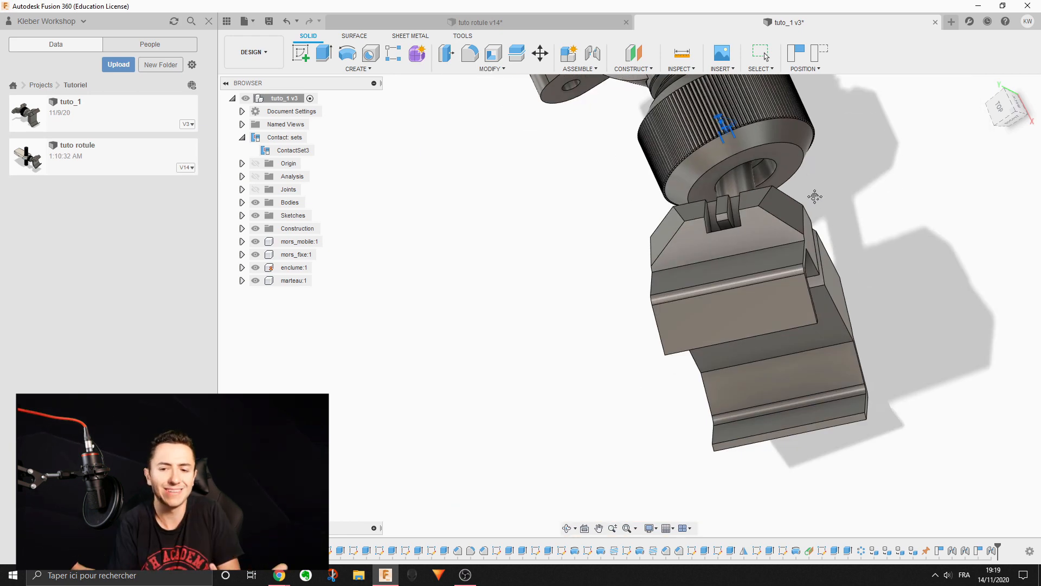
middle_drag(815, 197, 802, 267)
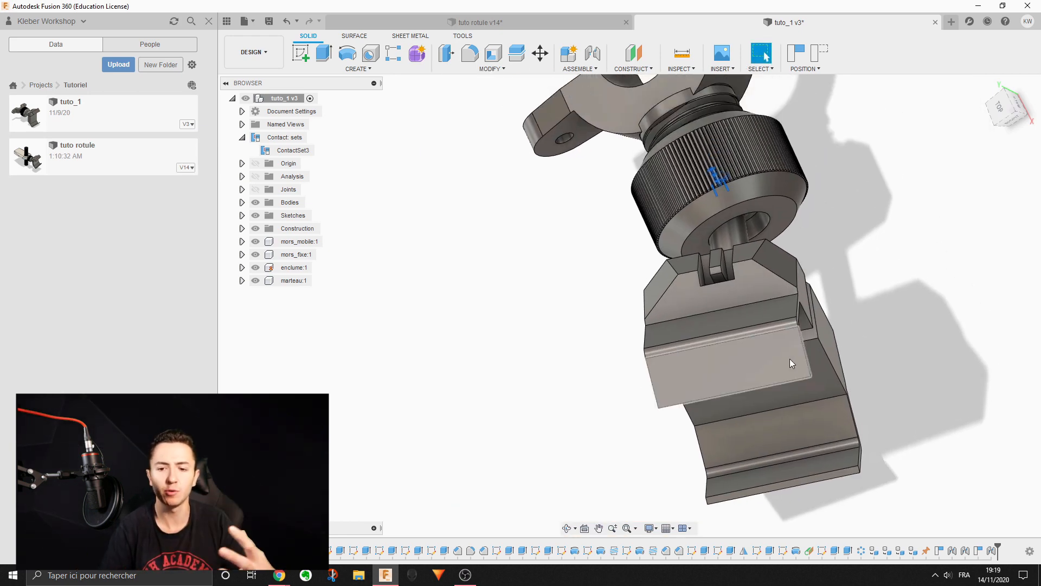
shift+middle_drag(830, 314, 859, 288)
drag(740, 347, 719, 410)
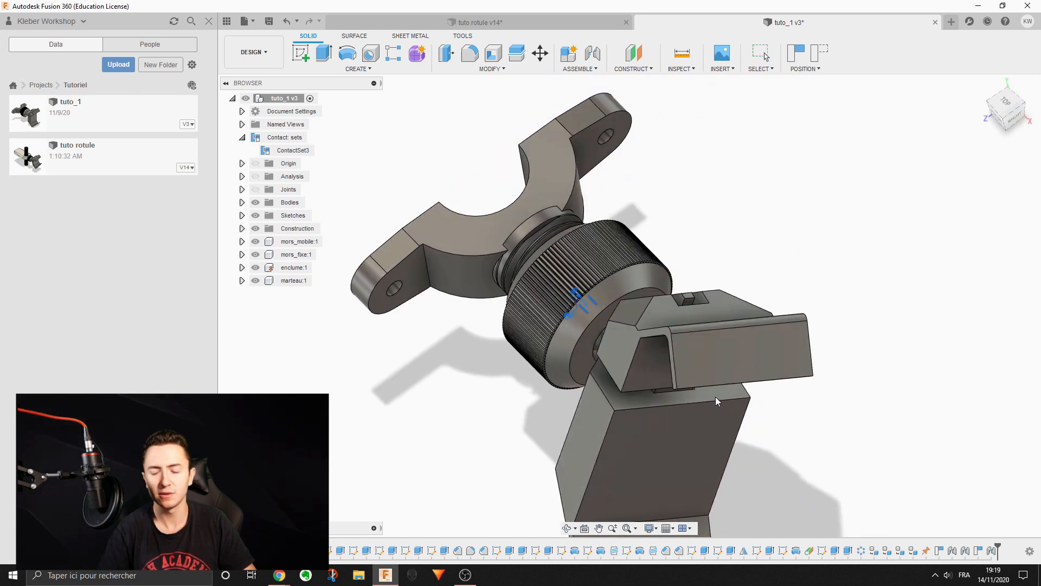
drag(714, 396, 750, 200)
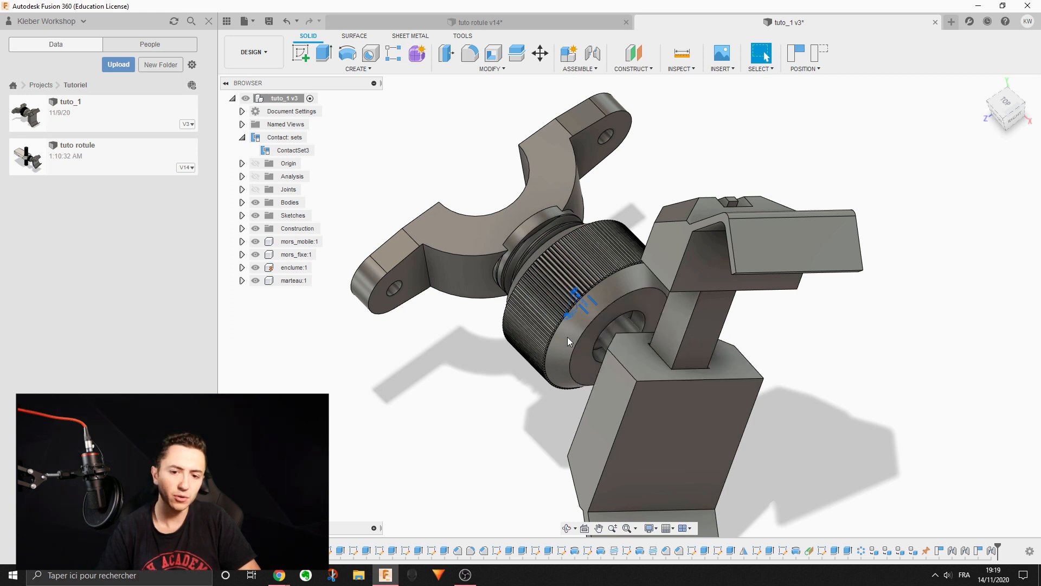
drag(597, 311, 636, 483)
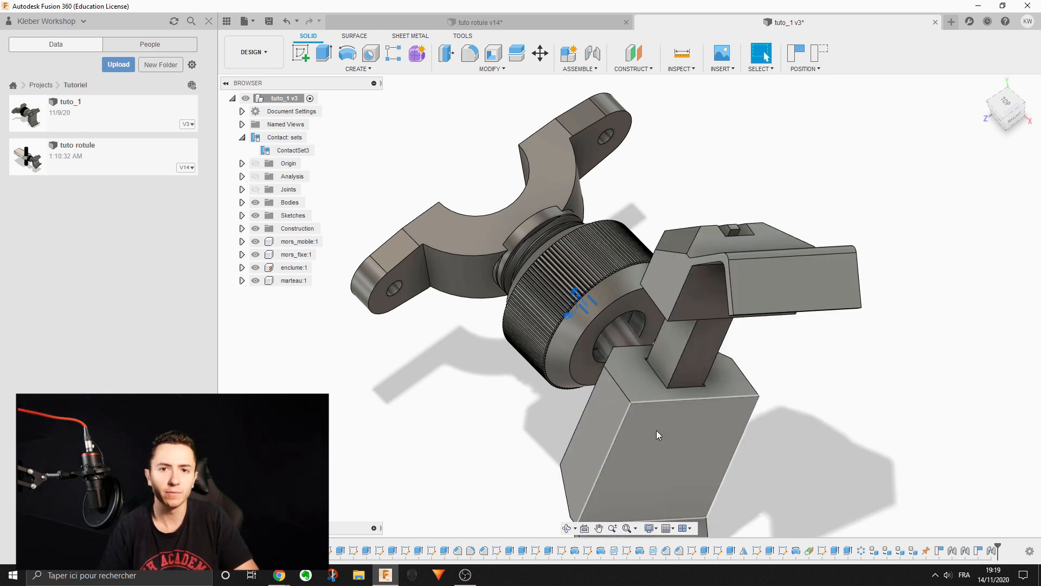
drag(662, 425, 739, 342)
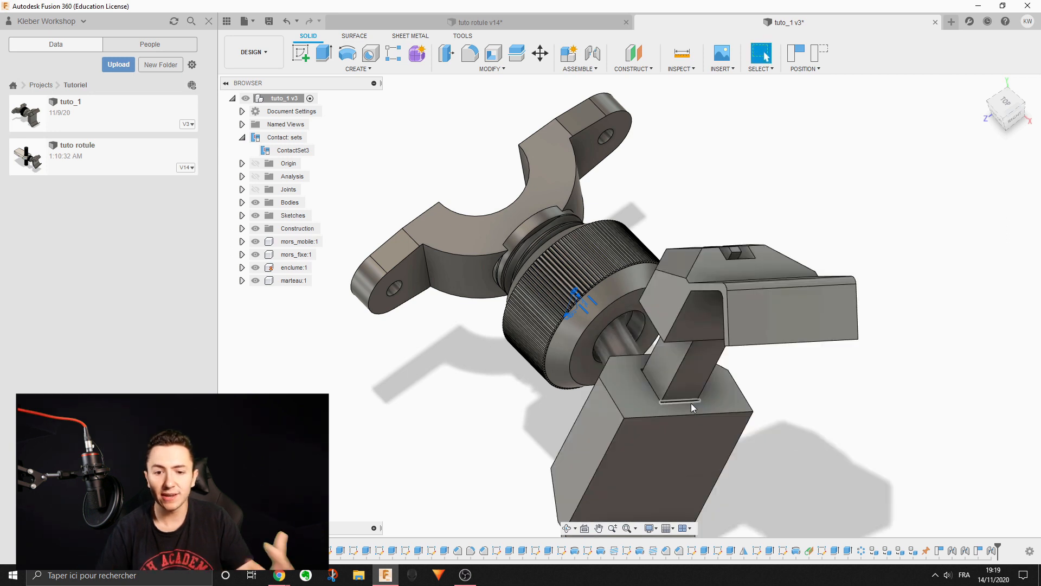
click(579, 69)
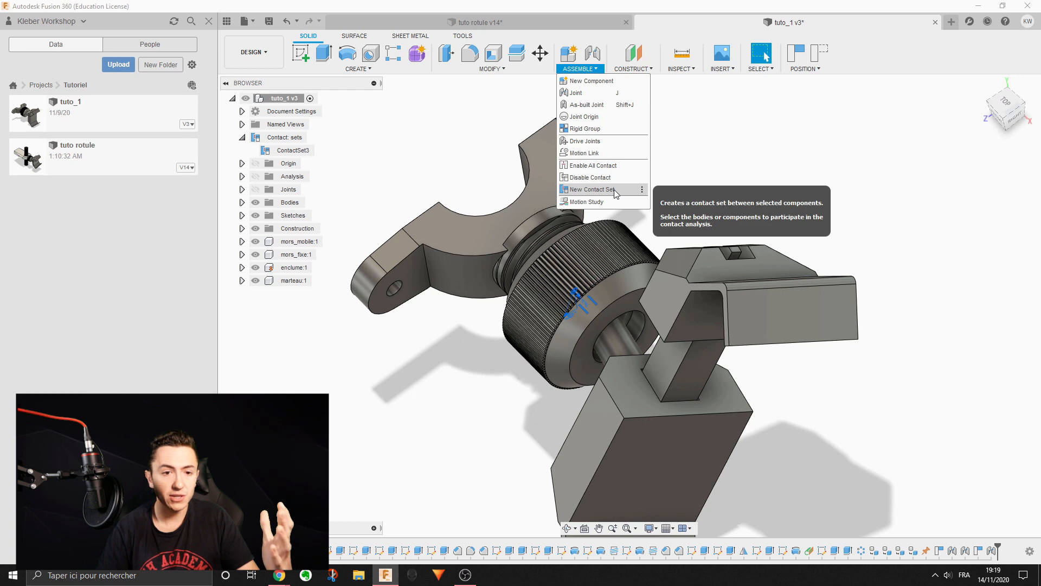
click(591, 190)
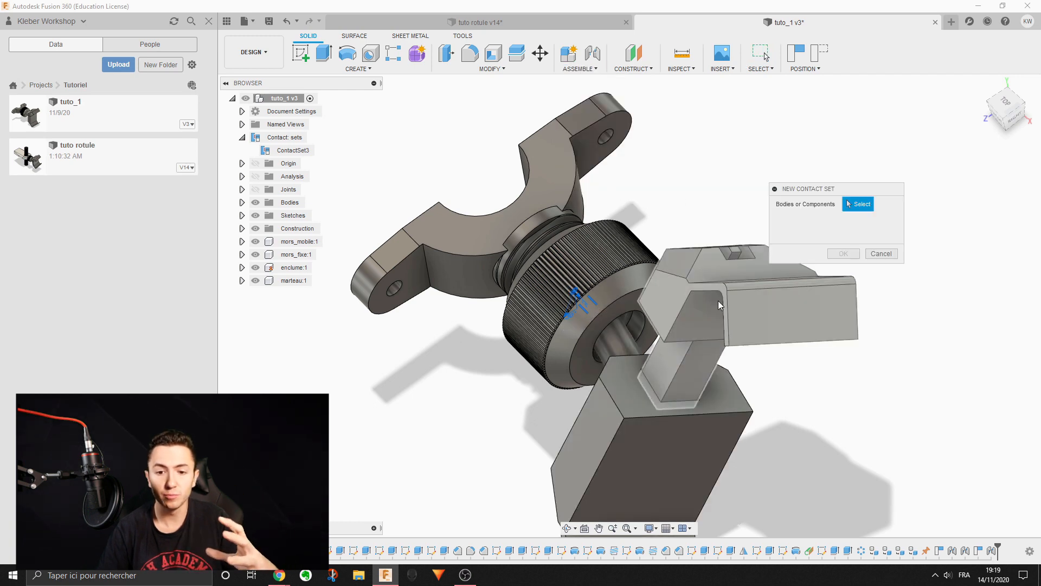
click(892, 257)
Tilt the phone holder on its ball joint and inspect the ball's stem inside the marteau's bore
drag(646, 438, 675, 360)
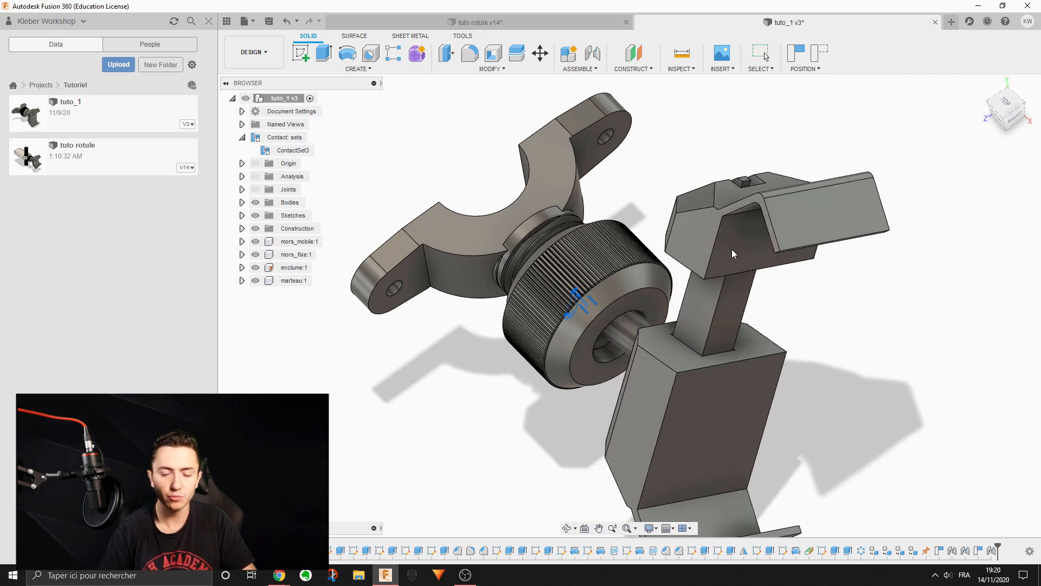
shift+middle_drag(731, 245, 730, 249)
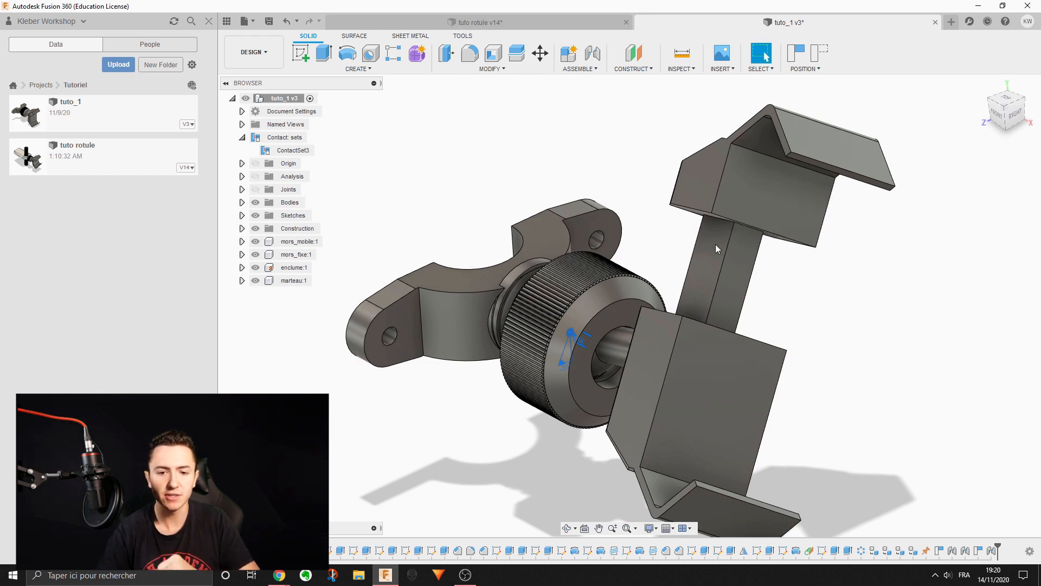
scroll(612, 367, up, 8)
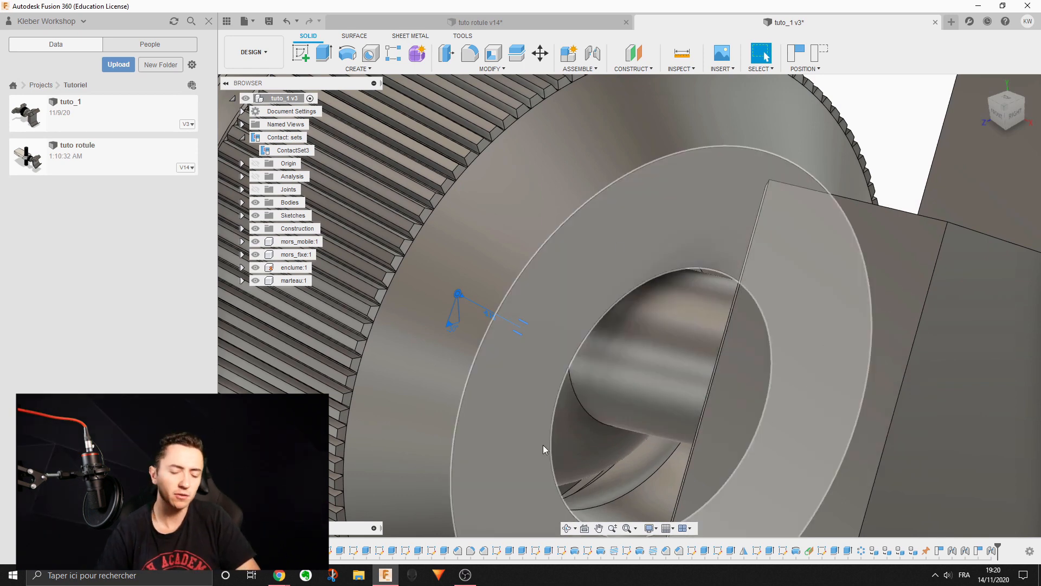
scroll(640, 421, down, 10)
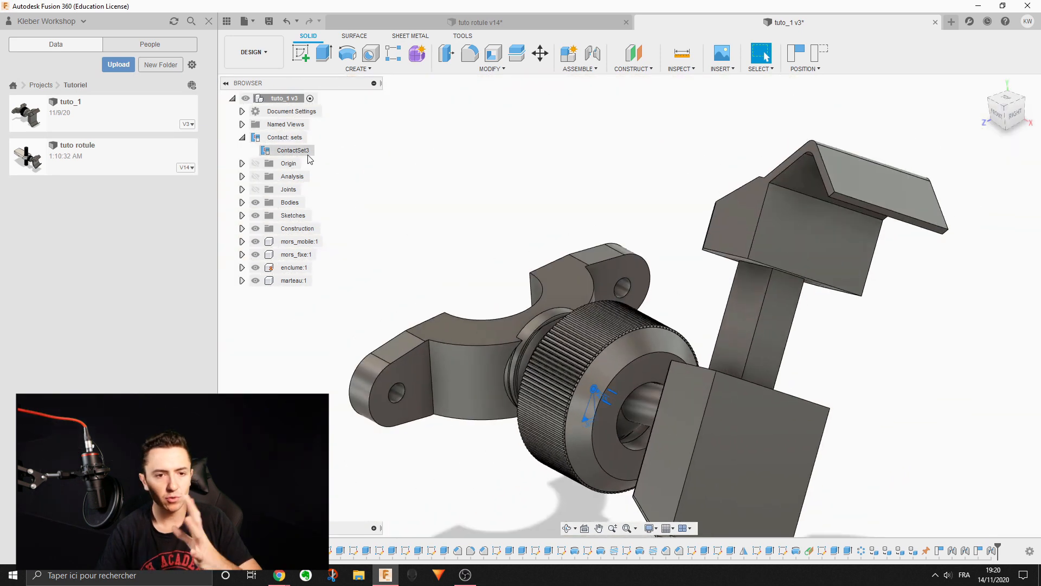
Delete the contact set between the mors_fixe and the marteau
click(308, 156)
key(Delete)
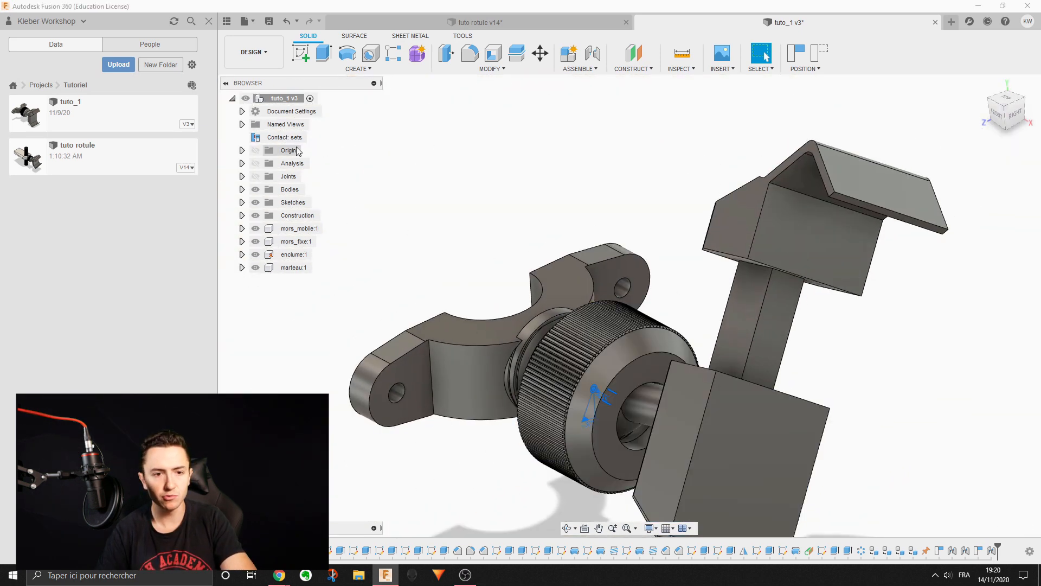
click(293, 141)
click(471, 209)
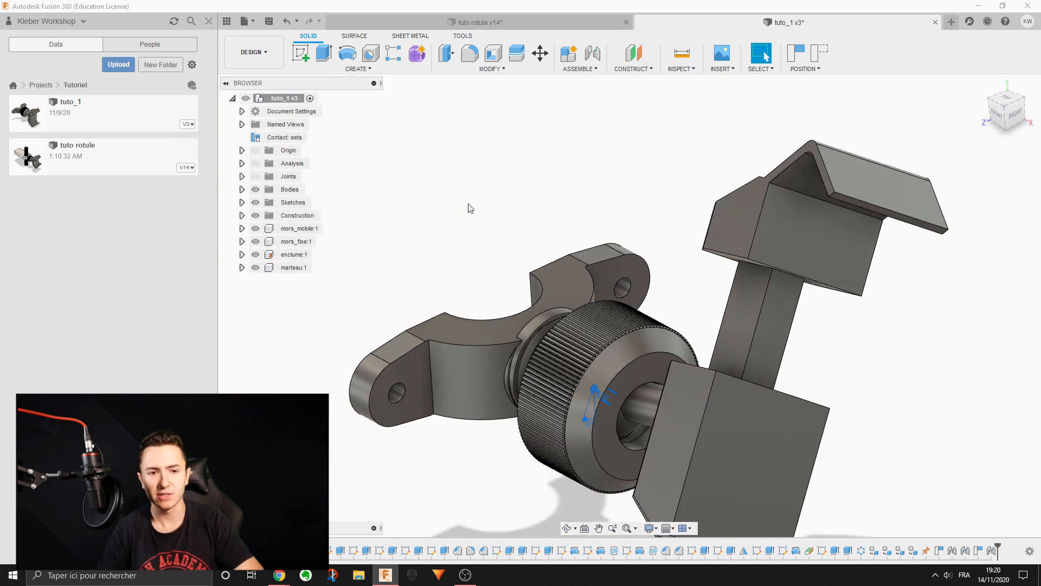
Tilt the phone holder on its ball joint and review the Pitch, Yaw and Roll options in the joint's limits without changing them
middle_drag(629, 239, 614, 195)
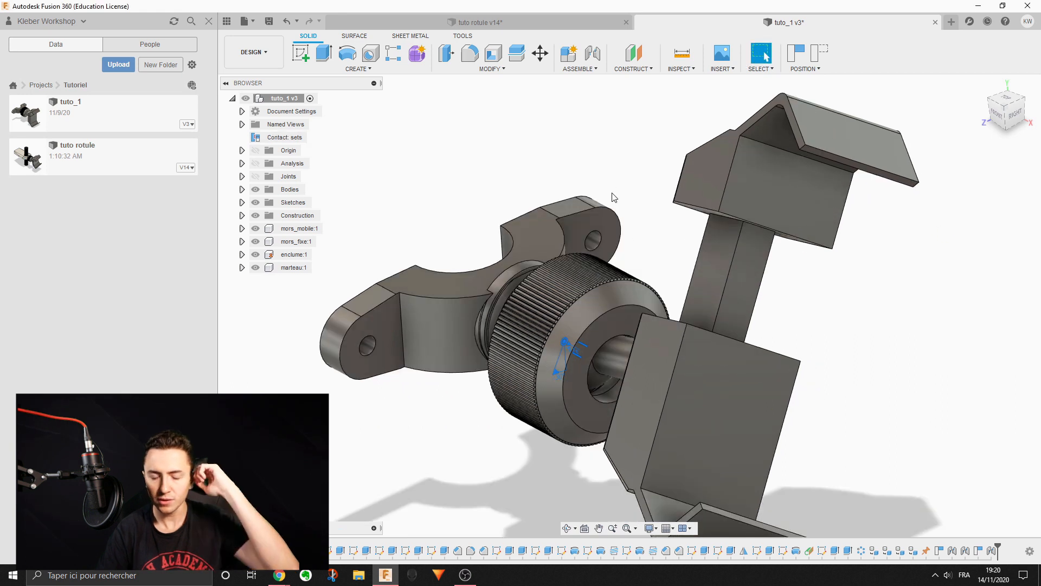
drag(768, 184, 916, 528)
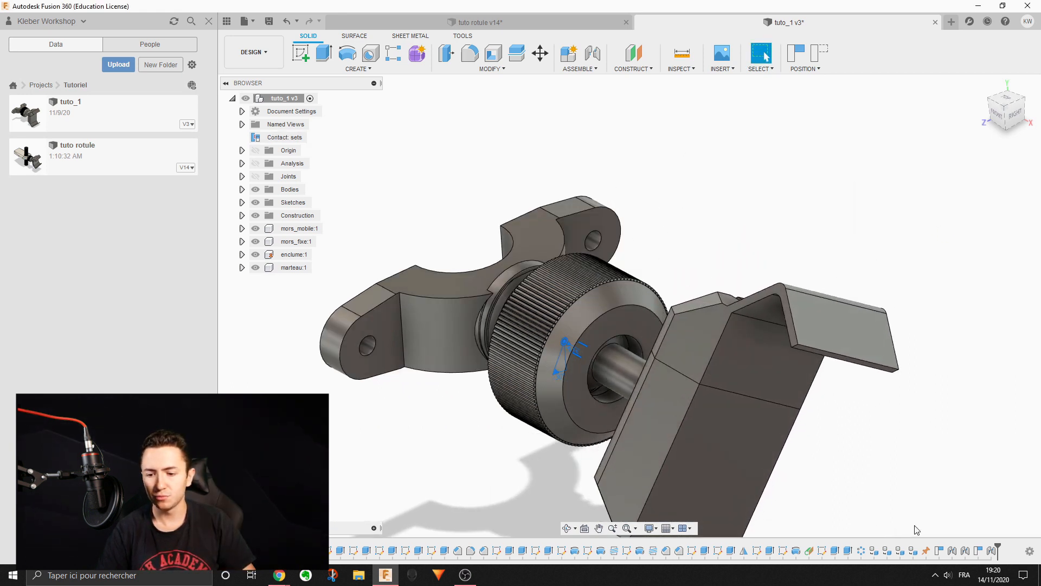
right_click(965, 551)
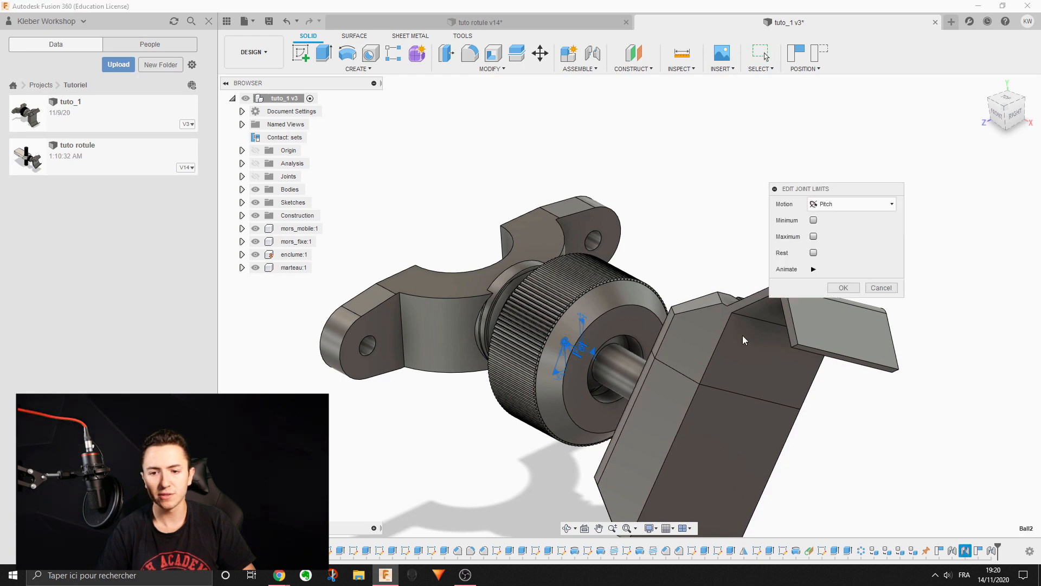
scroll(627, 315, up, 5)
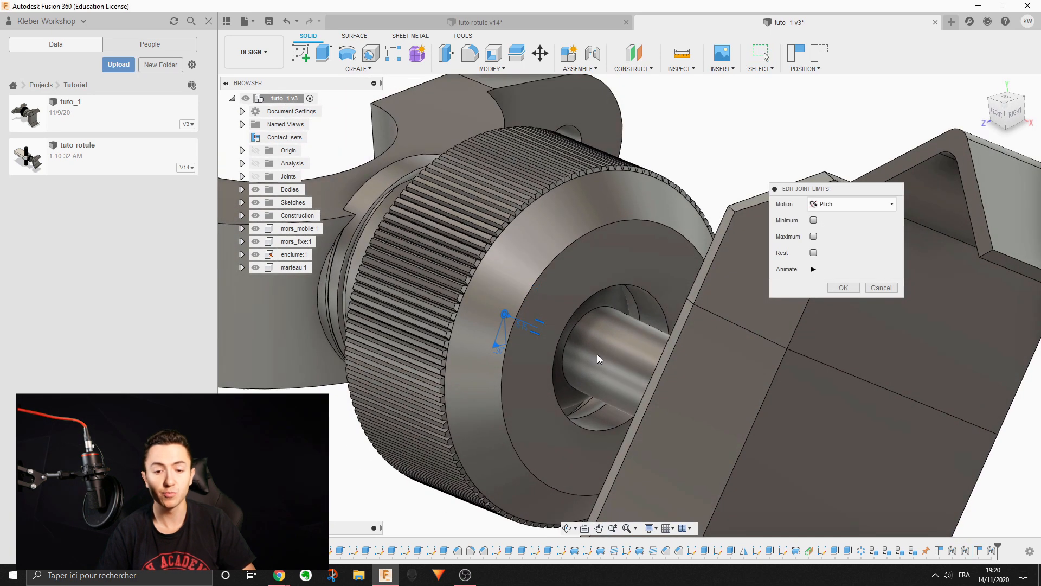
click(827, 205)
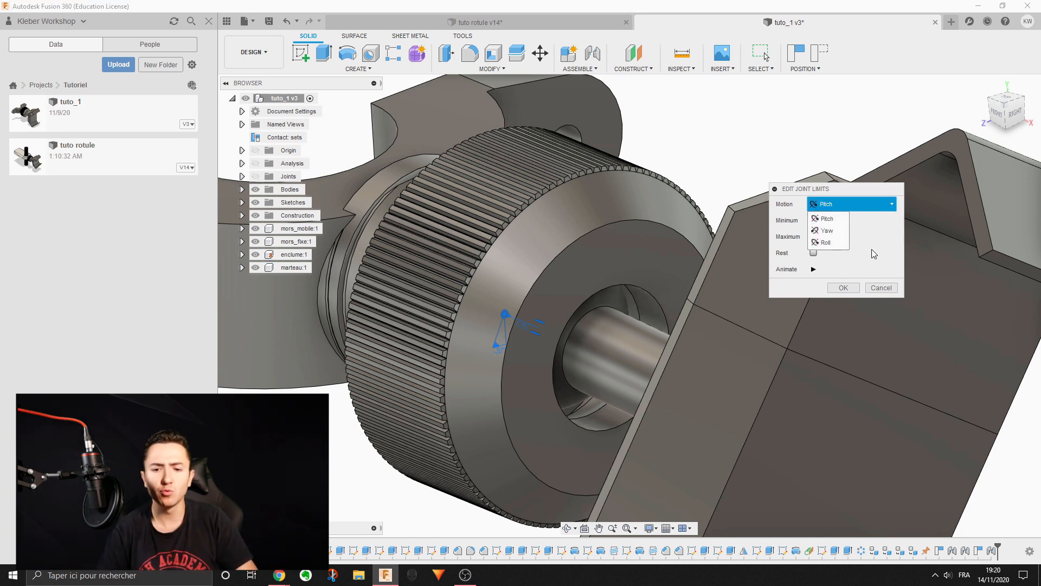
click(882, 260)
click(838, 205)
click(827, 230)
click(846, 204)
click(855, 245)
click(882, 288)
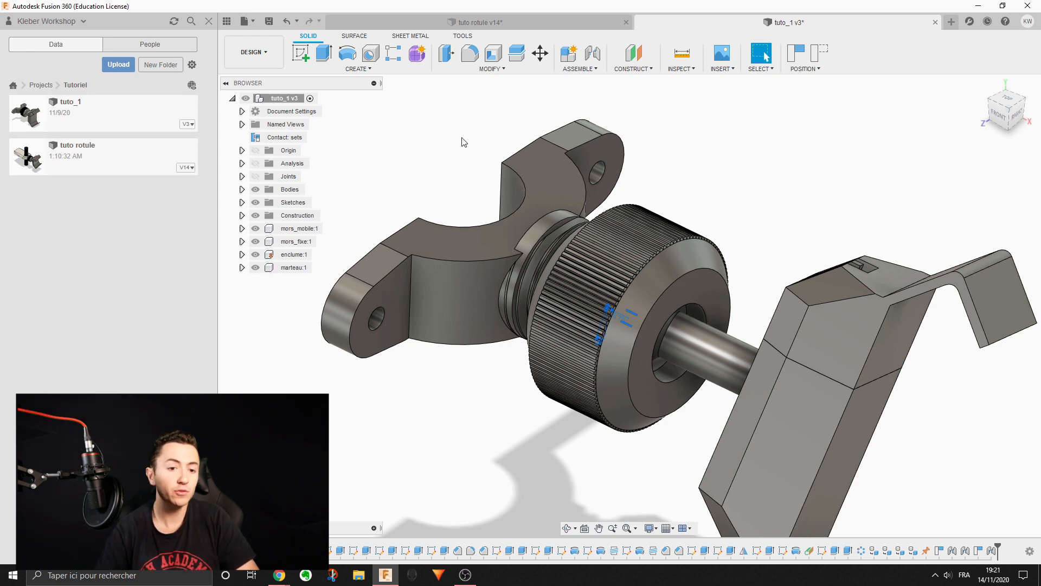
Hide the marteau, mors_fixe and mors_mobile to leave the enclume alone in view
click(293, 268)
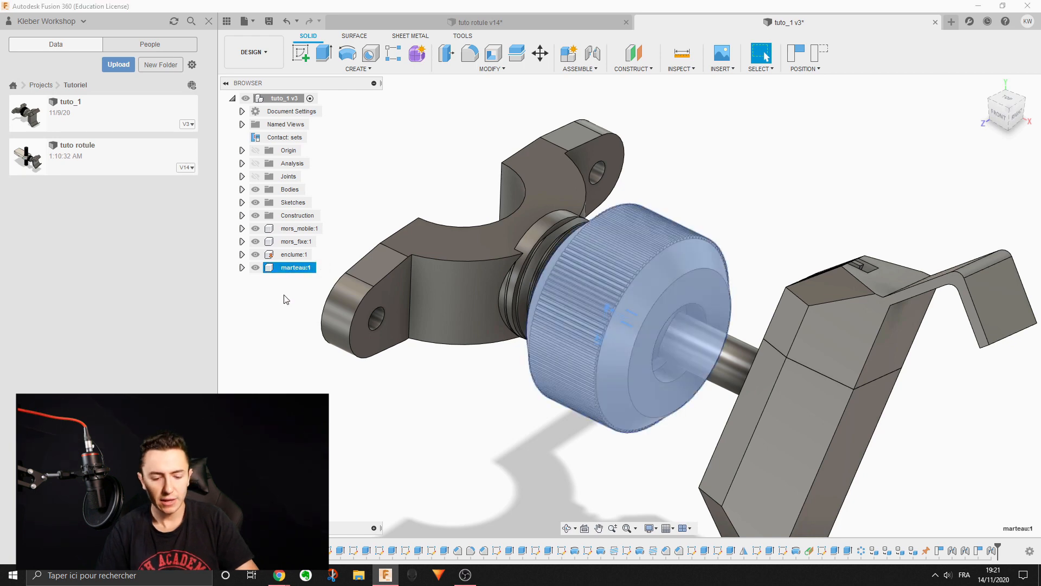
key(v)
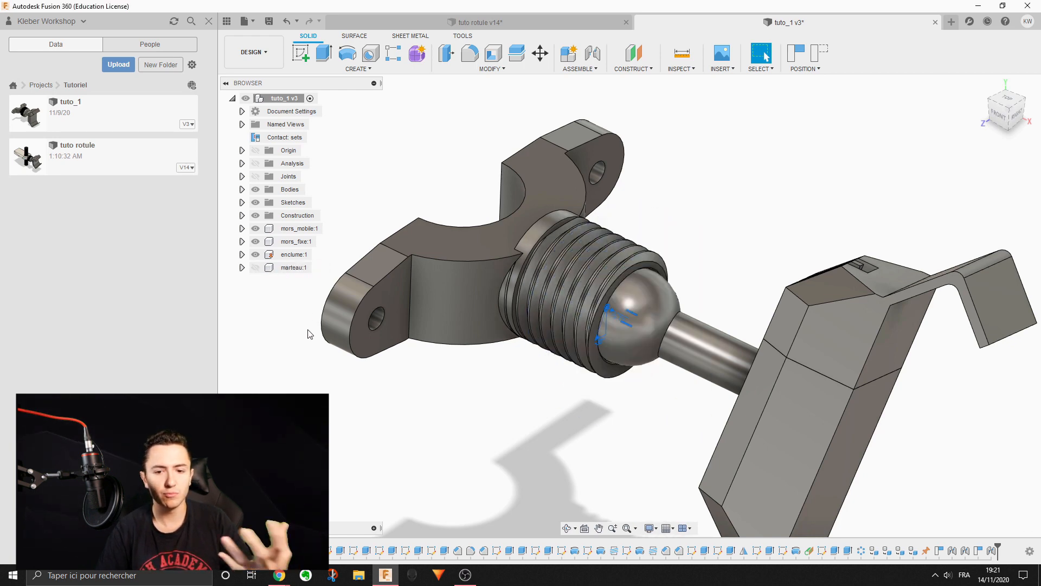
click(620, 331)
key(v)
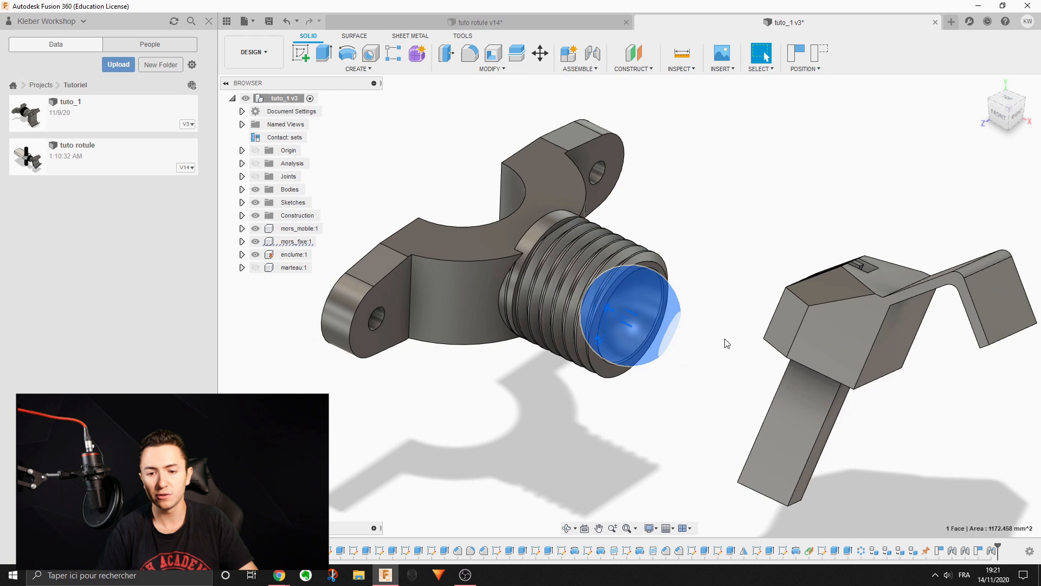
key(v)
click(748, 221)
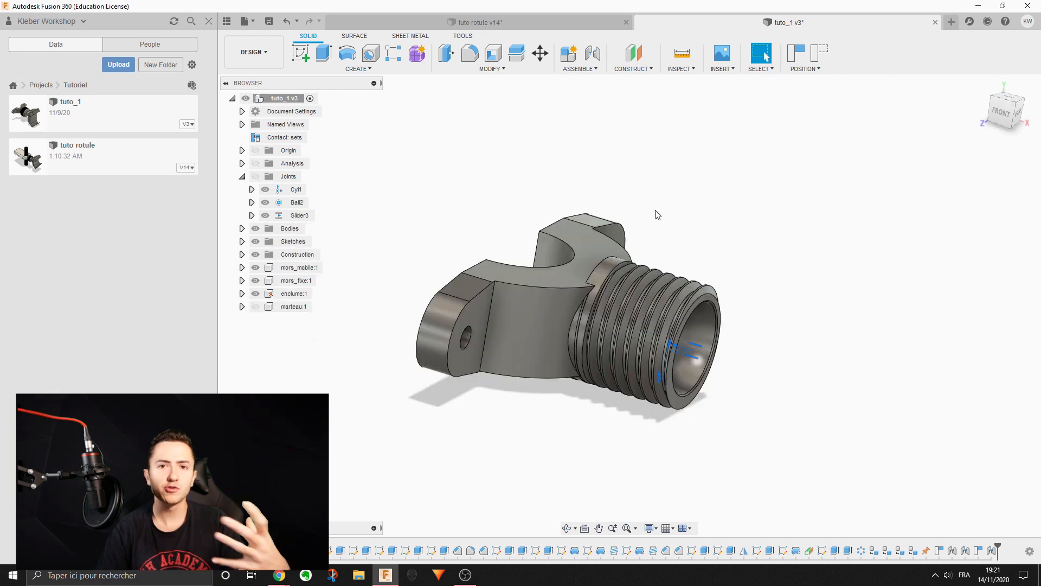
Examine the enclume's flat underside, semicircular cutout, mounting lugs and threaded socket from several angles
shift+middle_drag(657, 215, 555, 210)
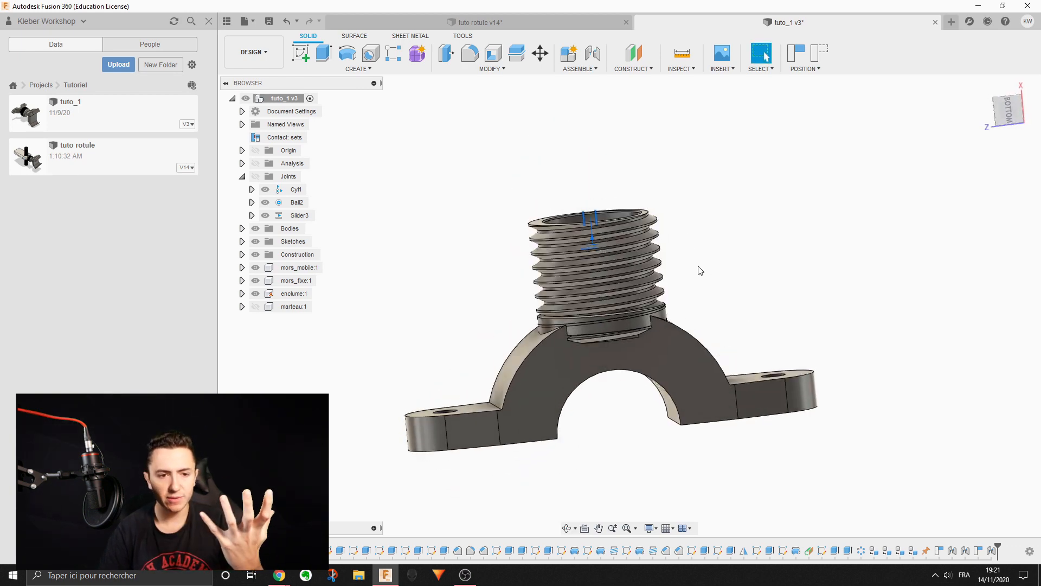
middle_drag(698, 269, 688, 223)
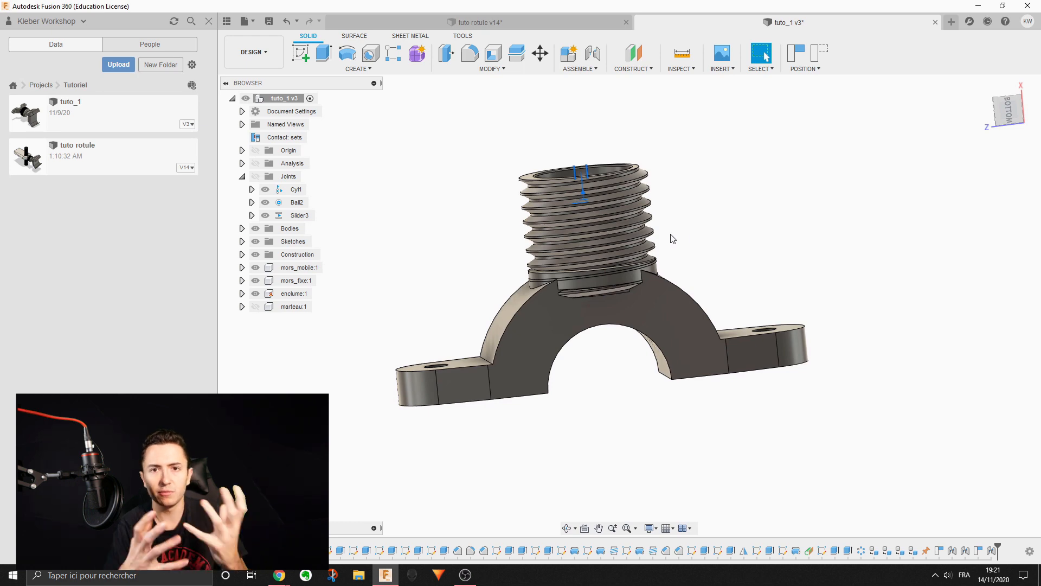
shift+middle_drag(706, 310, 747, 340)
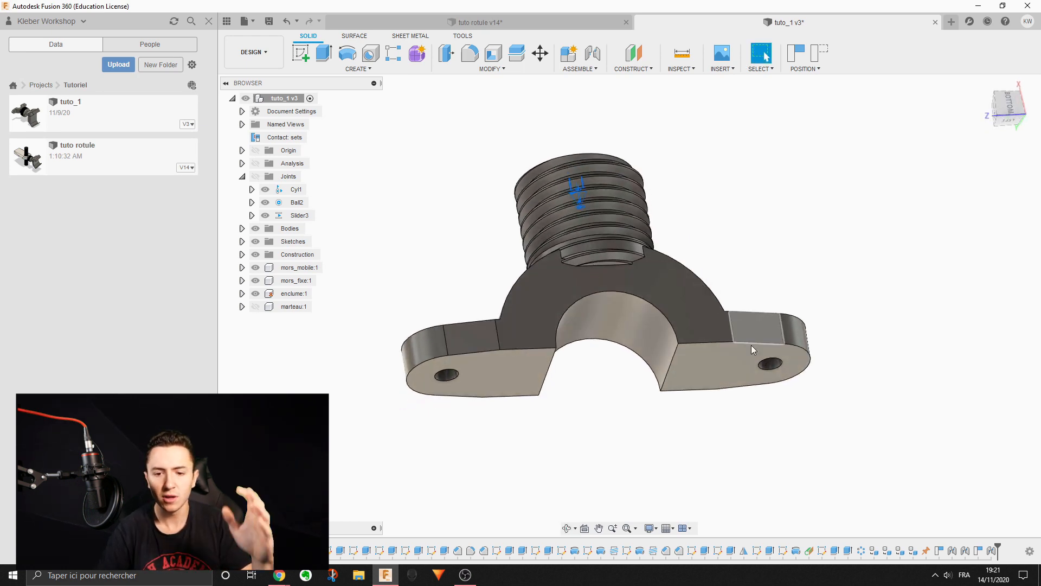
click(724, 366)
click(473, 376)
key(F4)
drag(788, 269, 825, 297)
key(Escape)
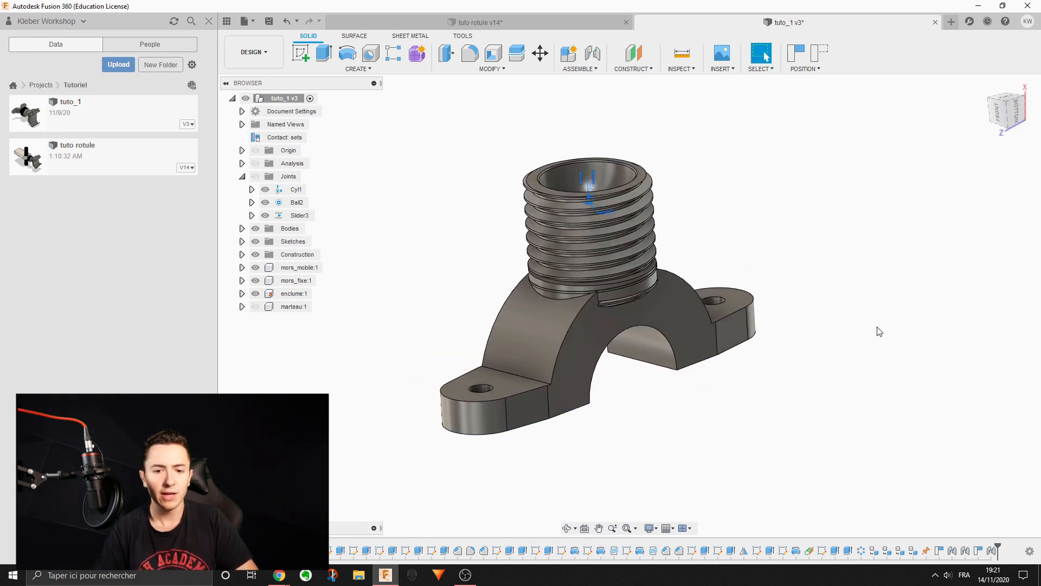
middle_drag(855, 315, 853, 326)
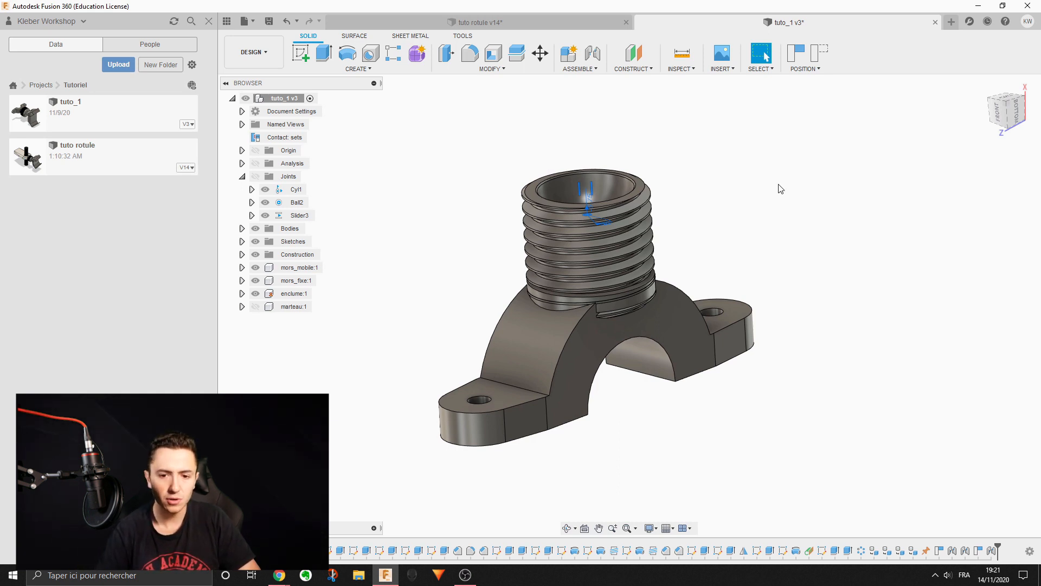
shift+middle_drag(746, 260, 725, 225)
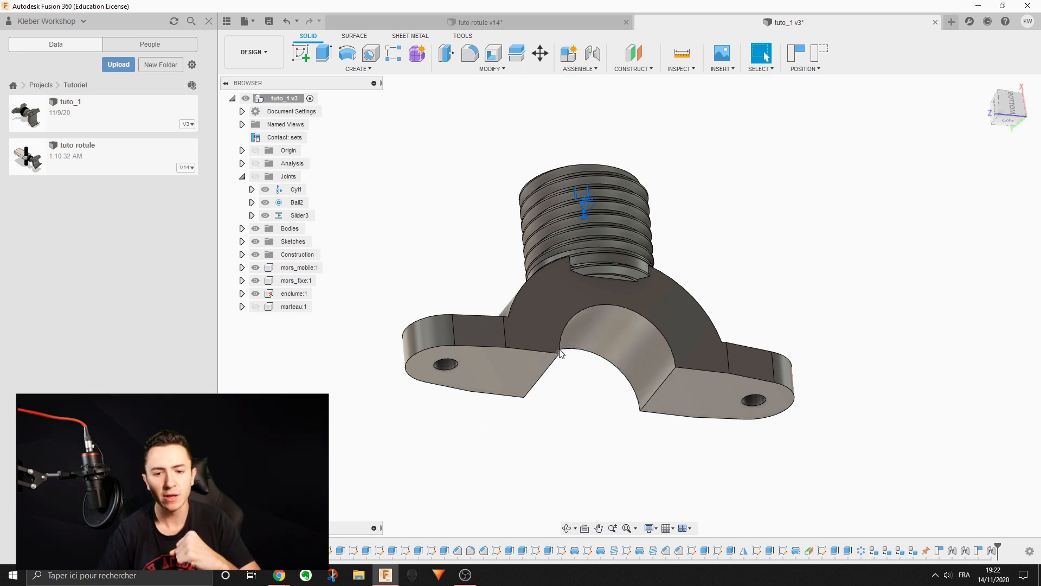
shift+middle_drag(616, 320, 670, 330)
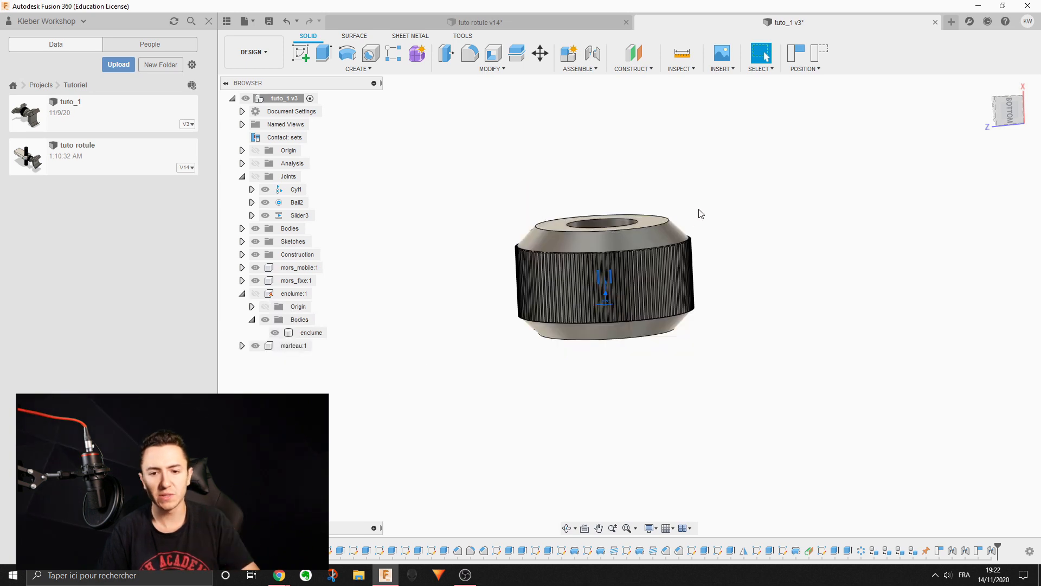
Examine the marteau on its own from both ends, including its chamfered faces, opening and internal thread
shift+middle_drag(700, 211, 711, 190)
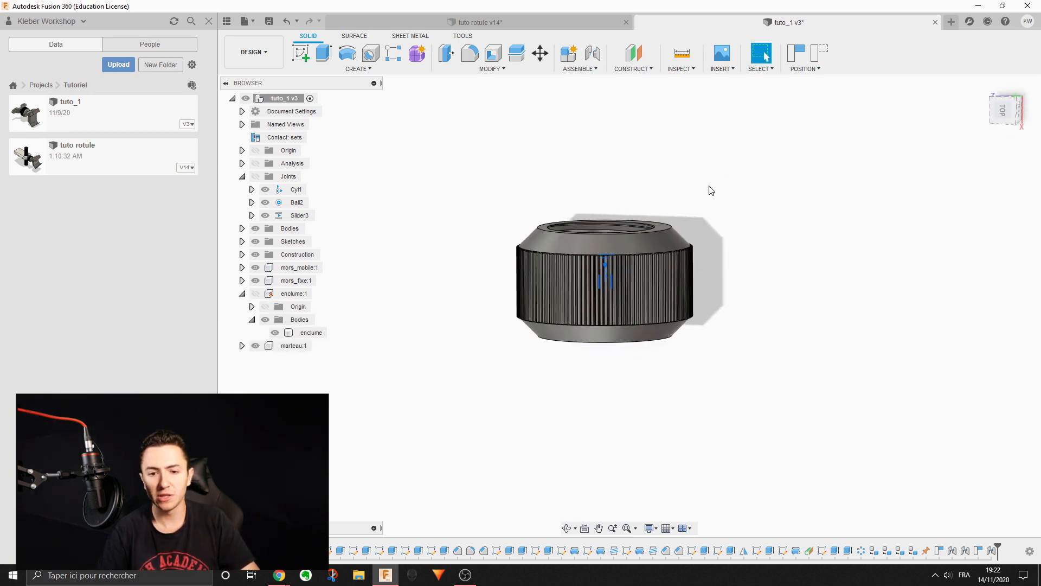
scroll(646, 310, up, 3)
shift+middle_drag(645, 310, 564, 238)
click(564, 238)
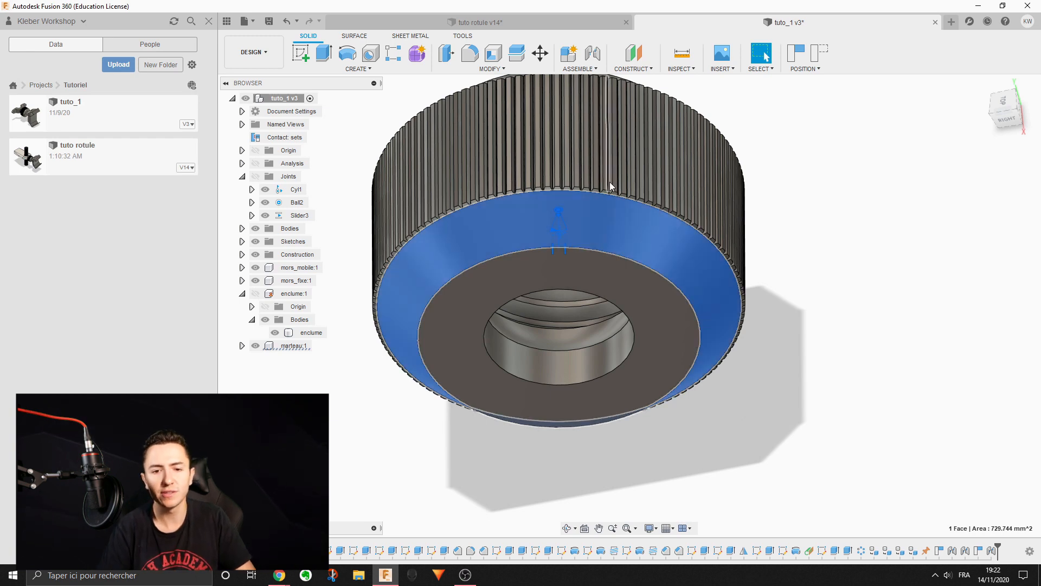
shift+middle_drag(610, 181, 616, 236)
middle_drag(620, 133, 642, 277)
scroll(619, 194, down, 3)
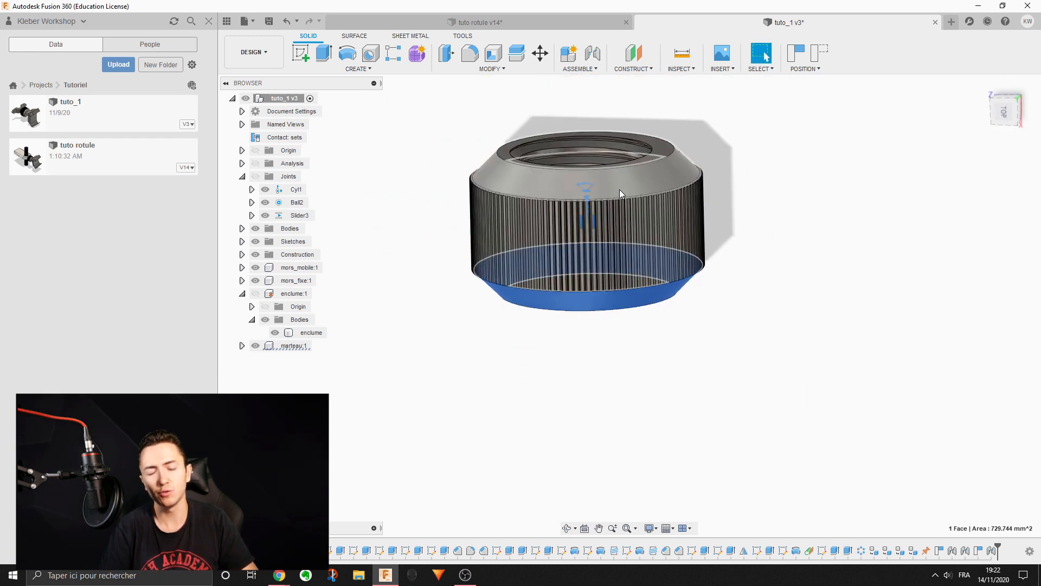
shift+middle_drag(646, 172, 666, 280)
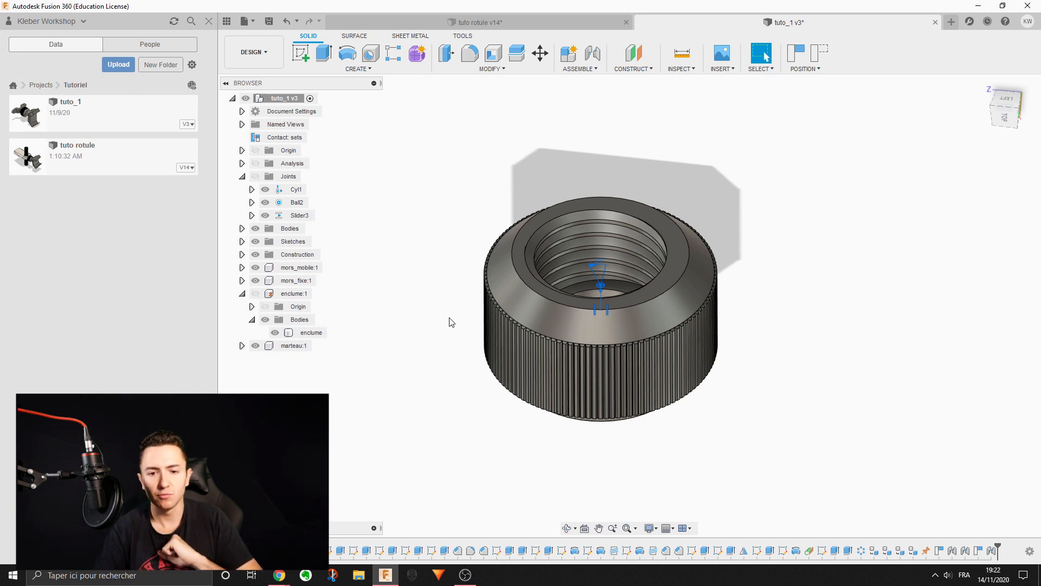
Hide the enclume and marteau and show the mors_fixe alone
click(255, 295)
scroll(463, 293, down, 4)
middle_drag(507, 270, 510, 273)
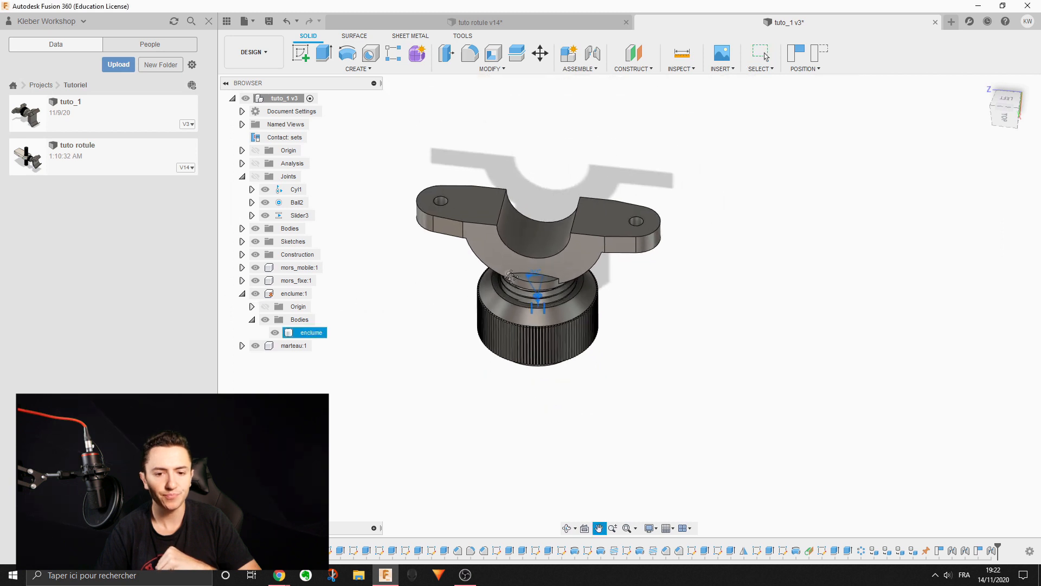
click(255, 294)
click(255, 346)
click(256, 280)
click(242, 280)
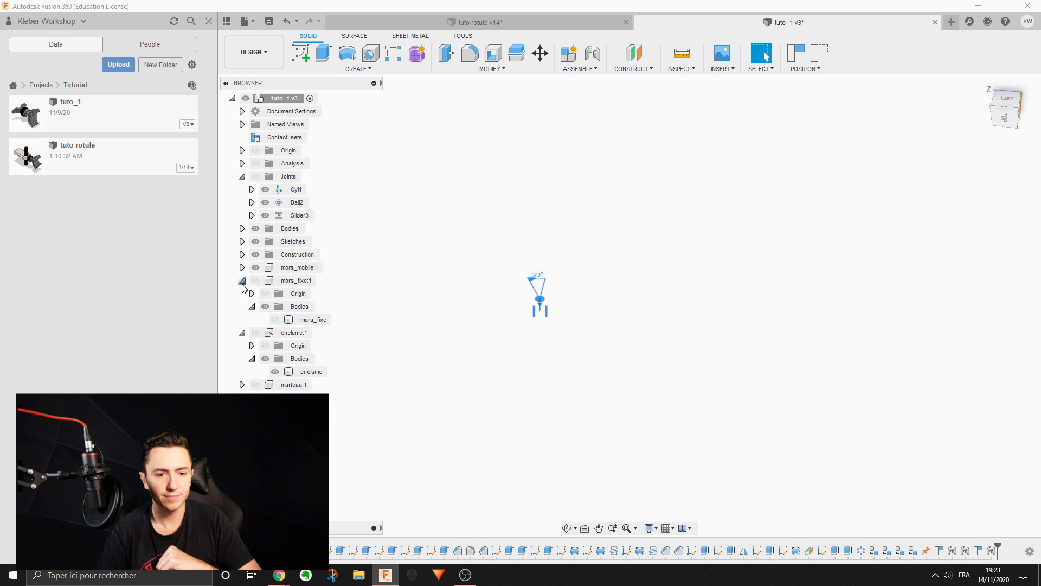
click(256, 280)
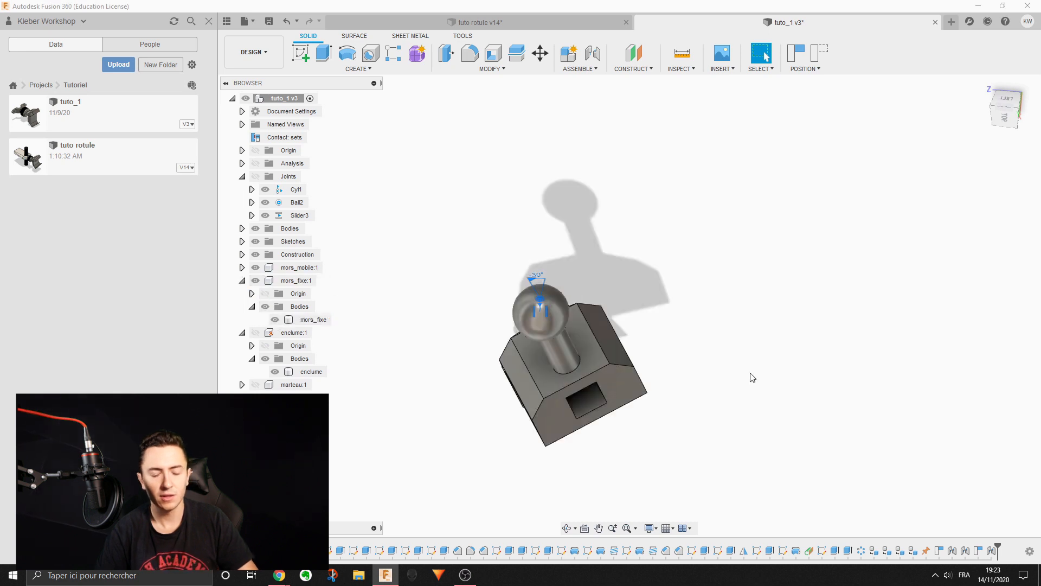
Examine the mors_fixe's ball, stem, square slot and bottom hook from several angles
shift+middle_drag(672, 378, 706, 277)
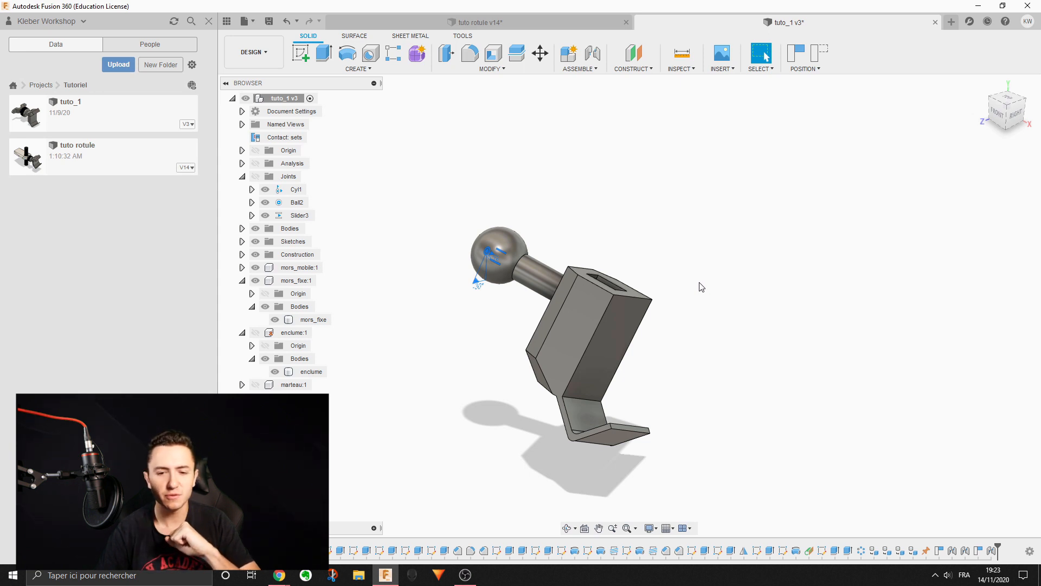
scroll(696, 286, up, 3)
scroll(694, 286, down, 2)
click(600, 282)
shift+middle_drag(599, 282, 664, 303)
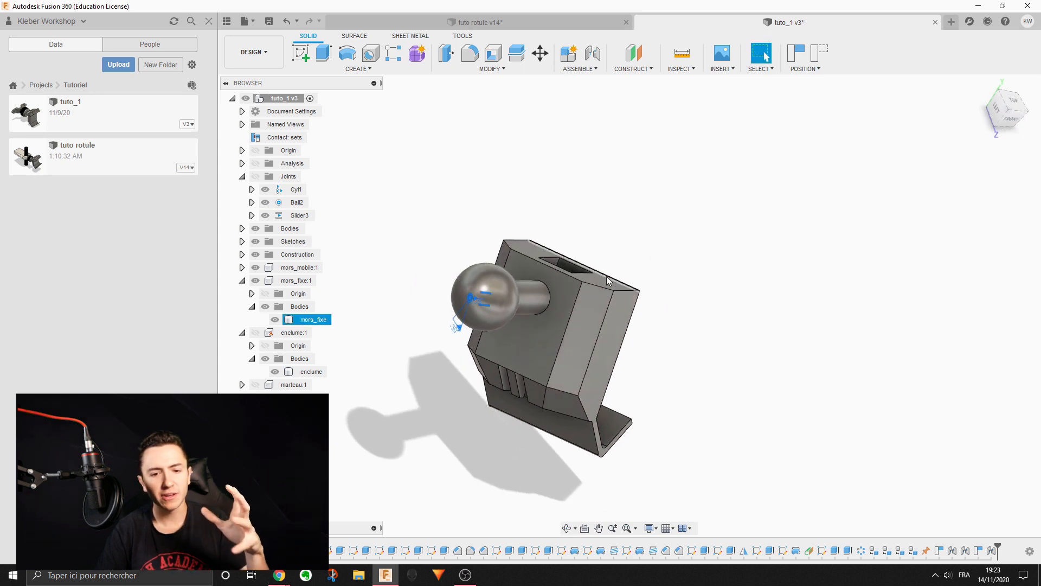
scroll(606, 276, up, 5)
scroll(642, 224, down, 2)
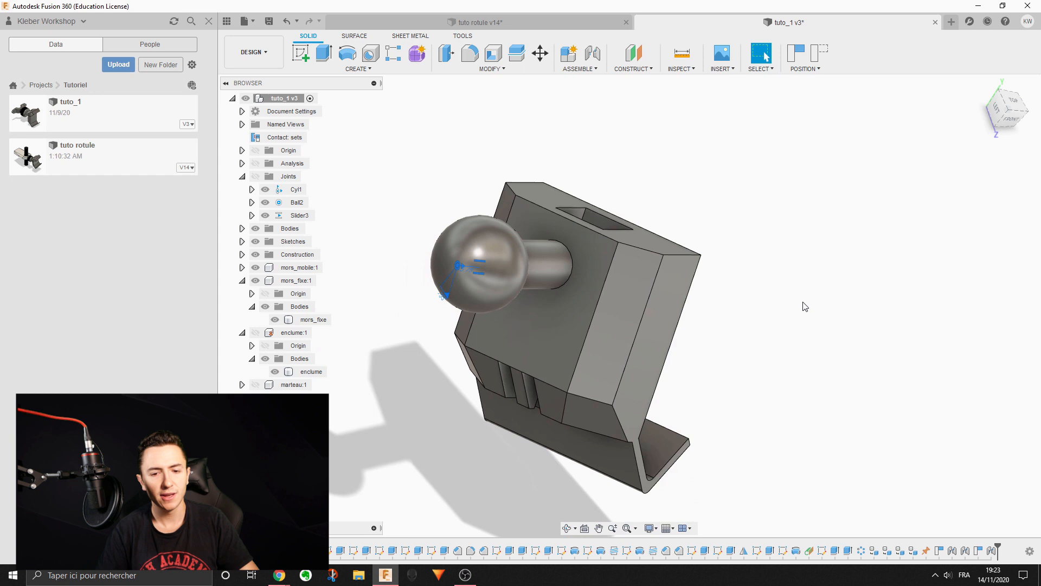
shift+middle_drag(802, 304, 767, 323)
scroll(713, 291, up, 2)
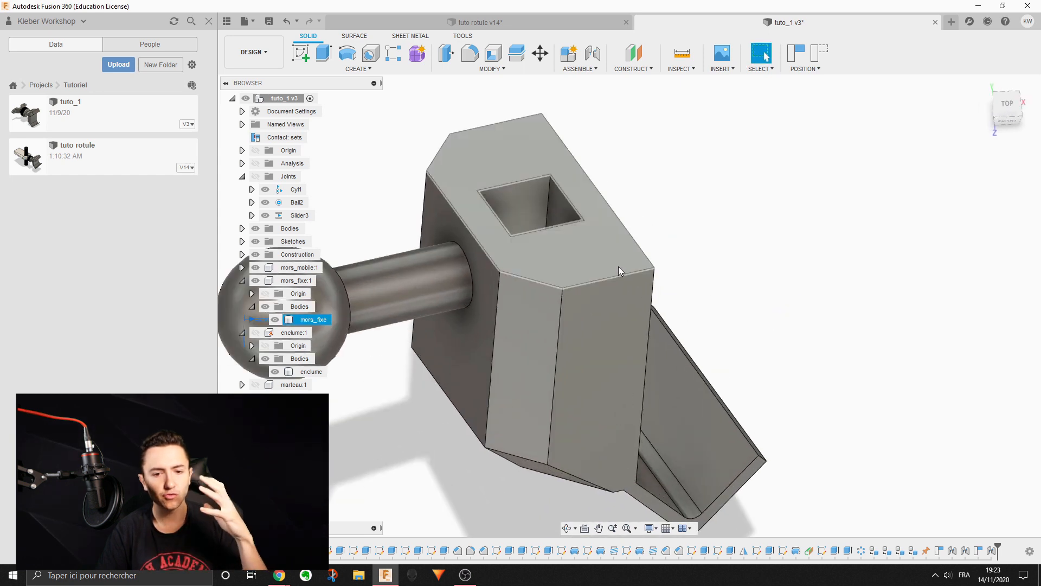
scroll(618, 266, down, 2)
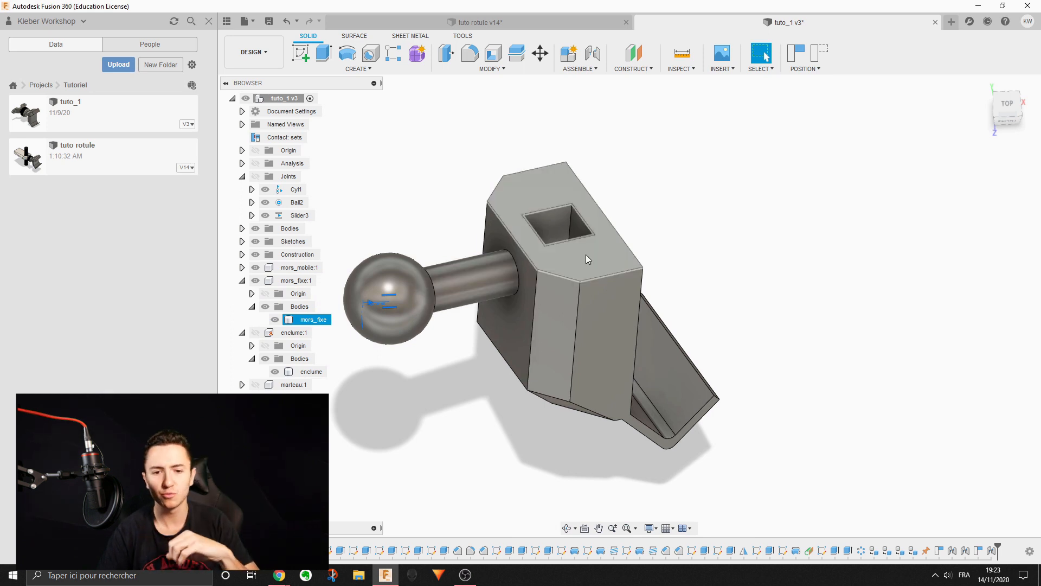
Inspect the mors_fixe's spherical face and the bevelled side face of its block
drag(587, 255, 586, 257)
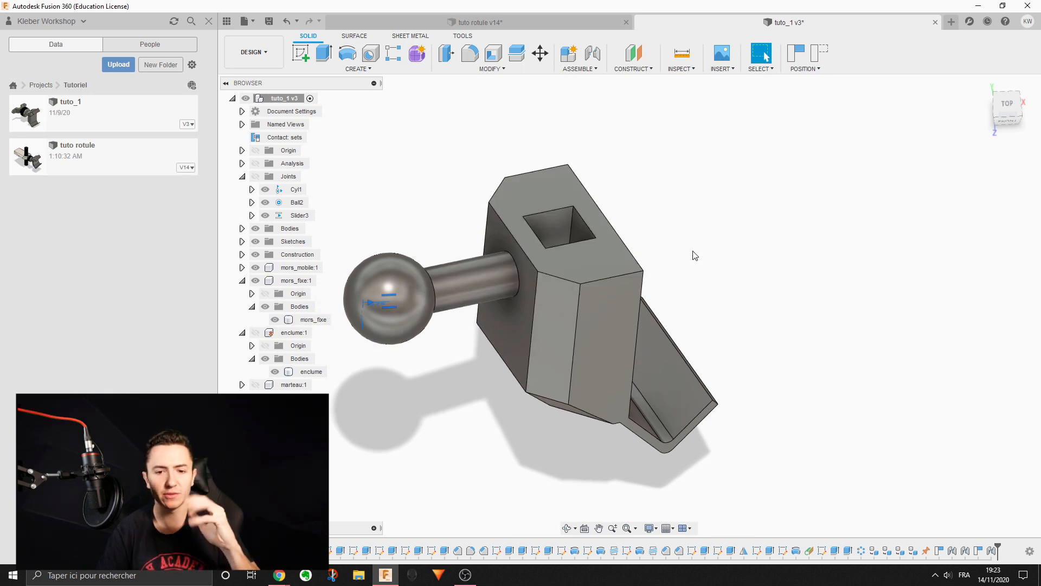
shift+middle_drag(561, 258, 568, 245)
middle_drag(568, 245, 662, 255)
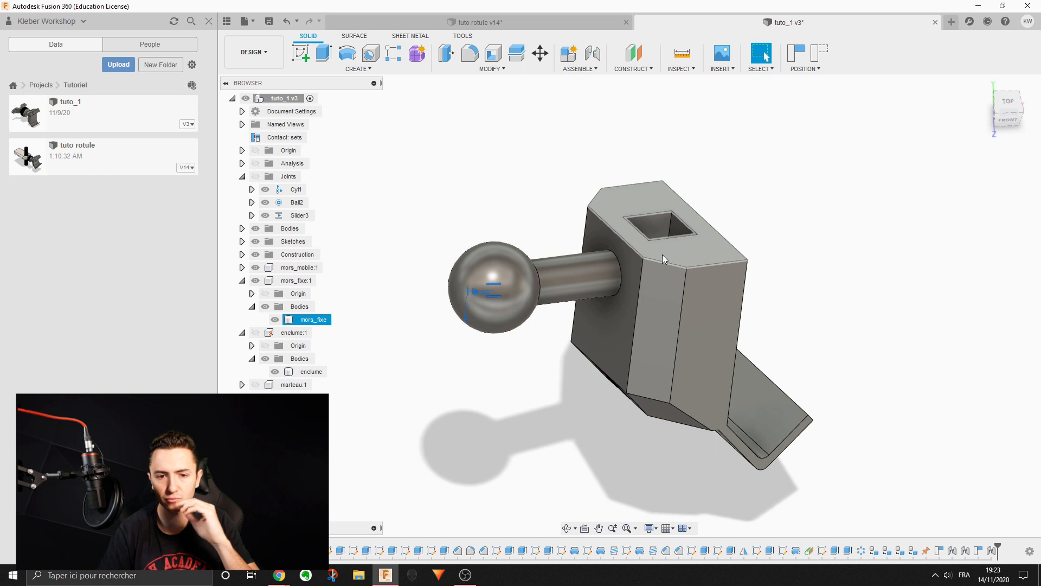
click(585, 271)
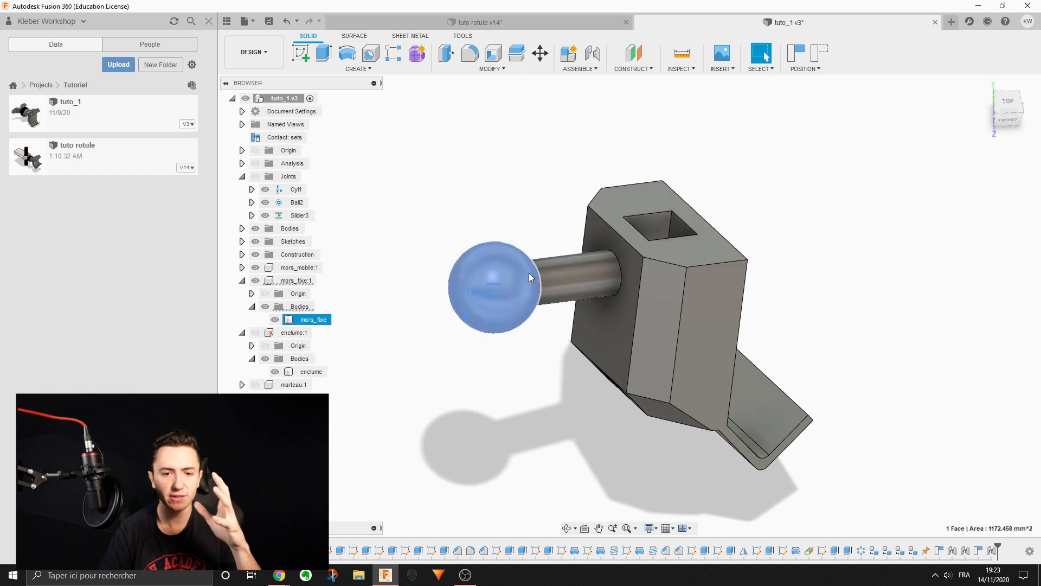
click(652, 289)
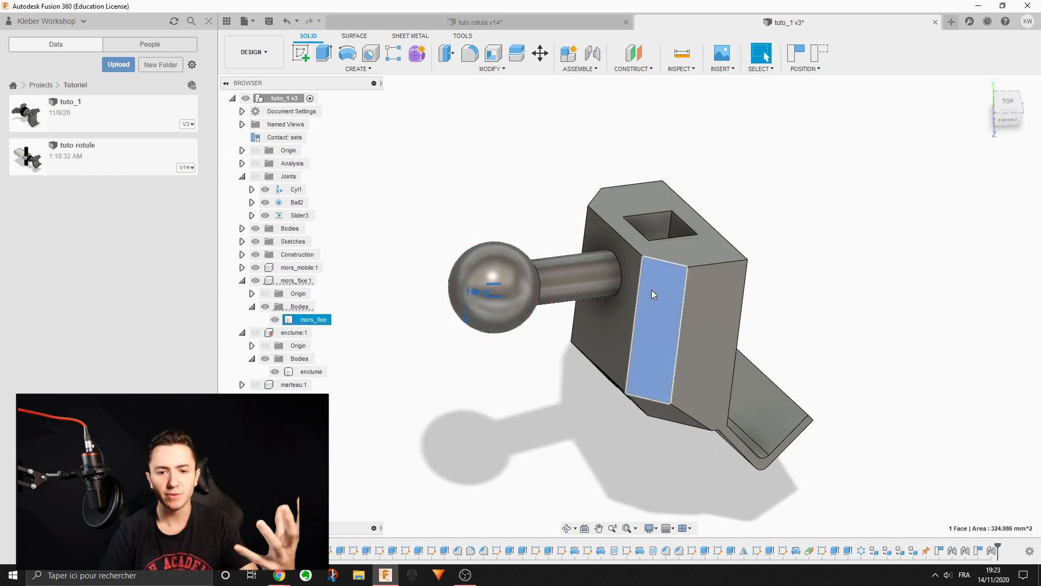
click(770, 254)
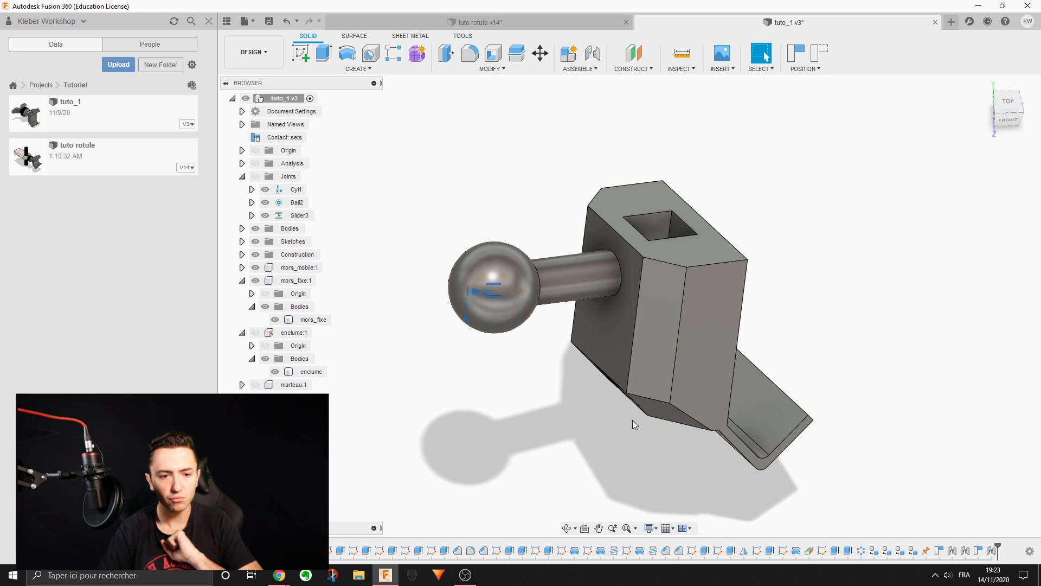
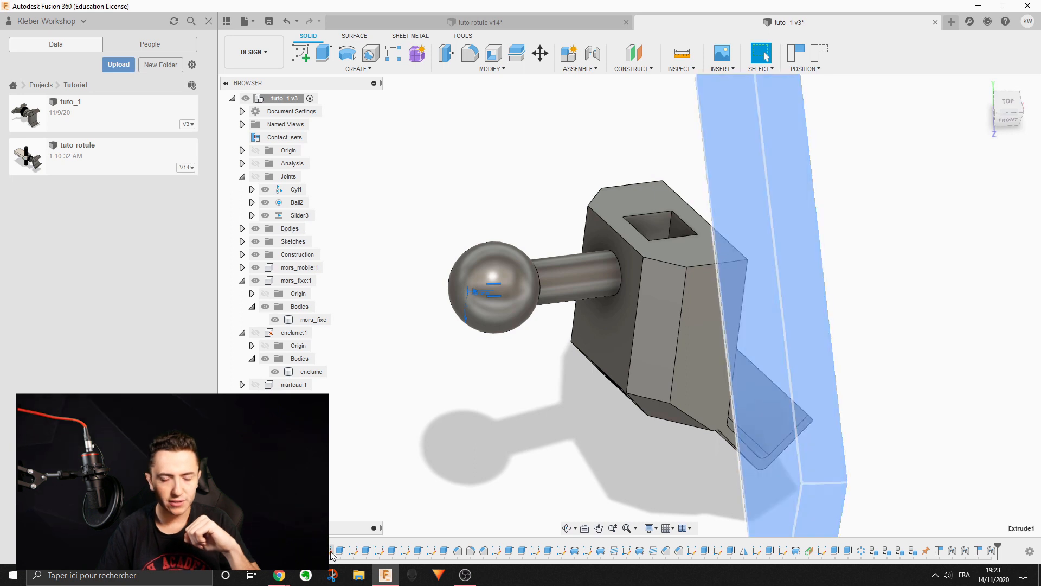
right_click(420, 551)
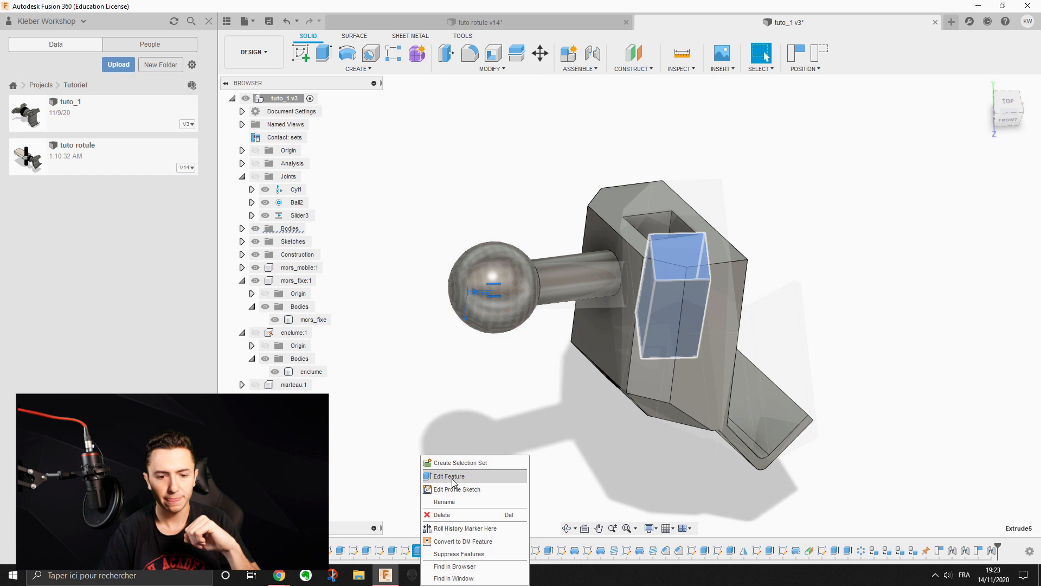
click(450, 476)
click(881, 342)
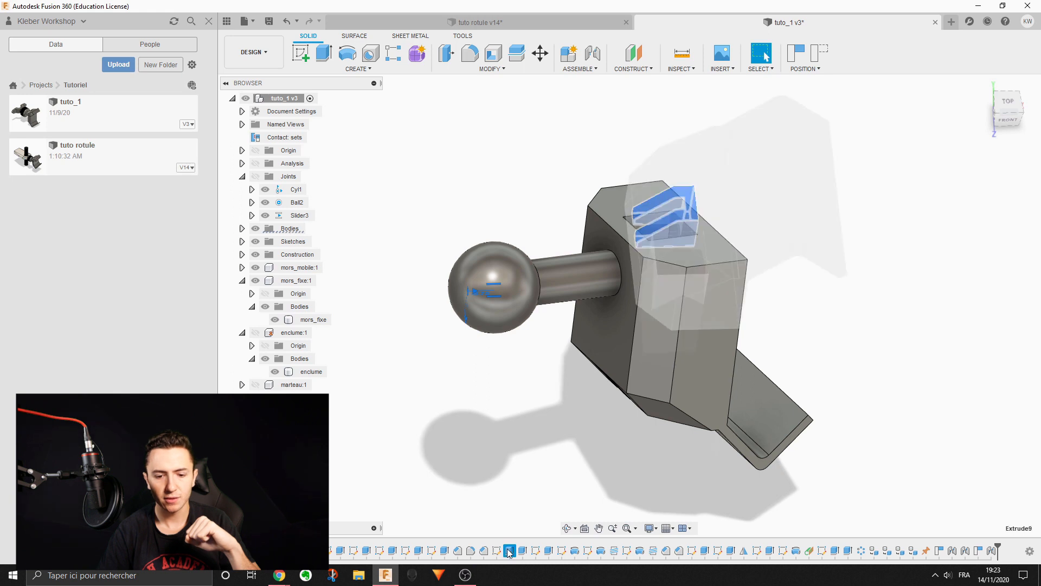
Edit the mors_fixe stem's extrusion and set its operation to New Body, separating it from the block
right_click(548, 551)
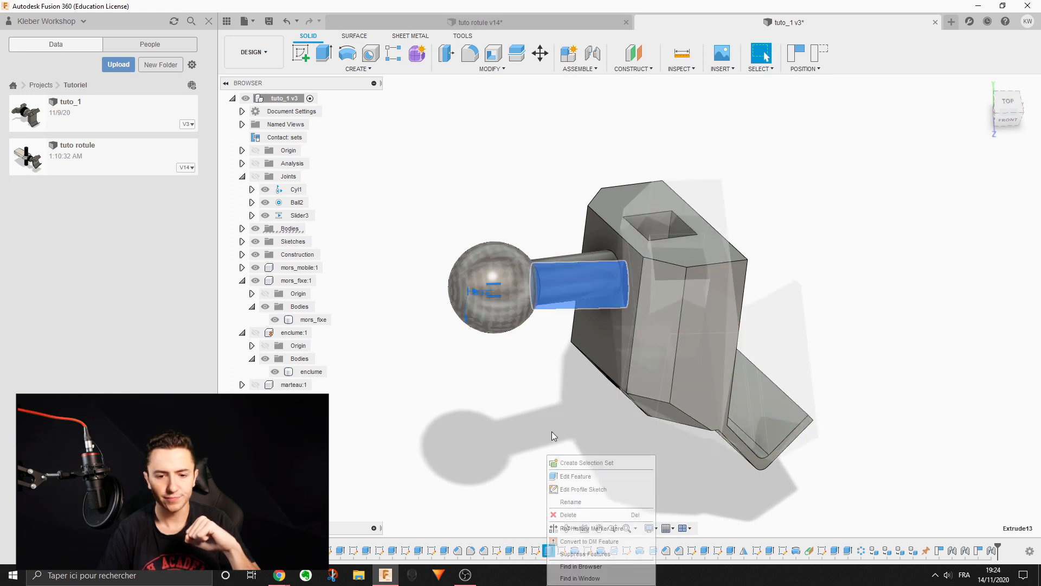
click(564, 476)
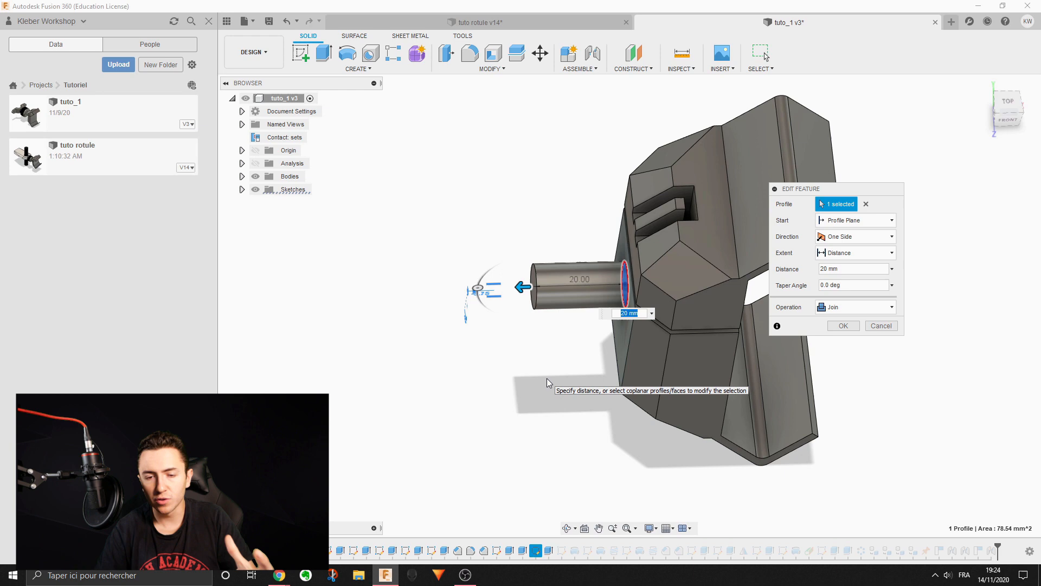
scroll(548, 383, up, 3)
shift+middle_drag(587, 368, 556, 308)
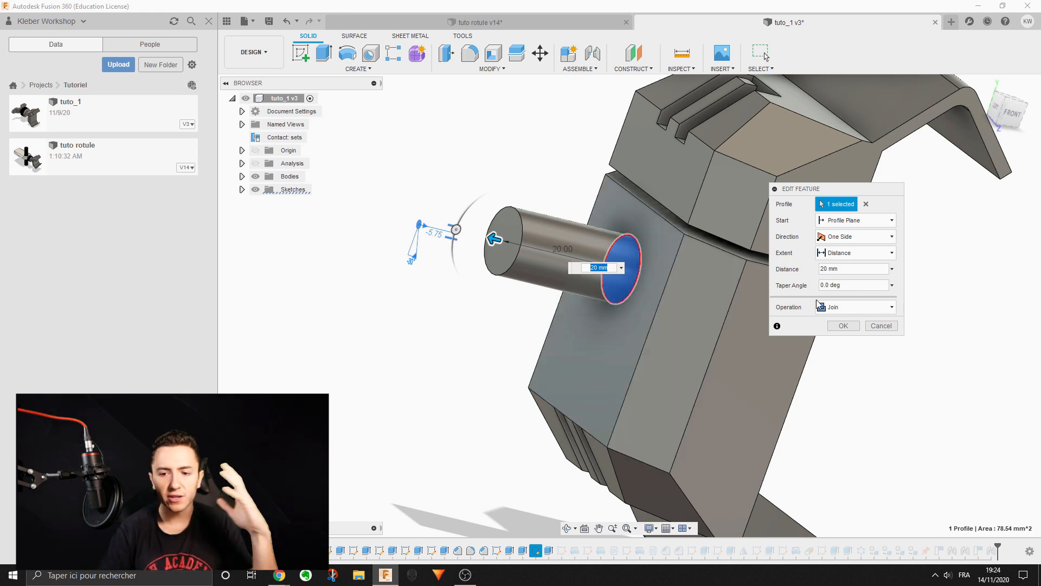
click(834, 307)
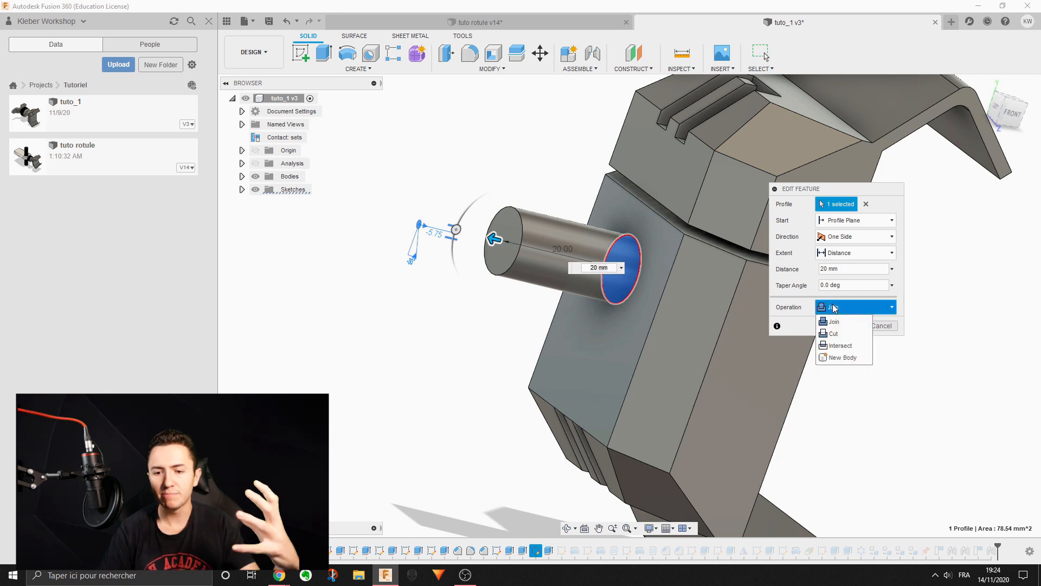
click(843, 358)
click(849, 329)
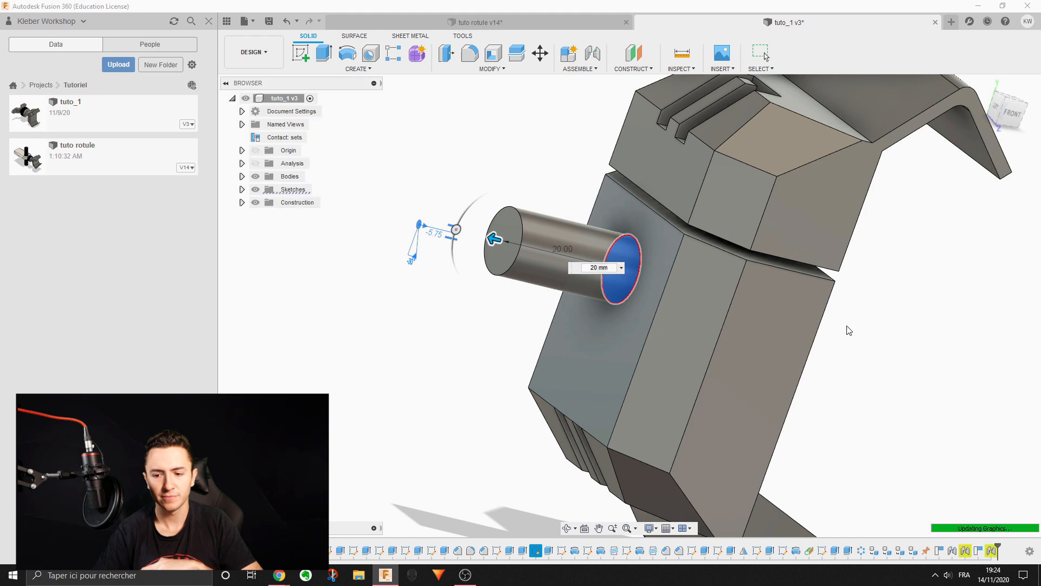
Move the ball and stem away from the block to check that they are separate from it
scroll(812, 313, down, 5)
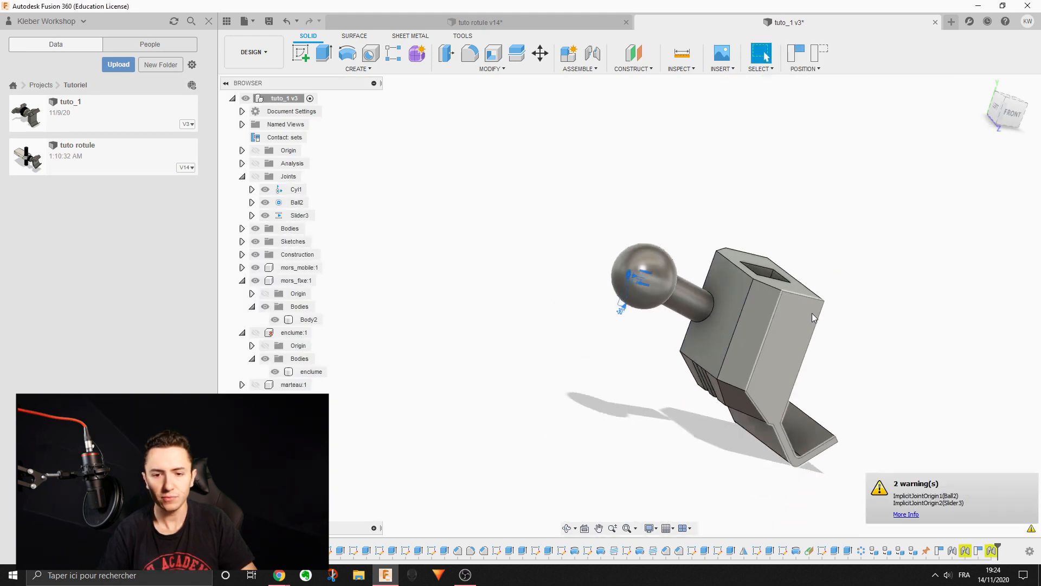
drag(666, 208, 775, 220)
scroll(769, 217, up, 3)
shift+middle_drag(720, 297, 700, 308)
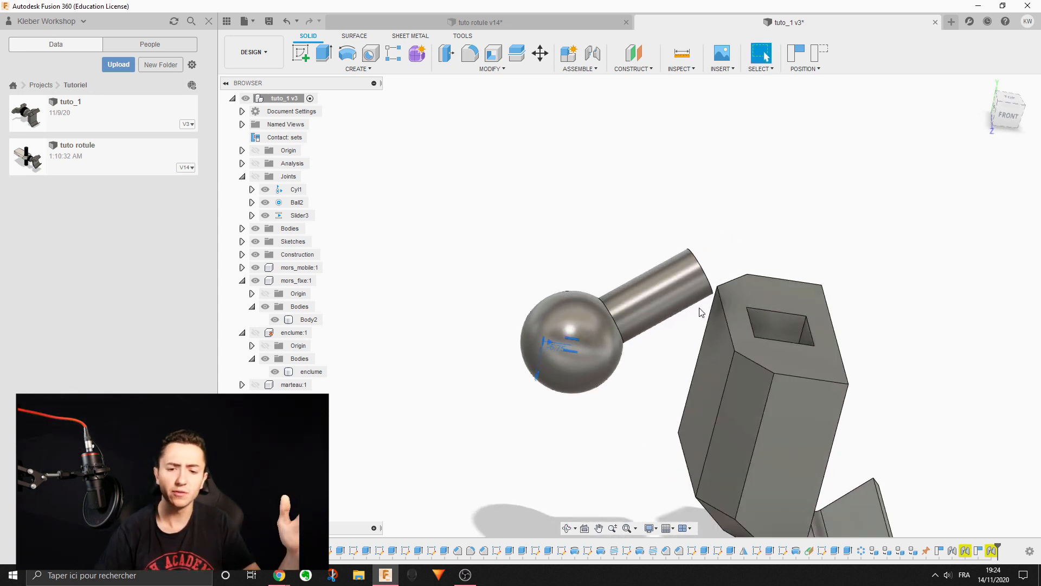
mouse_move(663, 298)
mouse_down()
mouse_move(668, 312)
mouse_move(646, 336)
mouse_move(679, 298)
mouse_up()
click(664, 284)
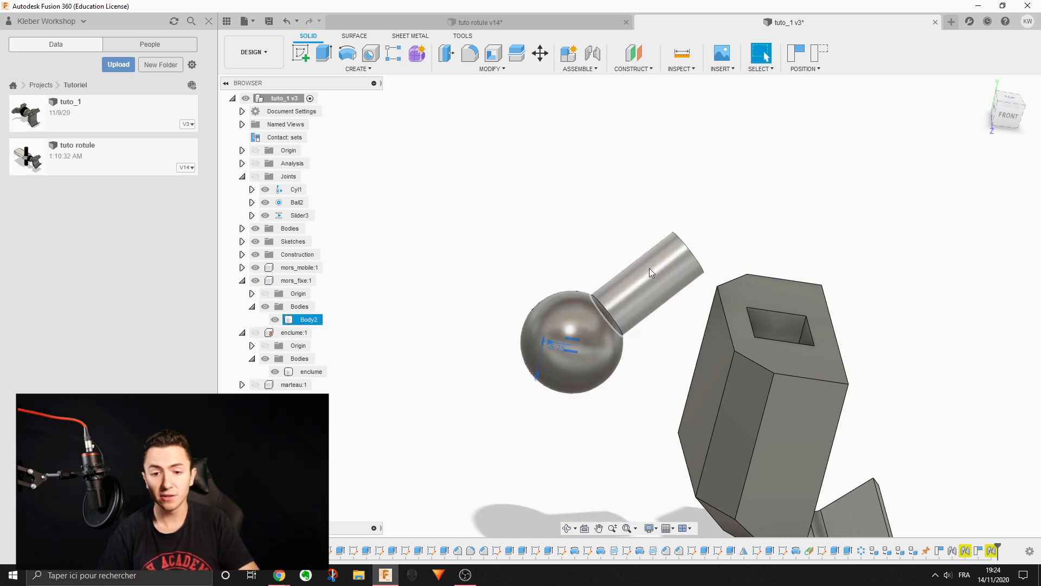
Check which component and bodies folder hold the ball-and-stem body
click(308, 320)
click(392, 451)
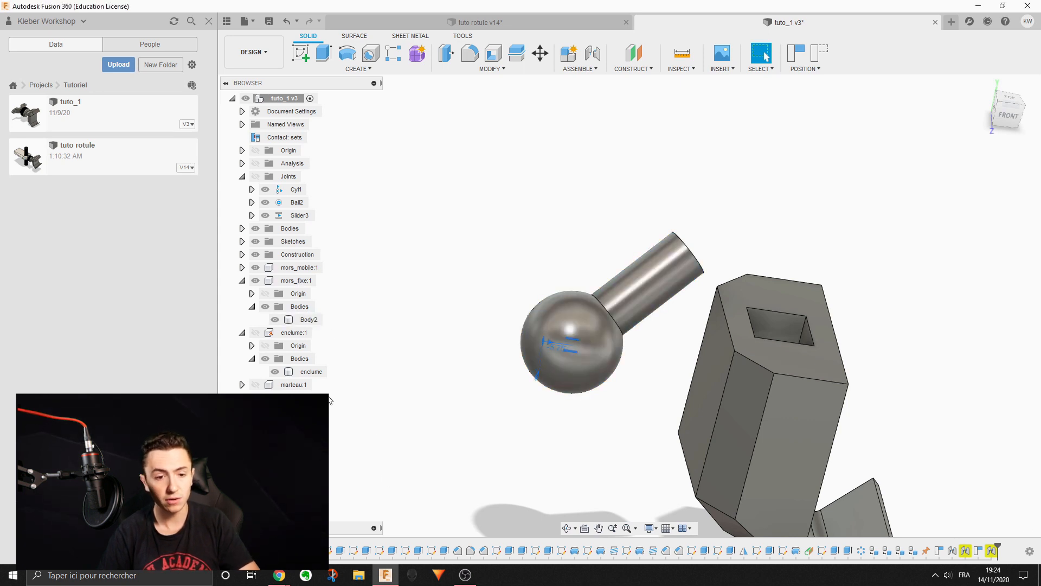
middle_drag(482, 356, 418, 325)
click(296, 309)
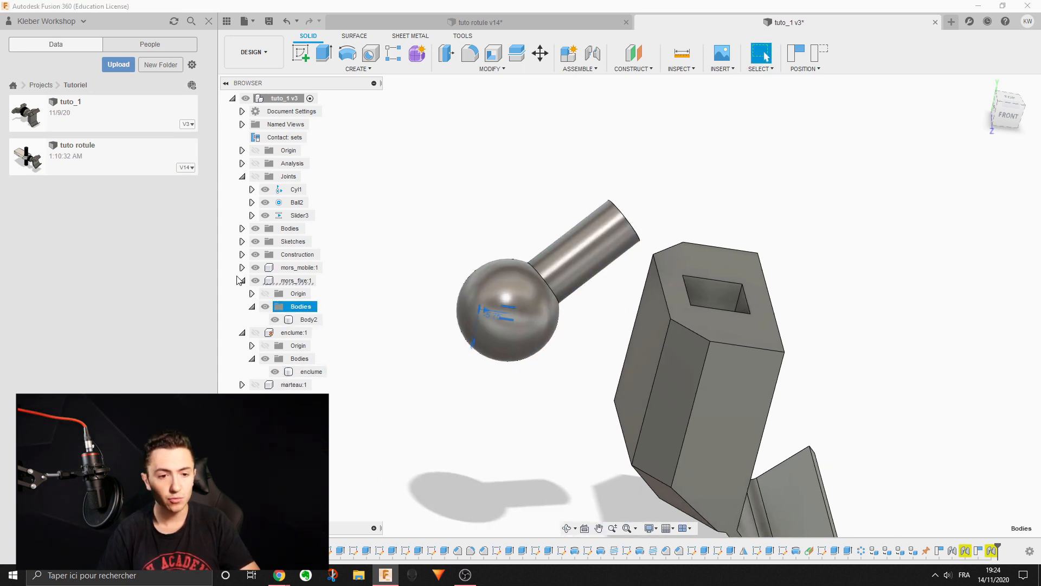
click(243, 281)
click(295, 280)
click(282, 345)
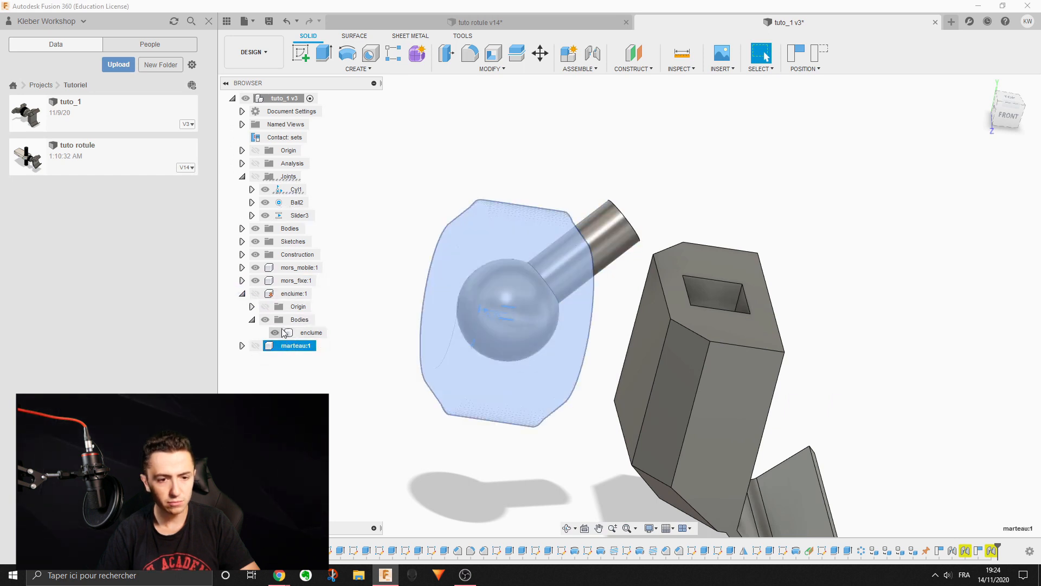
Create a component from the loose mors_fixe block body in the root bodies folder
click(673, 378)
click(242, 228)
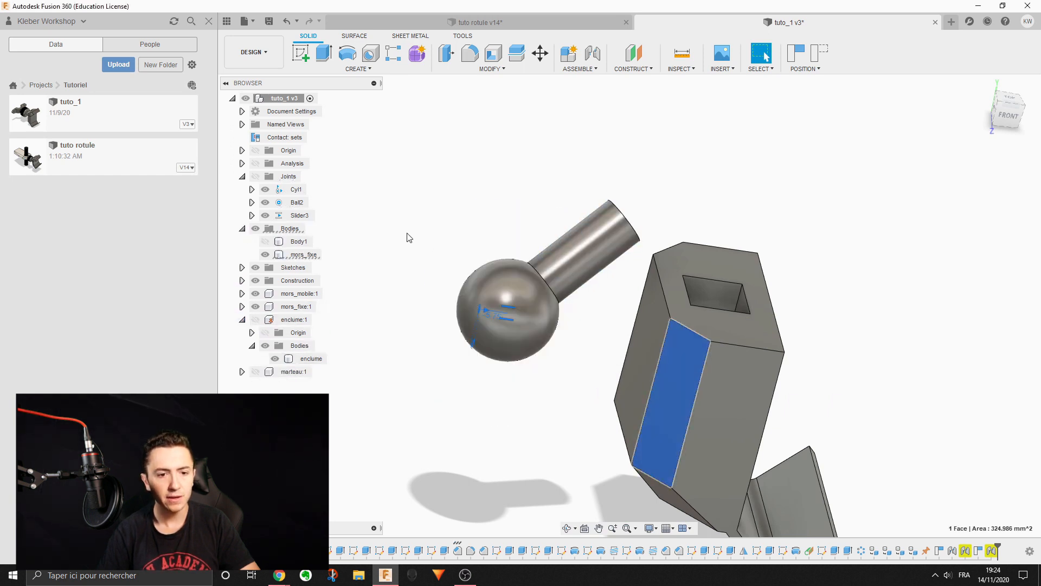
click(290, 254)
right_click(291, 253)
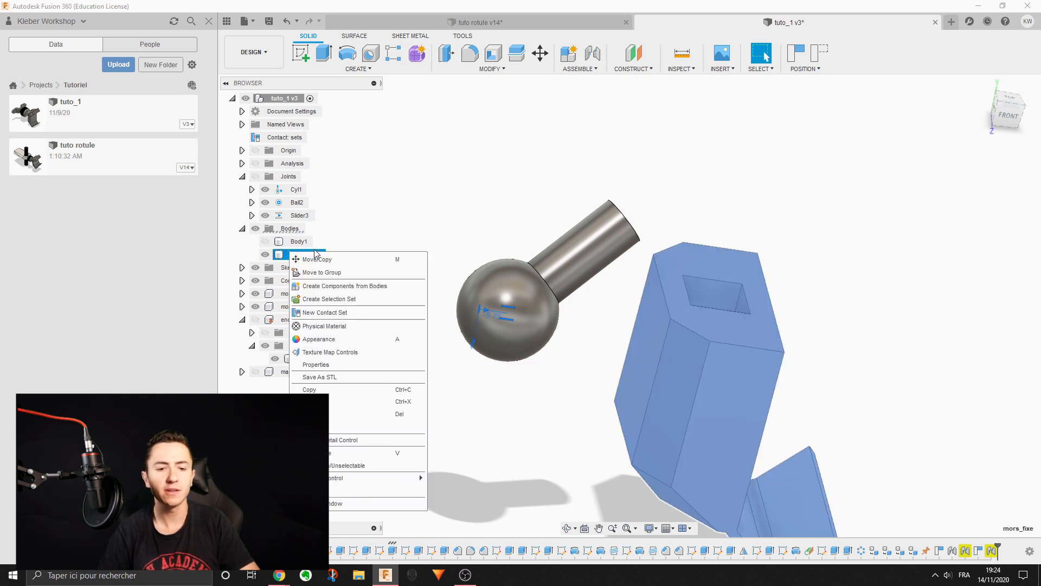
click(413, 234)
key(m)
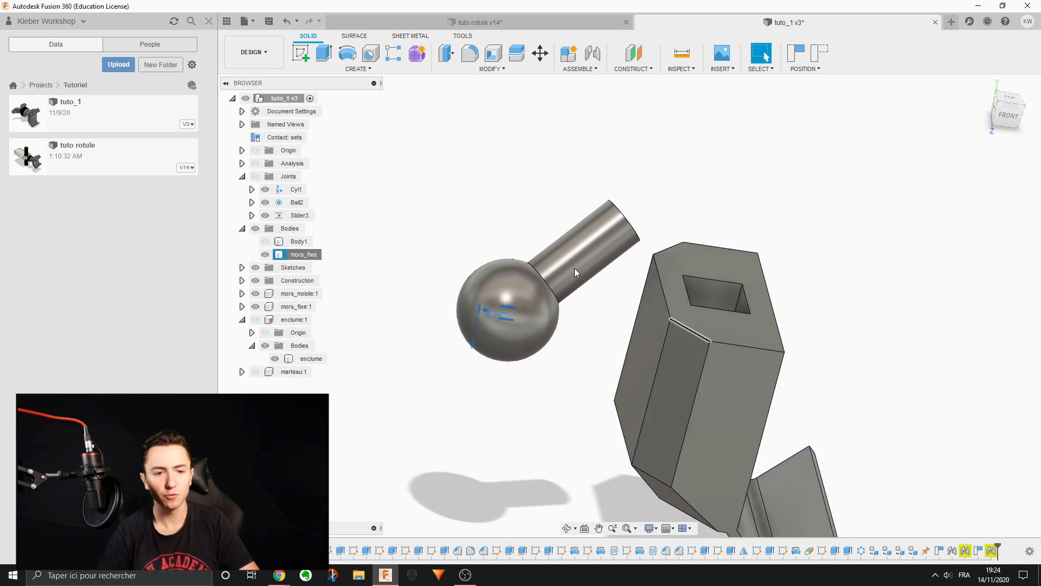
right_click(304, 254)
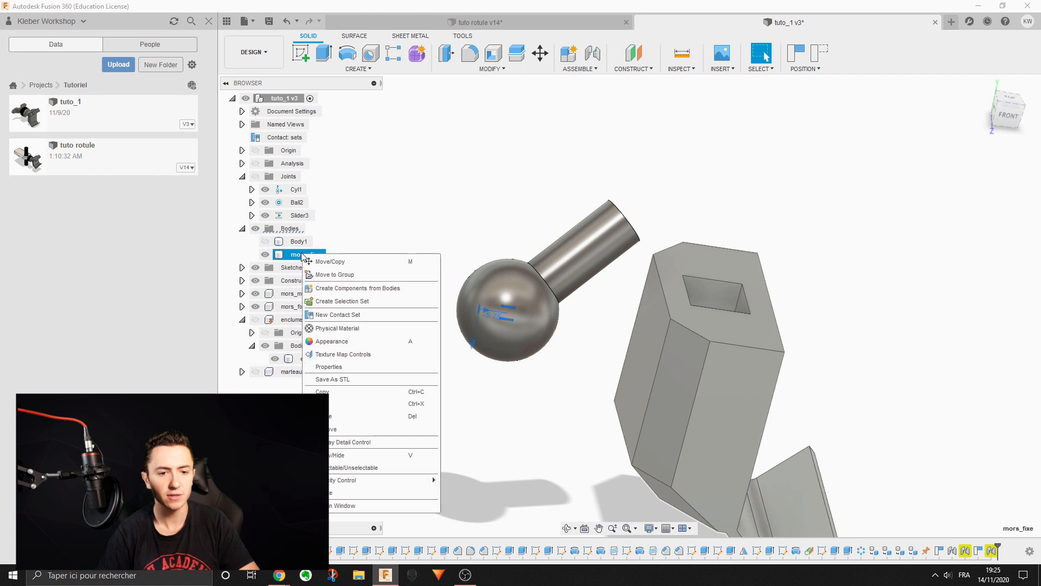
click(347, 286)
Inspect the block's stem-side face and the extrusion Extrude6 in the design history
shift+middle_drag(811, 405, 644, 255)
drag(642, 251, 632, 282)
click(684, 331)
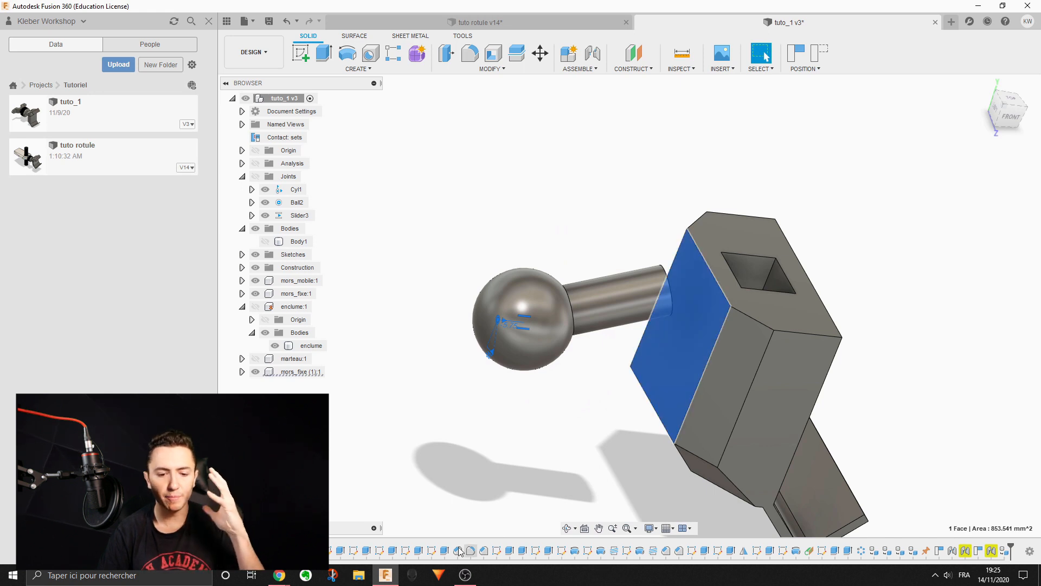
click(442, 554)
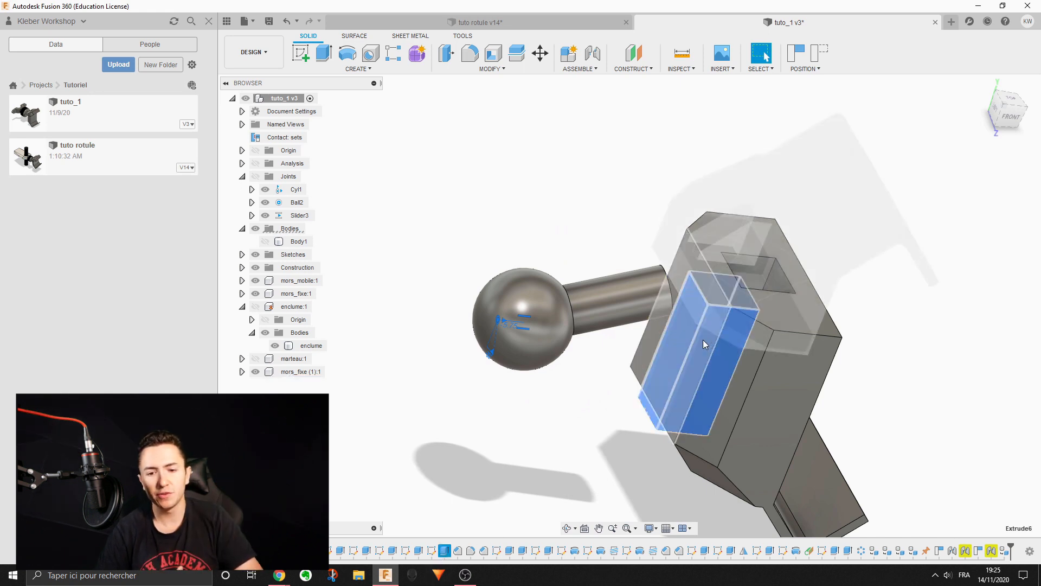
click(910, 438)
Swing the ball-and-stem part around and examine the stem's junction with the ball and its free end
scroll(888, 433, up, 3)
drag(522, 228, 350, 386)
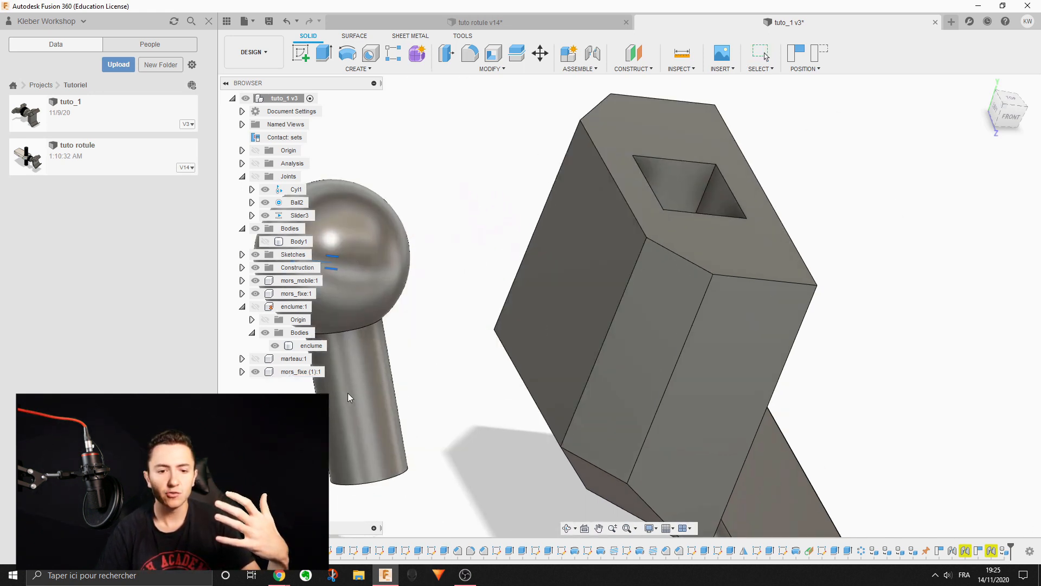
scroll(456, 297, up, 3)
drag(512, 388, 536, 132)
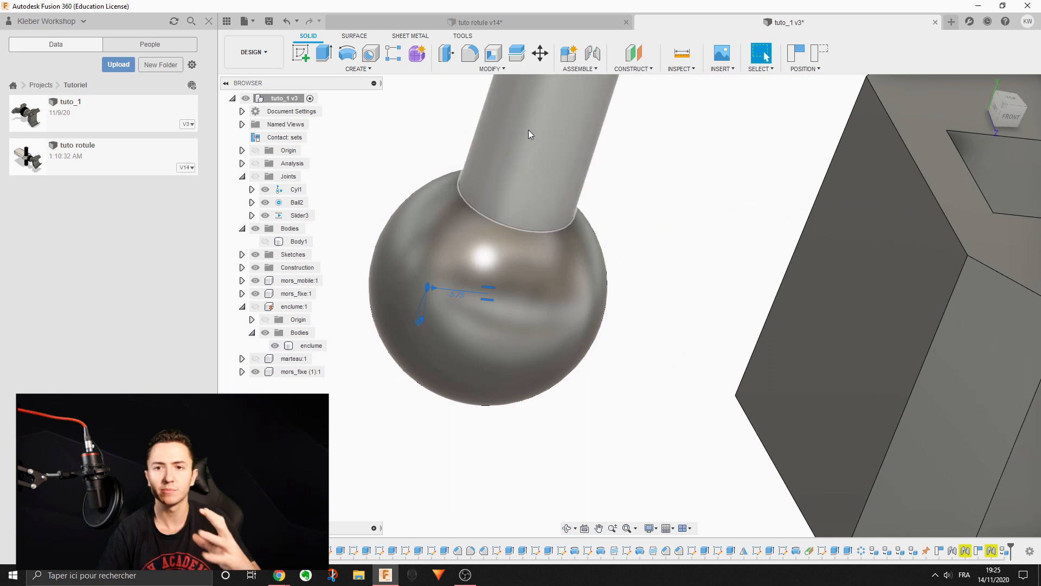
middle_drag(634, 248, 565, 288)
scroll(565, 288, down, 3)
drag(659, 298, 669, 187)
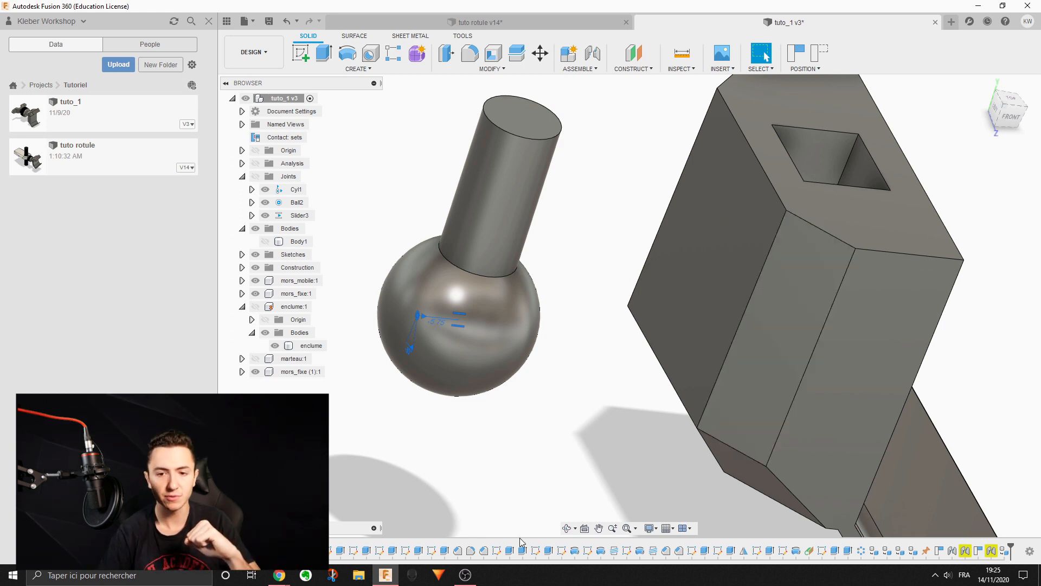
Examine the stem's circle sketch, its free end face and the block's rectangular sketches in the design history
click(536, 551)
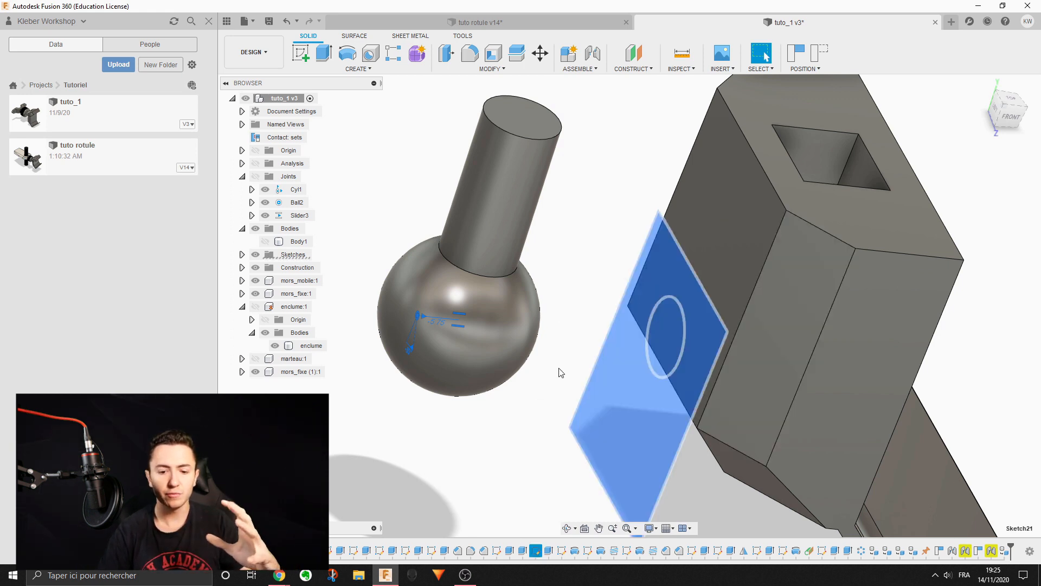
click(620, 297)
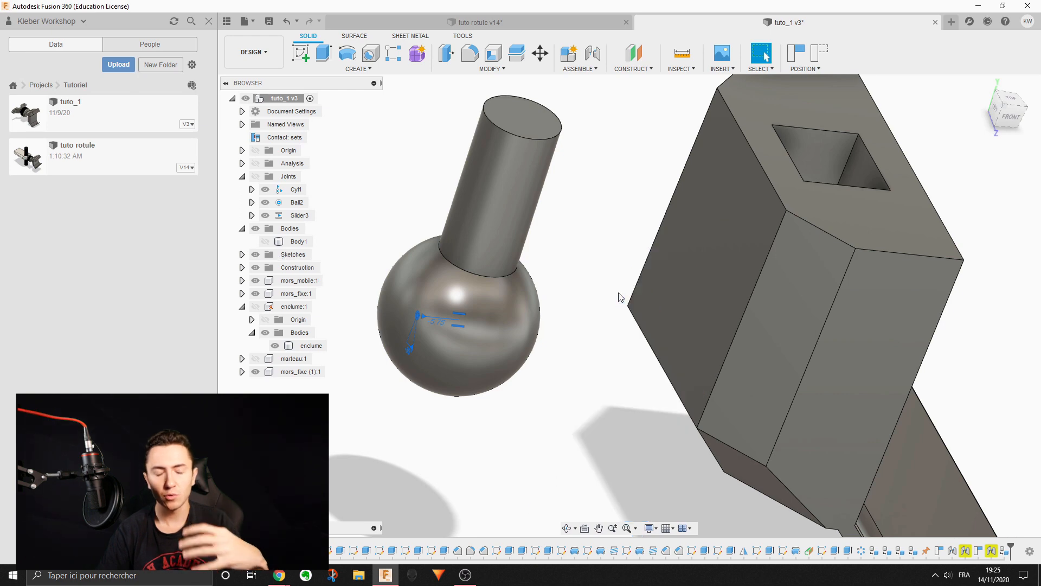
click(533, 127)
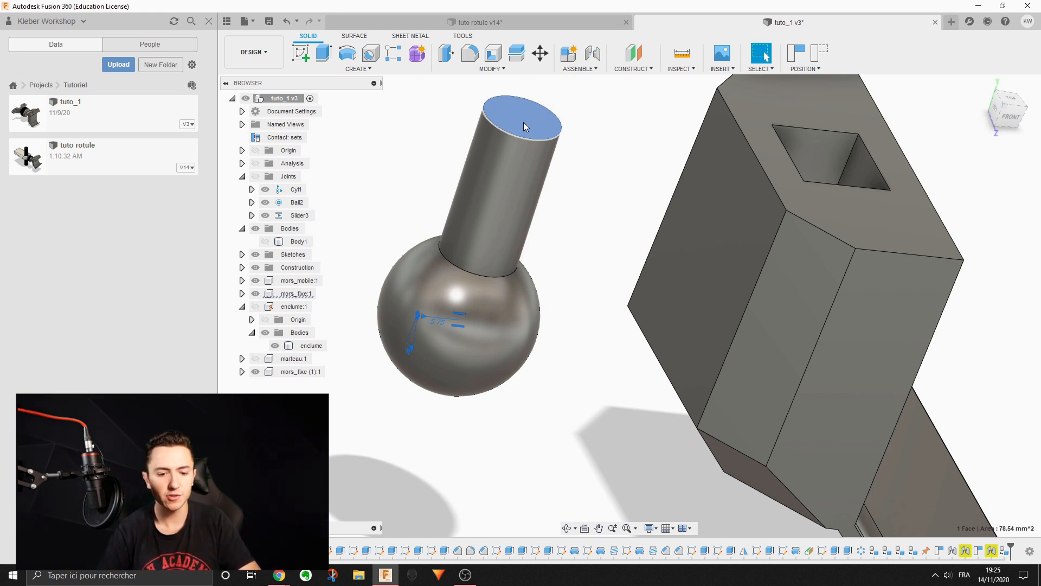
click(431, 551)
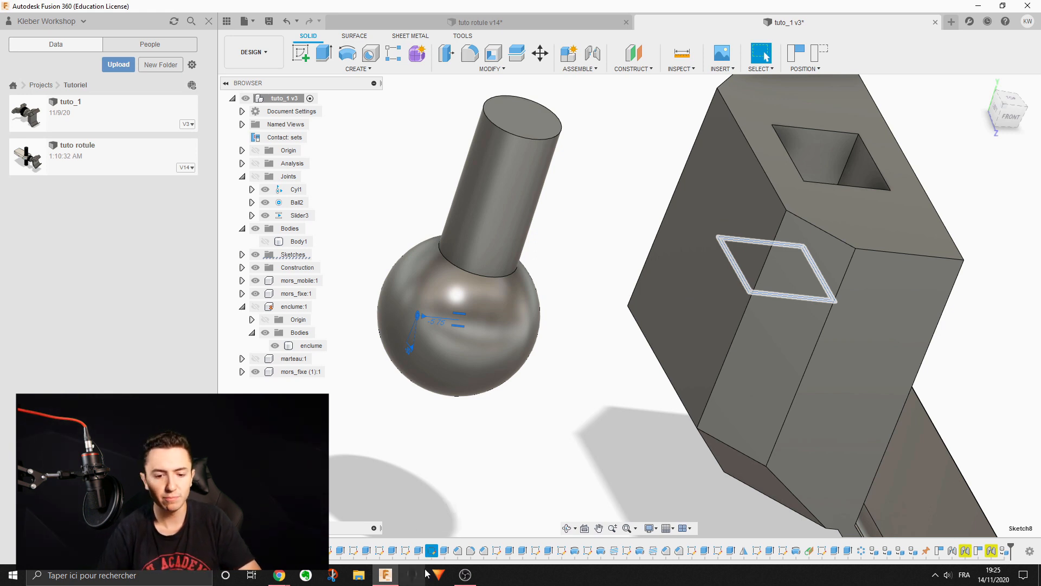
click(405, 550)
scroll(476, 522, down, 3)
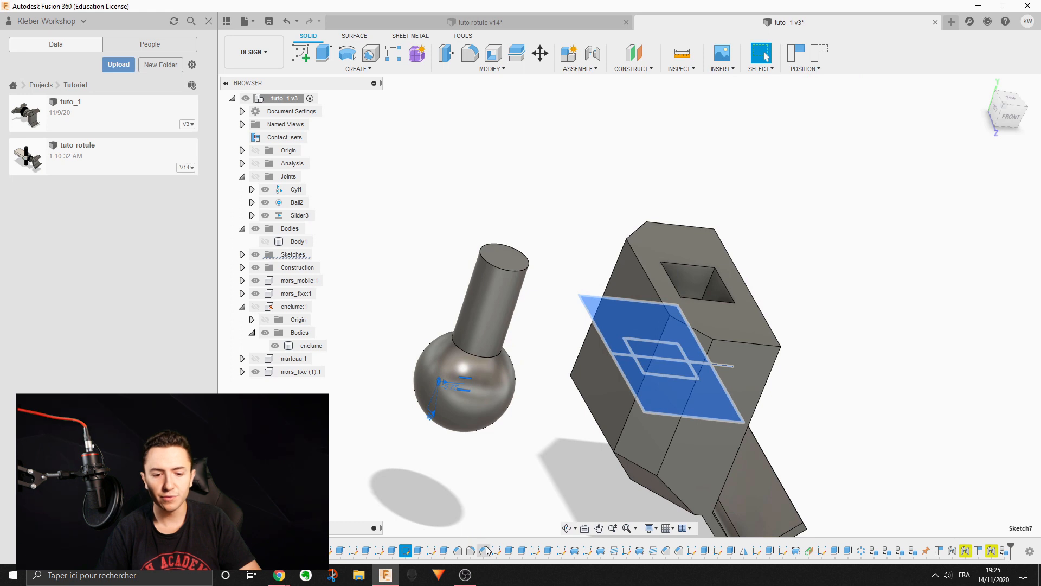
click(535, 550)
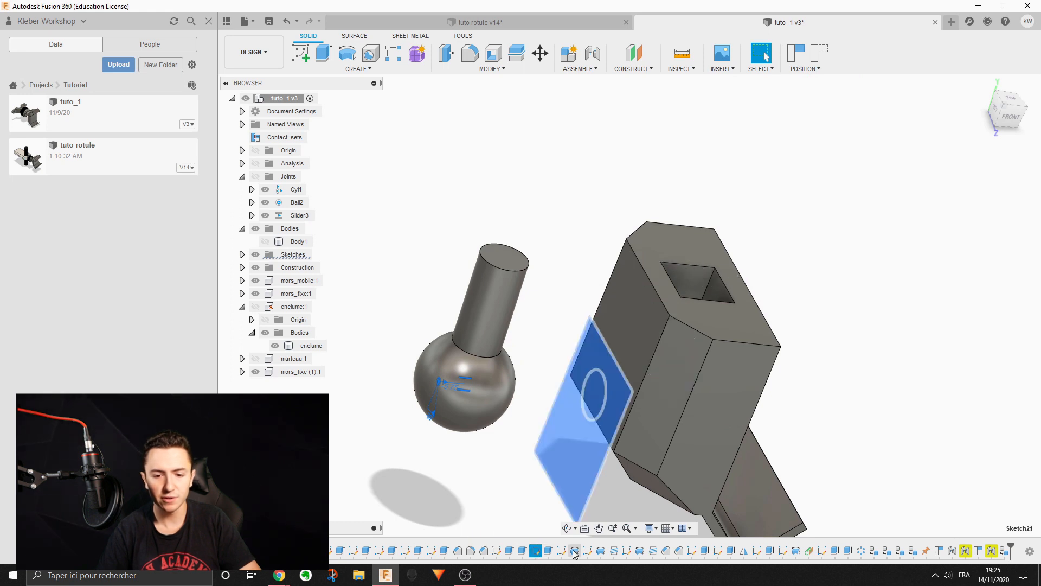
Roll the design history back to just after the stem's extrusion and identify the stem's body
mouse_move(1012, 545)
mouse_down()
mouse_move(540, 536)
mouse_move(556, 546)
mouse_up()
click(529, 519)
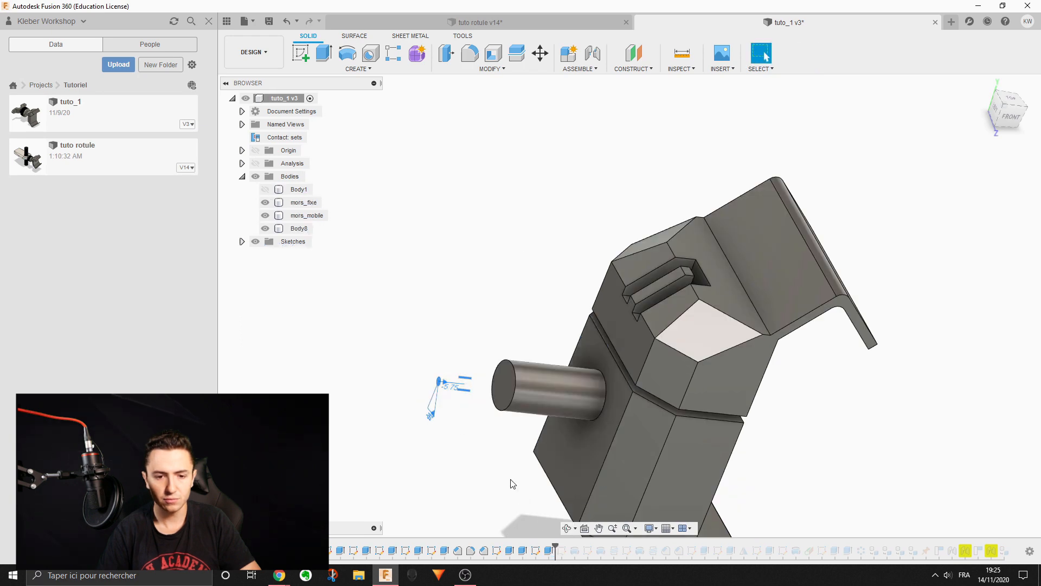
scroll(565, 337, up, 6)
click(606, 217)
click(308, 217)
click(305, 229)
middle_drag(428, 255, 384, 325)
click(383, 325)
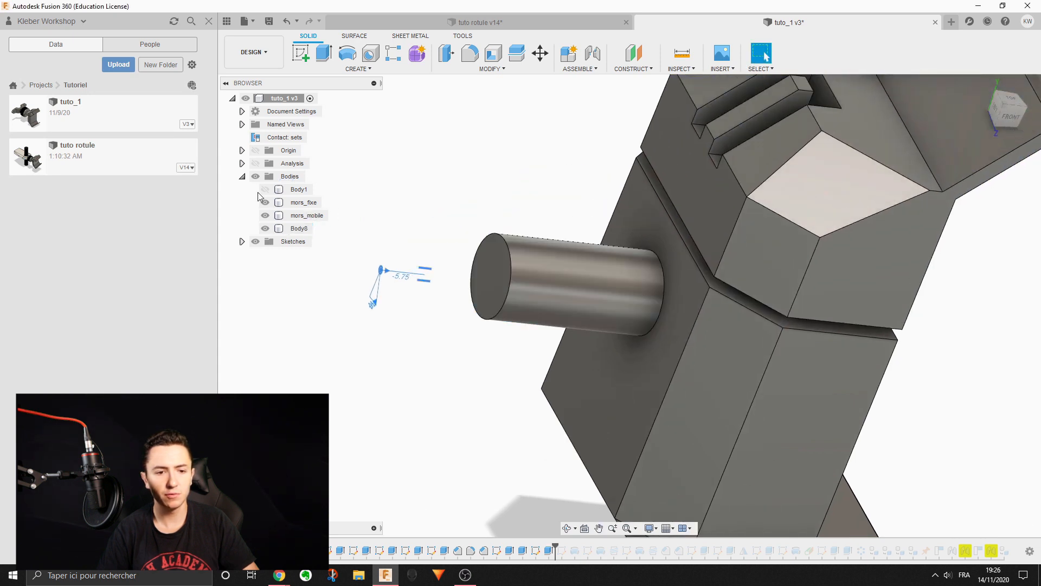
Hide the mors_fixe and mors_mobile bodies so that only the cylindrical stem is shown
click(265, 202)
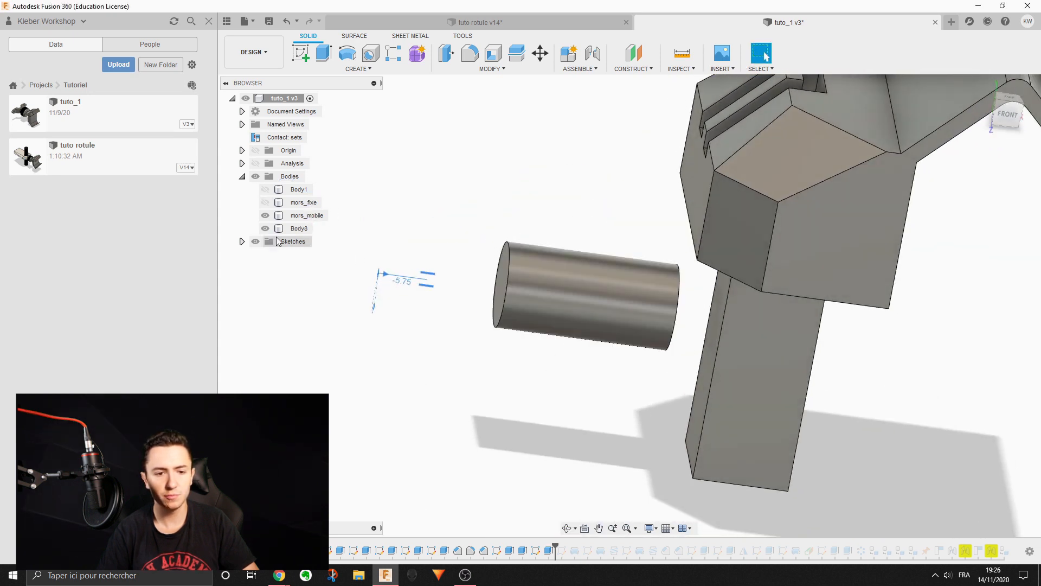
click(782, 204)
key(v)
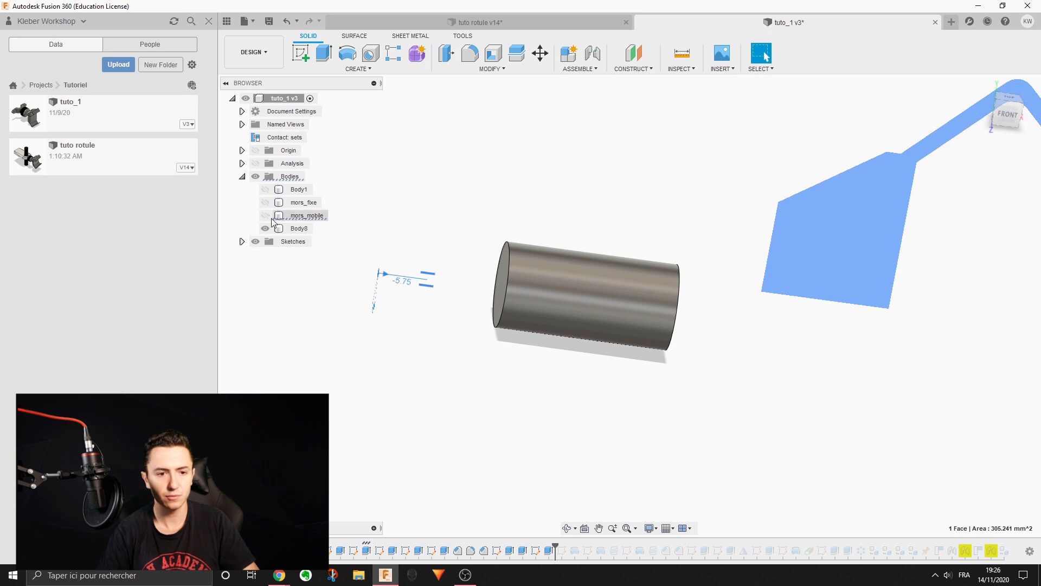
click(265, 202)
click(265, 203)
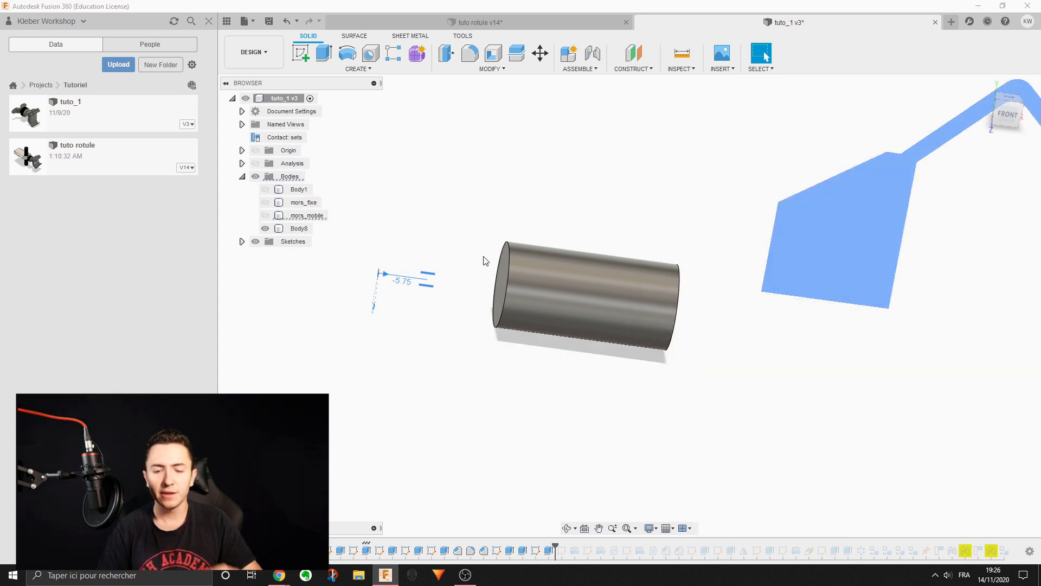
Start a sketch on the stem's free end face and draw a concentric circle about 7.4 mm in diameter
shift+middle_drag(720, 295, 625, 274)
key(Escape)
click(603, 296)
scroll(603, 296, up, 2)
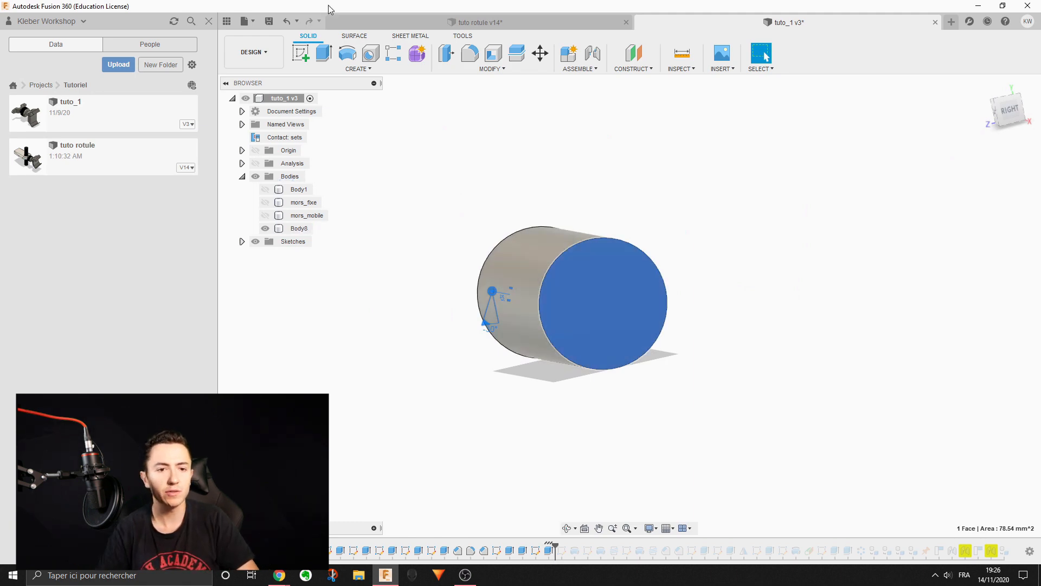
click(300, 53)
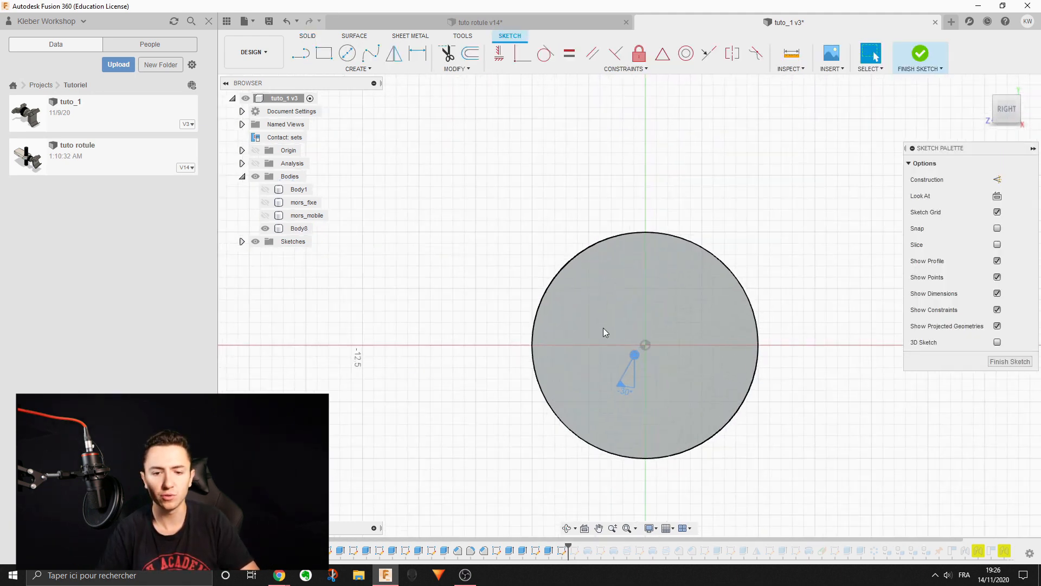
scroll(666, 358, up, 4)
key(c)
click(669, 360)
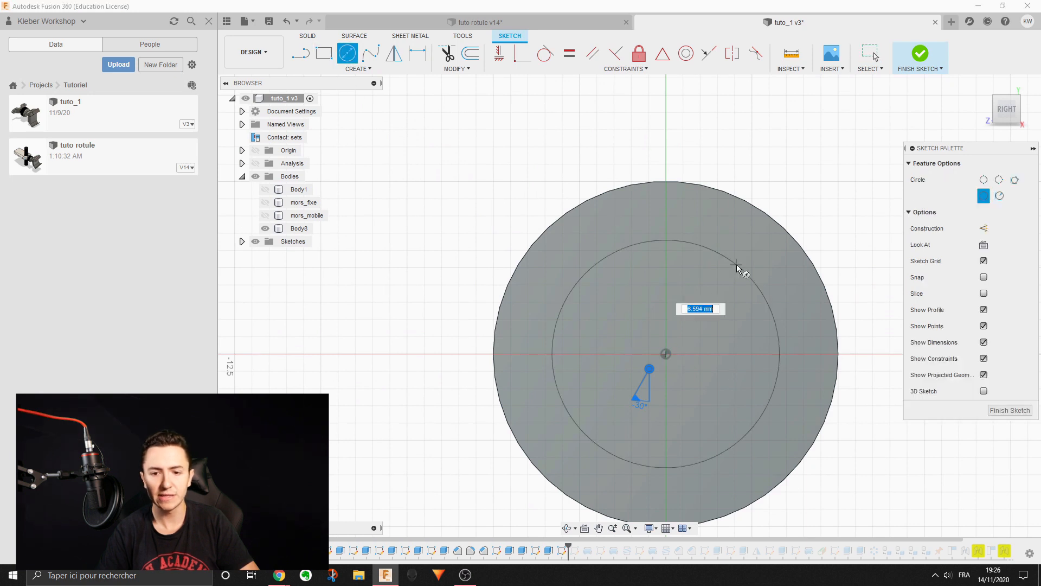
click(750, 252)
Dimension the circle on the stem's end face to a diameter of 8 mm
key(d)
click(757, 280)
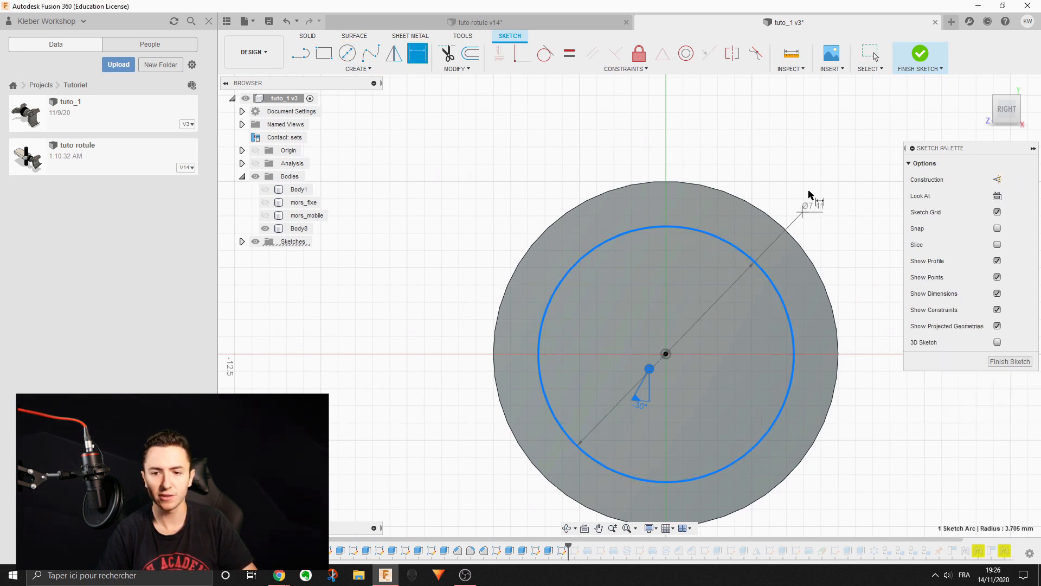
click(815, 230)
text(8)
key(Return)
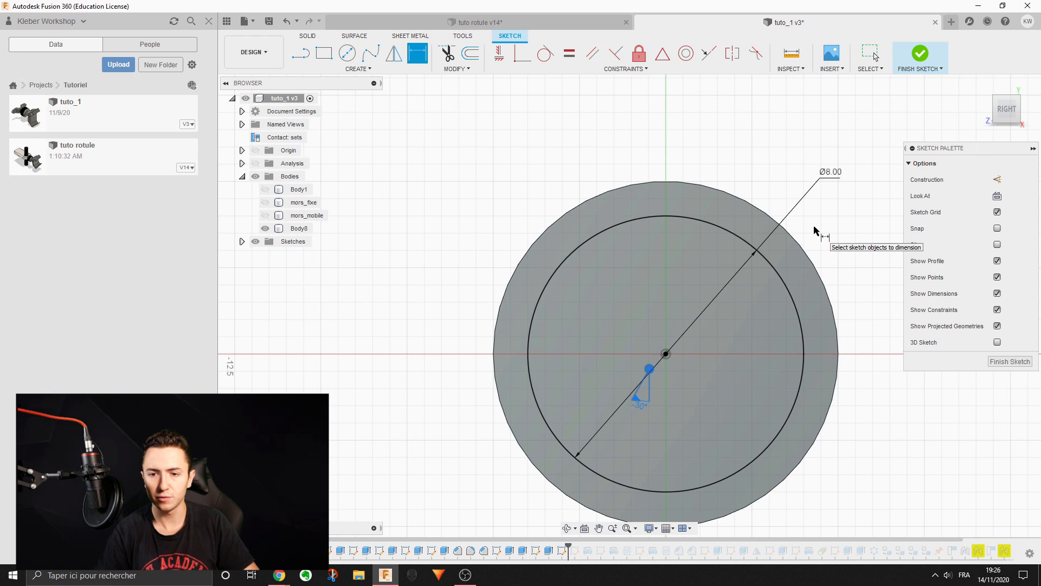
key(Escape)
Extrude the 8 mm circle outward about 2 mm as a short stub joined to the stem
click(313, 38)
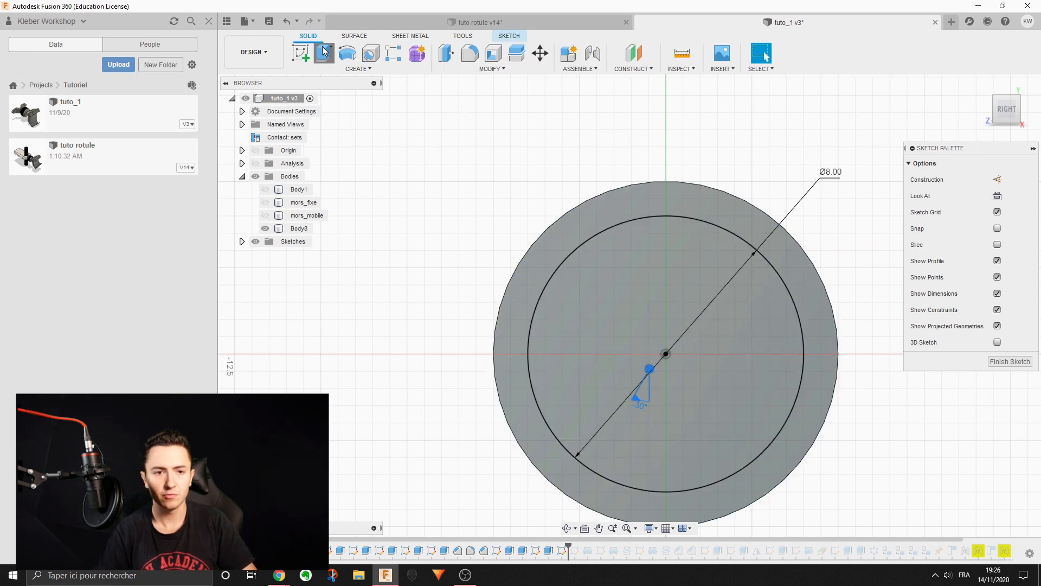
click(324, 53)
click(651, 288)
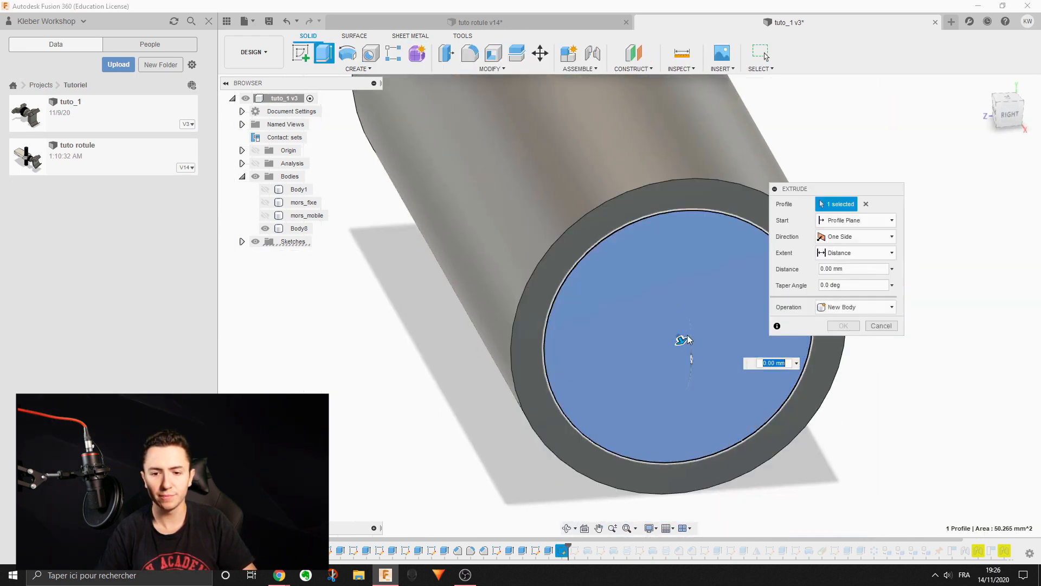
drag(681, 339, 690, 363)
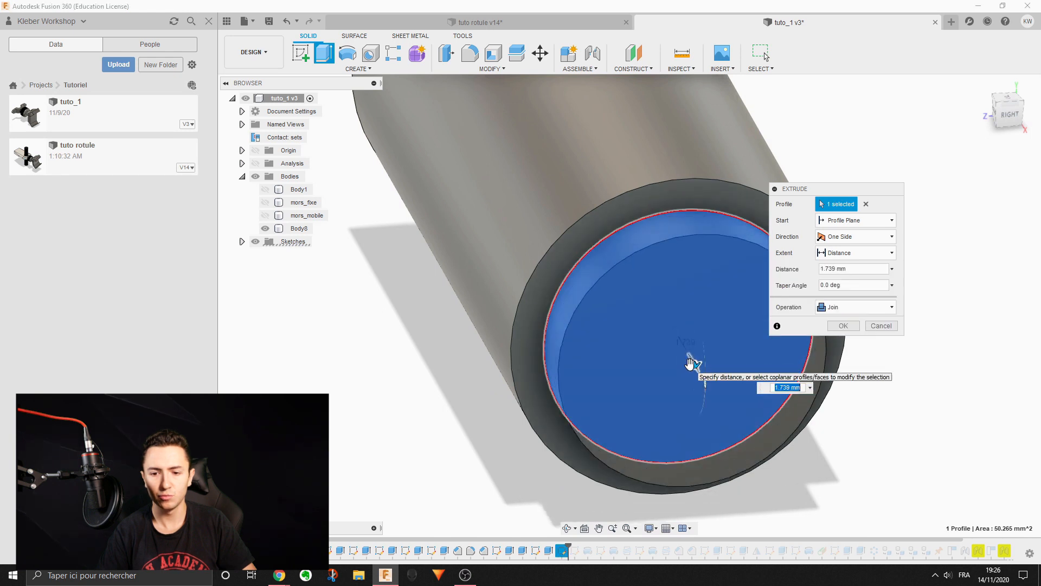
key(Return)
scroll(690, 364, down, 5)
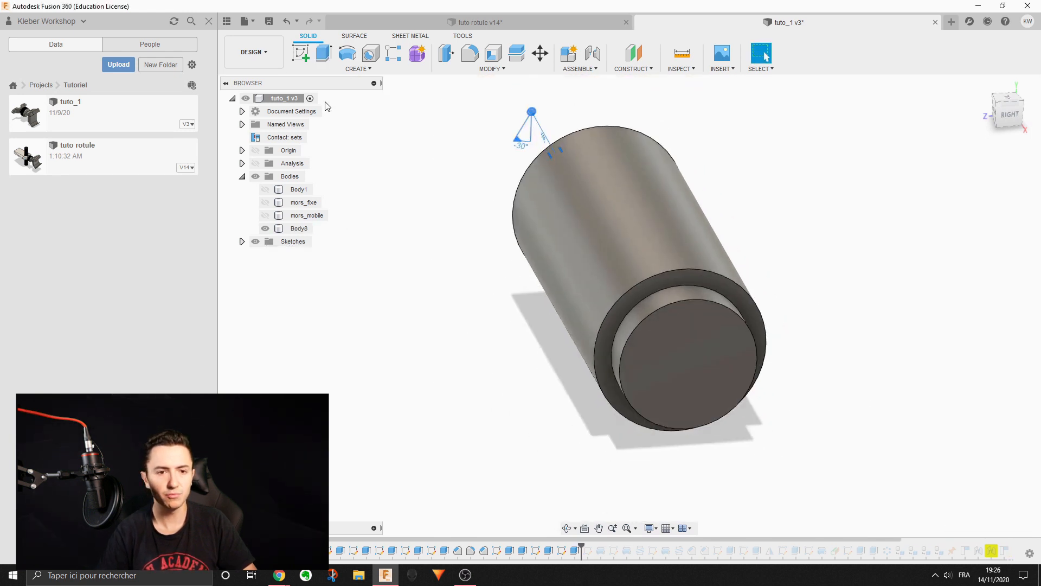
Chamfer the outer end edge of the stub by an equal distance of about 0.4 mm
click(358, 69)
click(491, 69)
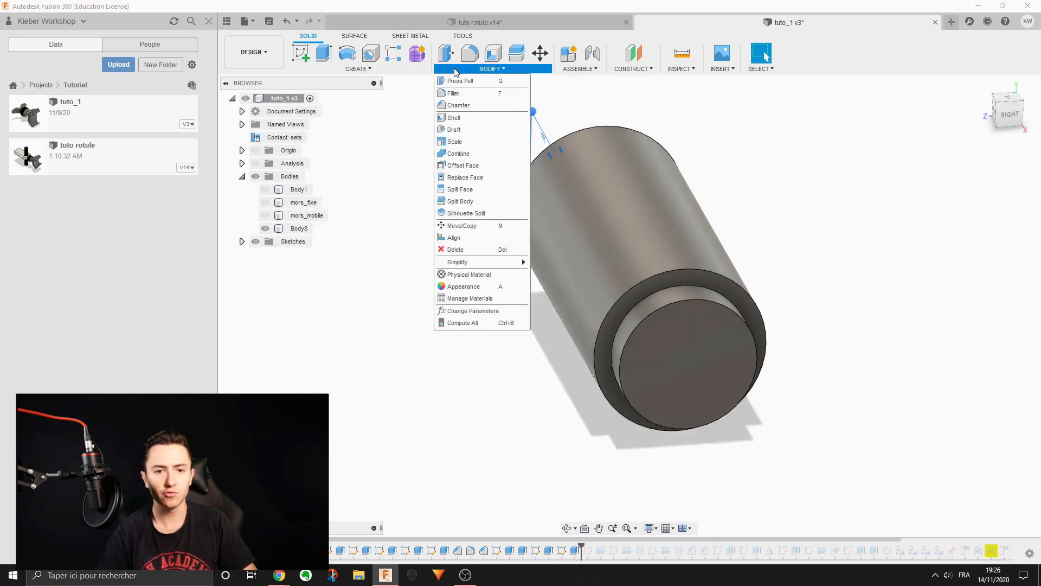
click(459, 105)
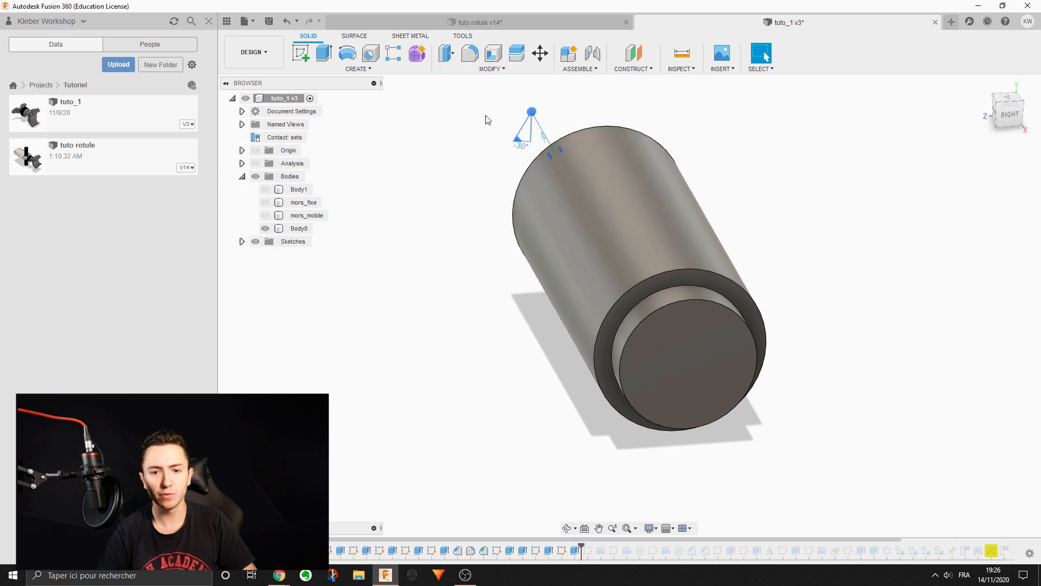
click(695, 304)
drag(693, 295, 691, 292)
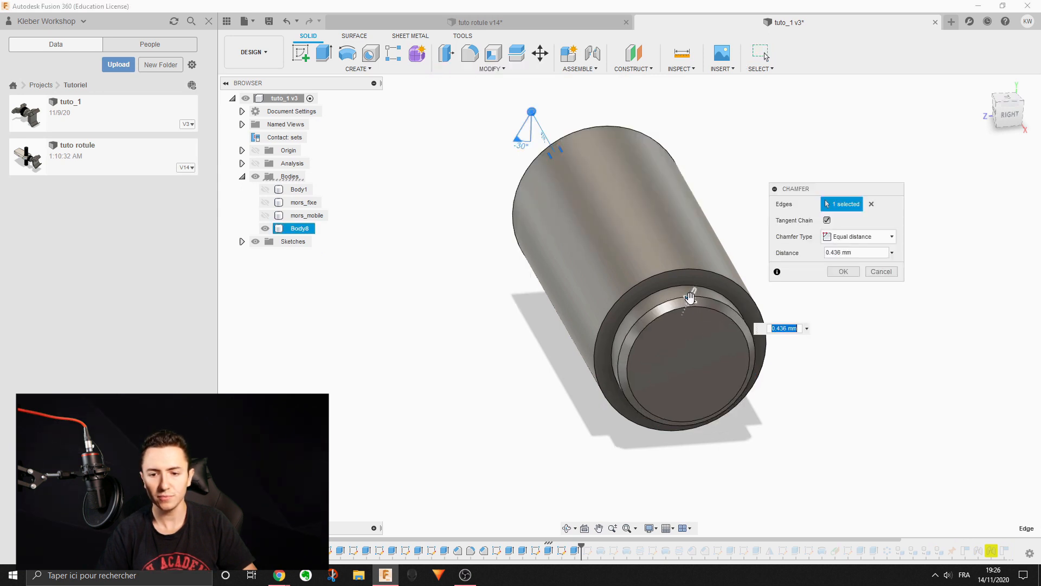
key(Return)
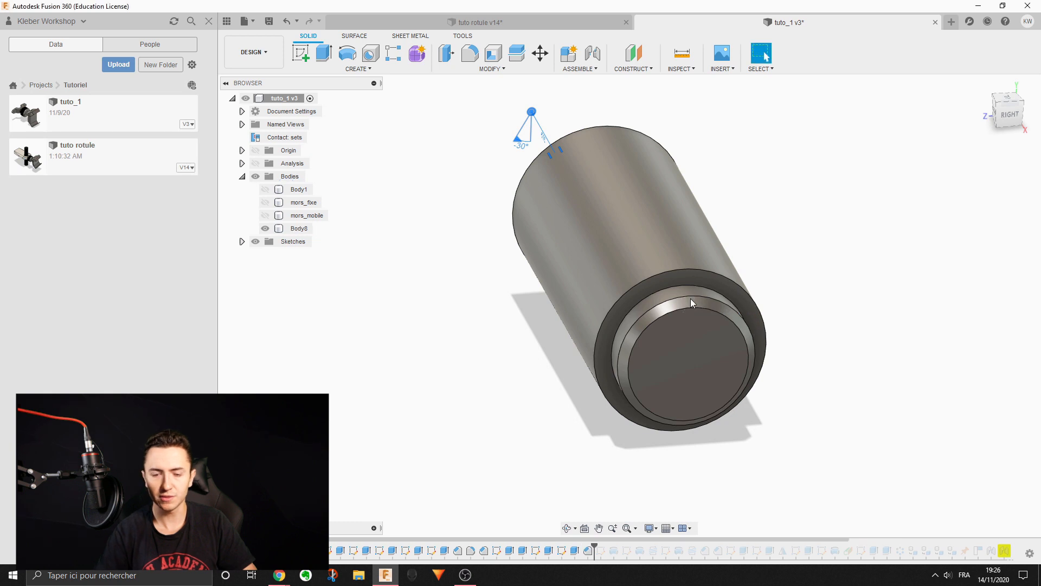
Measure the diameter of the stub's edge next to the chamfer
shift+middle_drag(691, 299, 743, 290)
middle_drag(743, 290, 543, 270)
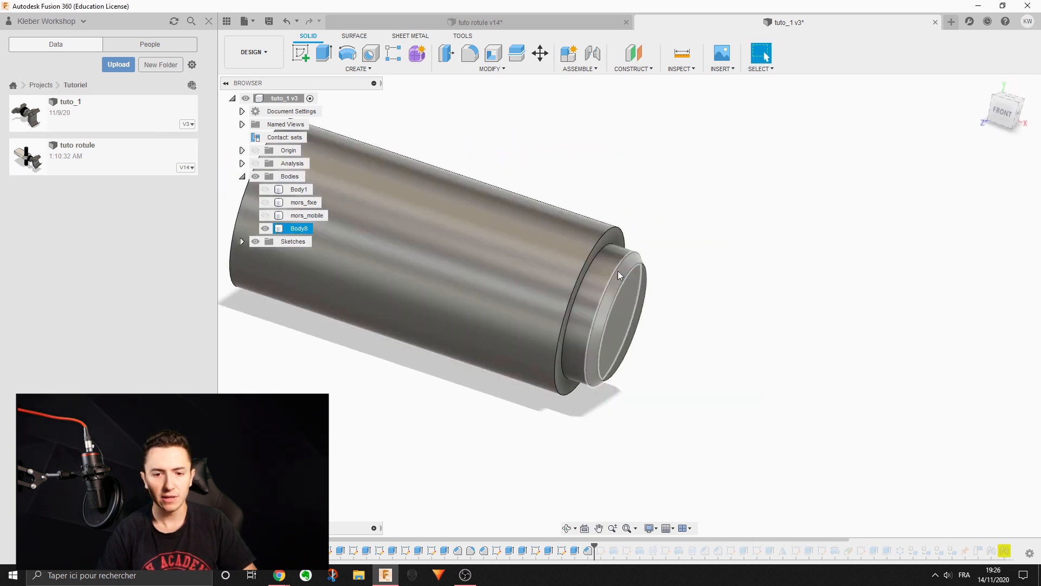
click(617, 270)
click(679, 54)
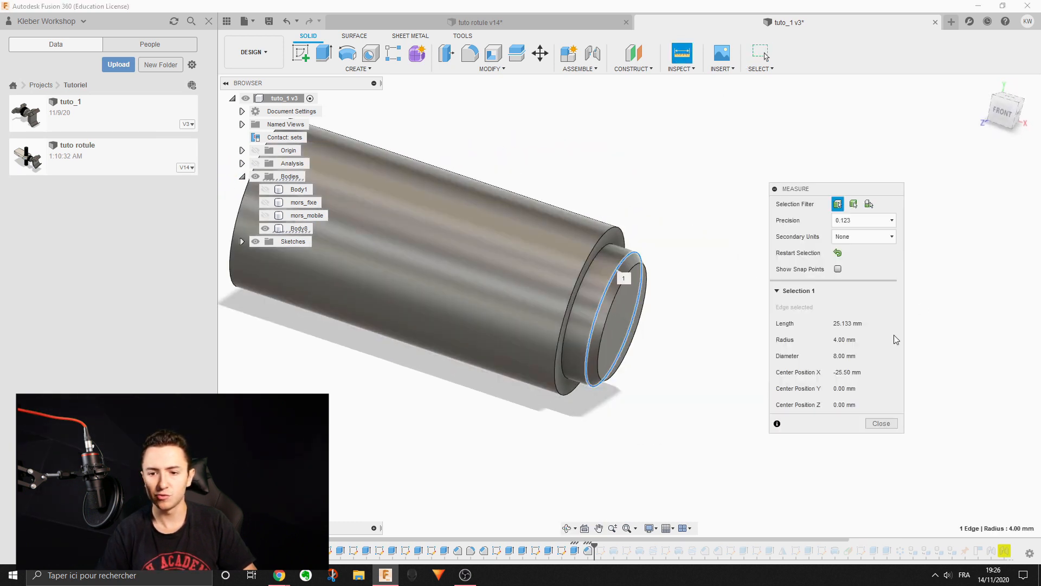
click(881, 423)
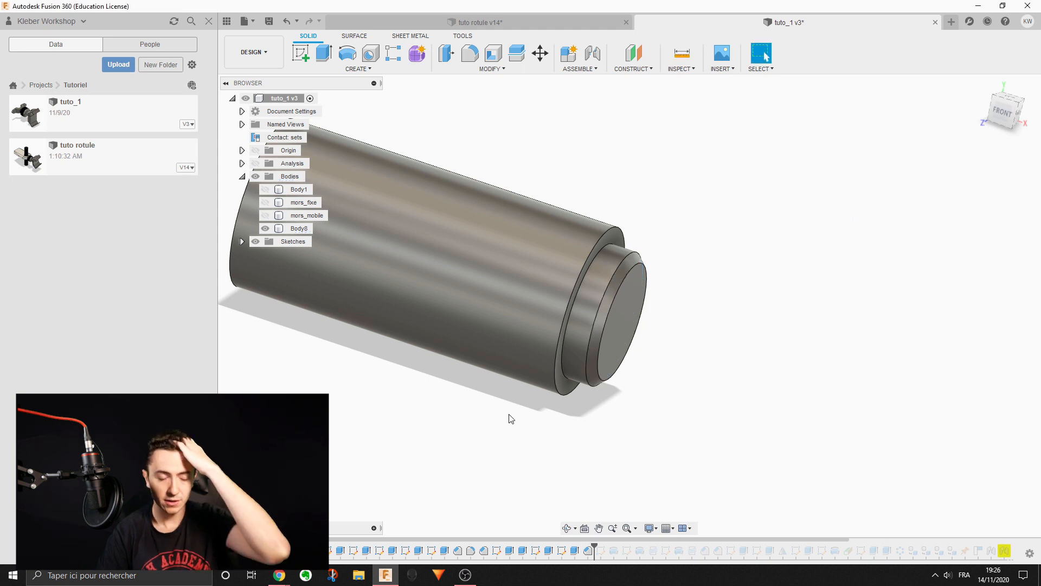
Show the mors_fixe body and hide the stem body, leaving mors_mobile hidden
click(266, 216)
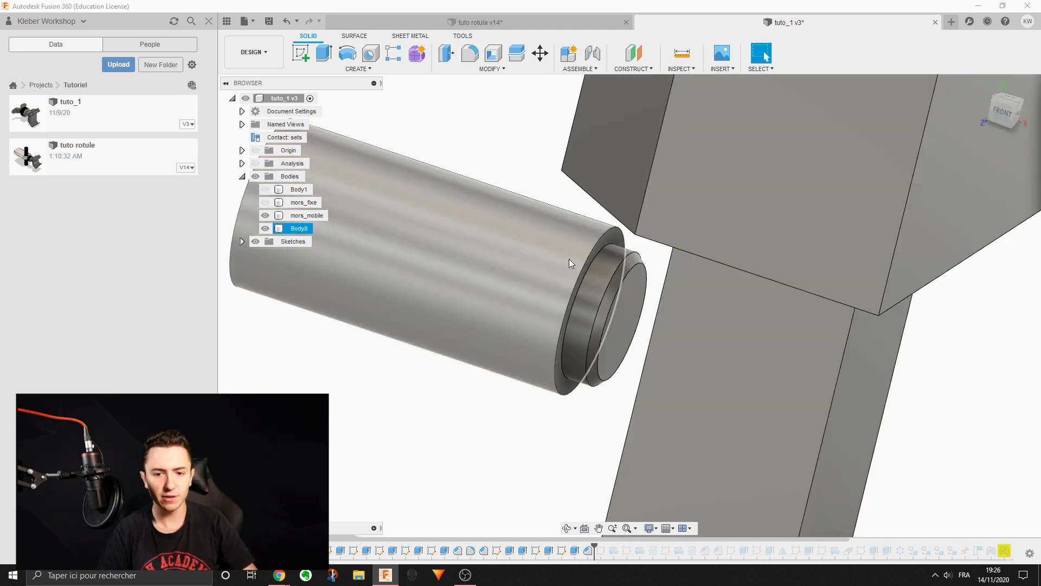
click(265, 203)
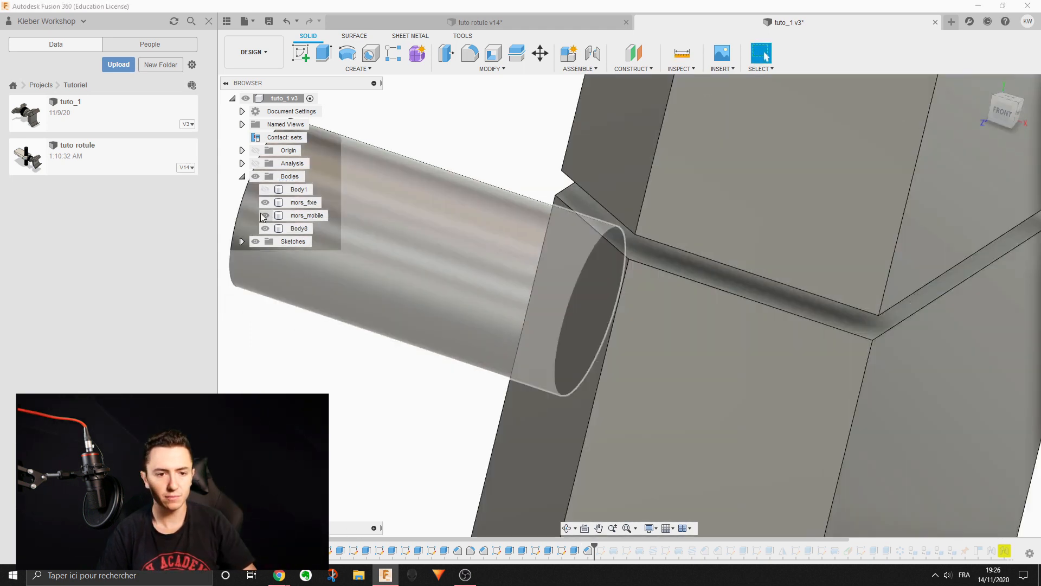
click(264, 215)
shift+middle_drag(420, 228, 506, 282)
key(v)
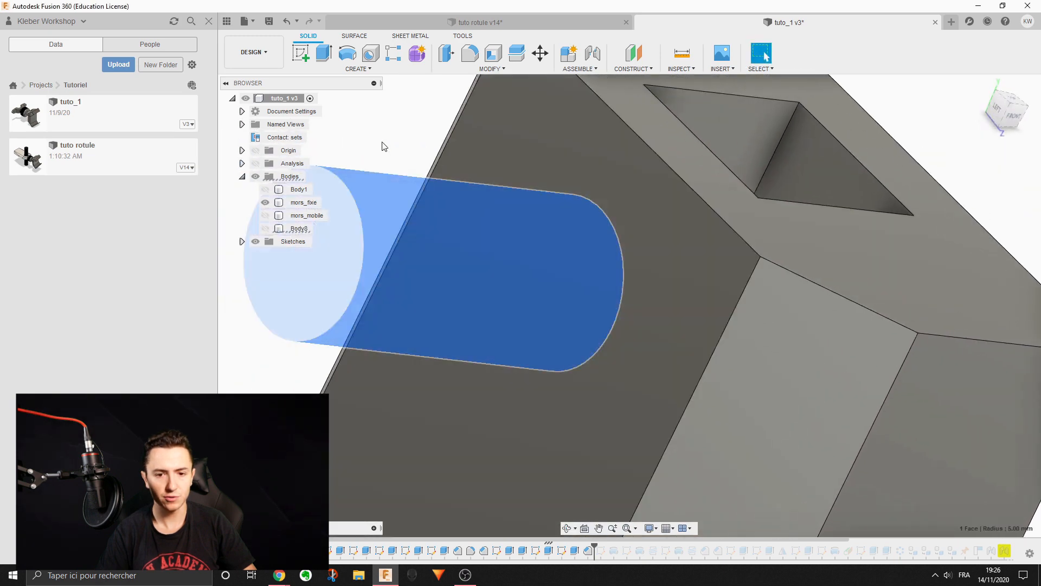
click(383, 146)
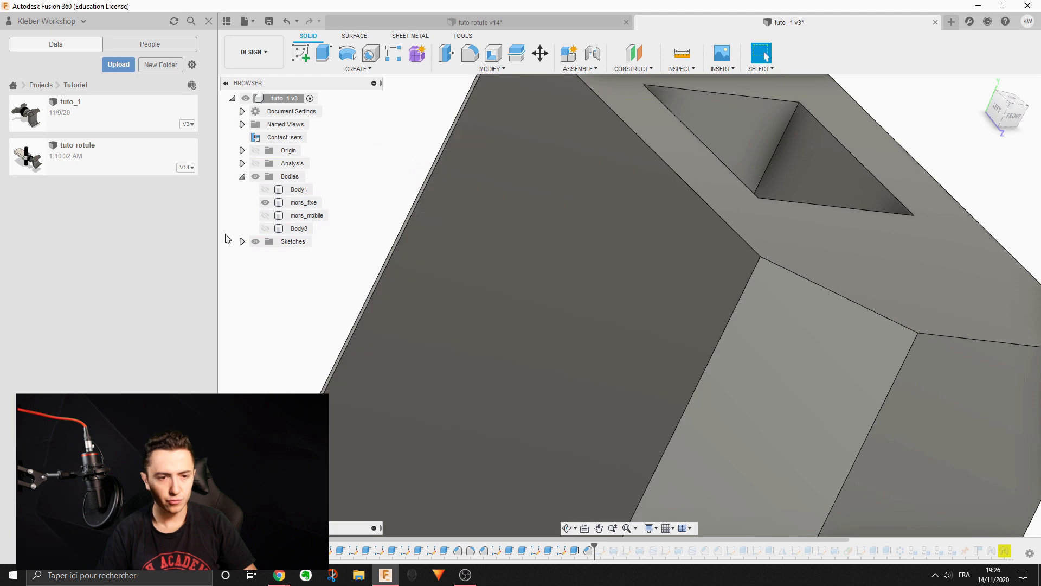
Show the stub's circle sketch, Sketch36, on the mors_fixe face where the stem attaches
click(241, 241)
click(265, 358)
mouse_move(583, 245)
shift+middle_down()
mouse_move(632, 244)
mouse_move(547, 233)
shift+middle_up()
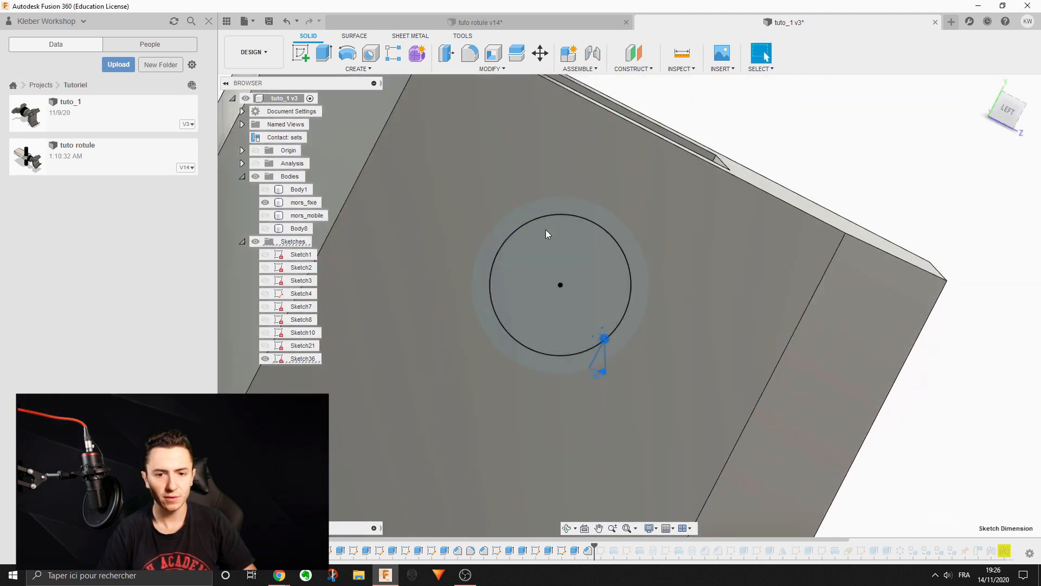
click(546, 226)
mouse_move(542, 223)
shift+middle_down()
mouse_move(522, 214)
mouse_move(532, 179)
mouse_move(490, 202)
mouse_move(548, 247)
shift+middle_up()
scroll(548, 244, down, 1)
right_click(561, 256)
click(535, 315)
key(h)
key(Escape)
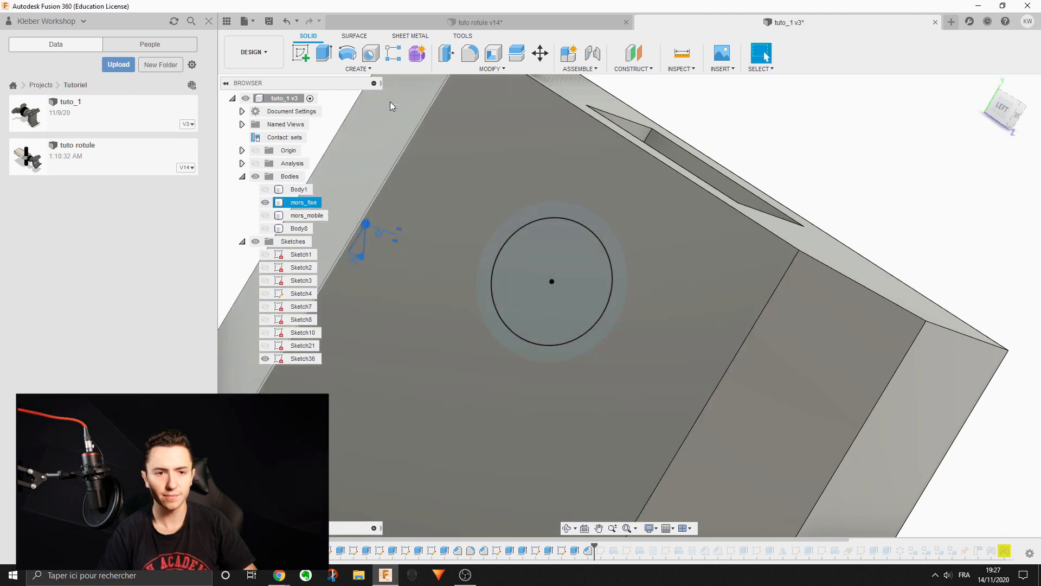
Start a sketch on the block's stem-side face and draw a circle about 6.9 mm in diameter, concentric with the stub
click(301, 53)
click(552, 264)
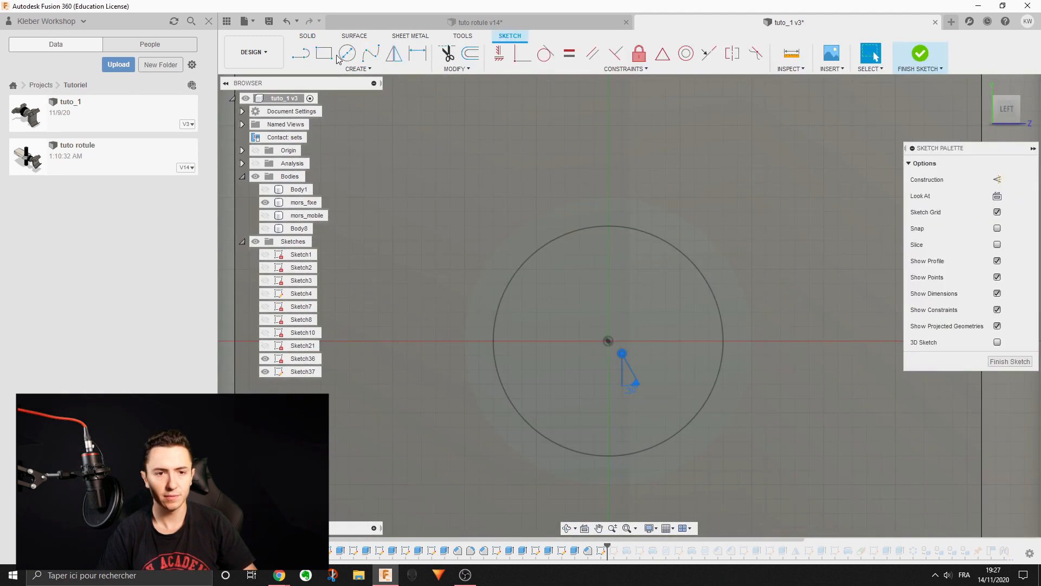
click(347, 53)
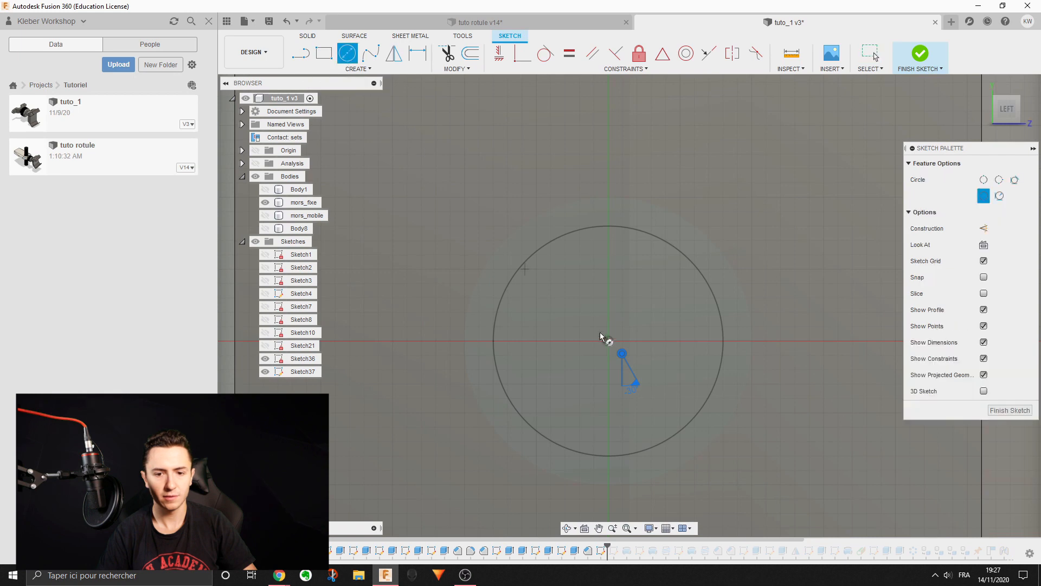
click(608, 341)
click(666, 263)
Dimension the new circle on the block's face to a diameter of 7.8 mm
key(d)
click(671, 263)
click(753, 207)
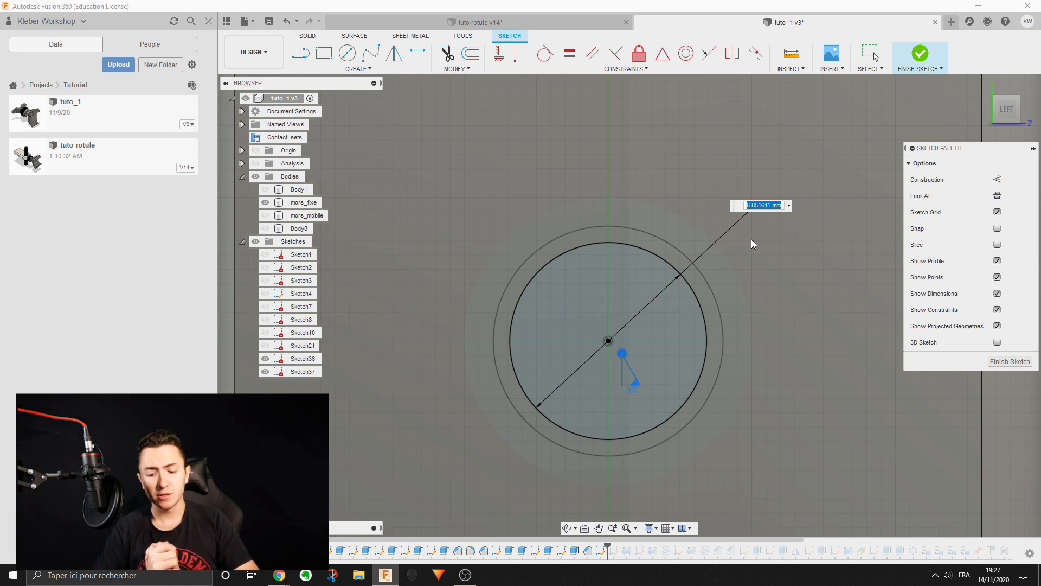
text(8)
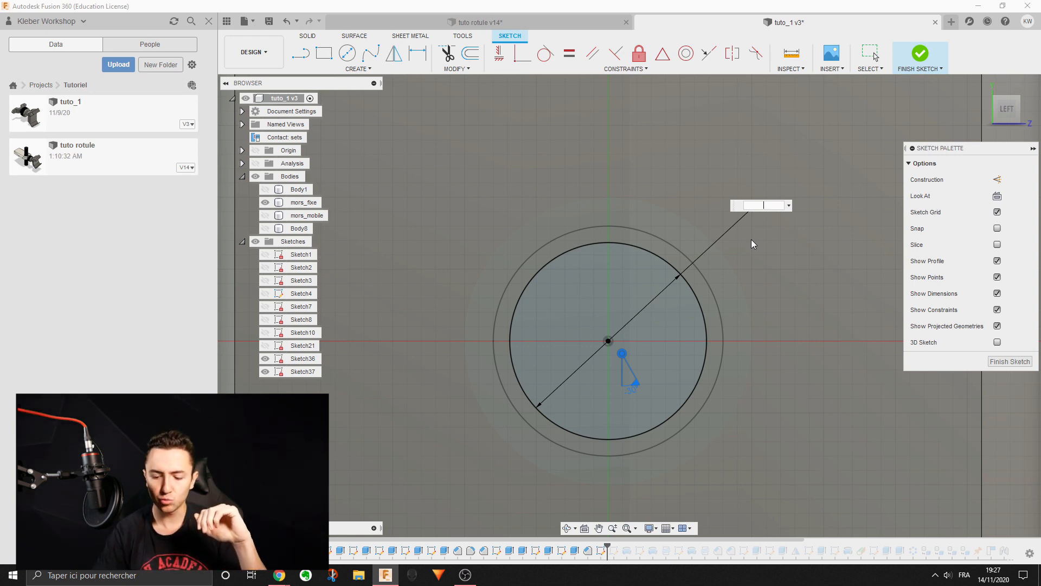
text(7.8)
key(Return)
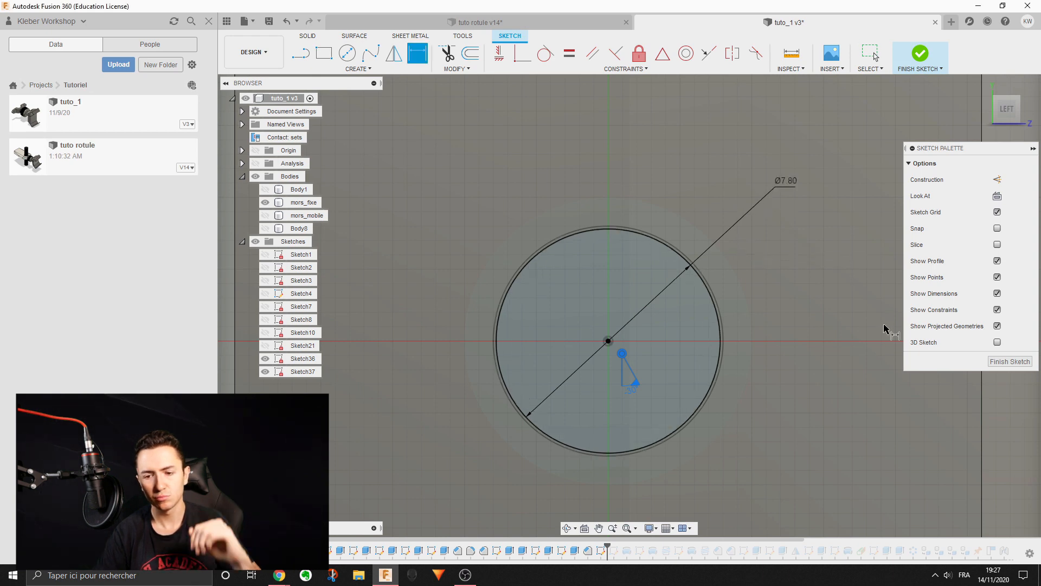
Finish the sketch and cut its circle 2 mm deep into mors_fixe as a pocket for the stub
click(997, 362)
click(649, 288)
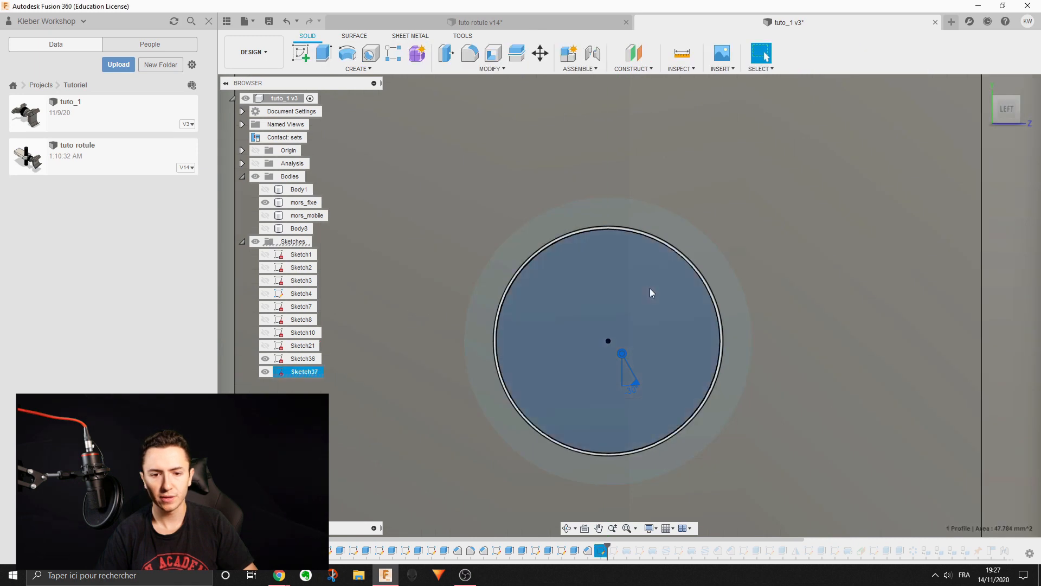
key(e)
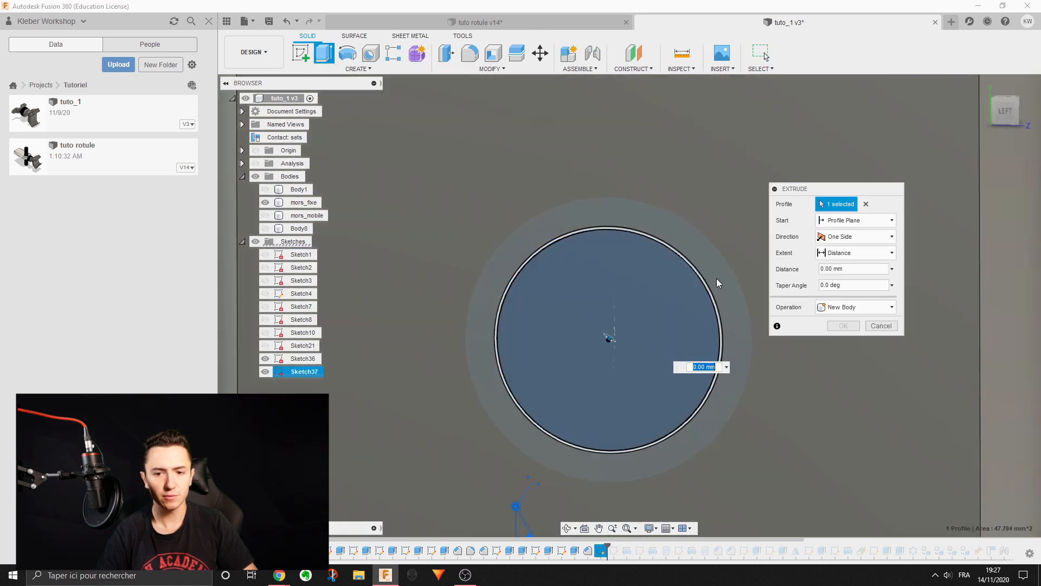
shift+middle_drag(660, 327, 636, 374)
drag(618, 311, 632, 290)
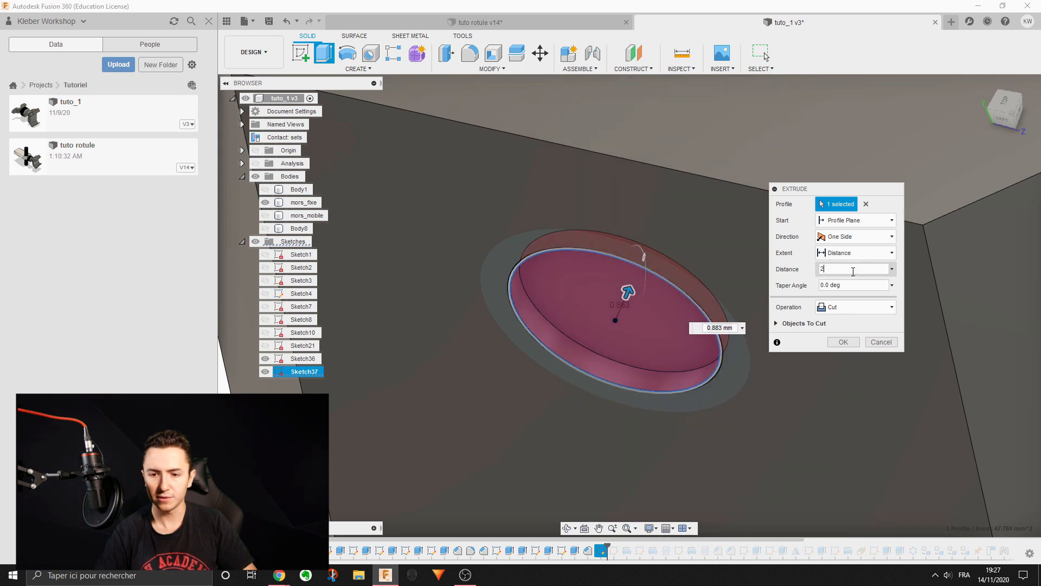
key(Return)
scroll(852, 271, down, 5)
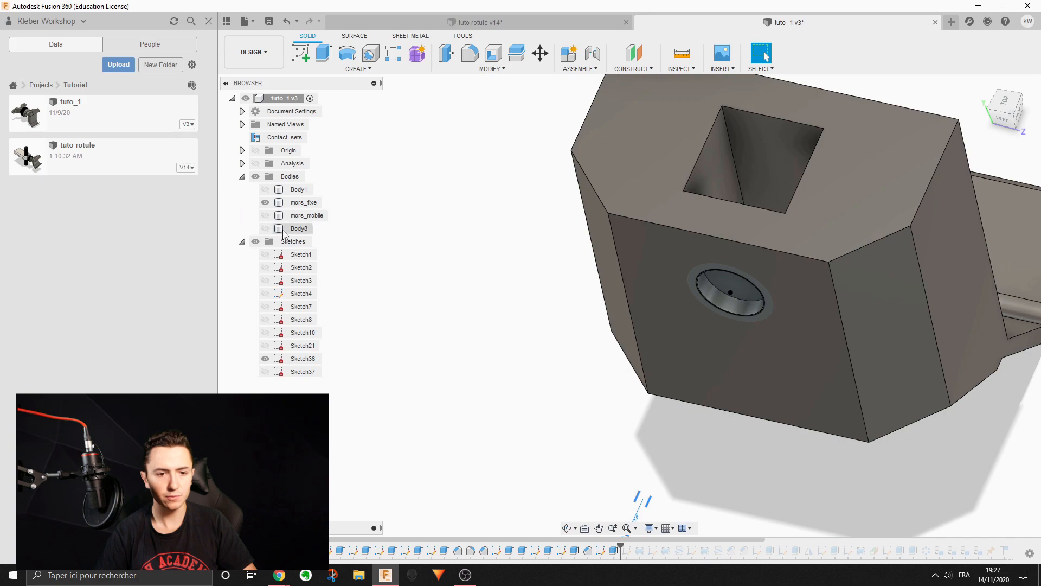
Show the stem beside the block and turn on the section analysis to examine how the stub fits the pocket
click(265, 228)
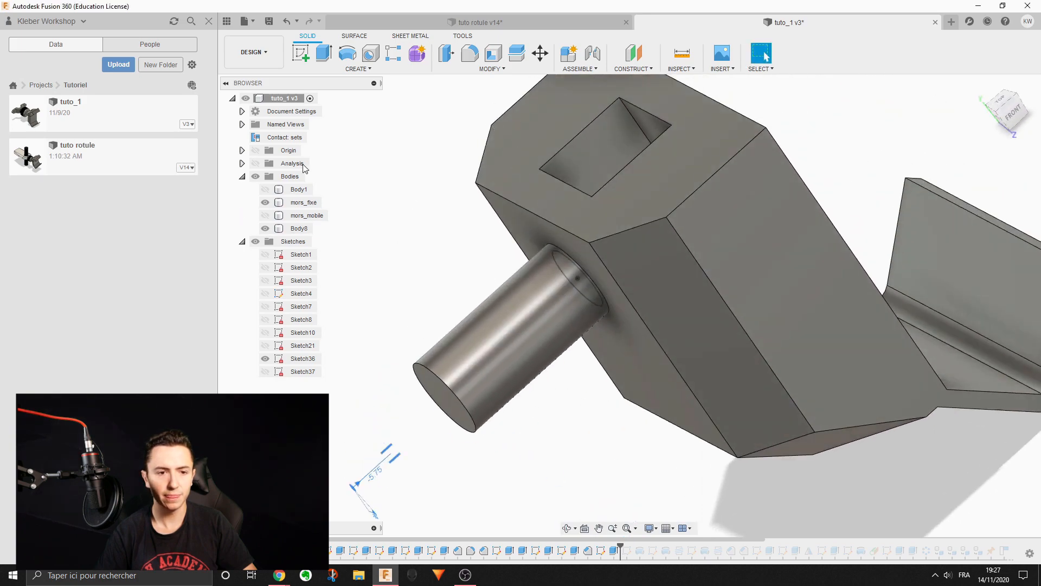
click(257, 163)
mouse_move(547, 280)
shift+middle_down()
mouse_move(578, 261)
mouse_move(537, 254)
mouse_move(563, 293)
shift+middle_up()
scroll(589, 259, up, 6)
mouse_move(623, 188)
middle_down()
mouse_move(652, 237)
mouse_move(719, 207)
mouse_move(715, 237)
middle_up()
scroll(658, 168, up, 5)
scroll(713, 238, down, 8)
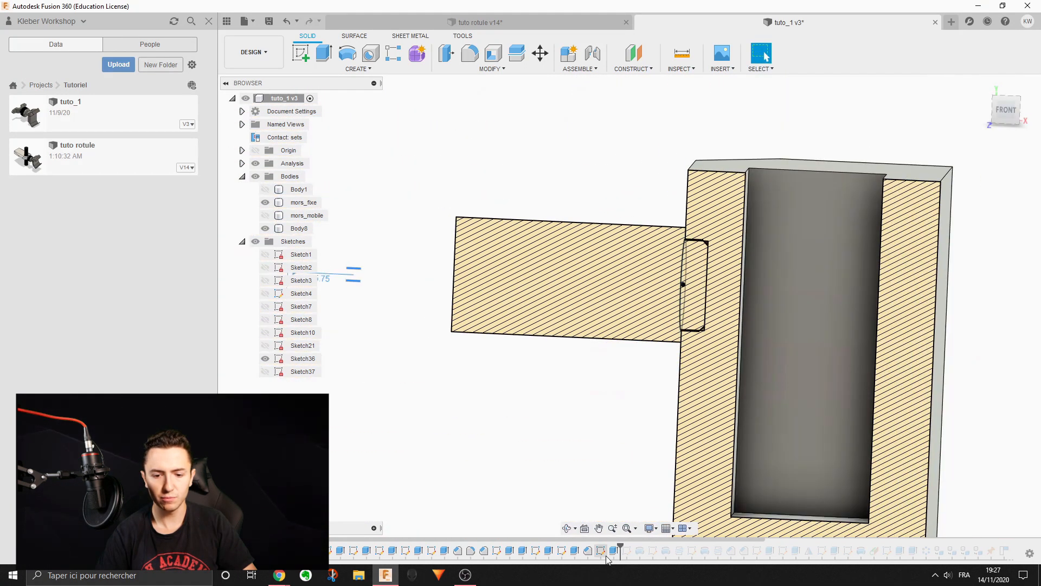
Edit the sketch of the round pocket in mors_fixe and set its circle diameter to 8.2 mm
click(604, 554)
right_click(605, 557)
click(636, 448)
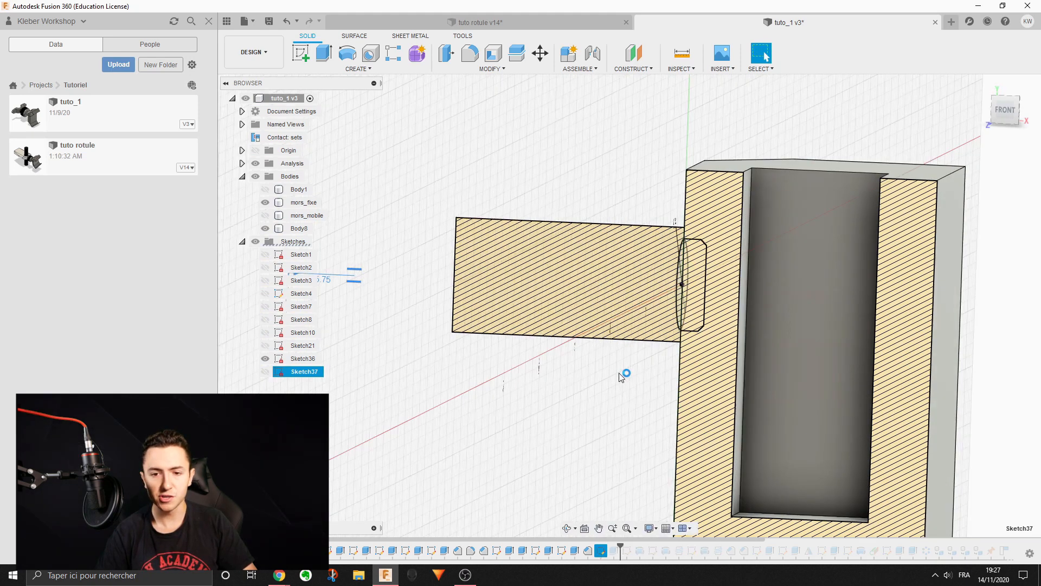
double_click(549, 219)
text(8)
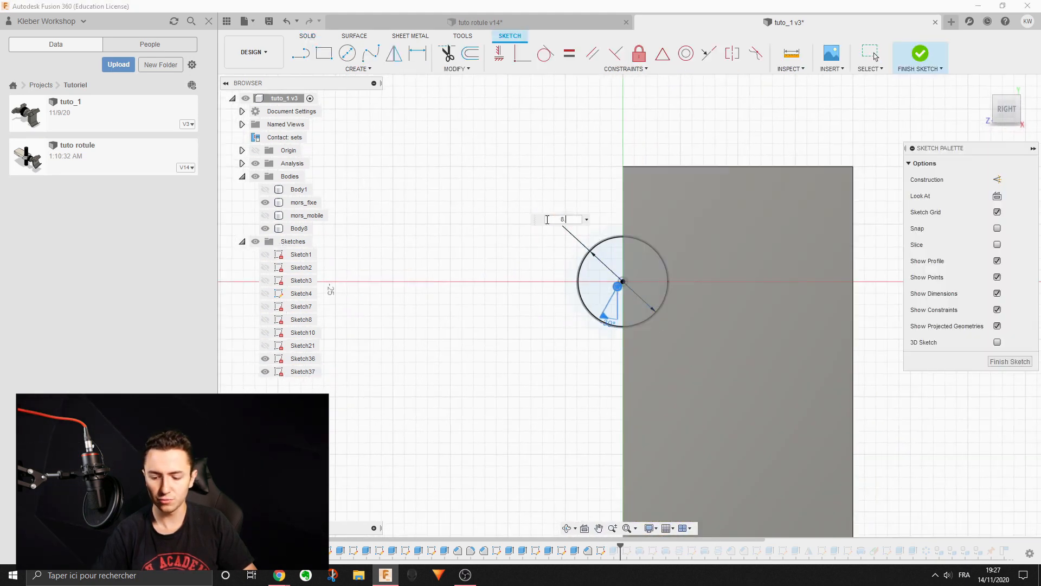
text(.2)
key(Return)
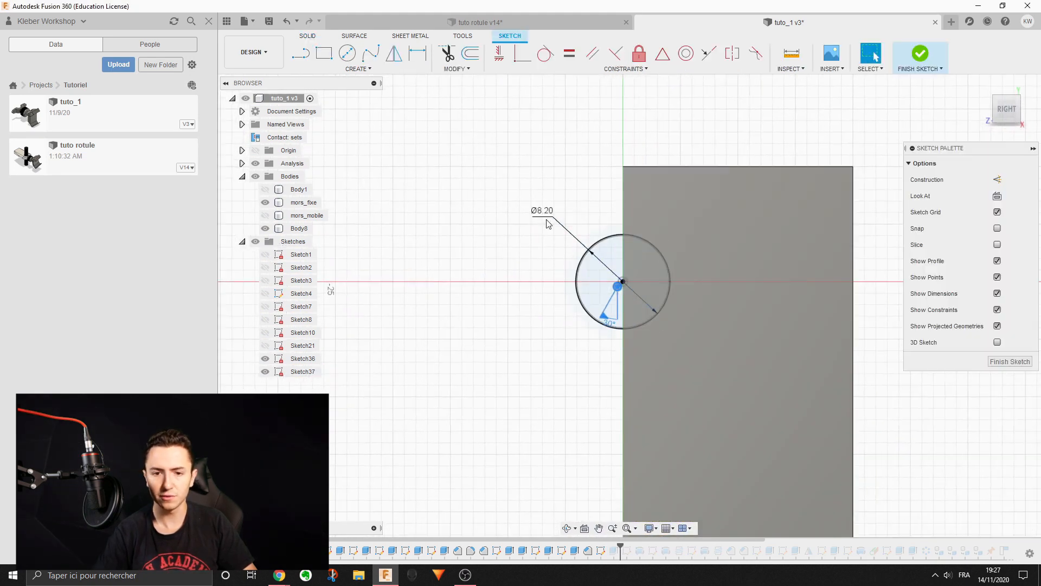
click(914, 55)
Examine in the section view the clearance between the chamfered stub and the walls of the pocket
scroll(769, 325, up, 5)
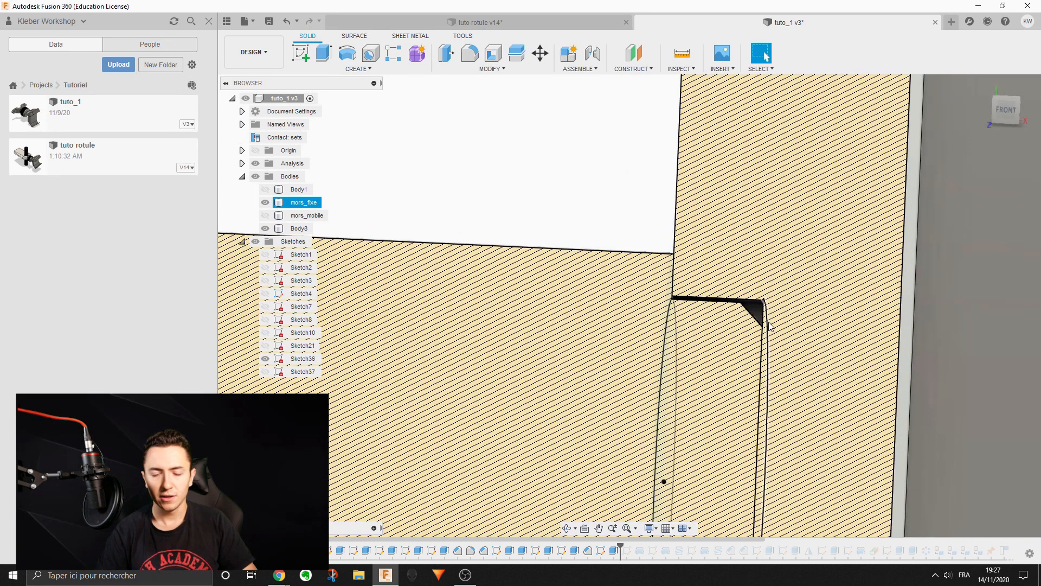
scroll(769, 326, down, 5)
scroll(795, 306, up, 5)
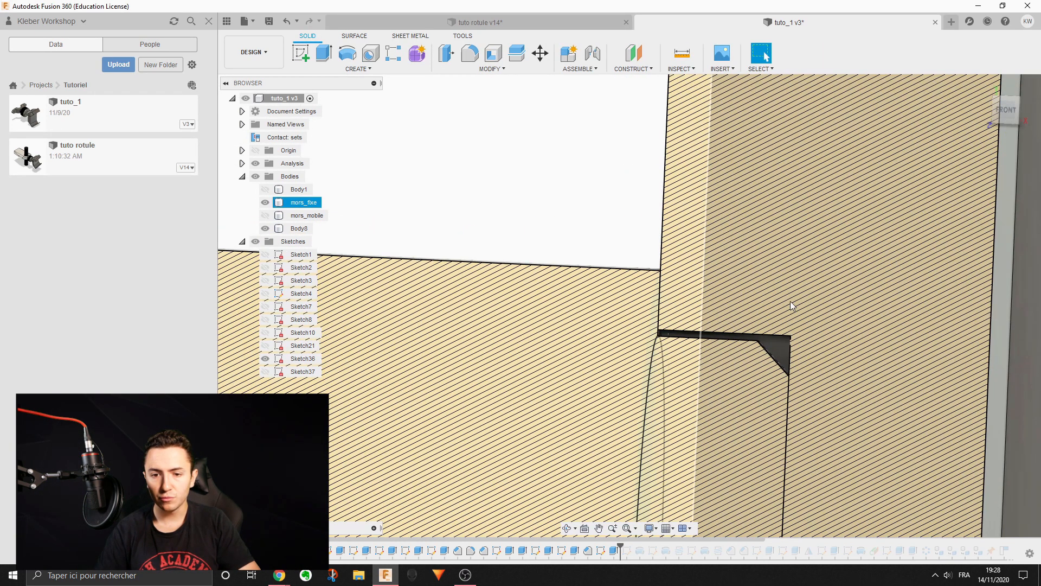
scroll(749, 322, up, 3)
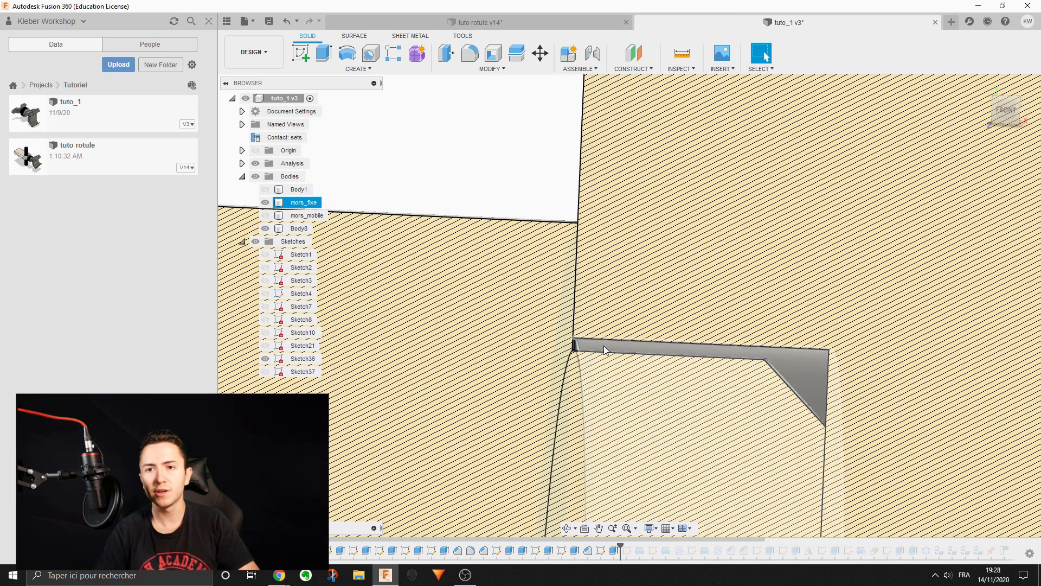
scroll(604, 346, down, 3)
scroll(615, 385, down, 3)
middle_drag(615, 386, 643, 208)
scroll(643, 207, down, 2)
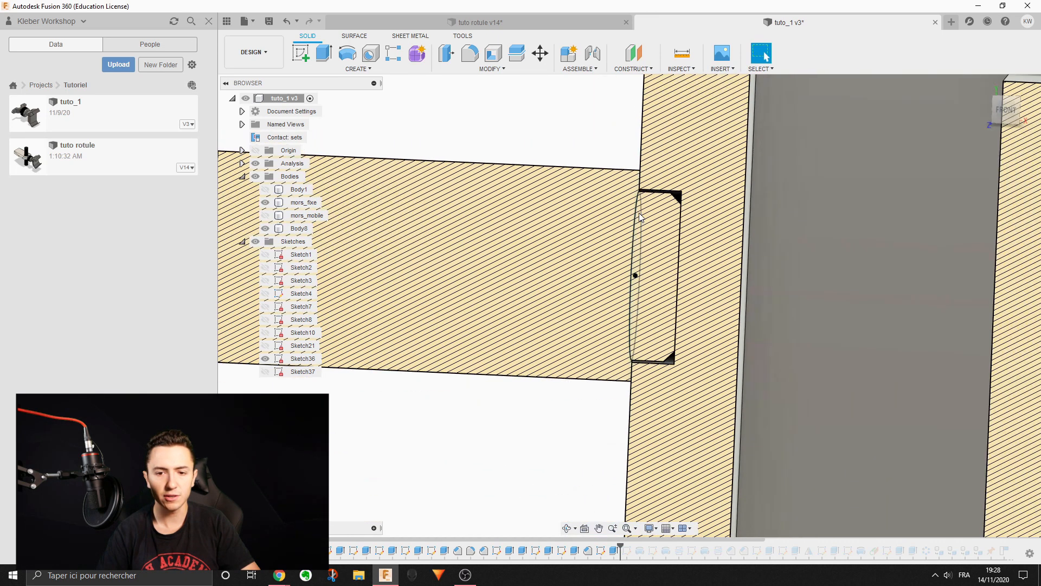
scroll(325, 189, down, 1)
Show mors_mobile and inspect the sectioned assembly around the stem and its pocket
click(265, 215)
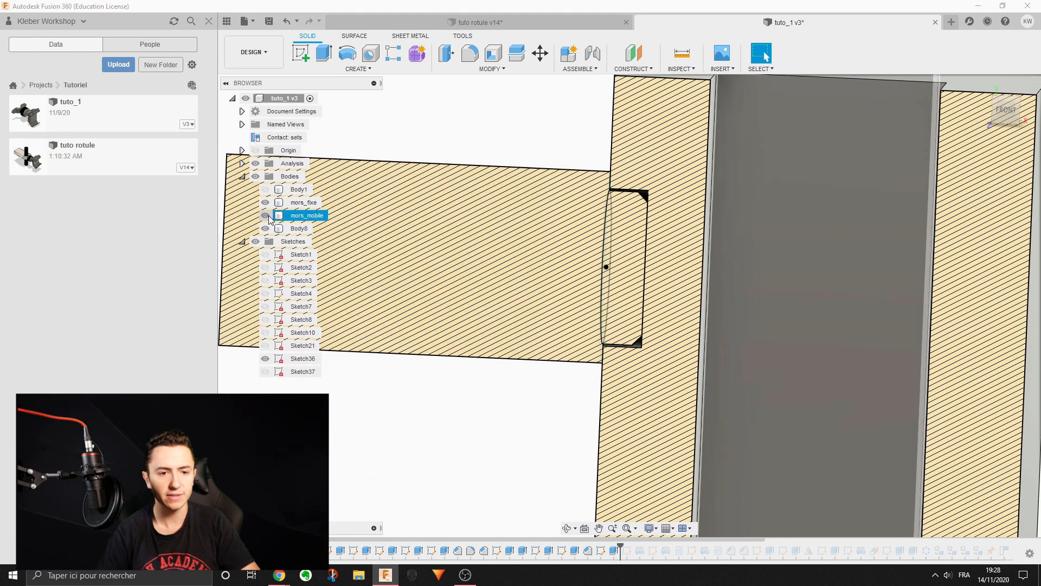
click(265, 189)
scroll(394, 319, down, 2)
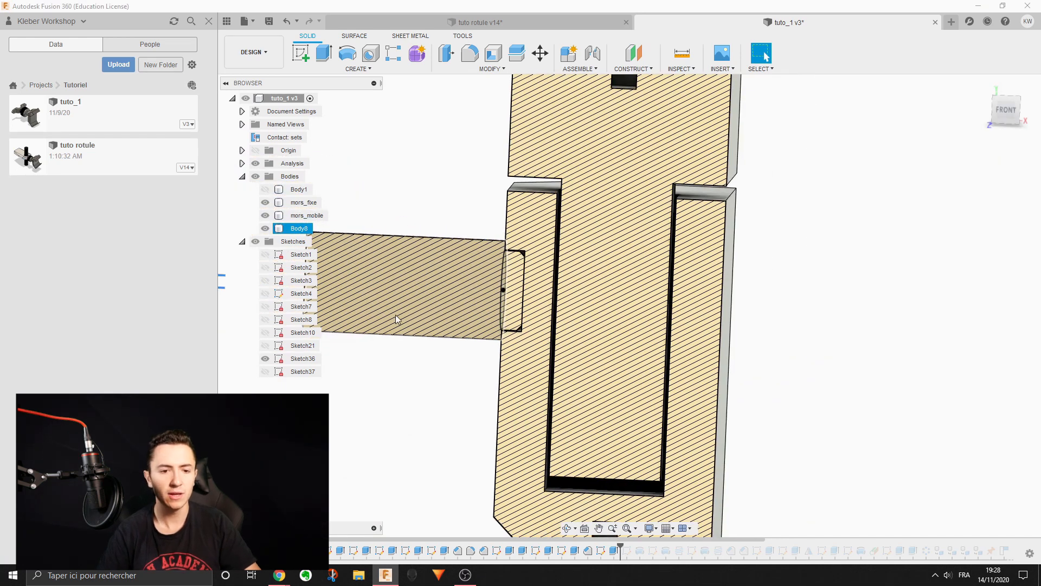
shift+middle_drag(457, 270, 473, 281)
scroll(506, 255, up, 6)
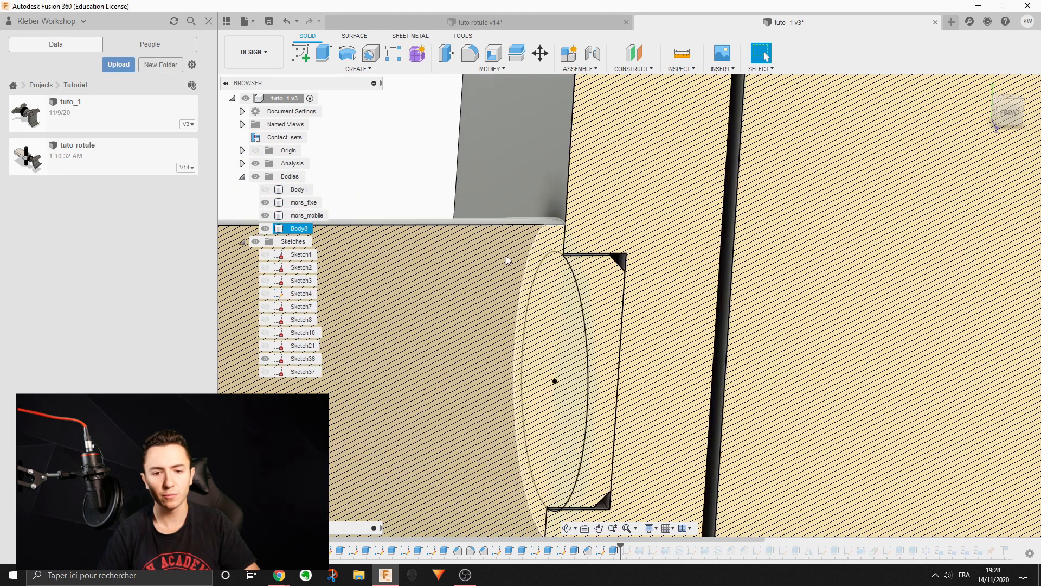
Turn off the section analysis and hide mors_fixe to examine the stem's chamfered stub
click(256, 163)
click(751, 232)
shift+middle_drag(750, 229, 612, 250)
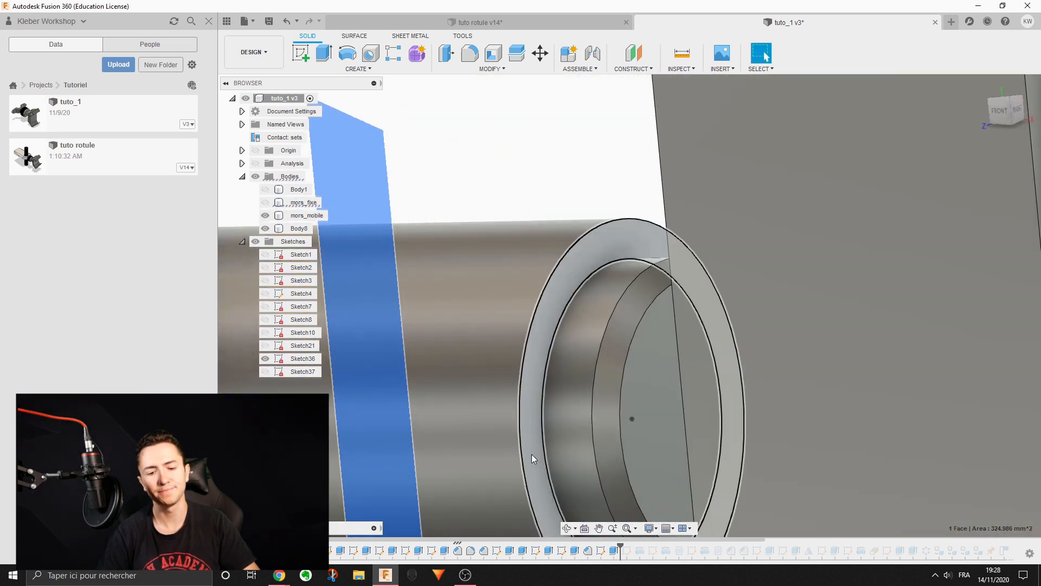
scroll(531, 453, down, 5)
click(527, 385)
shift+middle_drag(527, 385, 565, 391)
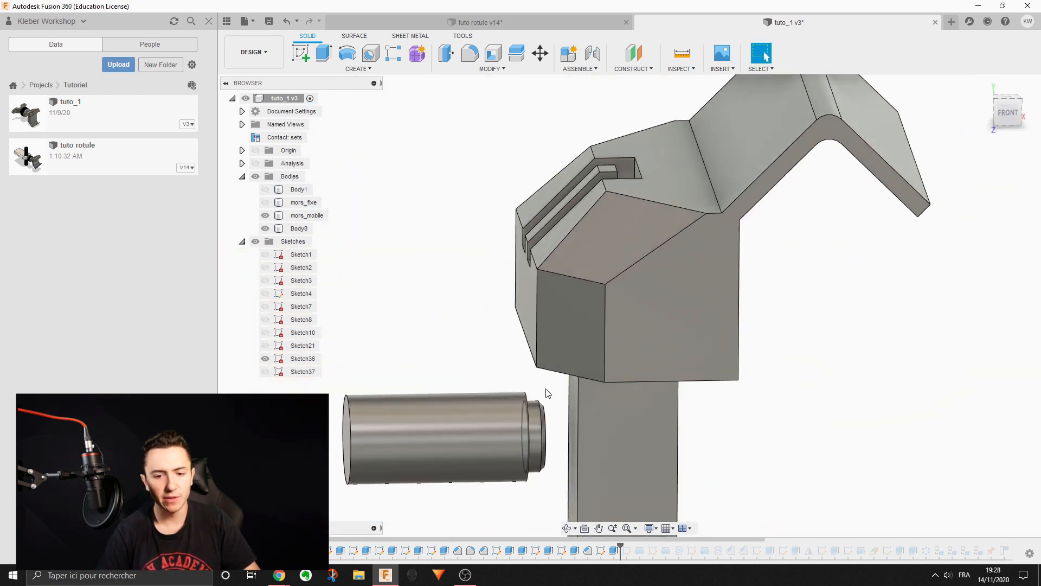
scroll(548, 393, down, 3)
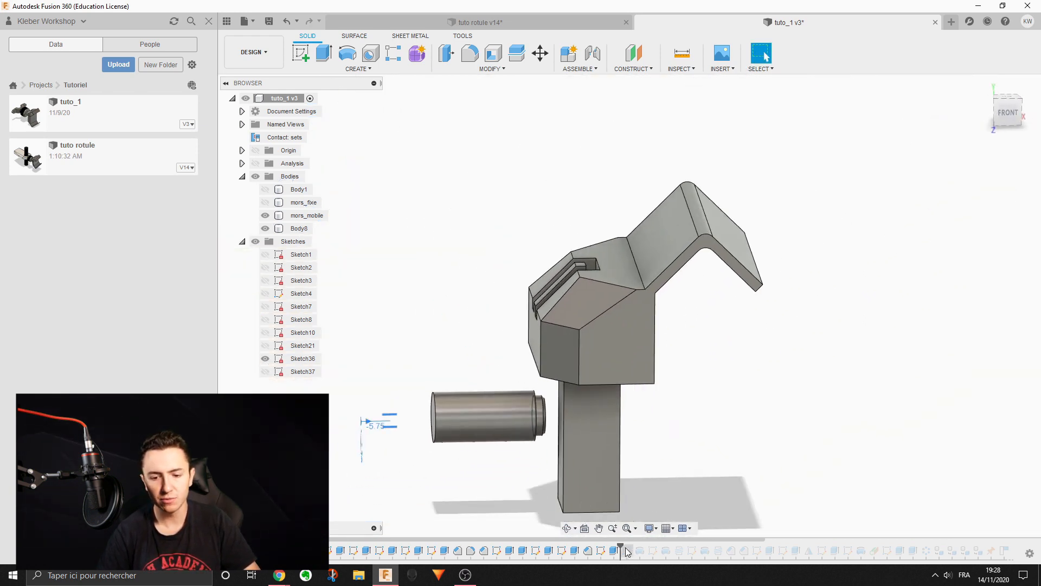
Roll the design history forward to its end and move the mors_fixe component clear of the ball
drag(736, 555, 1000, 554)
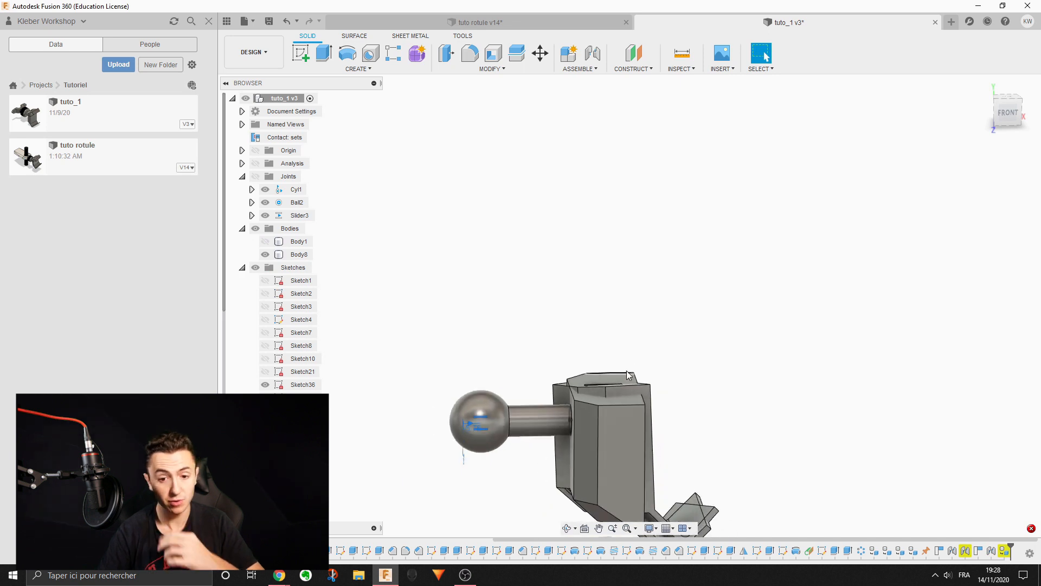
shift+middle_drag(655, 400, 419, 252)
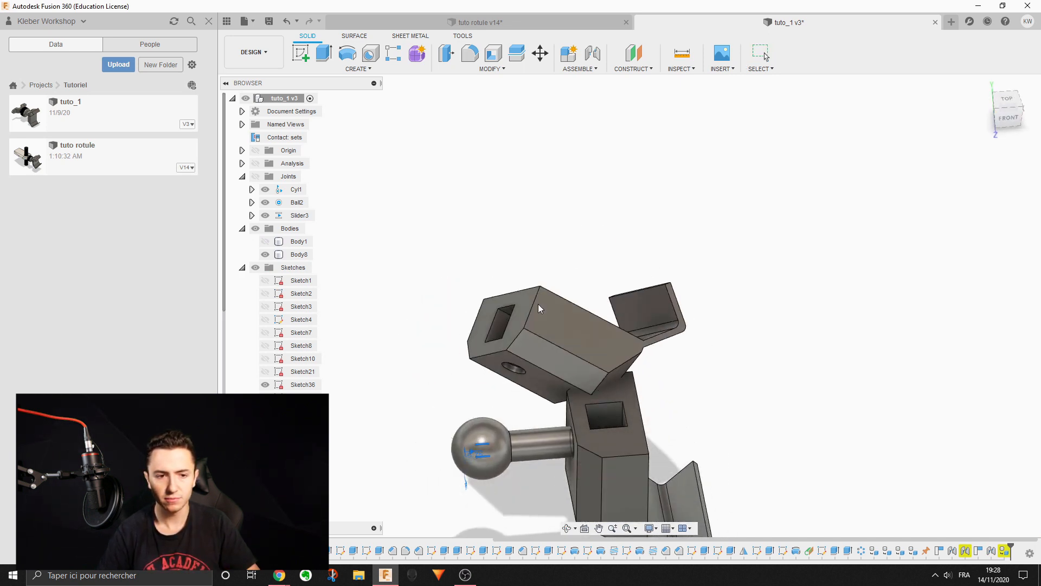
click(454, 315)
scroll(520, 343, down, 3)
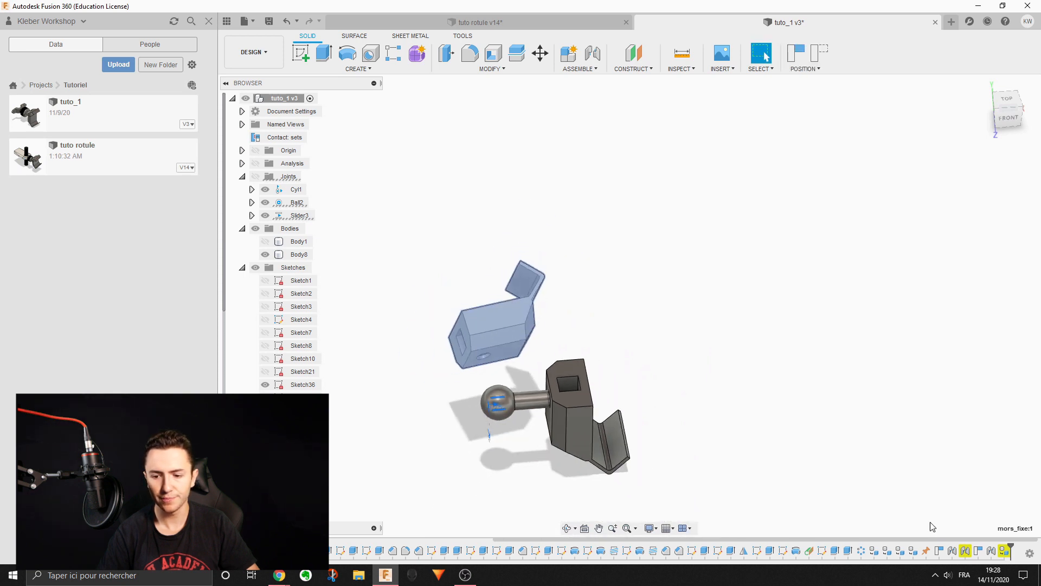
Delete the flagged last feature of the design history
click(962, 552)
middle_drag(657, 376, 703, 359)
scroll(703, 359, up, 2)
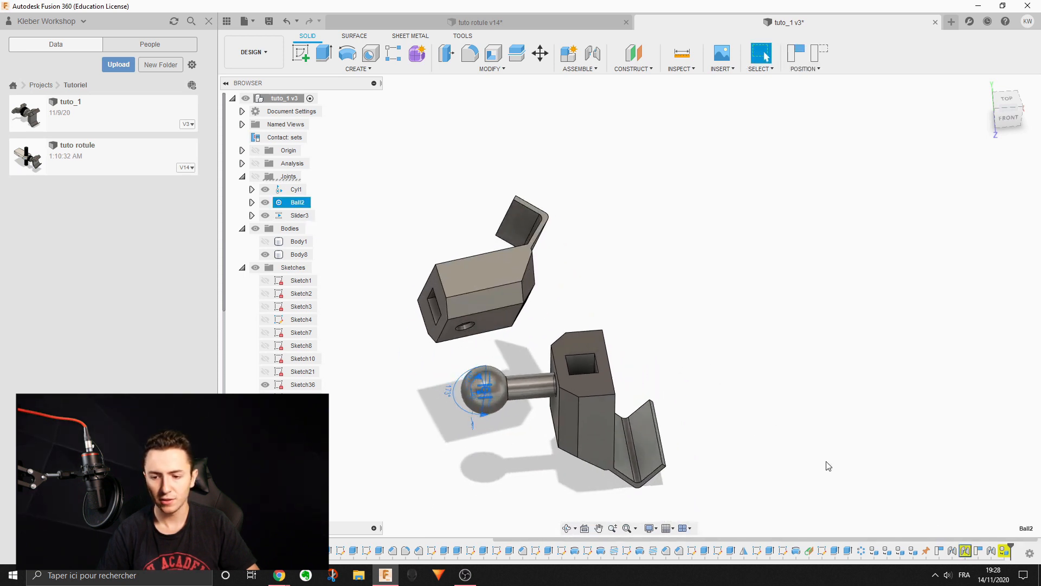
click(1005, 552)
key(Delete)
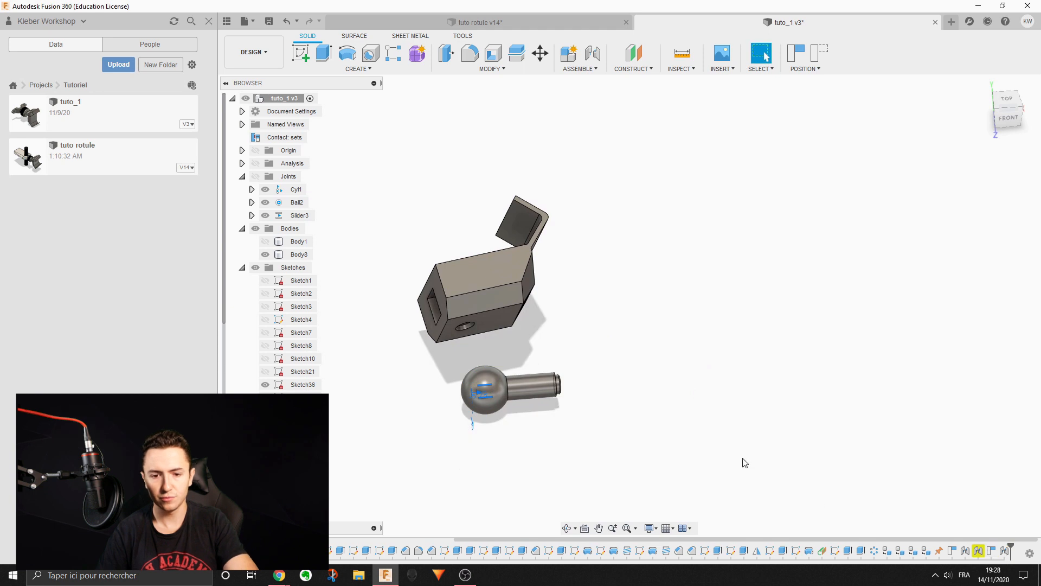
Move mors_fixe across to the stem's side and collapse the sketch list to reach the components
drag(480, 269, 578, 320)
click(578, 320)
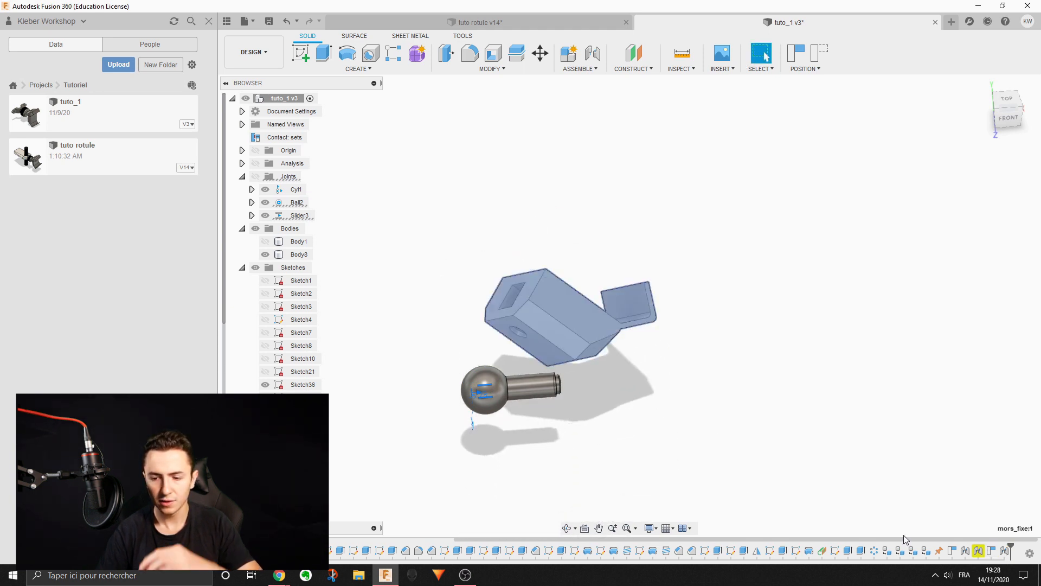
scroll(276, 282, down, 1)
click(242, 242)
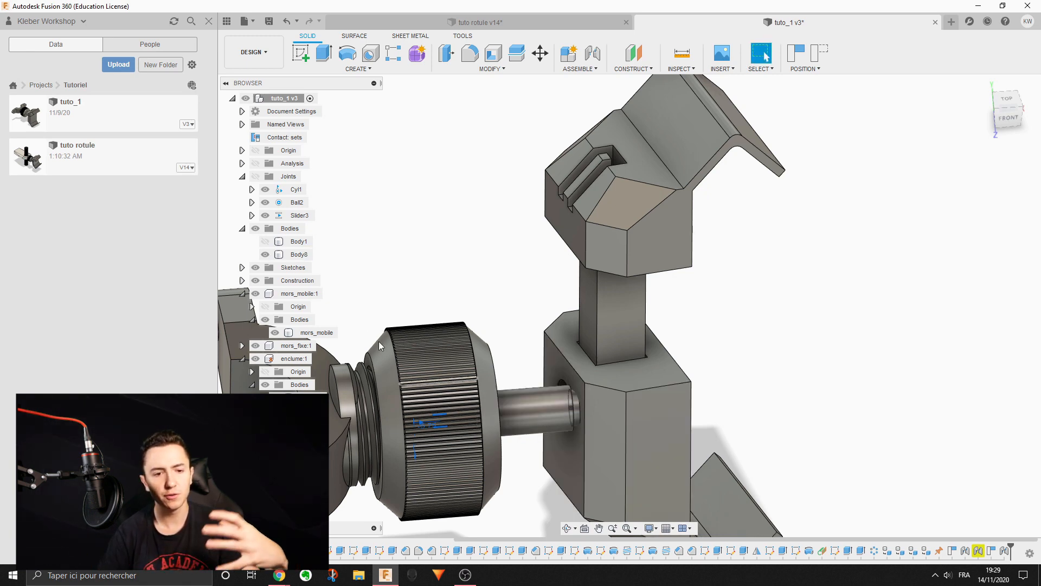
click(302, 257)
click(453, 251)
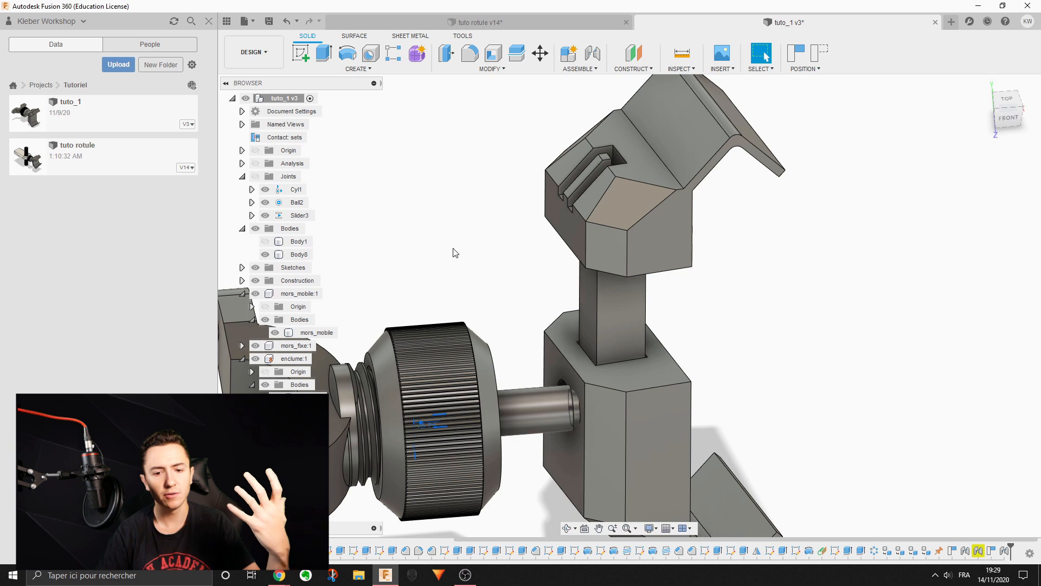
Swing mors_fixe around the ball to check how it moves relative to the separate stem body
double_click(675, 398)
middle_drag(686, 312, 686, 235)
triple_click(656, 359)
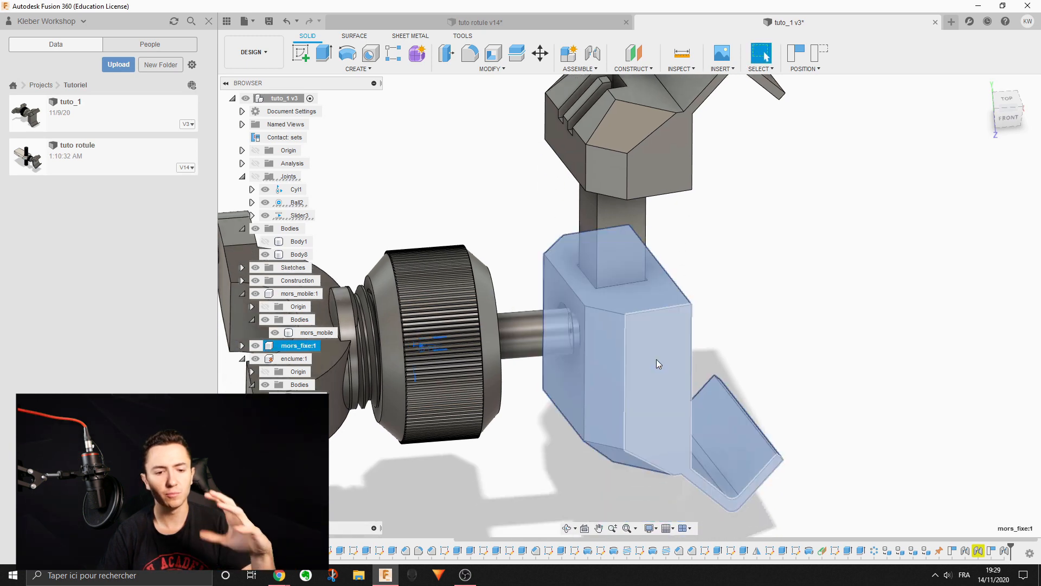
click(615, 172)
drag(547, 325, 521, 318)
click(556, 340)
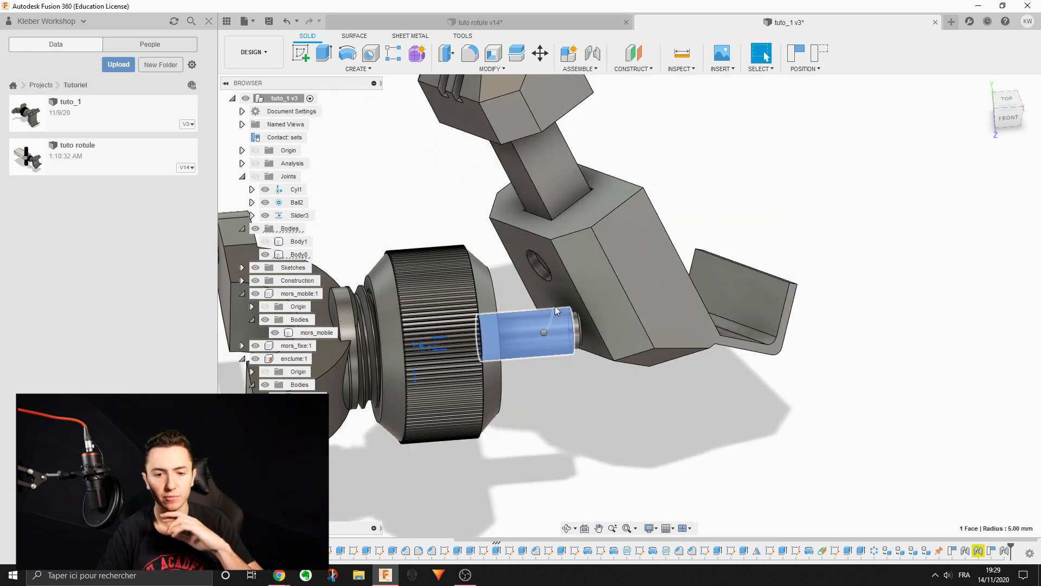
right_click(526, 337)
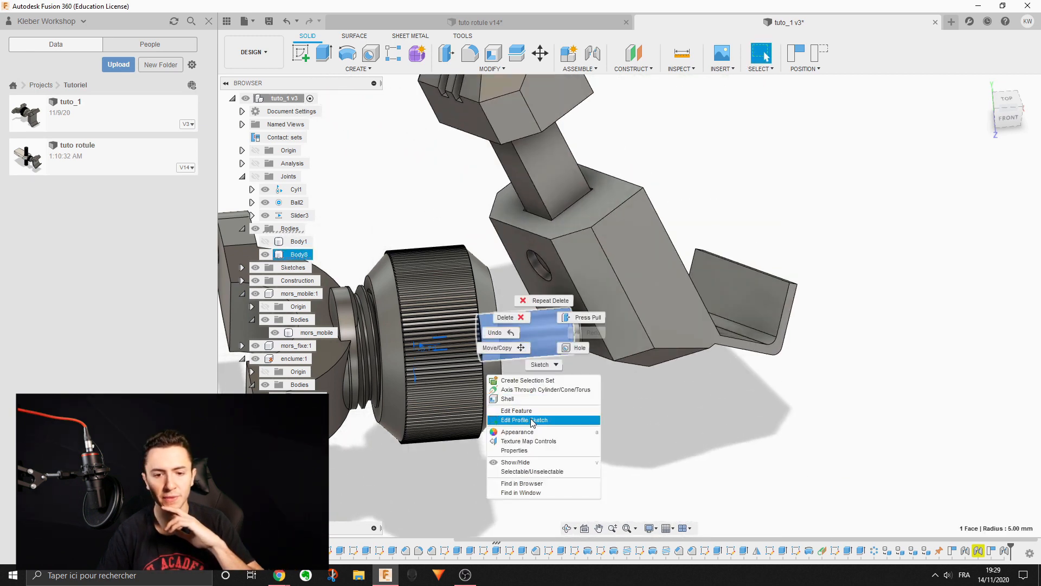
click(471, 374)
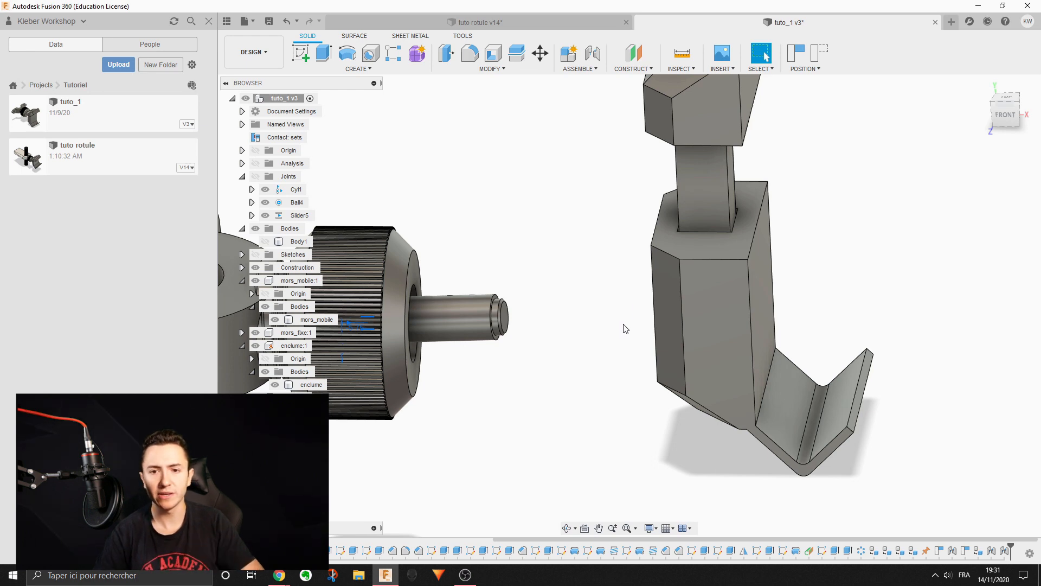
Move mors_fixe around near the stem and swivel the stem on its ball to test its free motion
scroll(526, 187, up, 3)
drag(770, 328, 559, 390)
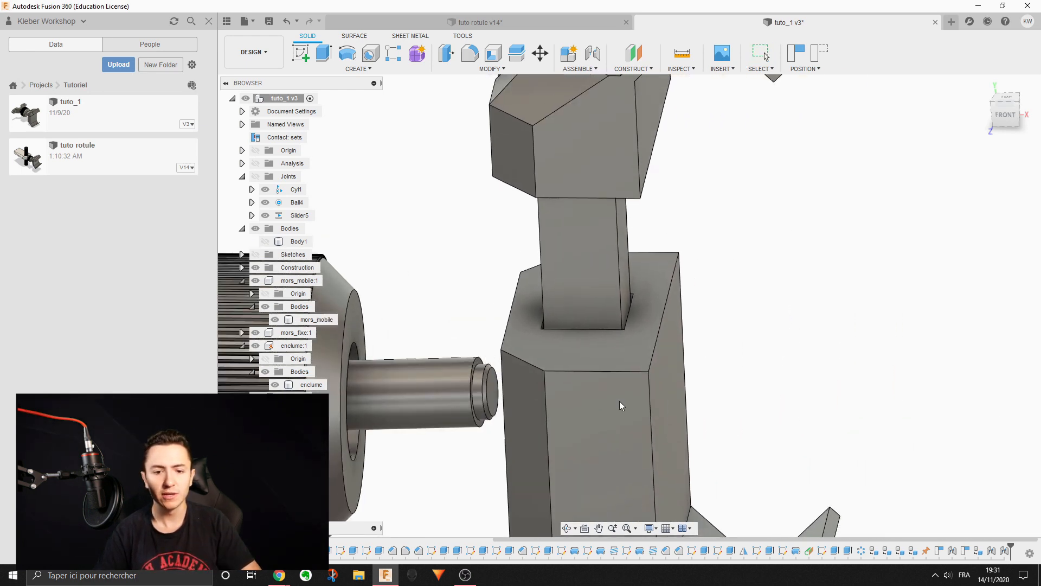
click(580, 69)
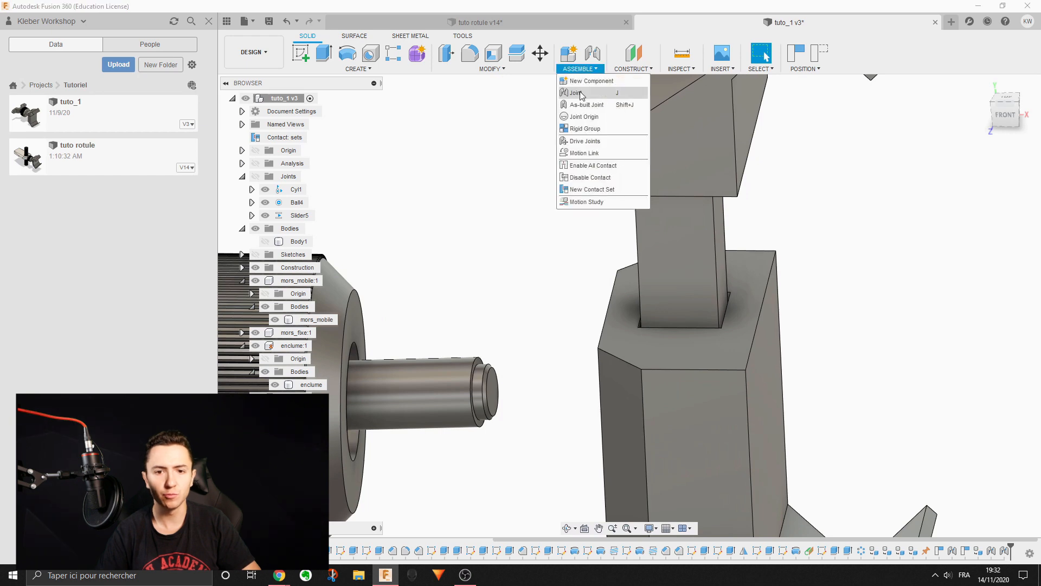
click(576, 93)
click(534, 304)
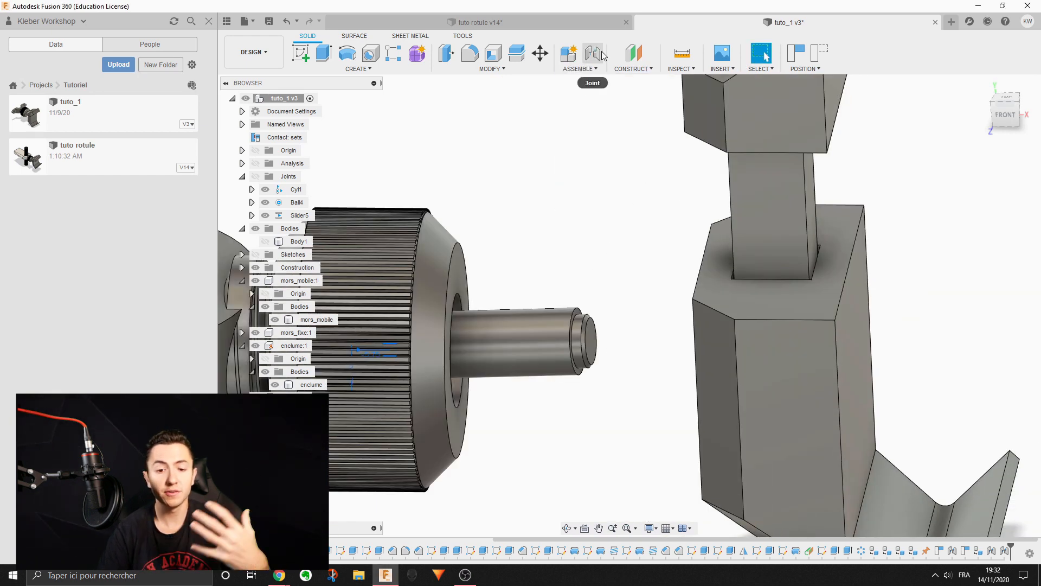
drag(548, 319, 623, 365)
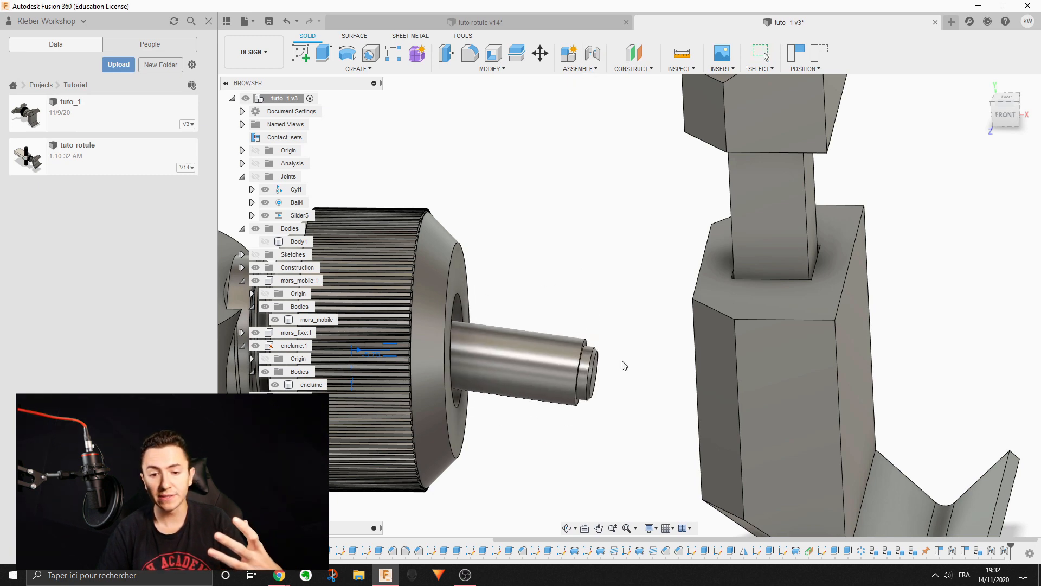
Start a joint and snap its first component to the stub end of the stem
click(597, 56)
click(580, 304)
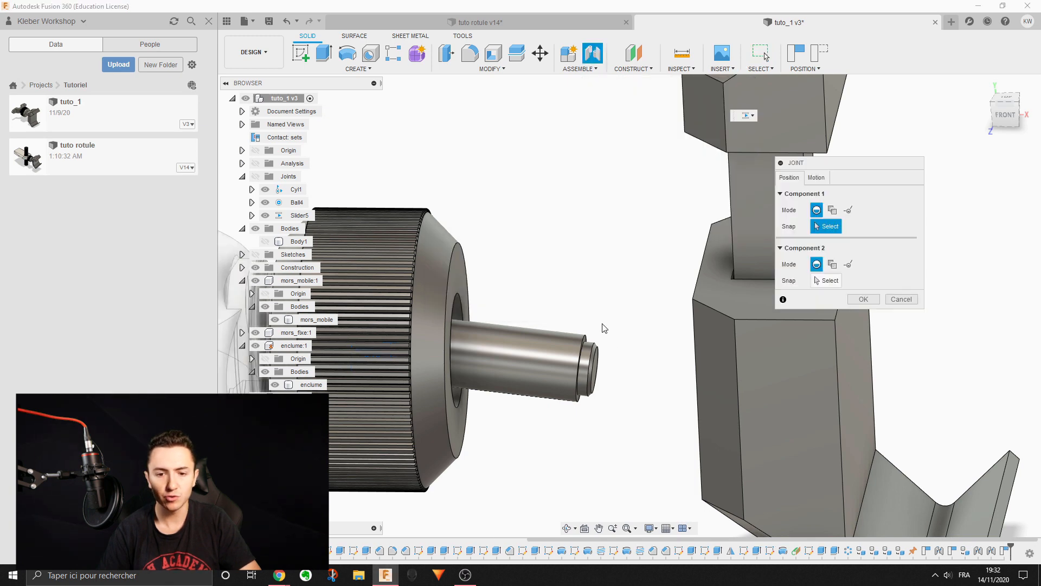
scroll(602, 336, up, 2)
shift+middle_drag(578, 339, 559, 321)
click(544, 355)
click(539, 384)
Snap the joint's second component to the centre of the round pocket in mors_fixe
scroll(568, 386, down, 3)
middle_drag(481, 309, 513, 312)
middle_drag(451, 296, 708, 379)
middle_drag(404, 210, 530, 308)
scroll(530, 308, up, 3)
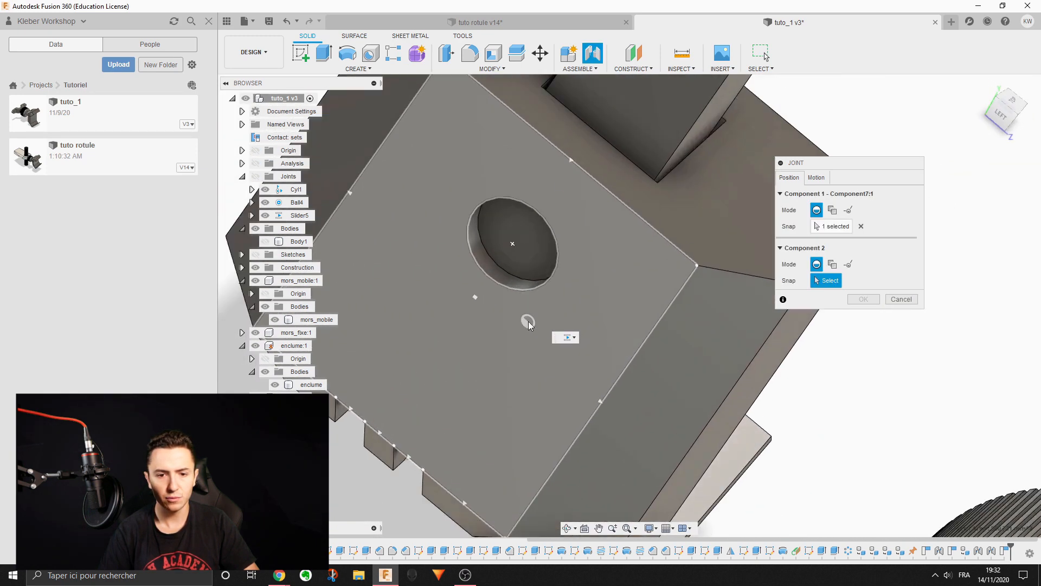
scroll(515, 255, up, 2)
click(510, 247)
scroll(512, 251, down, 3)
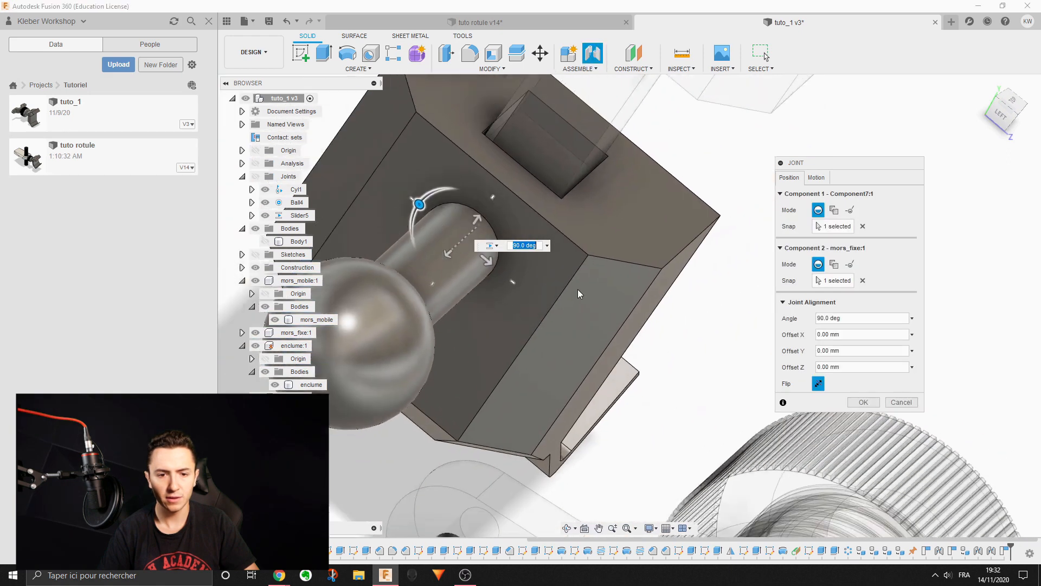
Set the joint's motion type to Rigid and create it between the stem and mors_fixe
click(817, 177)
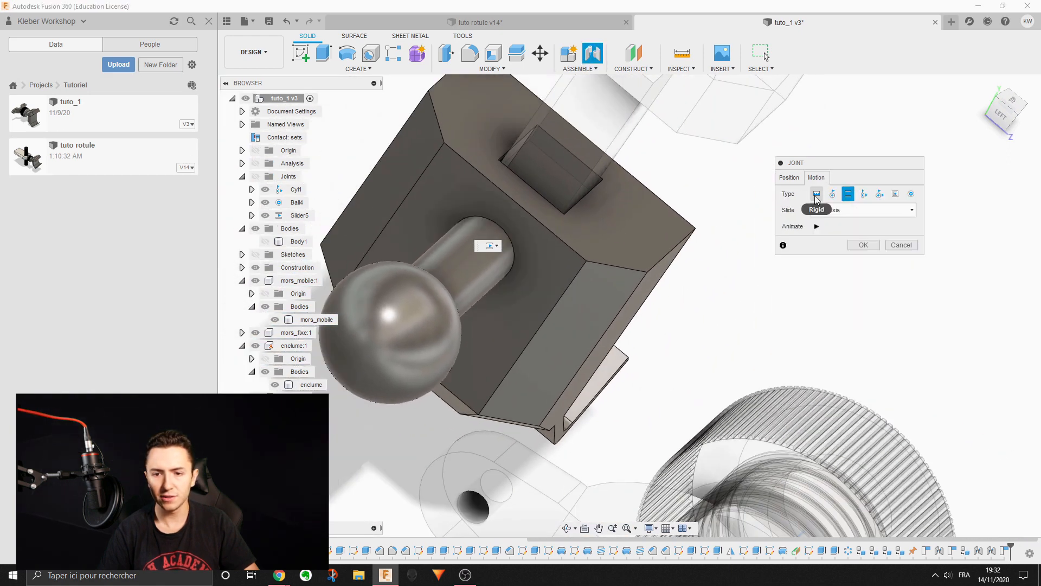
click(864, 239)
shift+middle_drag(842, 258, 766, 349)
scroll(776, 355, down, 3)
middle_drag(964, 441, 795, 320)
scroll(678, 320, up, 4)
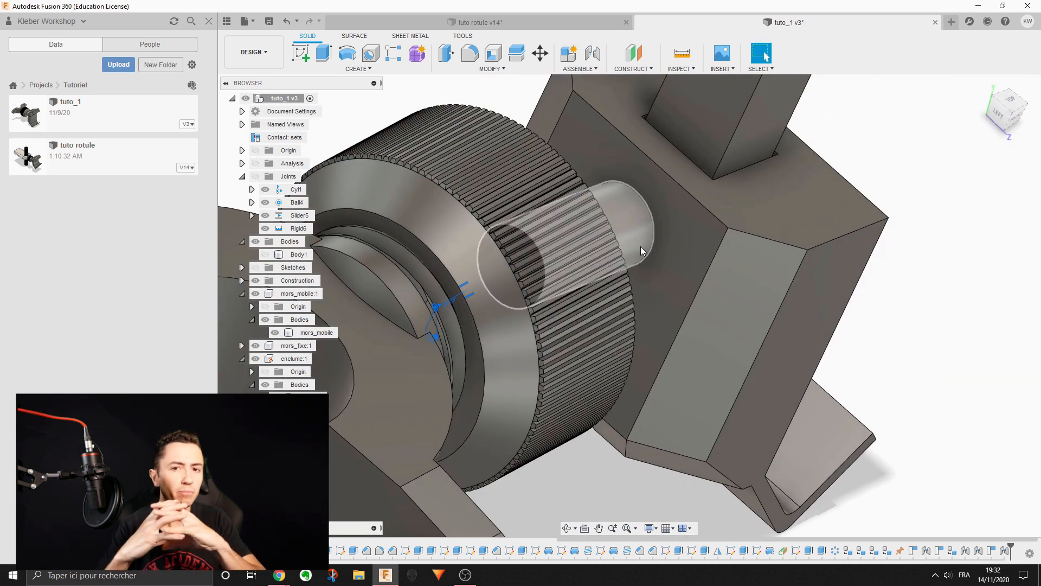
scroll(640, 246, down, 4)
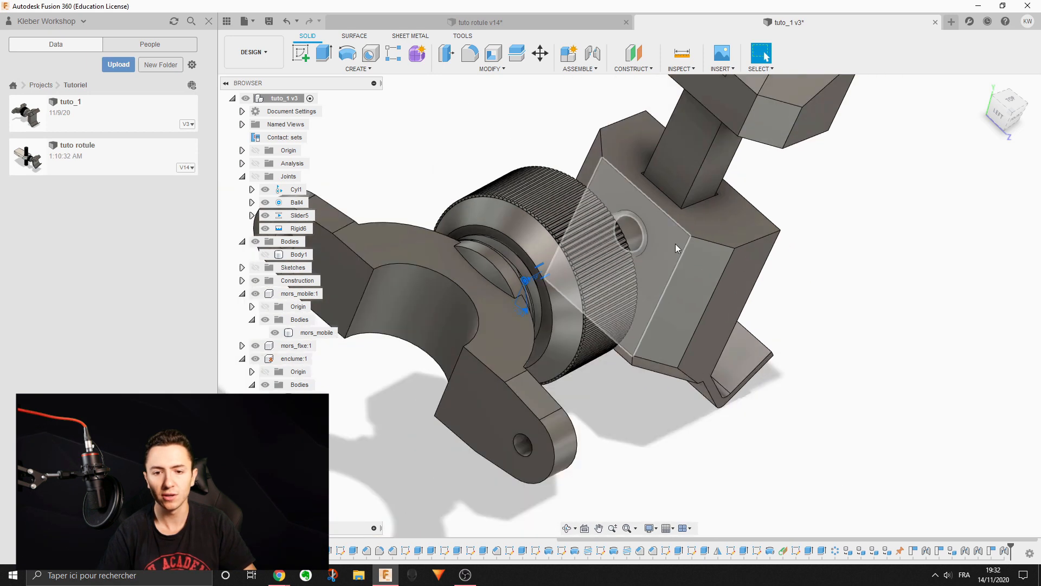
Swivel the jaw assembly on its ball and slide mors_mobile against mors_fixe to test the finished joints
shift+middle_drag(675, 243, 628, 240)
shift+middle_drag(685, 278, 589, 236)
drag(635, 219, 656, 249)
scroll(656, 252, down, 2)
middle_drag(652, 262, 645, 331)
drag(666, 196, 699, 322)
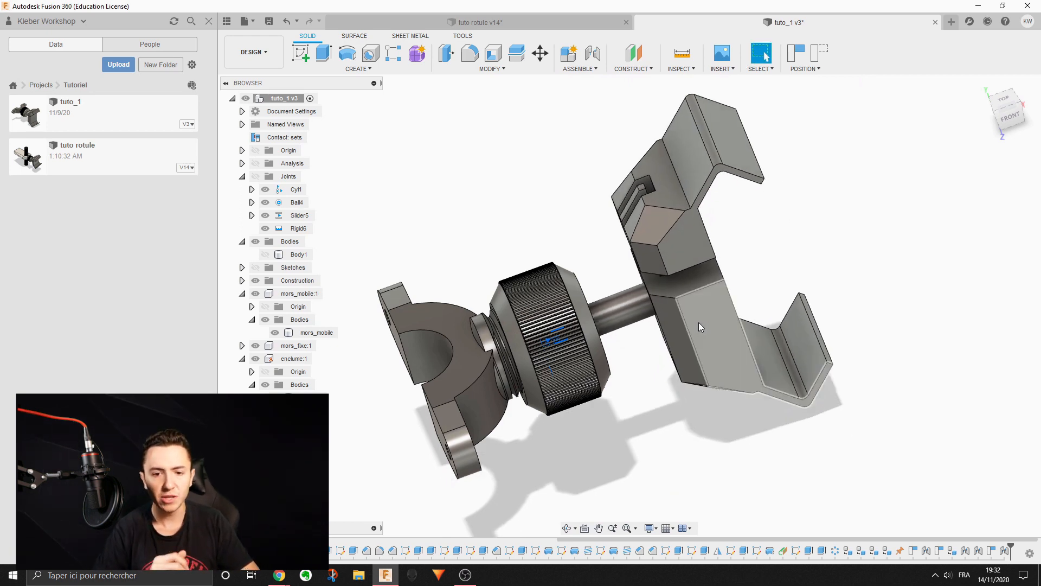
scroll(687, 318, up, 3)
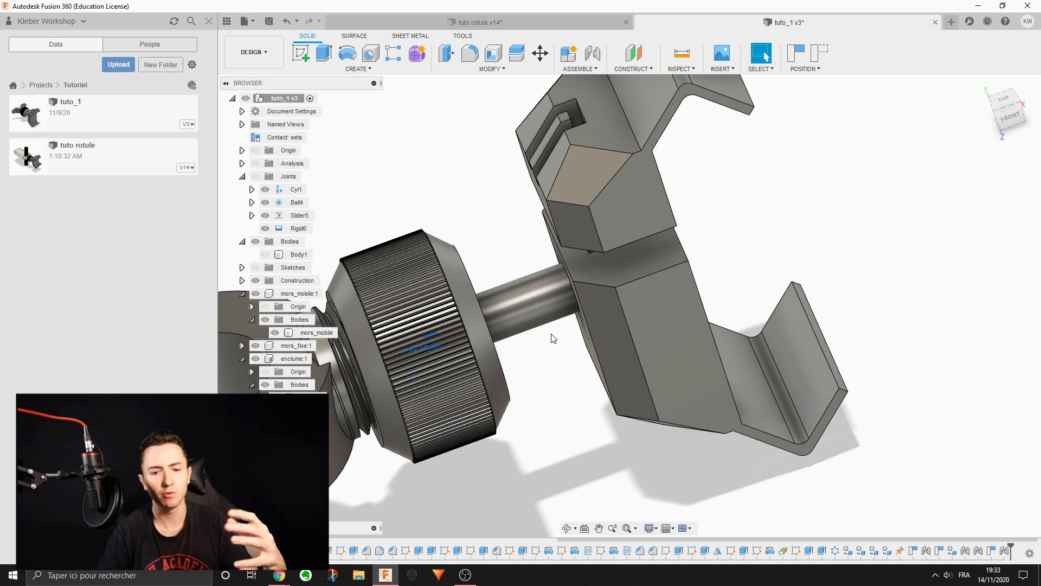
drag(638, 297, 630, 253)
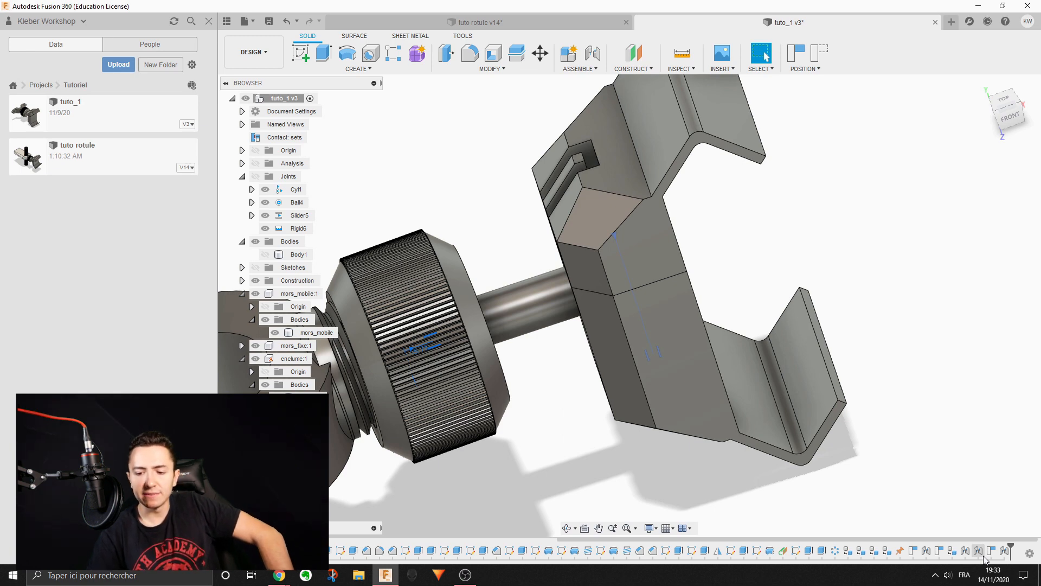
Slide mors_mobile away from mors_fixe so that its rectangular bar is exposed between the two jaws
shift+middle_drag(833, 386, 779, 330)
scroll(780, 336, down, 4)
drag(662, 276, 630, 173)
shift+middle_drag(705, 271, 626, 188)
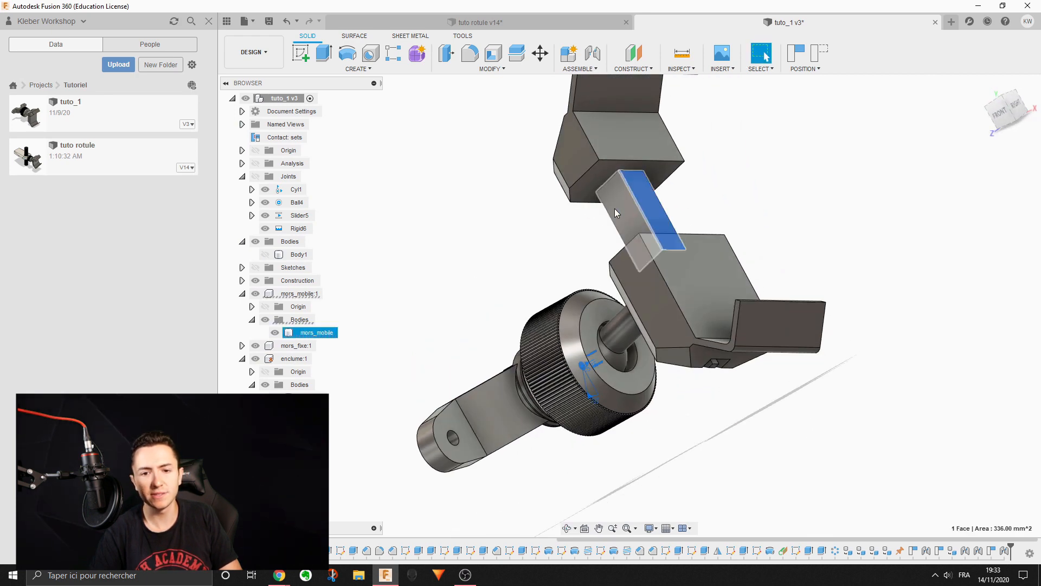
Examine the rectangular bar of mors_mobile and how it enters mors_fixe from several angles
click(629, 207)
scroll(634, 203, up, 3)
click(696, 194)
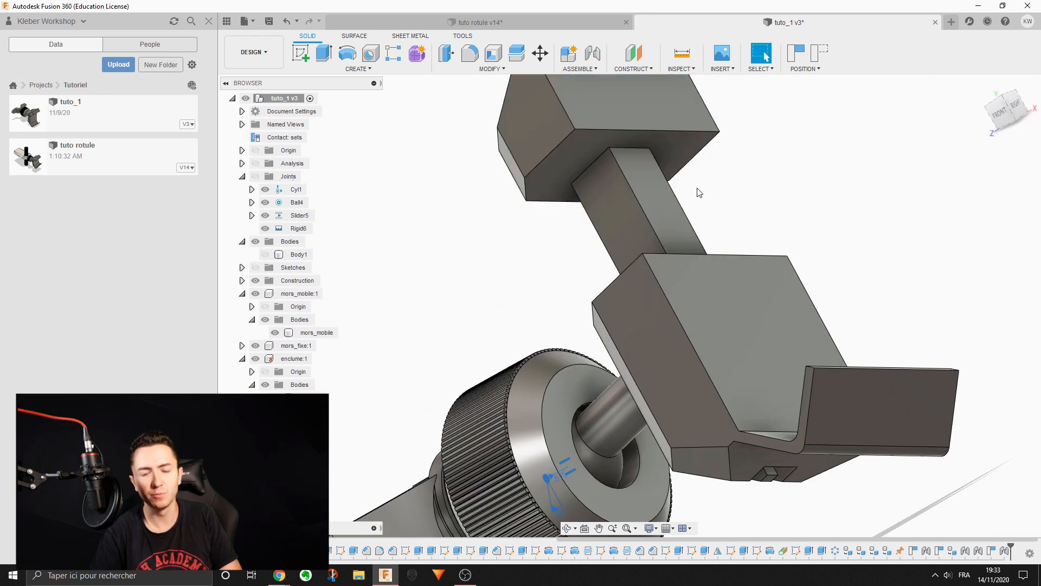
shift+middle_drag(696, 193, 664, 207)
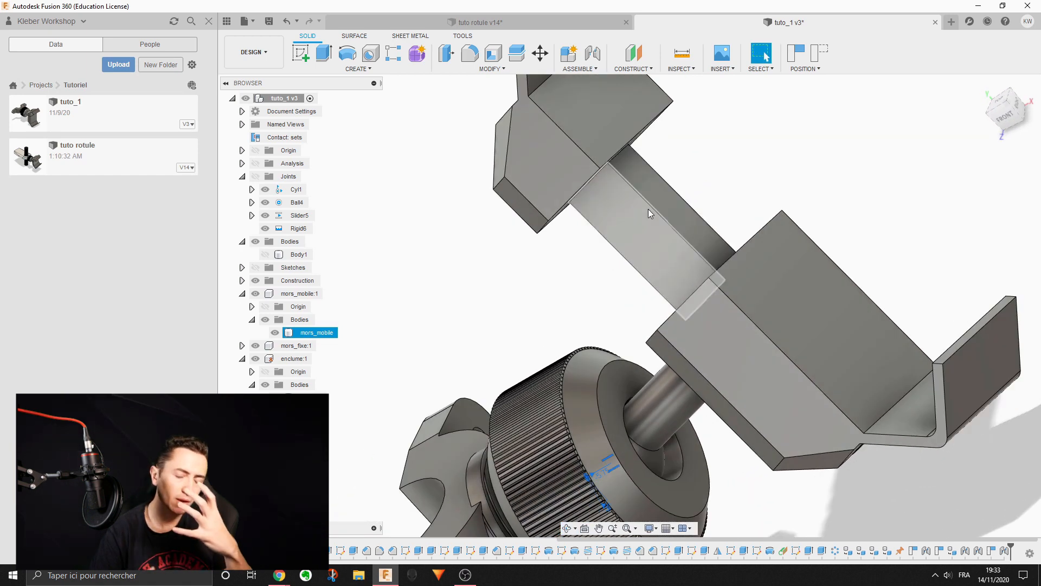
scroll(648, 210, up, 3)
click(653, 188)
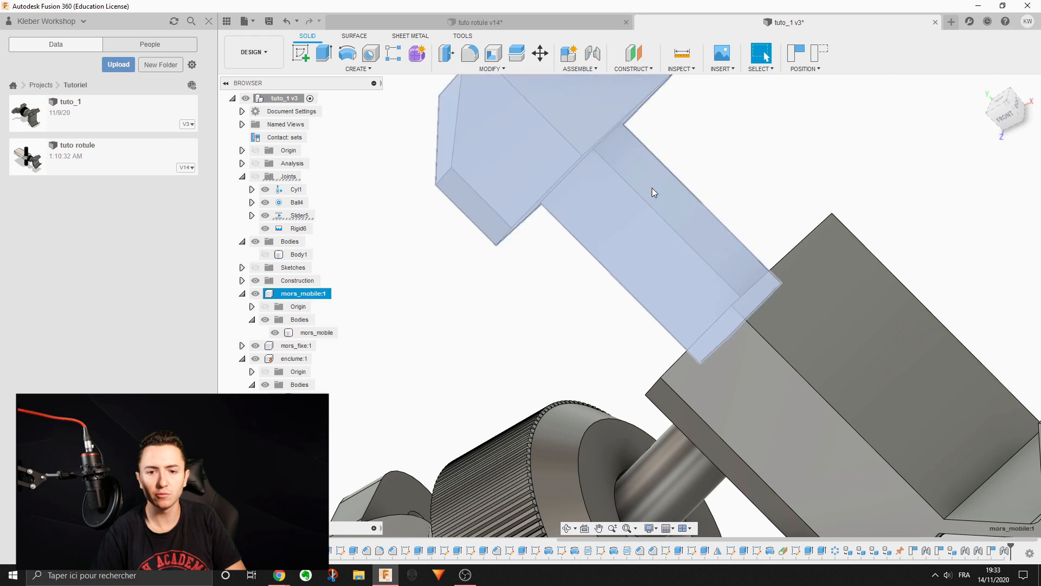
click(767, 183)
shift+middle_drag(807, 181, 783, 181)
scroll(600, 219, down, 3)
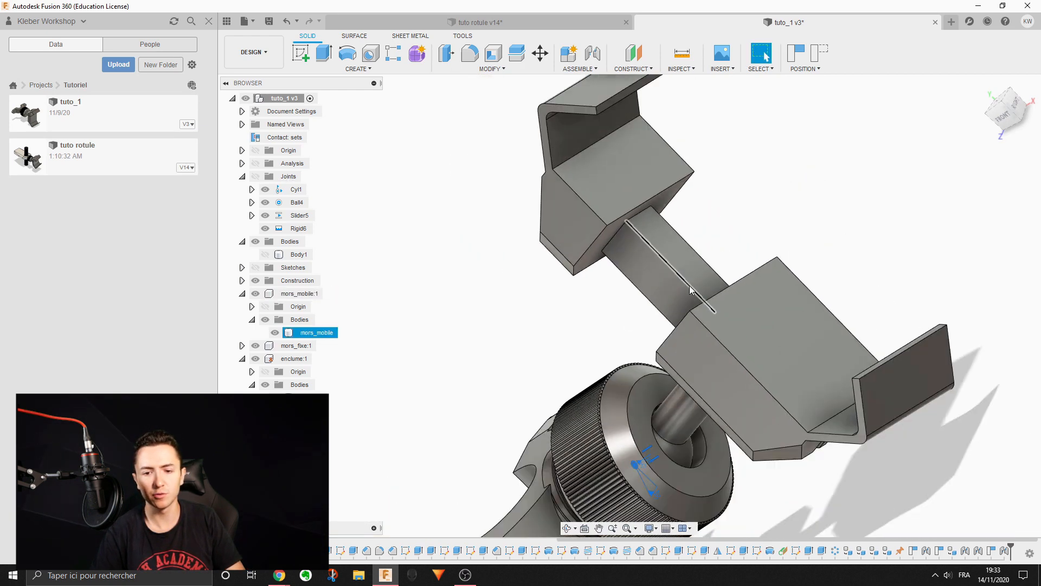
shift+middle_drag(704, 358, 616, 372)
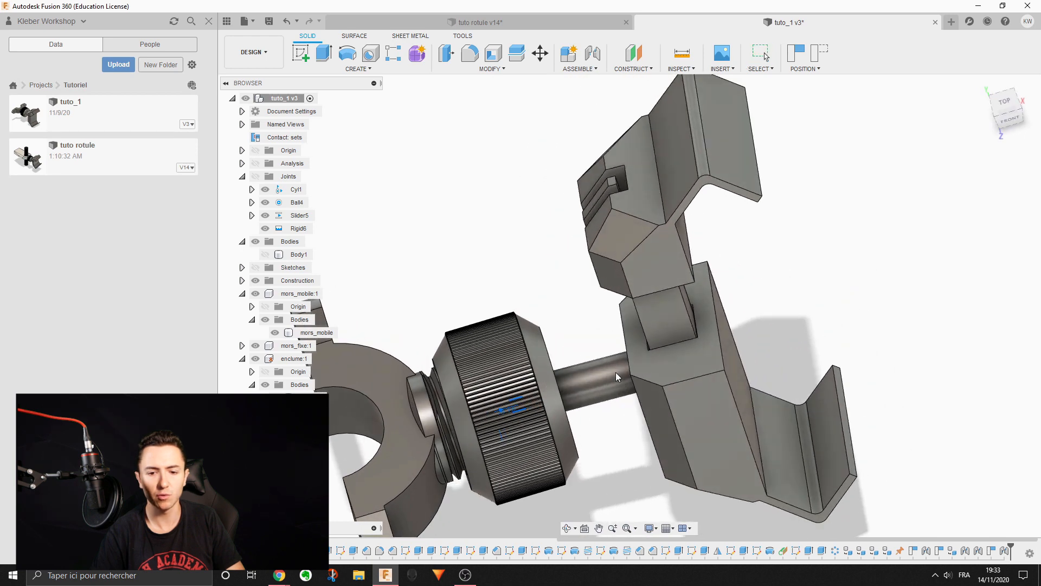
mouse_move(673, 283)
shift+middle_down()
mouse_move(643, 277)
mouse_move(683, 267)
shift+middle_up()
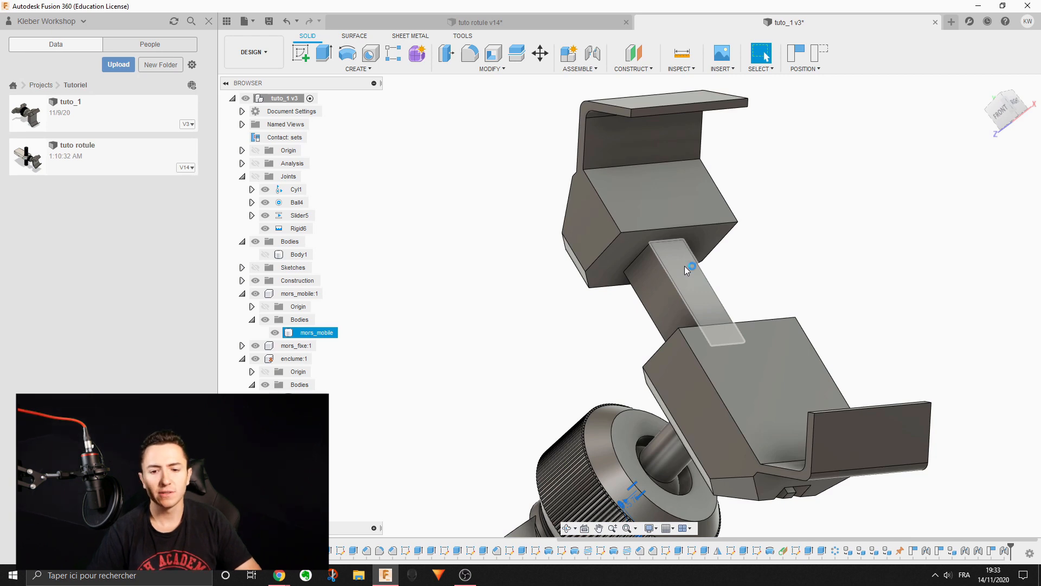
shift+middle_drag(685, 268, 676, 238)
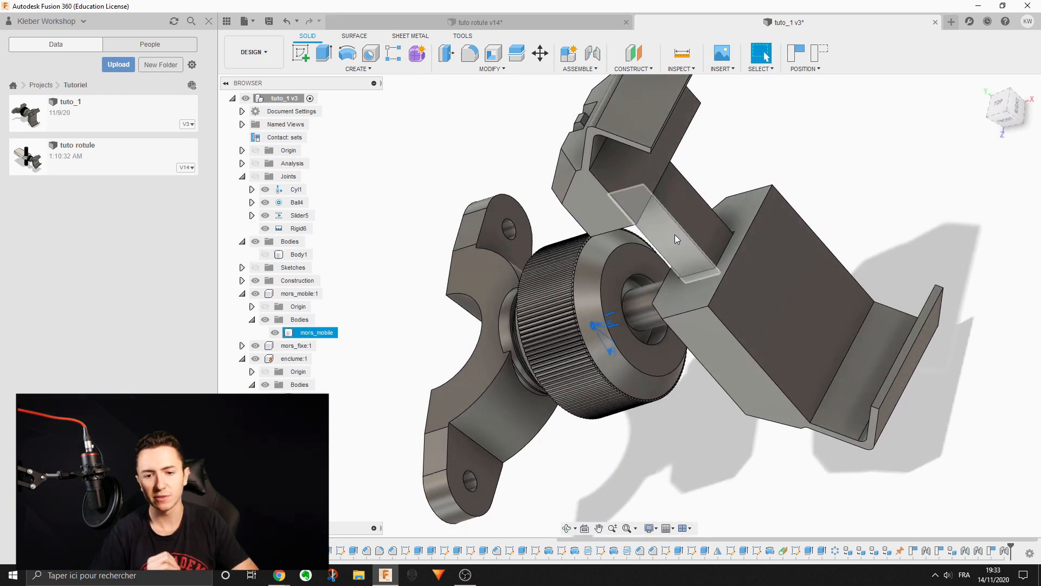
Tilt the jaw assembly slightly on its ball and hide the knurled nut to expose the ball and threaded socket
drag(674, 239, 657, 294)
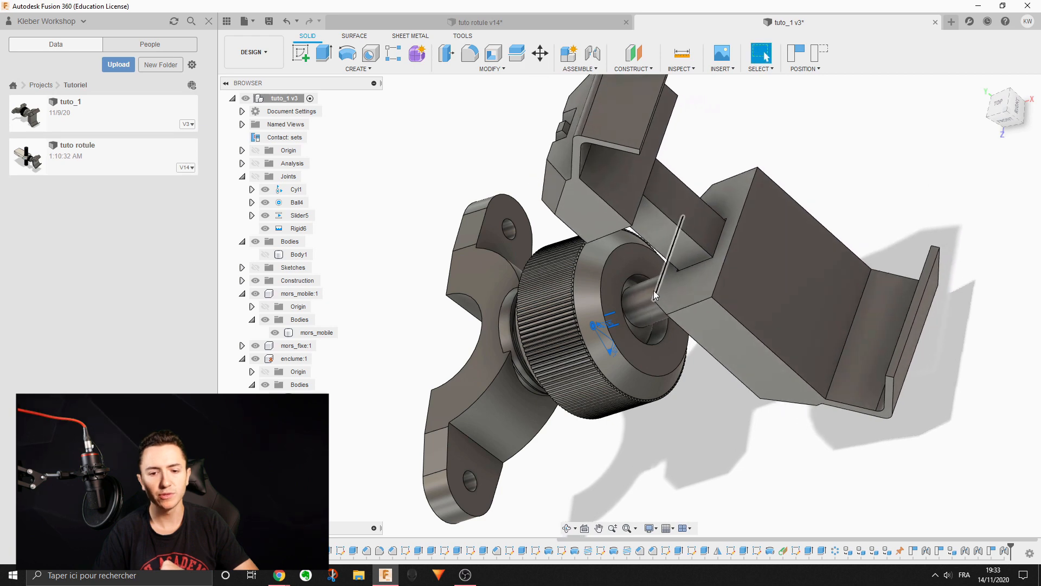
scroll(648, 297, up, 2)
drag(652, 300, 568, 275)
double_click(570, 274)
key(v)
shift+middle_drag(623, 294, 714, 358)
click(671, 365)
Examine the ball in the threaded socket and its stem leading into mors_fixe
scroll(671, 364, up, 4)
scroll(714, 358, down, 3)
drag(700, 301, 768, 323)
middle_drag(758, 325, 657, 293)
click(564, 295)
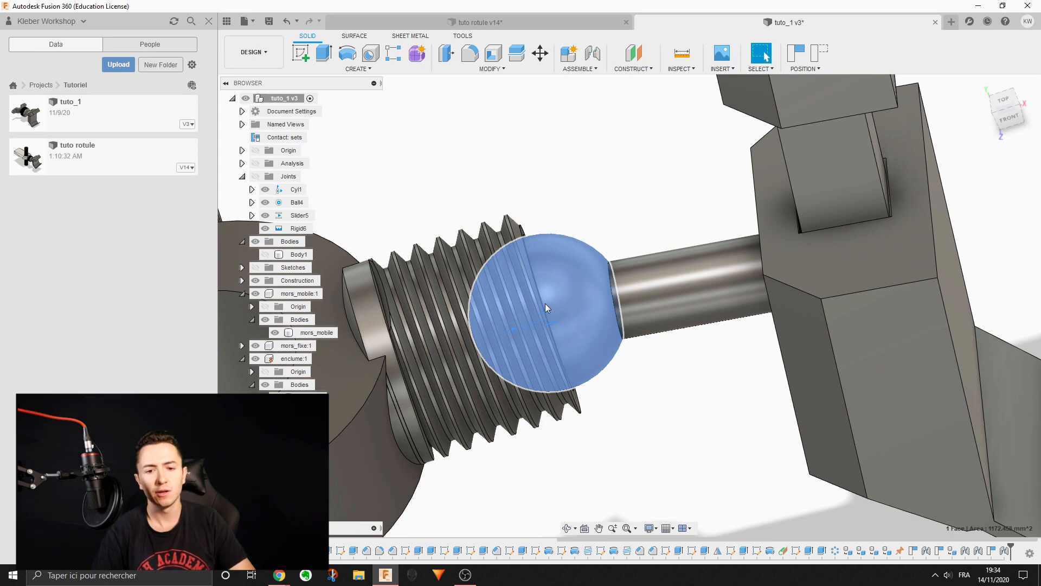
click(624, 244)
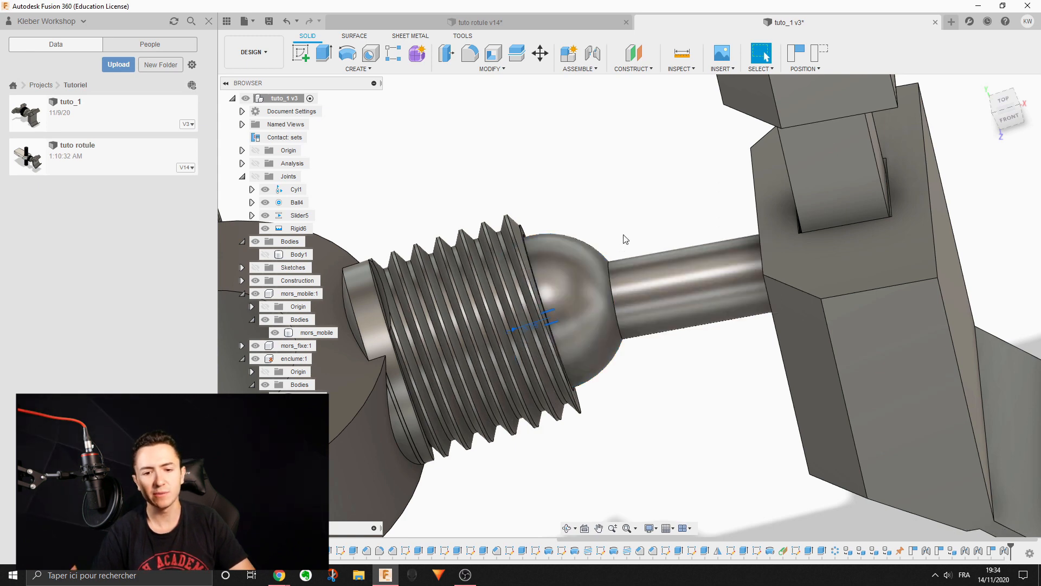
shift+middle_drag(619, 237, 586, 256)
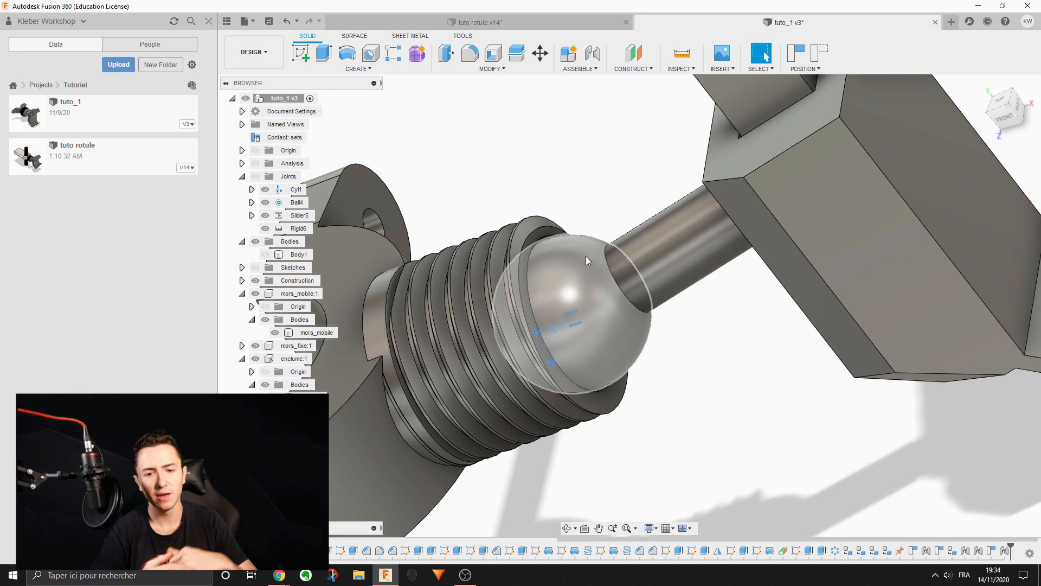
scroll(586, 256, down, 5)
scroll(586, 281, up, 2)
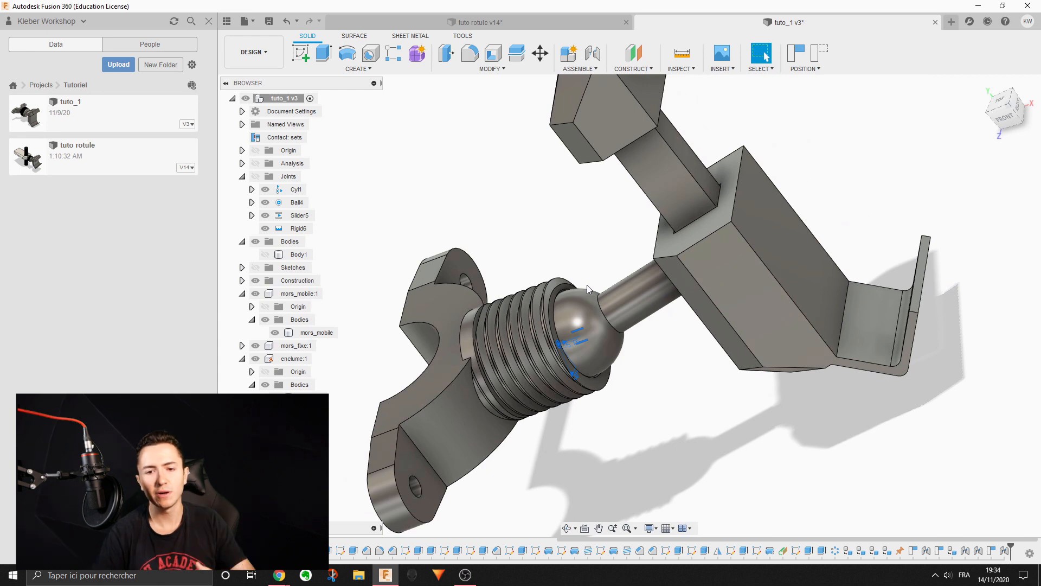
Examine the inner face of mors_mobile around its rectangular bar, along with the overall mount assembly
middle_drag(640, 167, 549, 234)
mouse_move(548, 233)
mouse_down()
mouse_move(550, 270)
mouse_move(575, 317)
mouse_move(557, 252)
mouse_up()
click(559, 255)
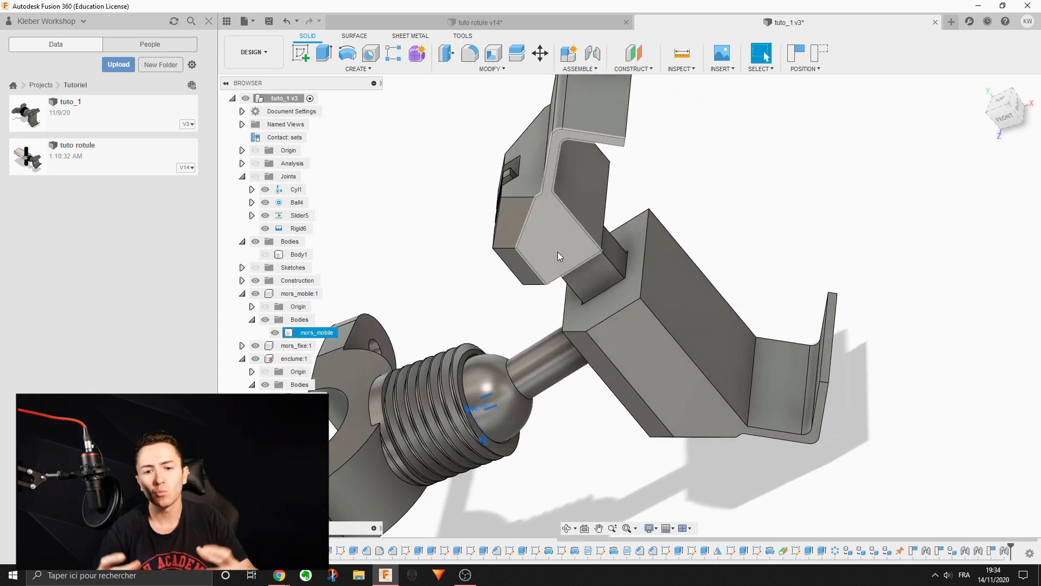
drag(591, 246, 490, 183)
shift+middle_drag(623, 203, 552, 203)
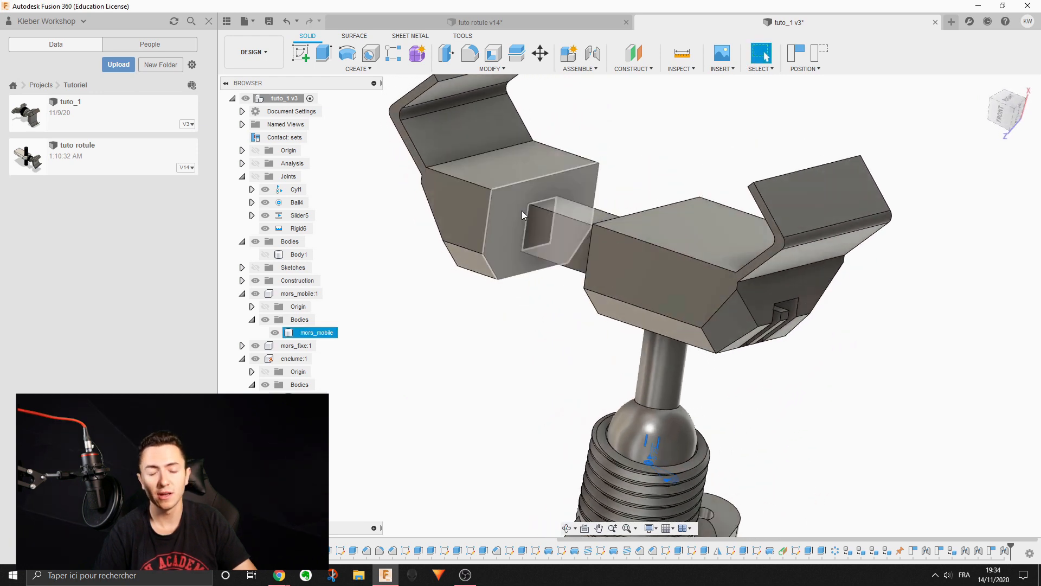
scroll(522, 211, up, 4)
click(565, 214)
scroll(658, 157, down, 5)
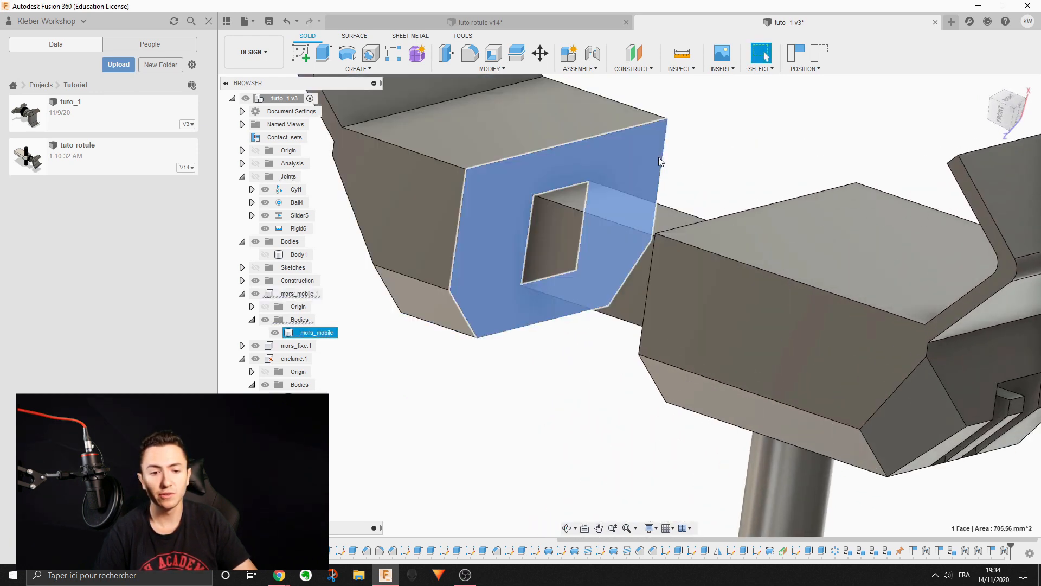
middle_drag(733, 477, 692, 395)
middle_drag(653, 250, 657, 265)
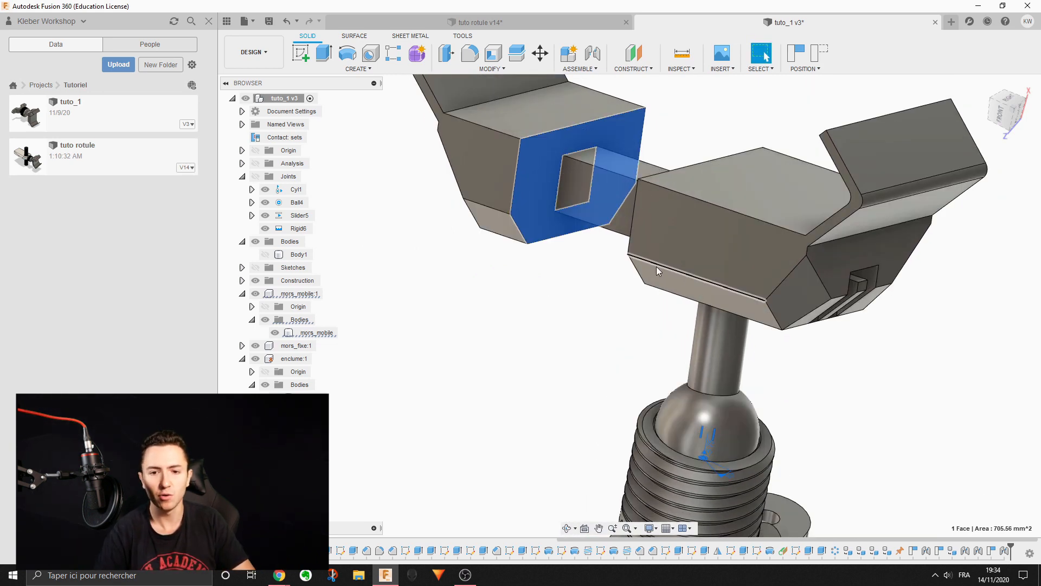
scroll(656, 266, down, 2)
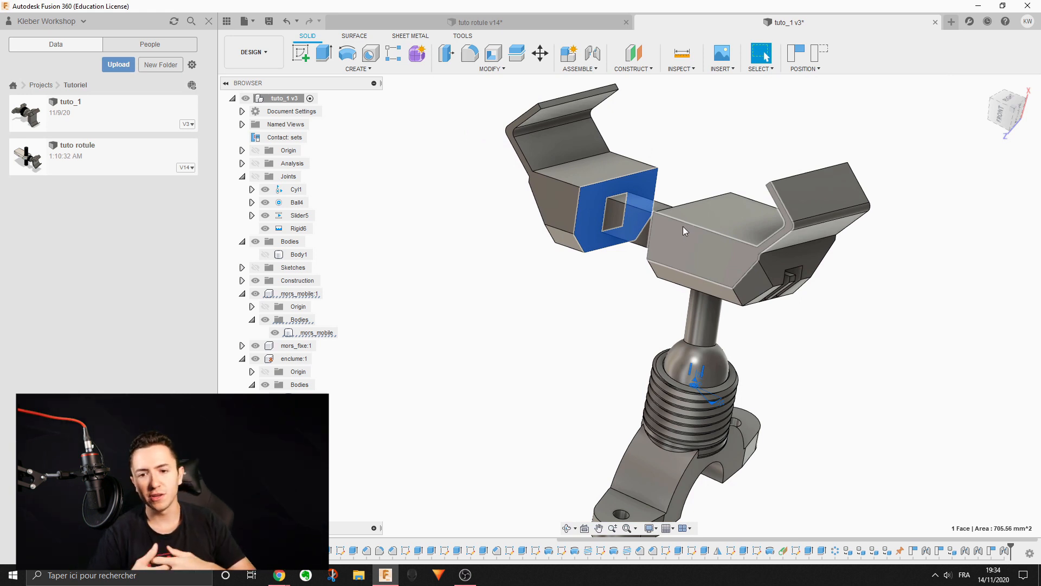
shift+middle_drag(681, 225, 739, 283)
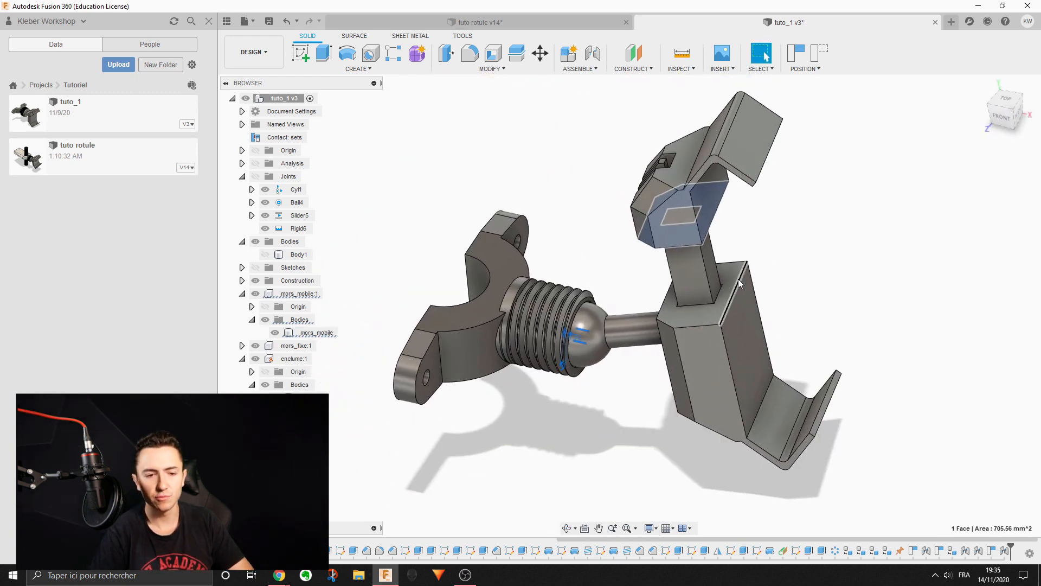
drag(739, 282, 623, 341)
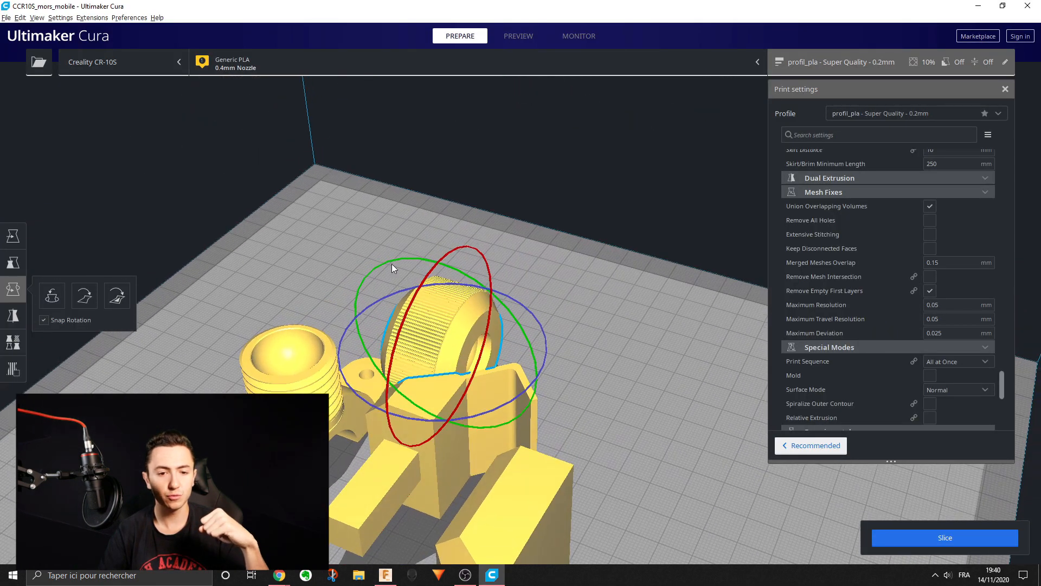
In Ultimaker Cura, rotate the knurled nut so its threaded opening faces up and move it clear of the other parts
drag(510, 352, 524, 384)
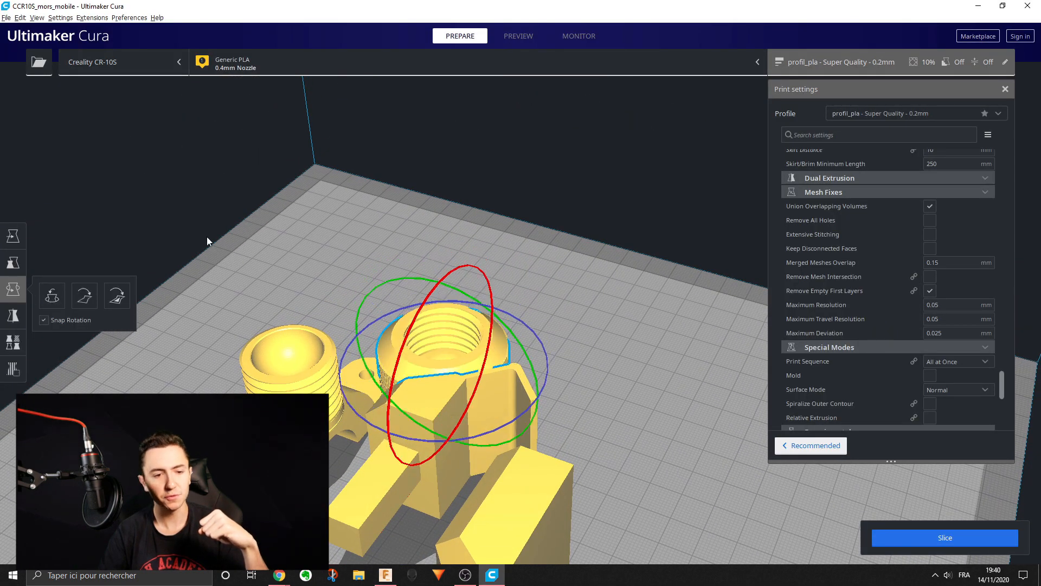
click(13, 237)
drag(452, 366, 693, 399)
middle_drag(588, 371, 508, 218)
right_drag(506, 214, 519, 243)
Rotate the ball stem so it stands upright on the build plate with the ball on top
click(488, 262)
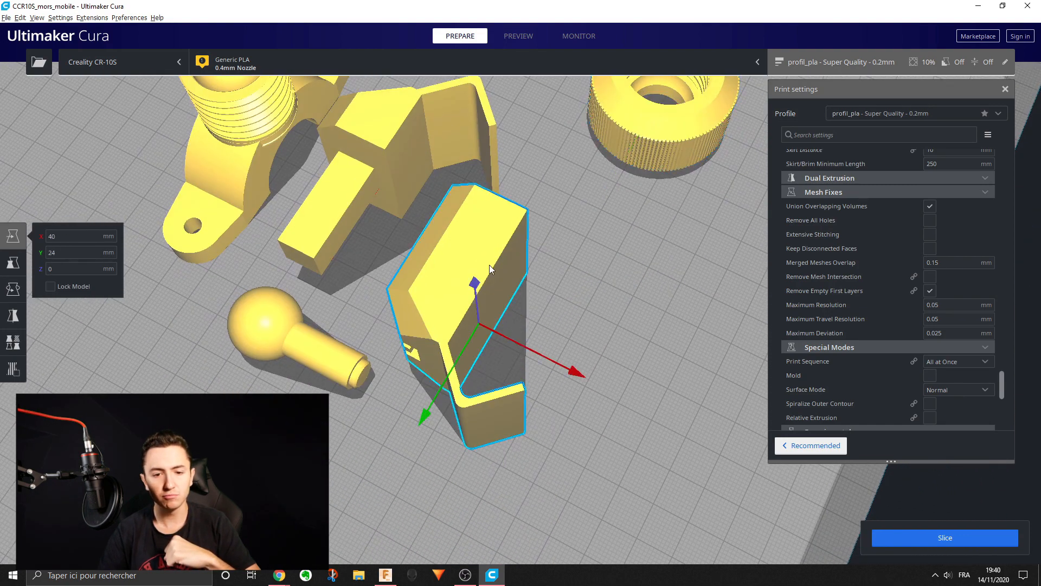
click(275, 337)
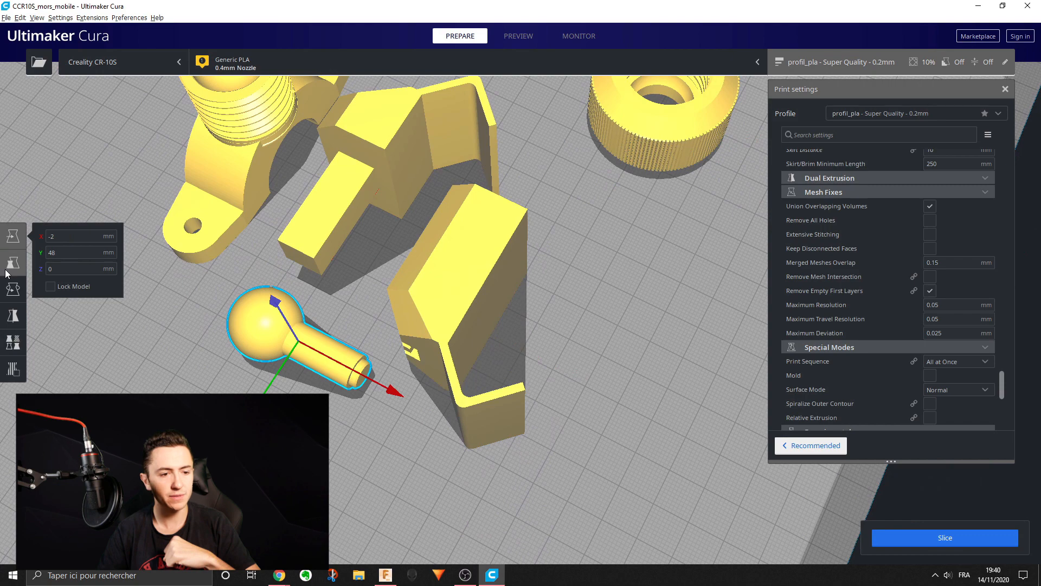
middle_drag(215, 331, 288, 282)
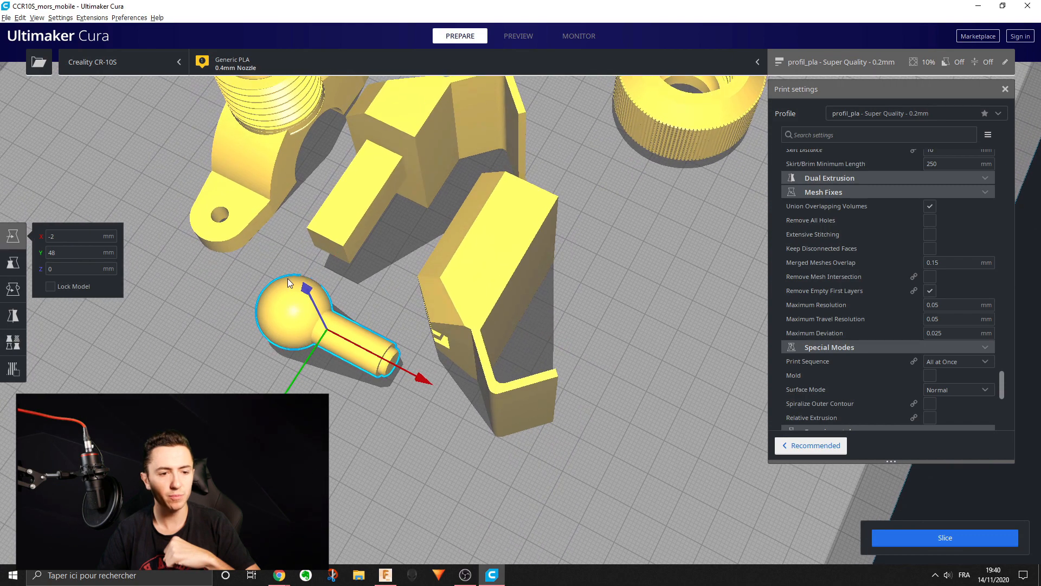
click(9, 284)
drag(292, 280, 438, 376)
mouse_move(440, 377)
right_down()
mouse_move(453, 237)
mouse_move(441, 374)
right_up()
Spread mors_mobile and mors_fixe apart on the build plate, placing mors_fixe at about X -0.5 mm, Y 10.6 mm
click(442, 187)
middle_drag(441, 187, 464, 267)
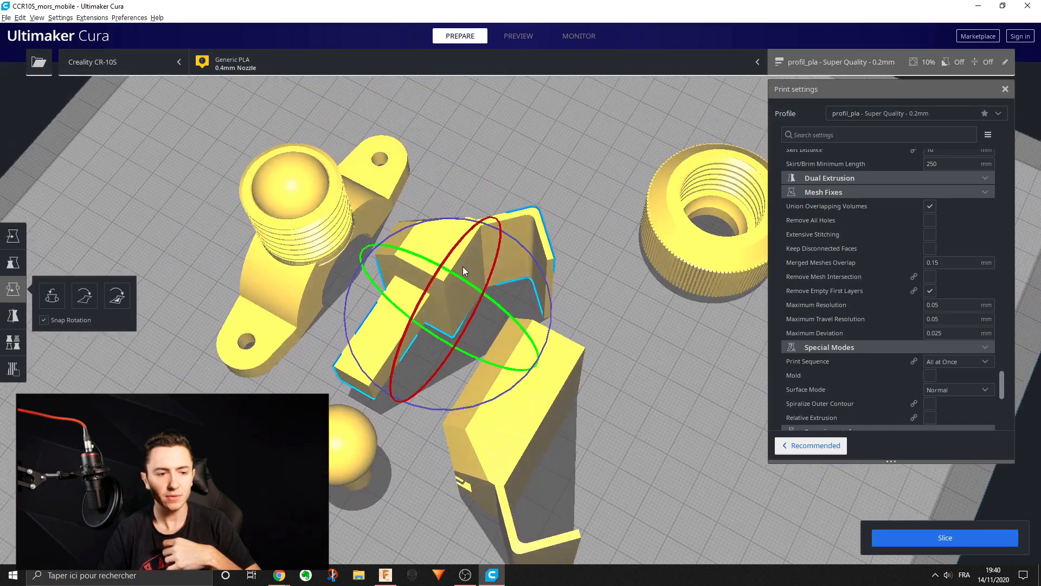
click(11, 234)
drag(418, 266, 493, 161)
click(486, 332)
drag(516, 402, 382, 273)
drag(508, 172, 529, 115)
click(434, 273)
drag(417, 278, 436, 267)
Inspect the rectangular opening of mors_fixe and move the knurled nut next to that jaw
right_drag(438, 274, 213, 243)
right_drag(473, 326, 442, 258)
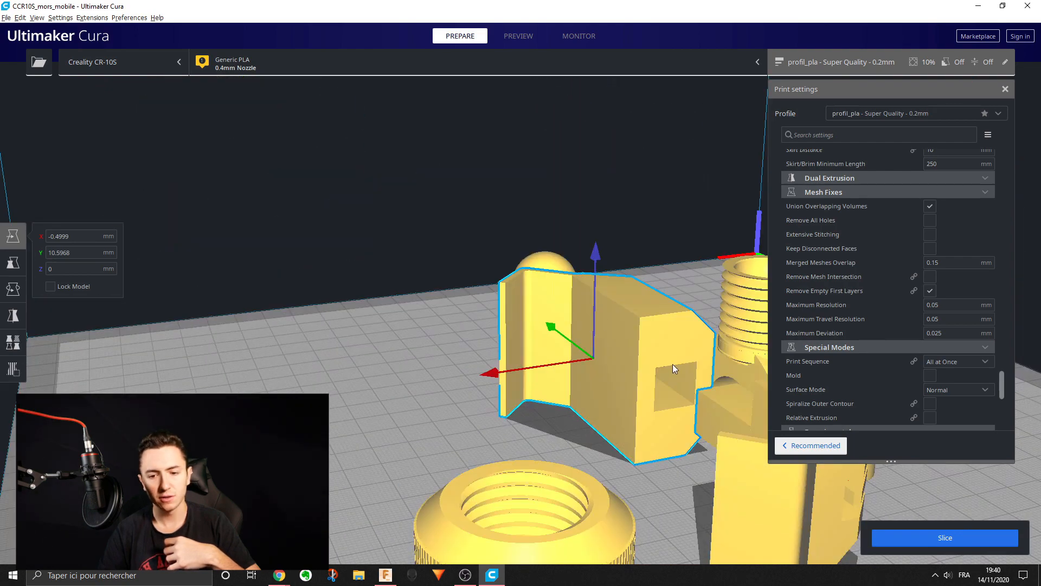
middle_drag(571, 482, 503, 402)
click(490, 416)
right_drag(485, 421, 568, 470)
drag(566, 405, 372, 253)
Reposition mors_mobile on the build plate to about X -1.95 mm, Y -50.66 mm, with its bar toward mors_fixe
click(672, 260)
drag(672, 259, 617, 298)
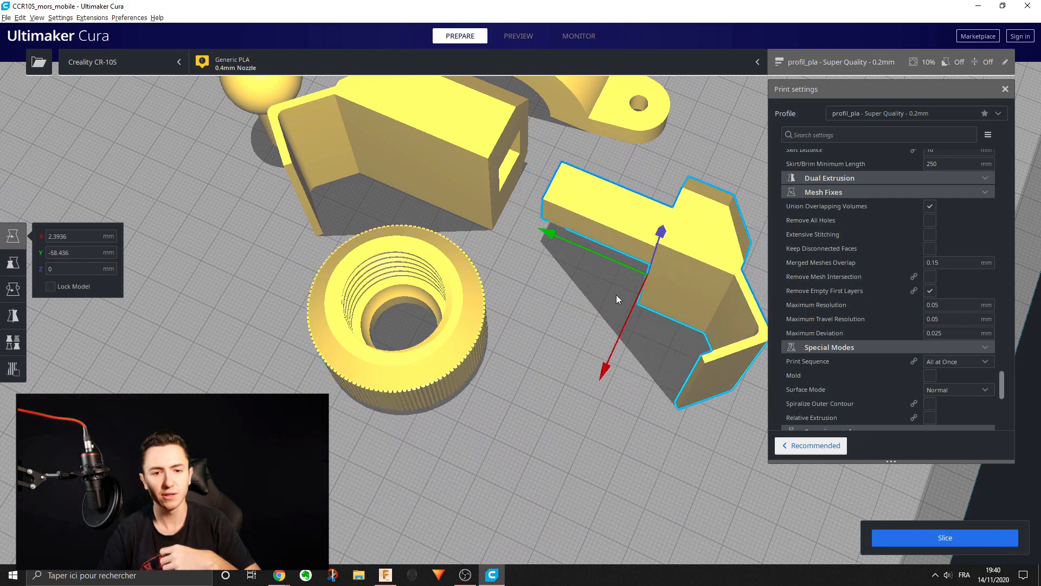
right_drag(616, 295, 589, 472)
right_drag(530, 445, 541, 523)
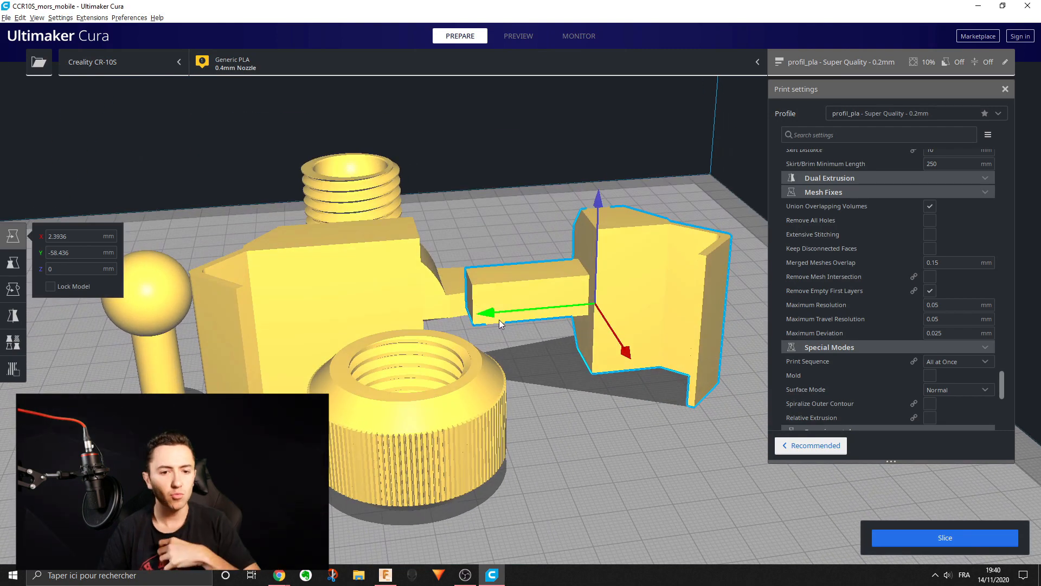
right_drag(558, 223, 558, 254)
middle_drag(559, 253, 607, 282)
drag(637, 337, 604, 328)
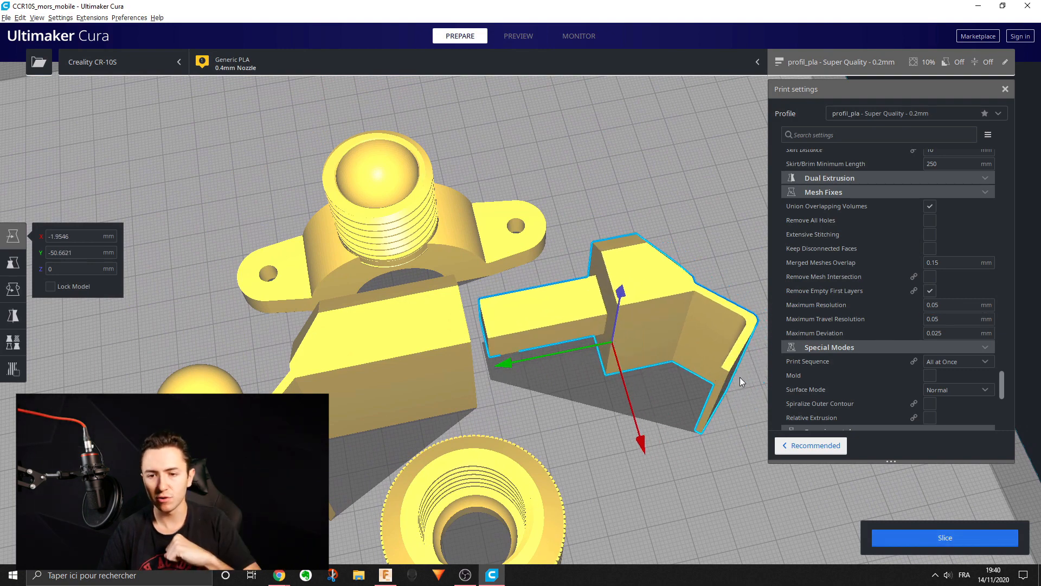
right_click(643, 302)
click(14, 368)
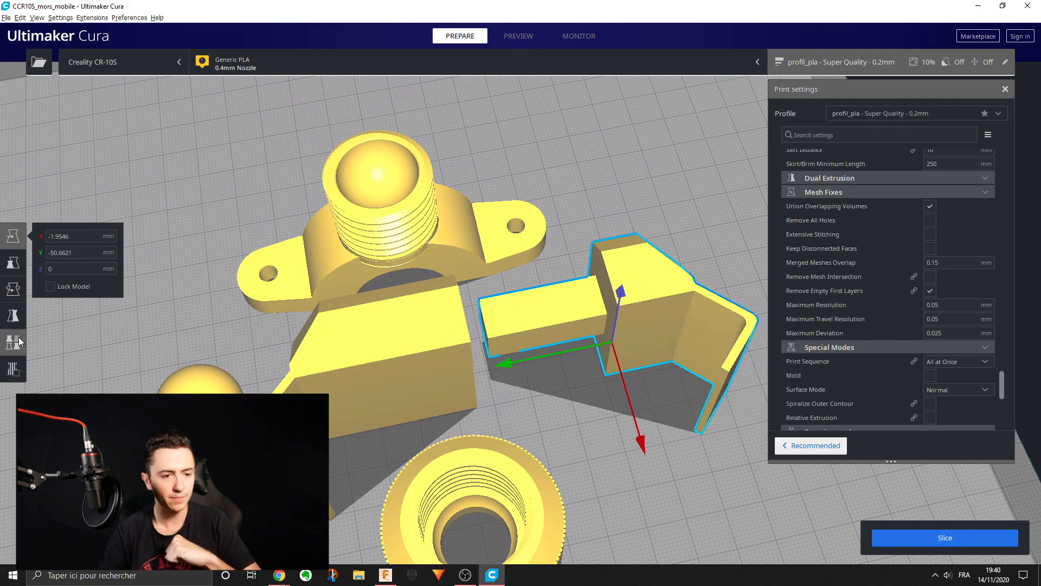
click(14, 368)
click(13, 236)
click(13, 315)
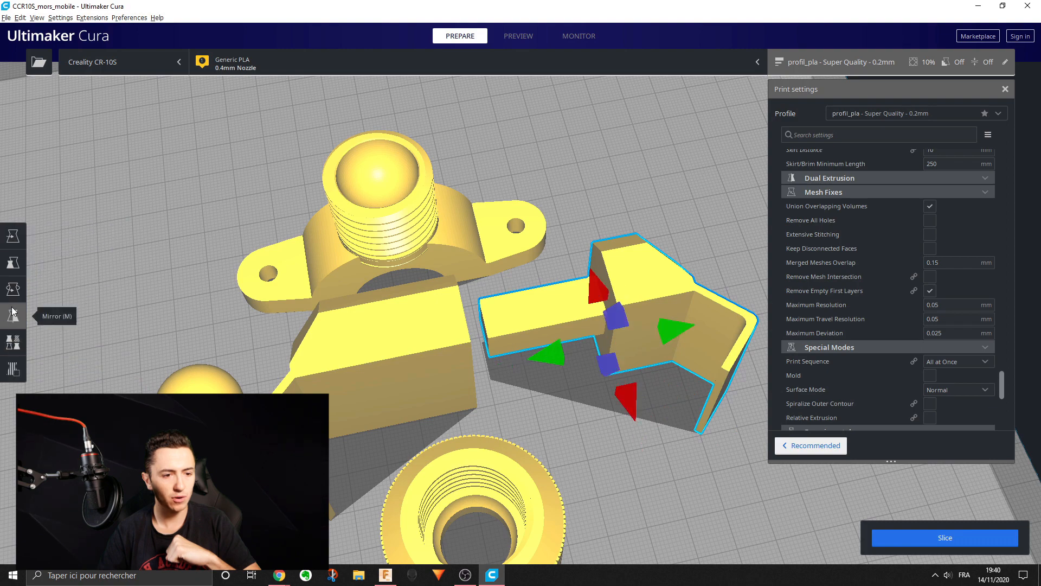
click(13, 296)
Add the Generate Support option to the per-model settings of mors_mobile, filtering the settings list for "suppo"
click(13, 342)
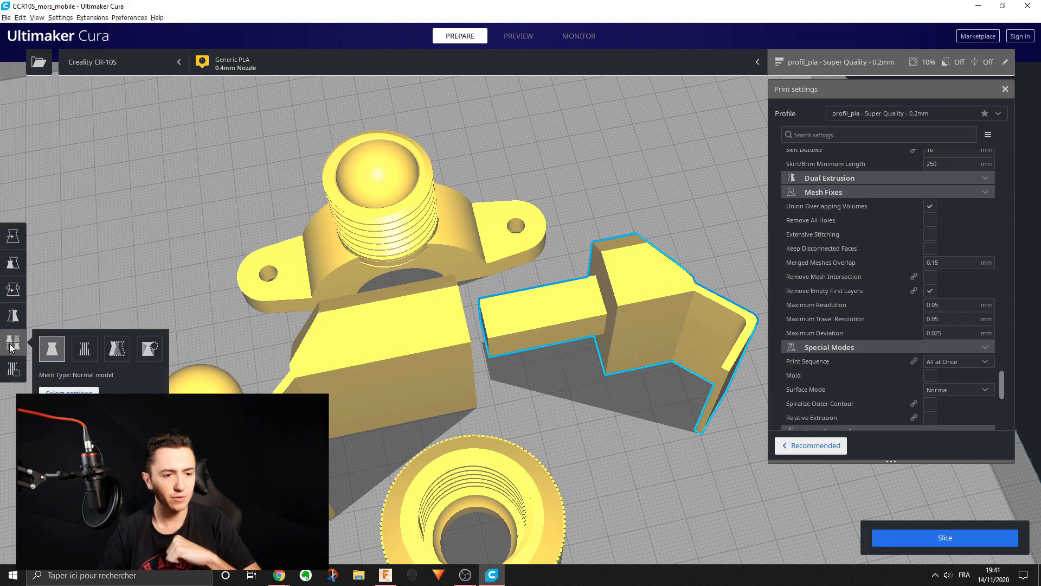
click(69, 391)
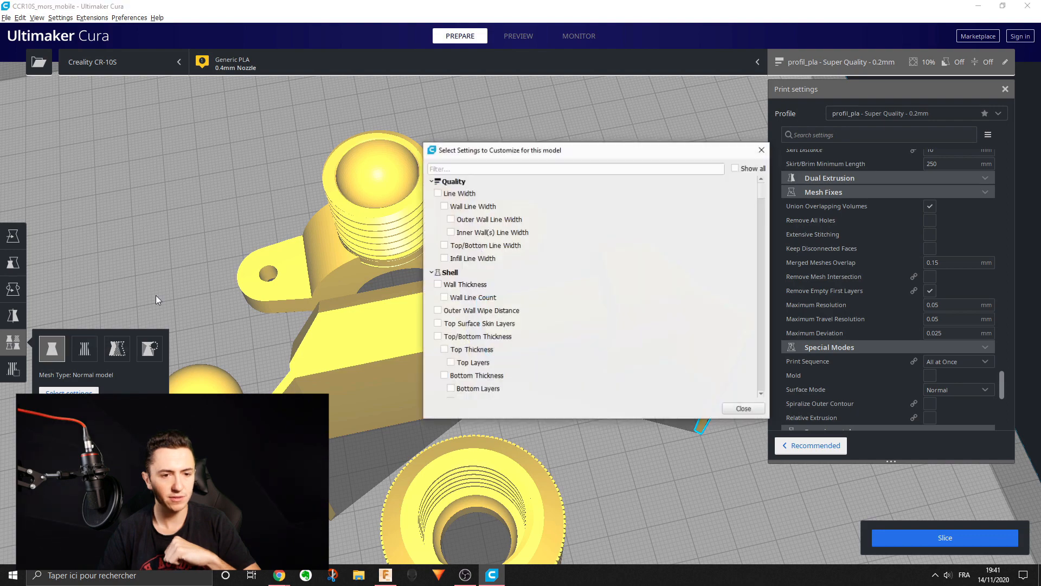
click(464, 168)
text(suppo)
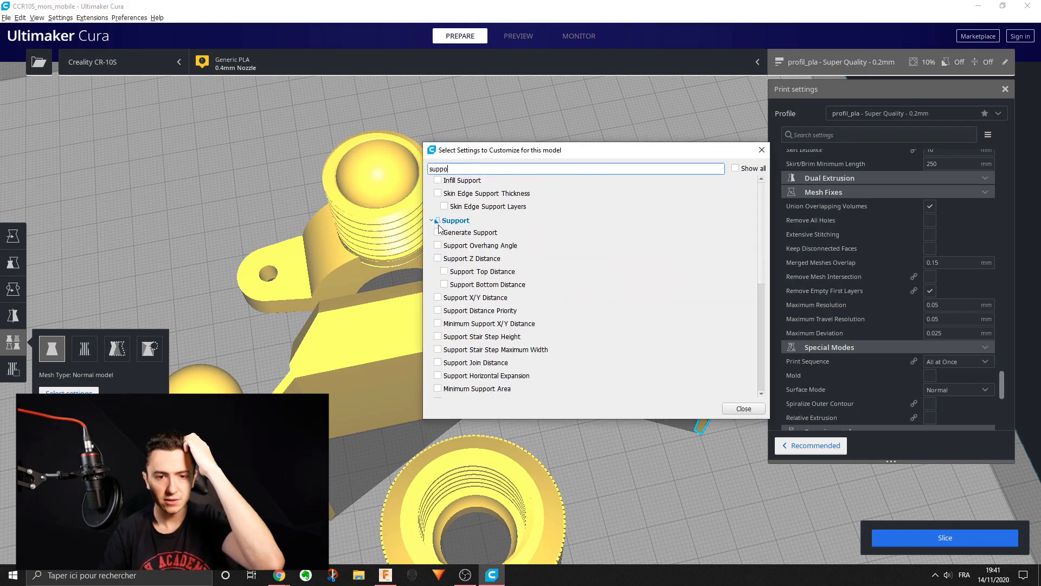
click(438, 232)
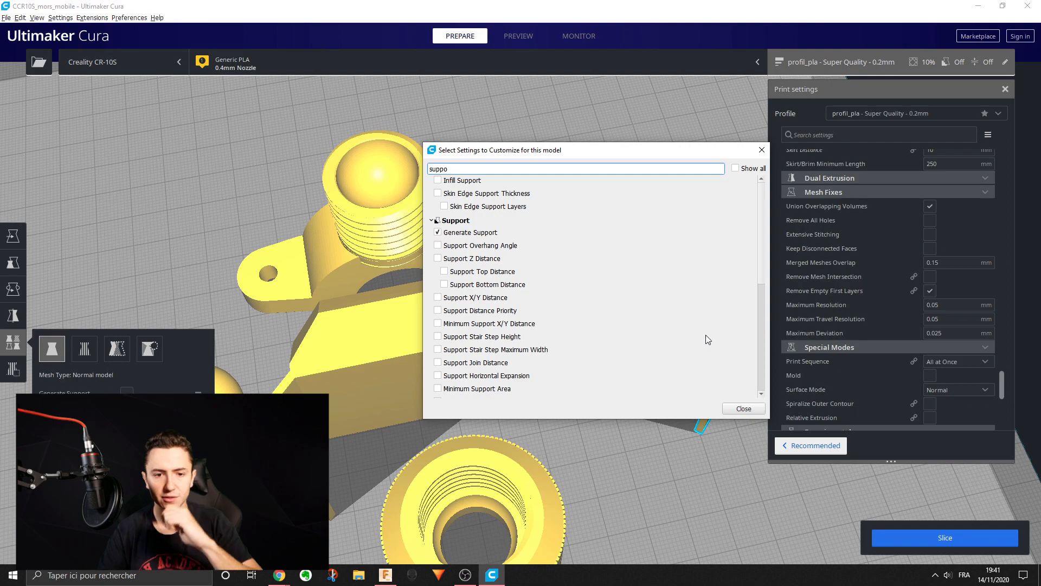
key(Escape)
Add the Generate Support option to the per-model settings of mors_fixe, filtering the settings list for "suppo"
right_drag(399, 247, 664, 364)
click(484, 291)
right_drag(561, 249, 575, 502)
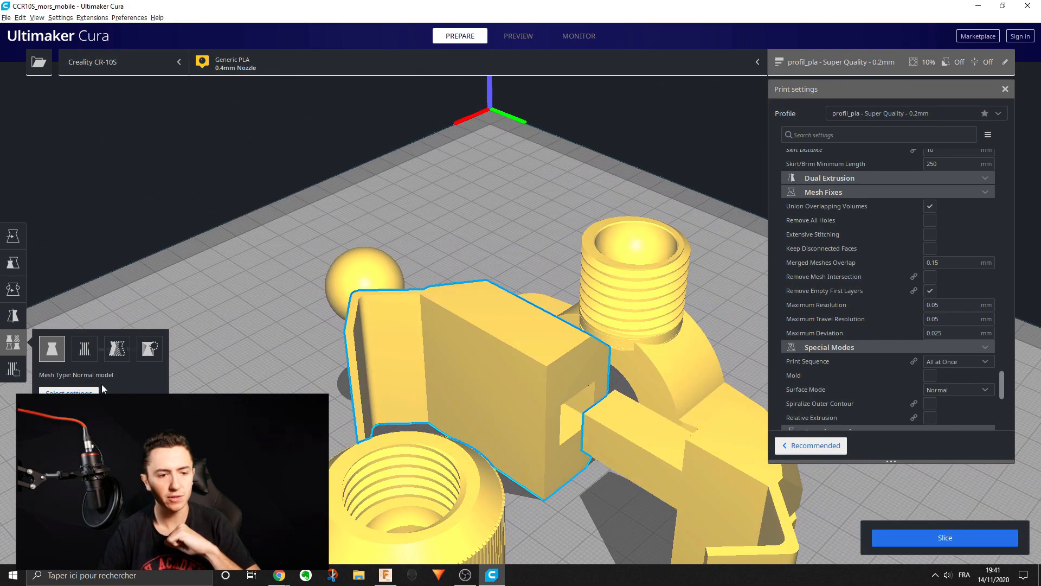
click(68, 391)
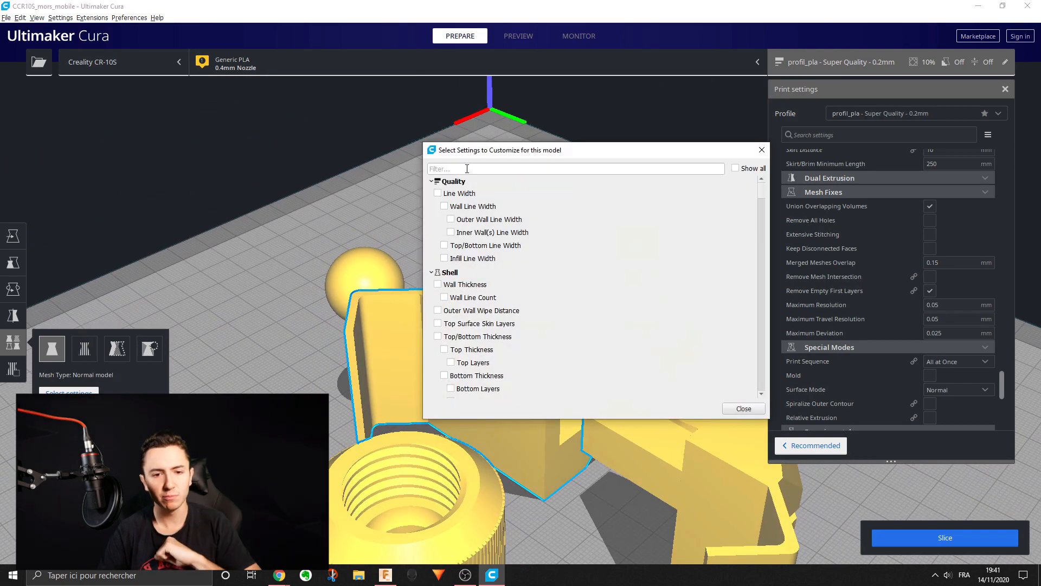
click(467, 168)
text(suppo)
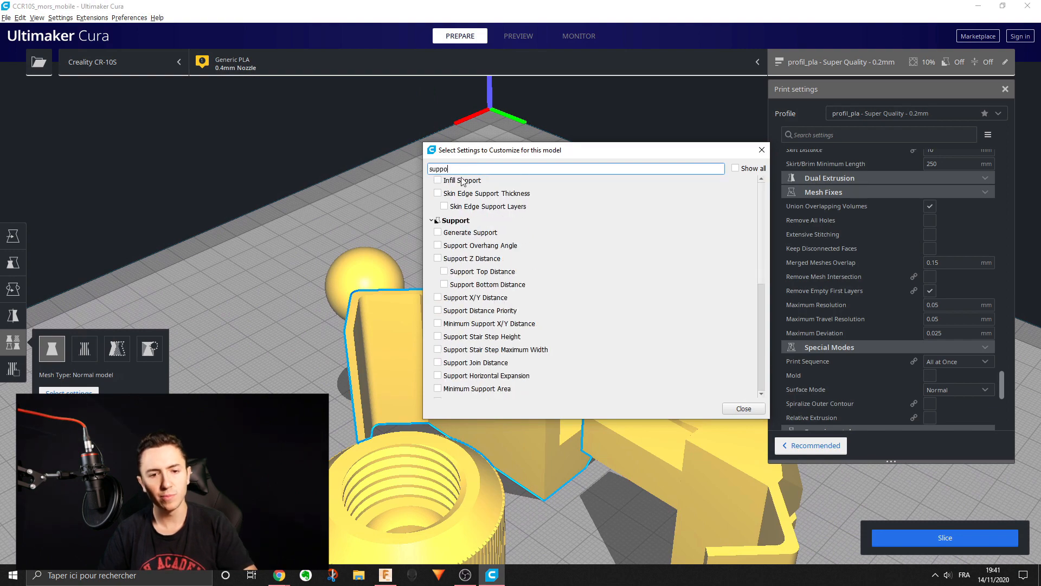
click(439, 232)
click(743, 409)
Add the Generate Support option to the per-model settings of the ball stem, filtering the settings list for "supp"
right_drag(352, 233, 383, 281)
click(325, 250)
right_drag(323, 249, 187, 348)
click(69, 392)
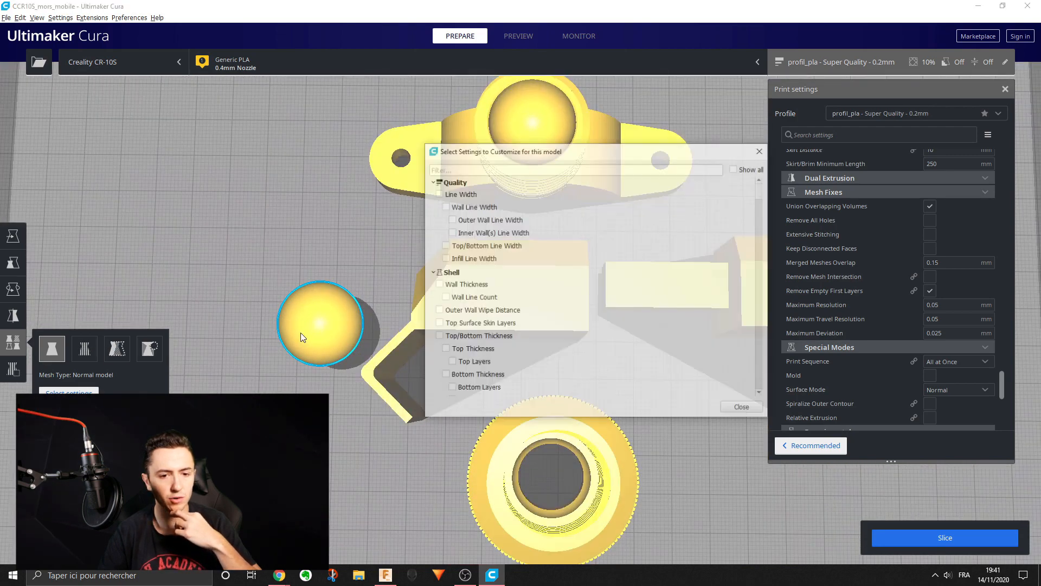
click(477, 170)
text(s)
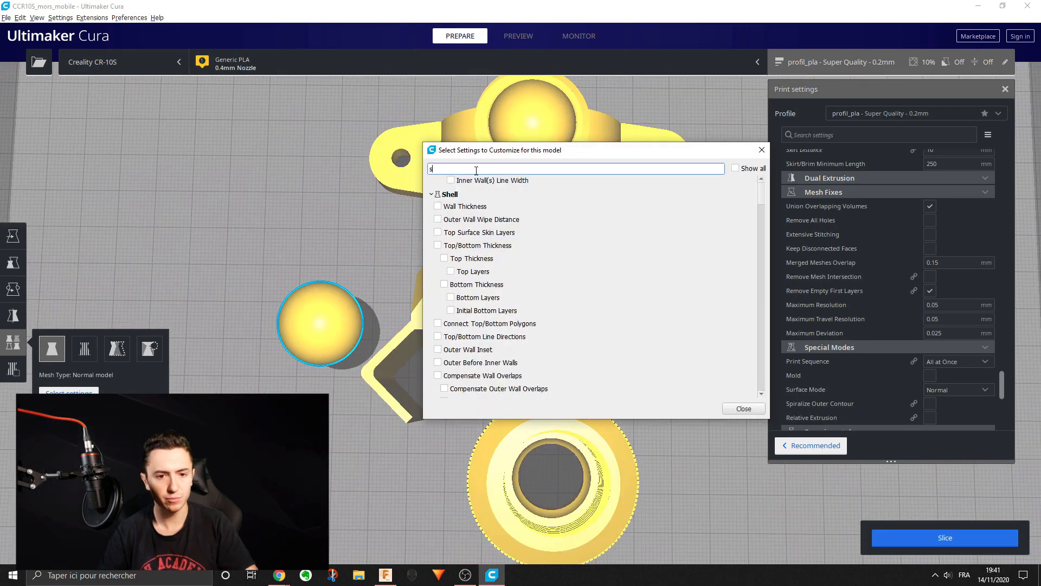
text(upp)
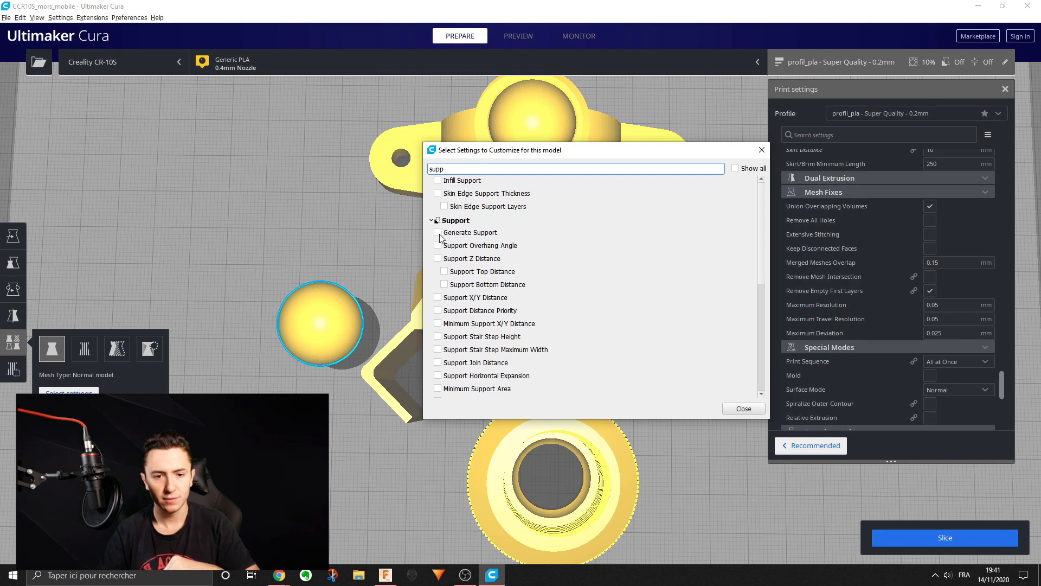
click(438, 232)
click(744, 409)
Move the knurled nut slightly closer to the two jaws on the build plate
click(529, 428)
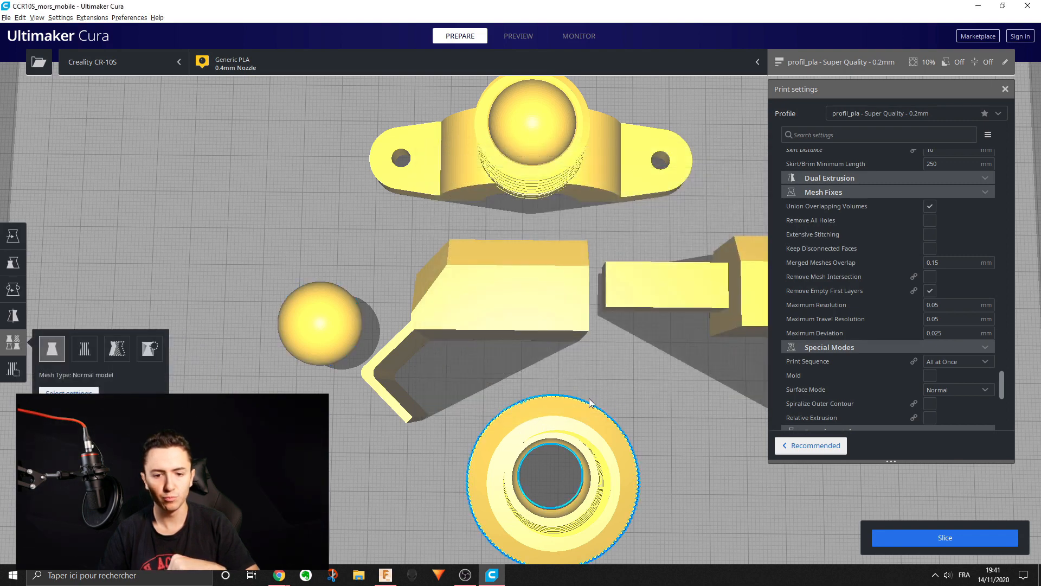
right_drag(597, 401, 575, 344)
click(13, 236)
drag(510, 470, 537, 453)
right_drag(538, 444, 556, 459)
Move the threaded base closer to mors_fixe, at about X -41.49 mm, Y -5.64 mm, and slice the arranged parts
click(526, 163)
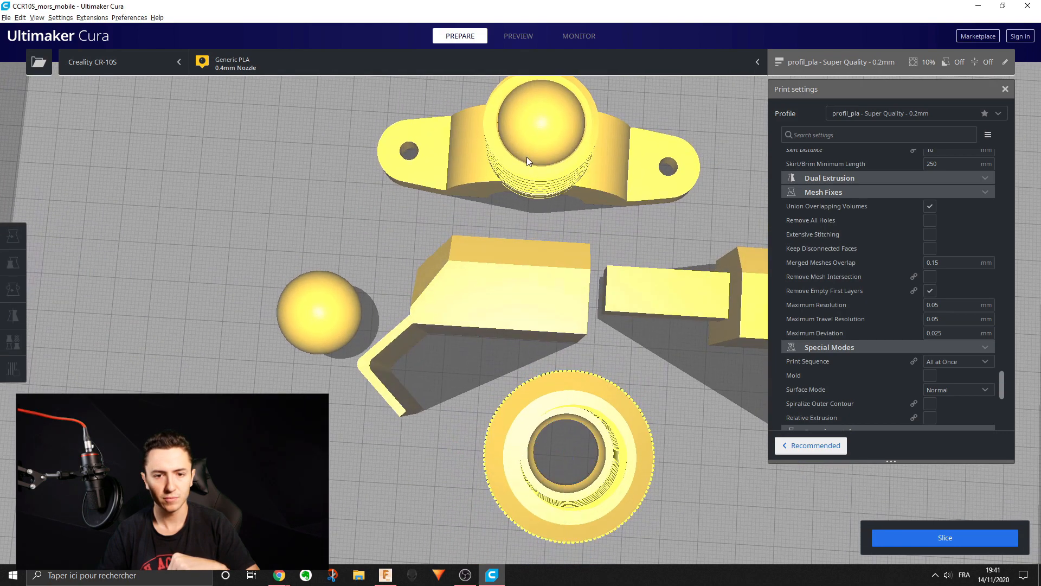
drag(534, 182, 548, 211)
click(909, 532)
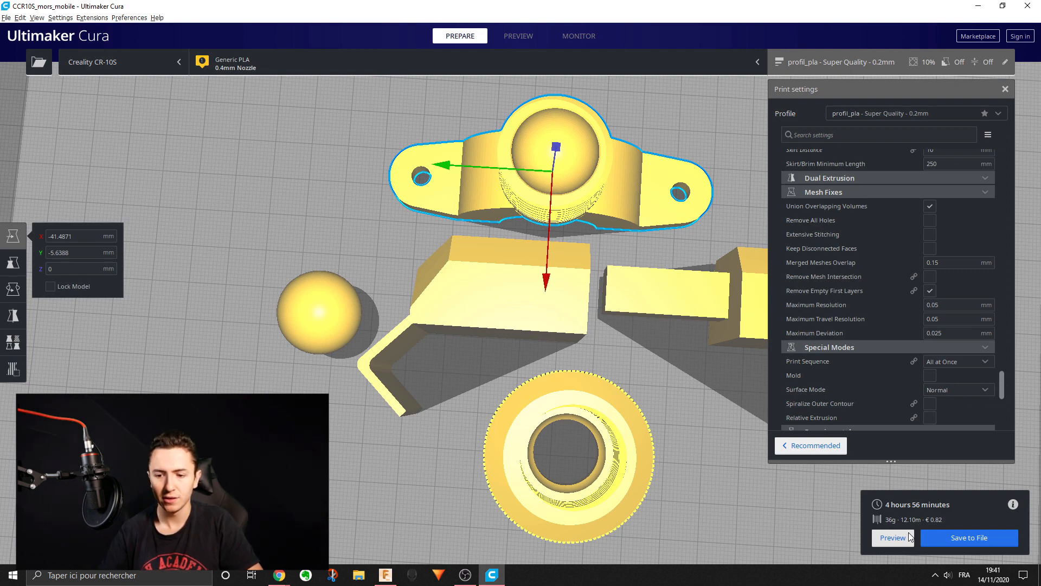
right_drag(674, 324, 600, 314)
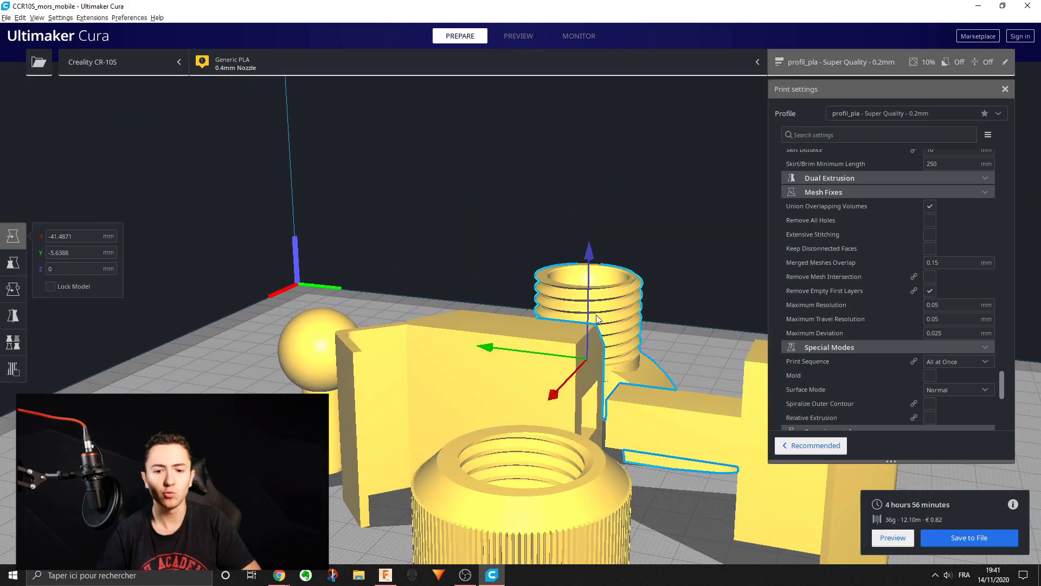